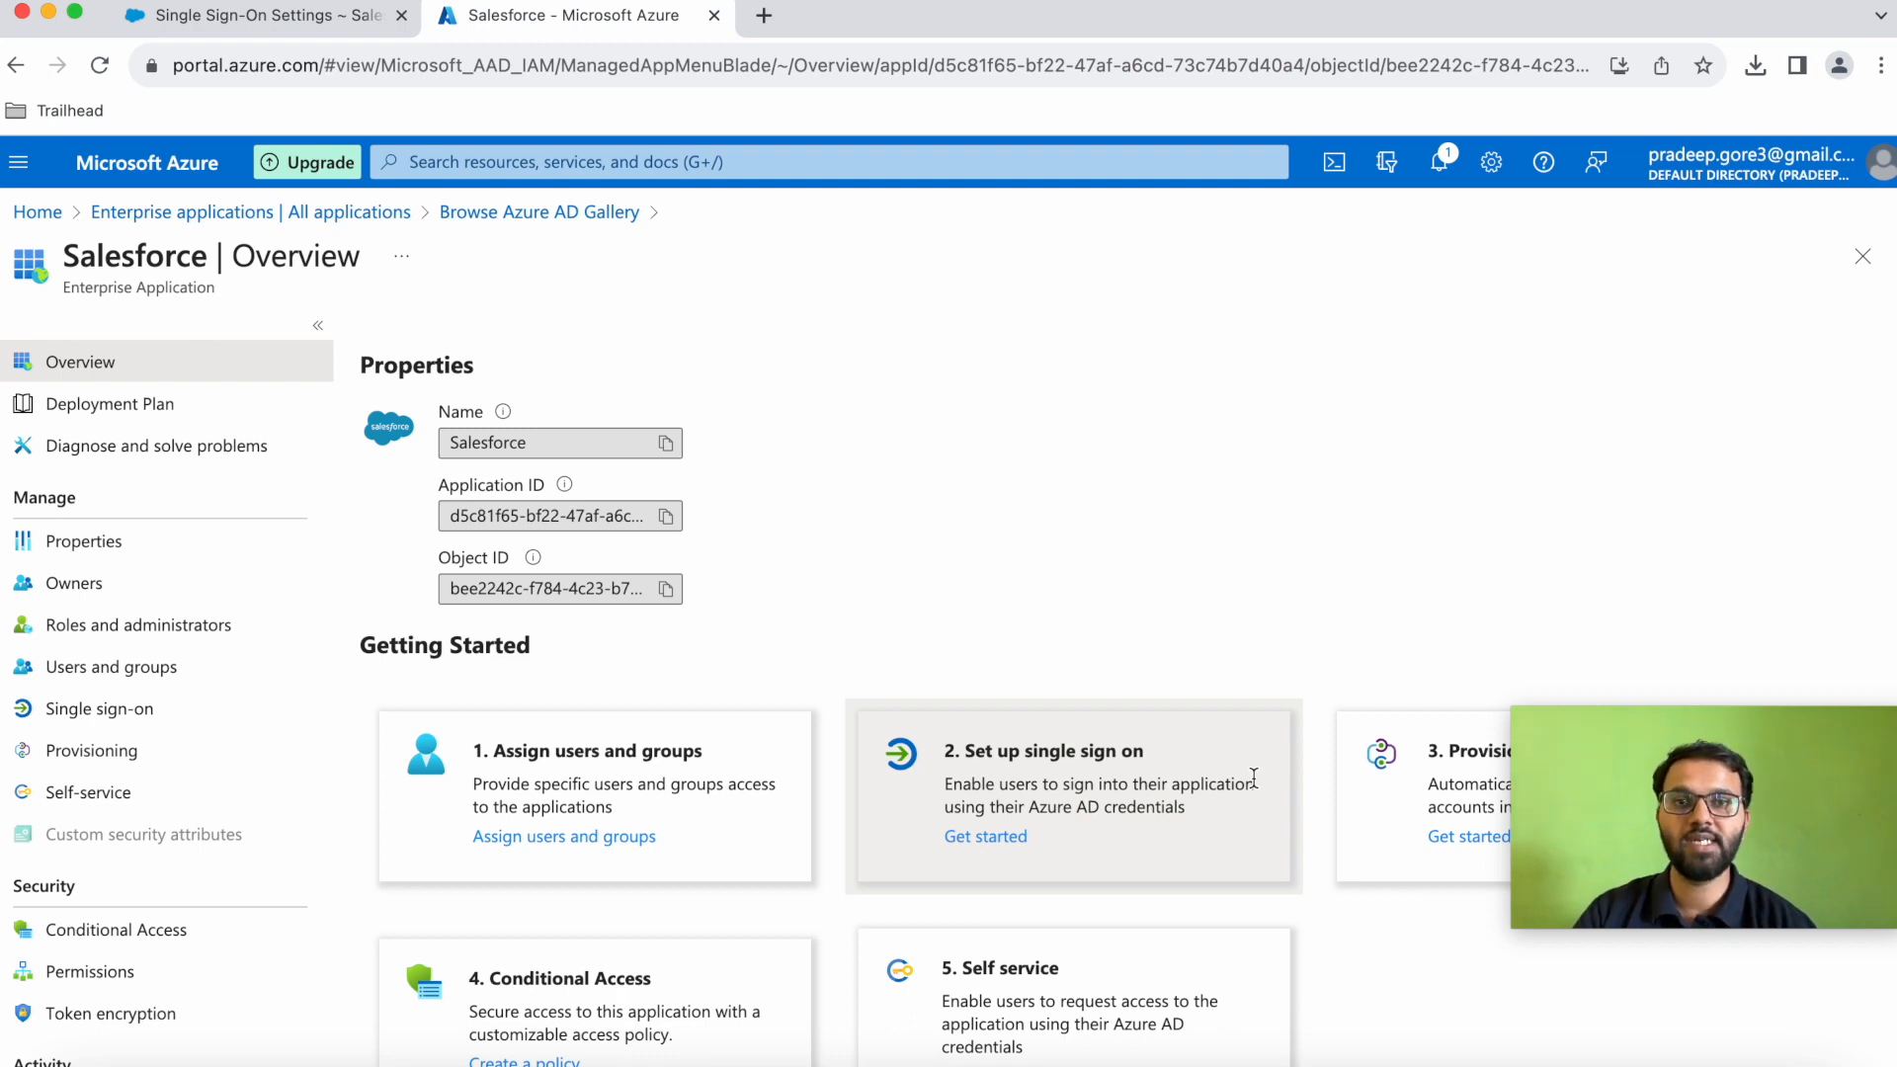
Choose SAML as the Salesforce application's single sign-on method and open its Basic SAML Configuration for editing
{"action": "left_click", "coordinate": [133, 711]}
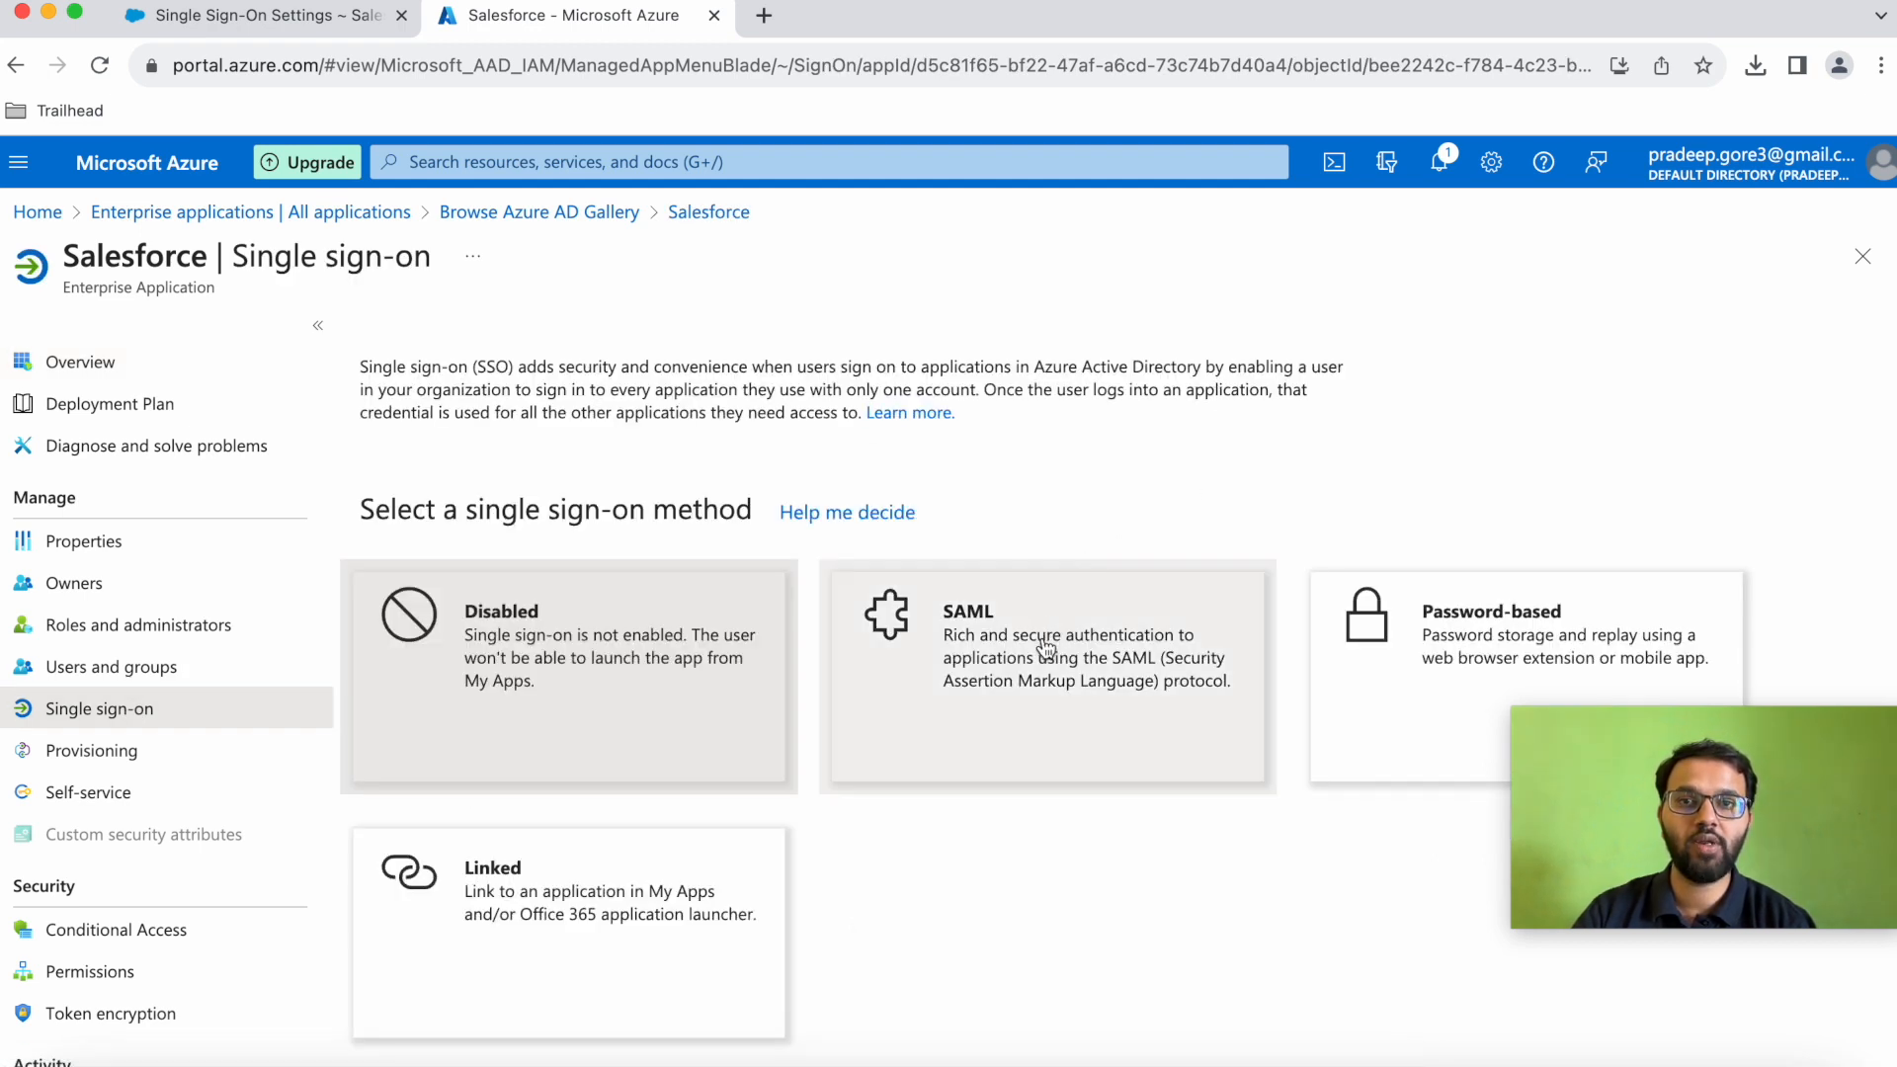
{"action": "left_click", "coordinate": [1045, 648]}
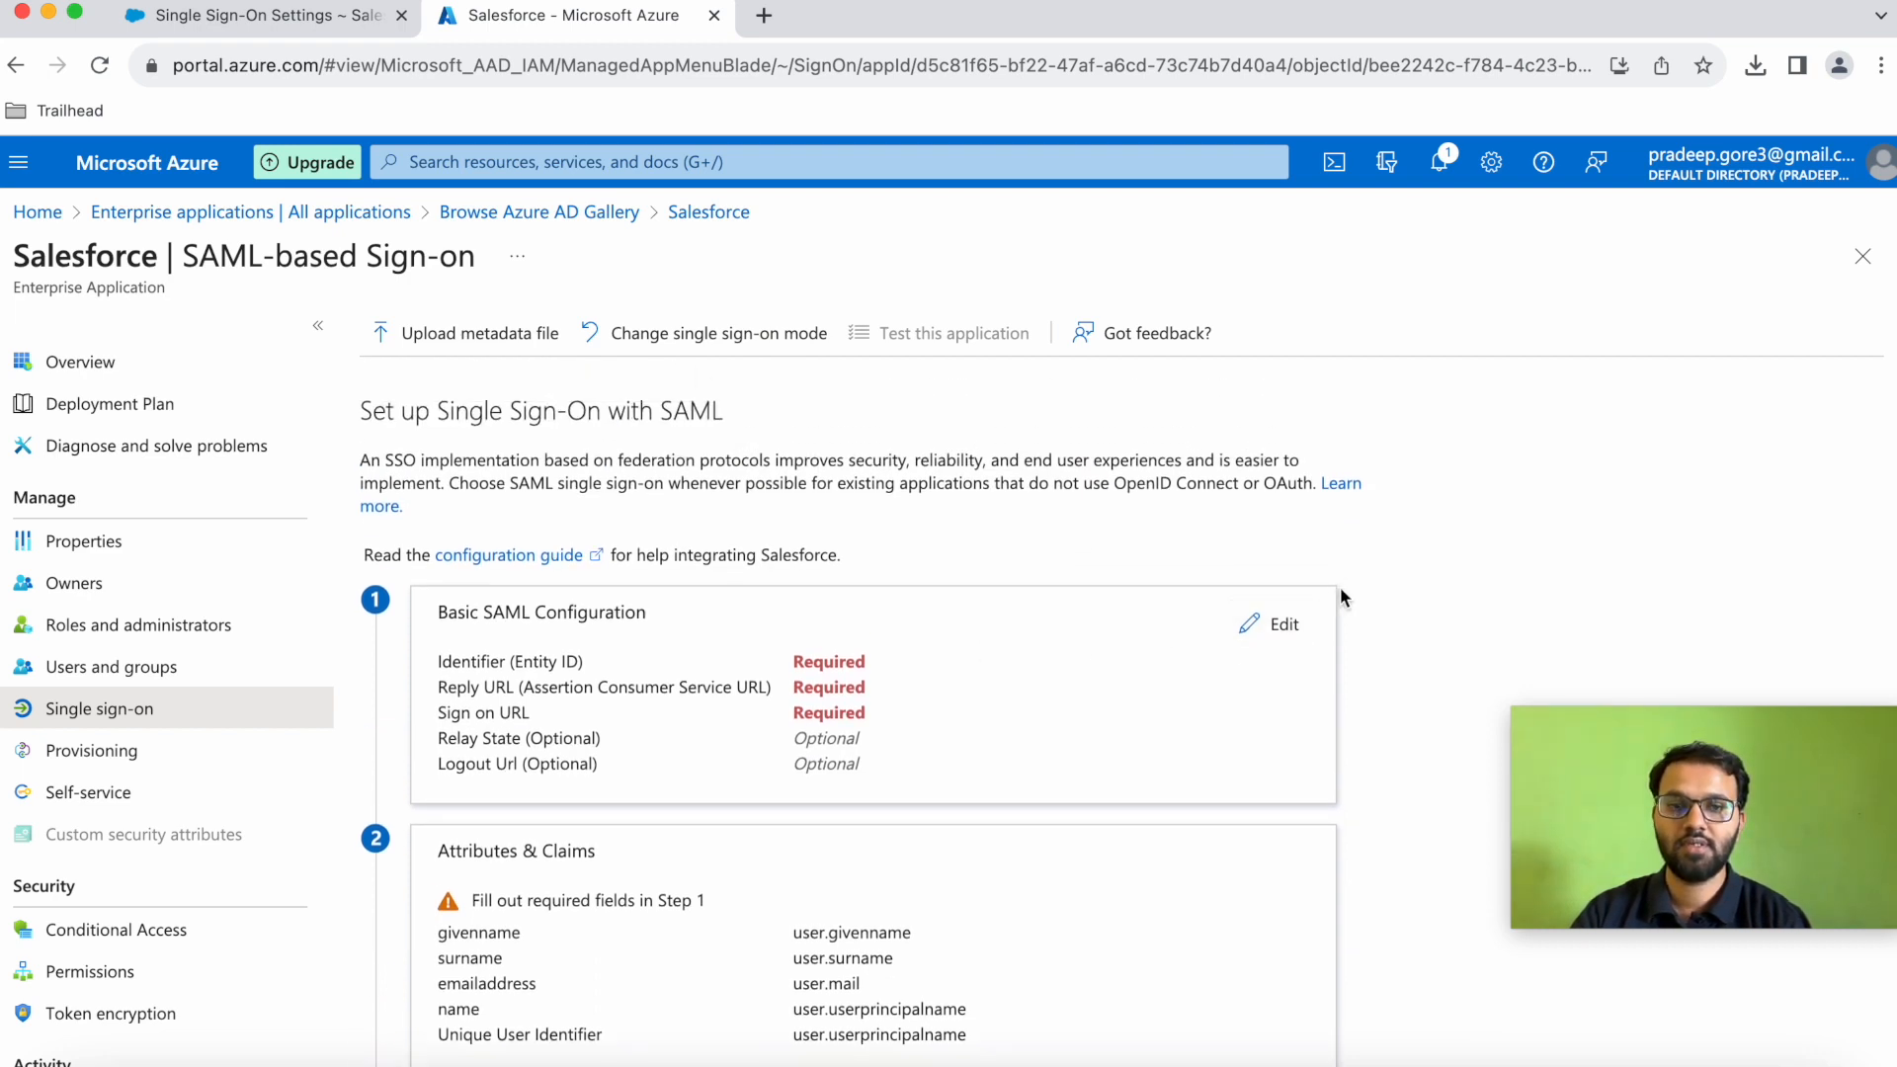
{"action": "left_click", "coordinate": [1274, 624]}
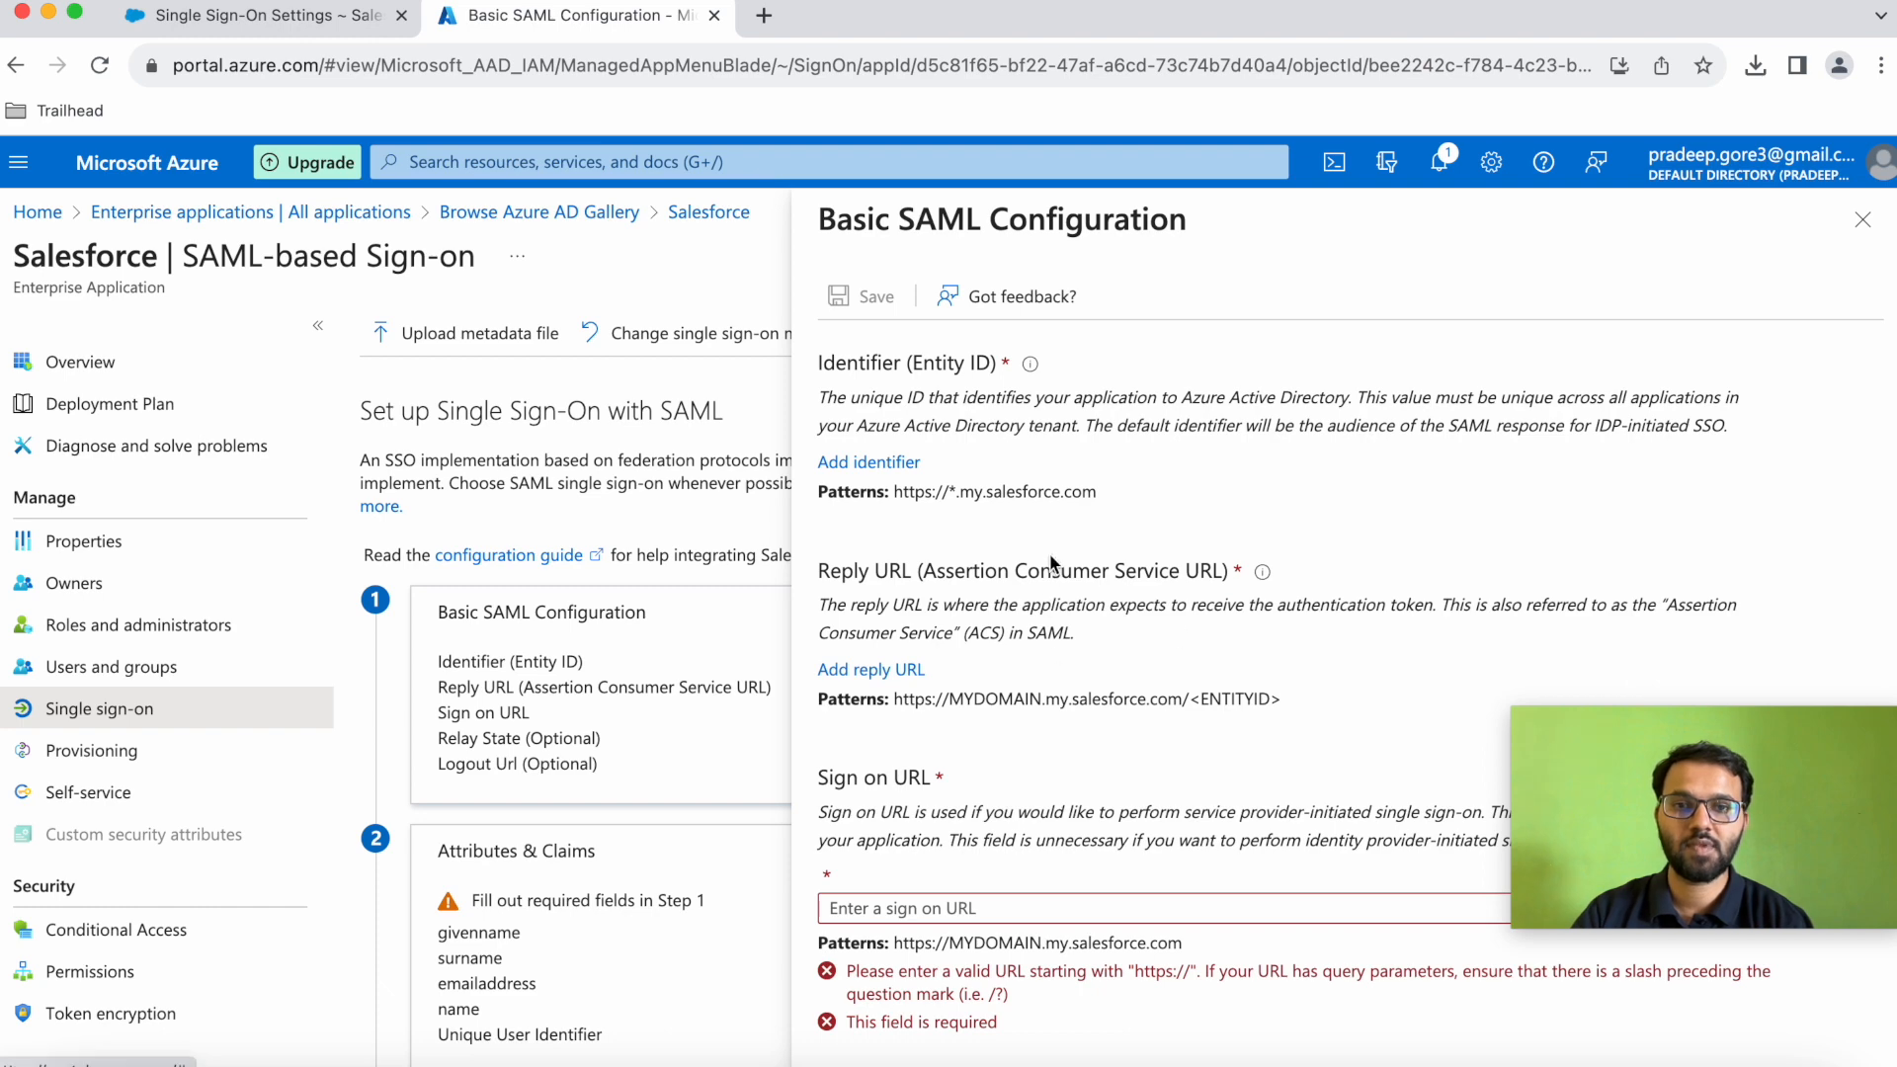
{"action": "left_click", "coordinate": [883, 464]}
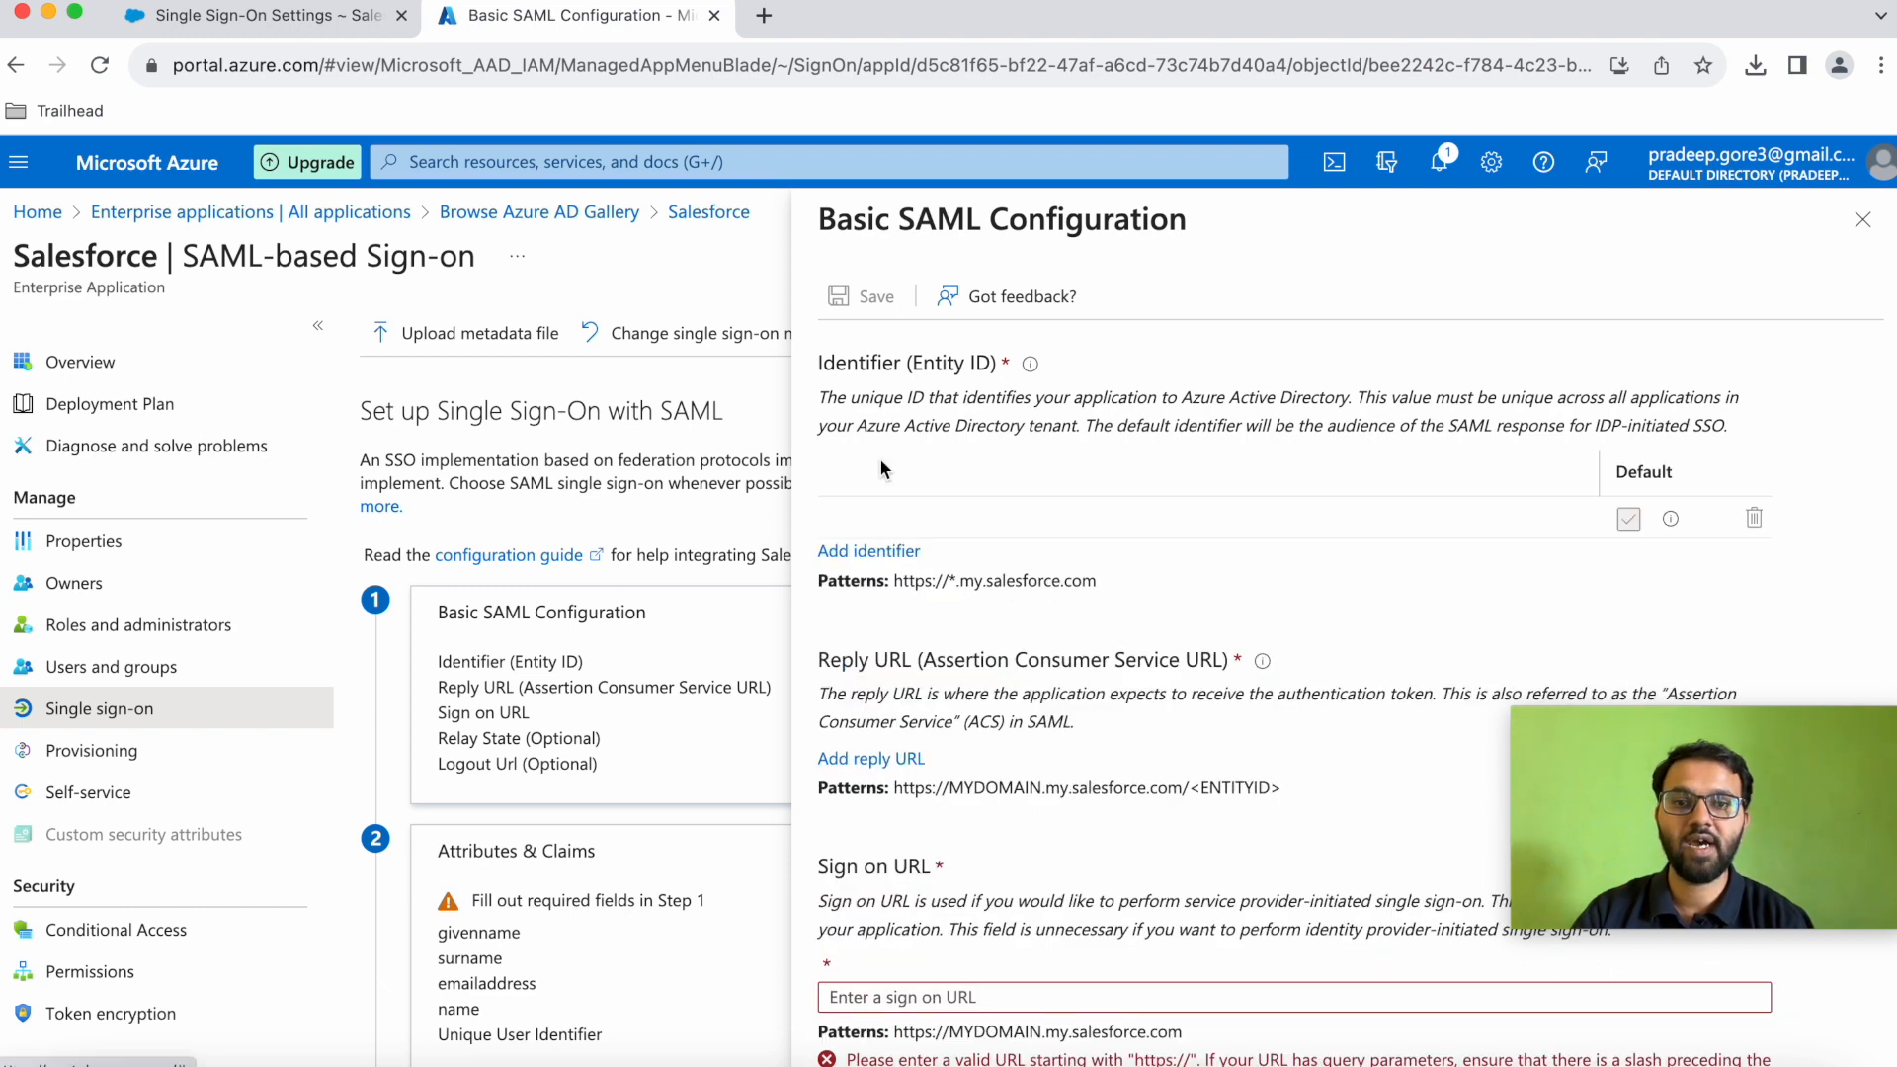
{"action": "left_click", "coordinate": [267, 14]}
{"action": "left_click_drag", "start_coordinate": [173, 65], "coordinate": [727, 73]}
{"action": "key", "text": "super+c"}
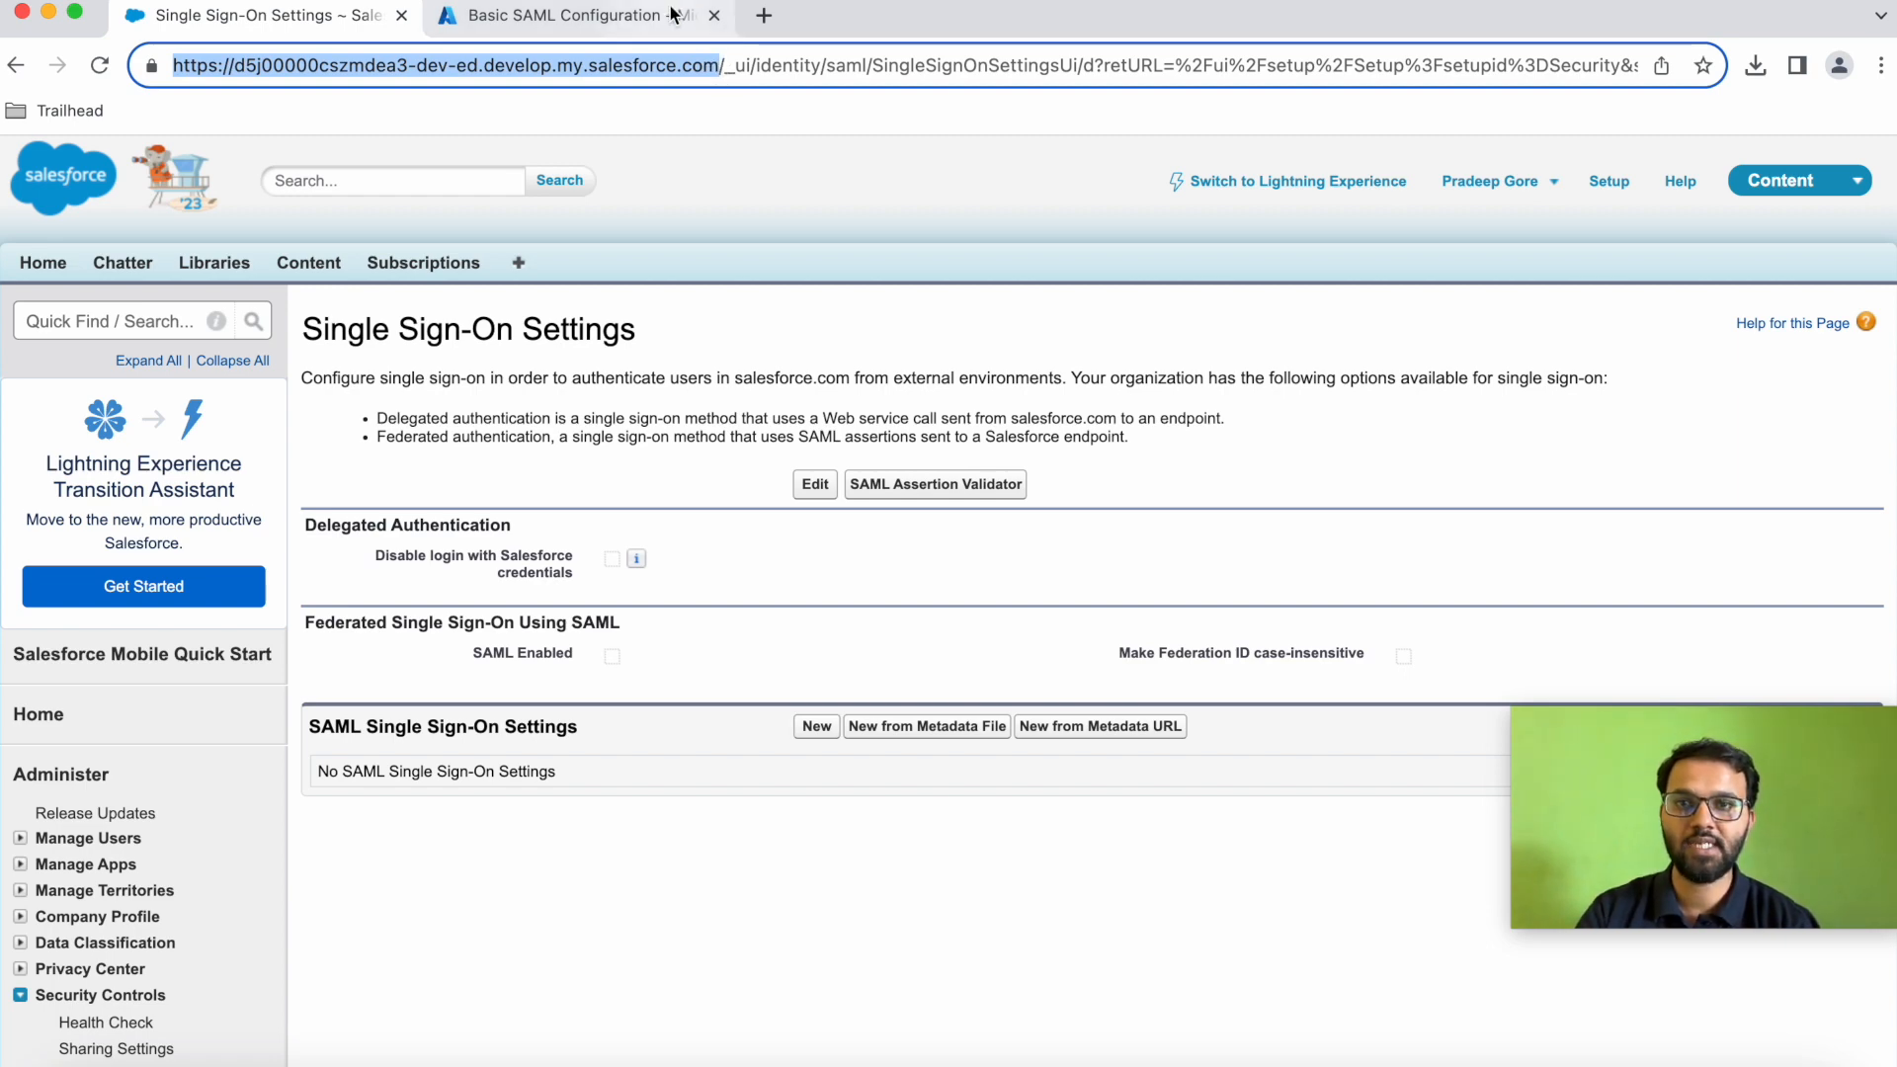
{"action": "left_click", "coordinate": [699, 32]}
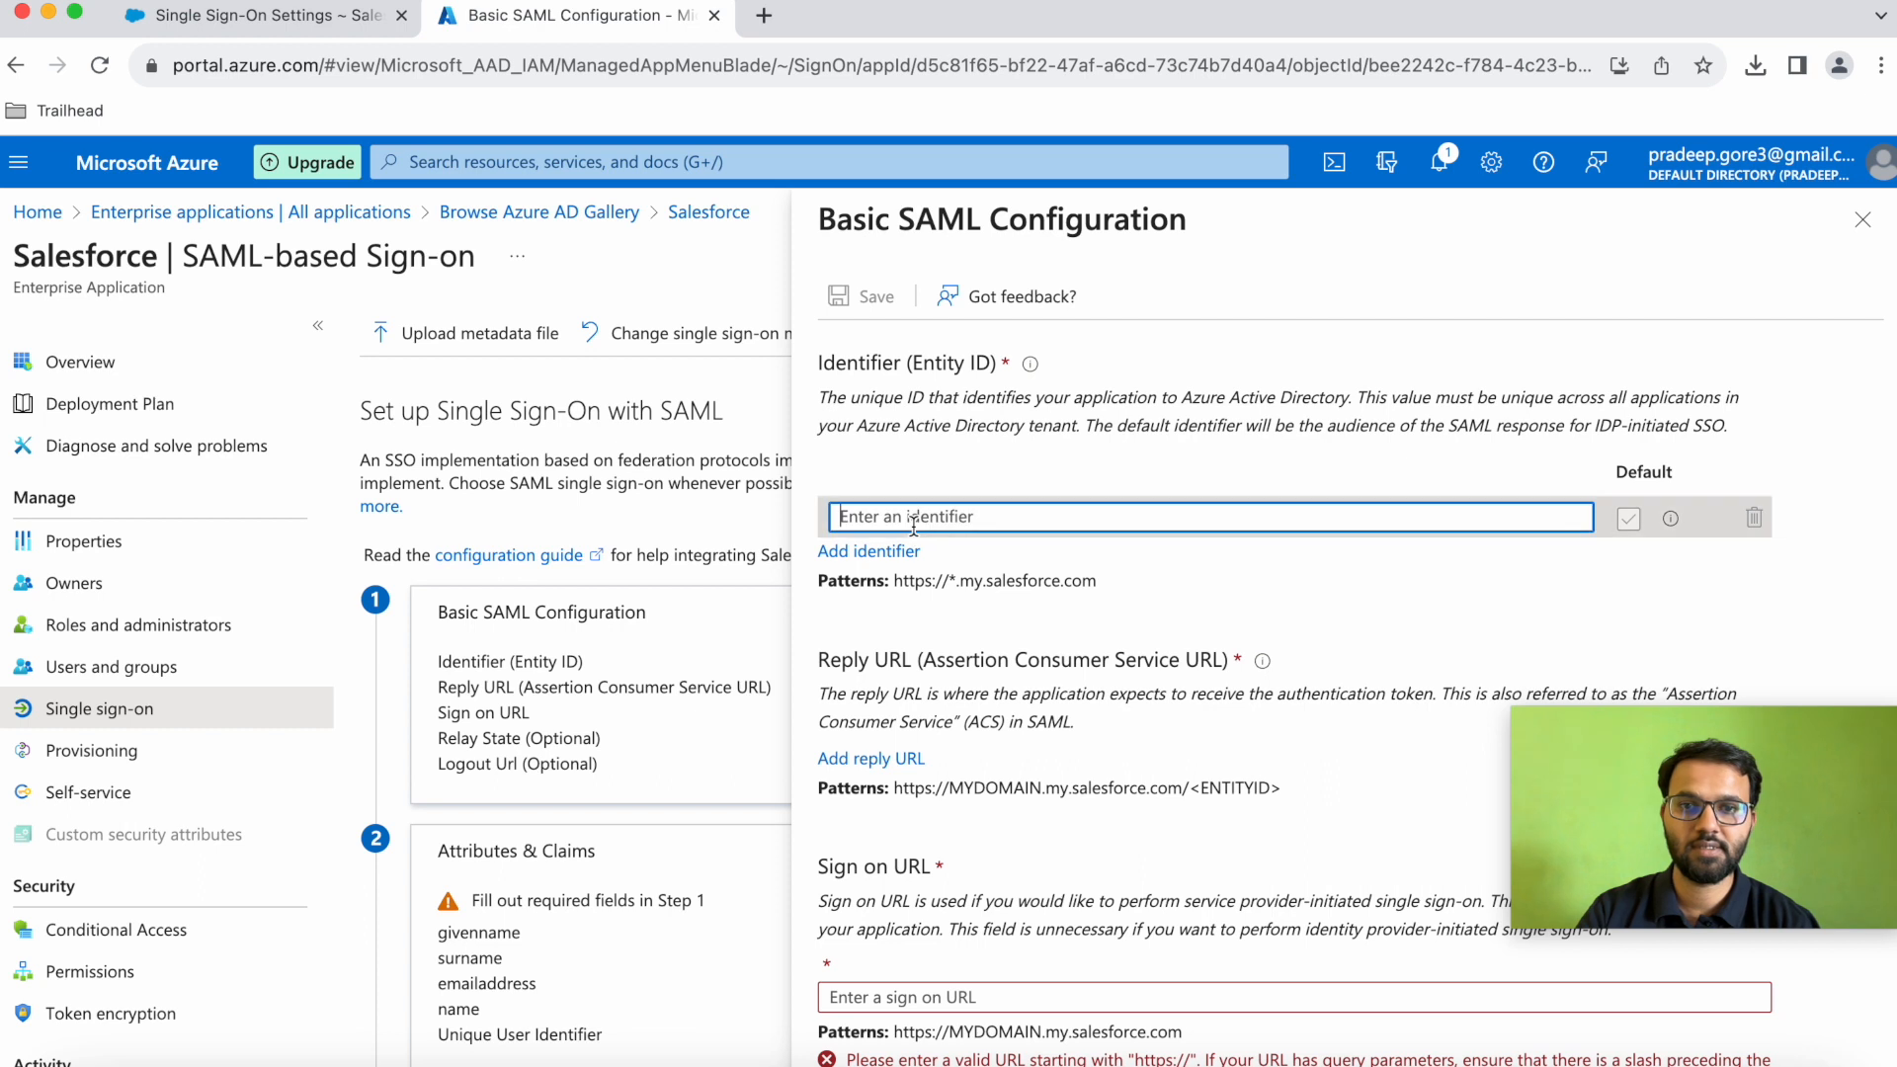
{"action": "key", "text": "super+v"}
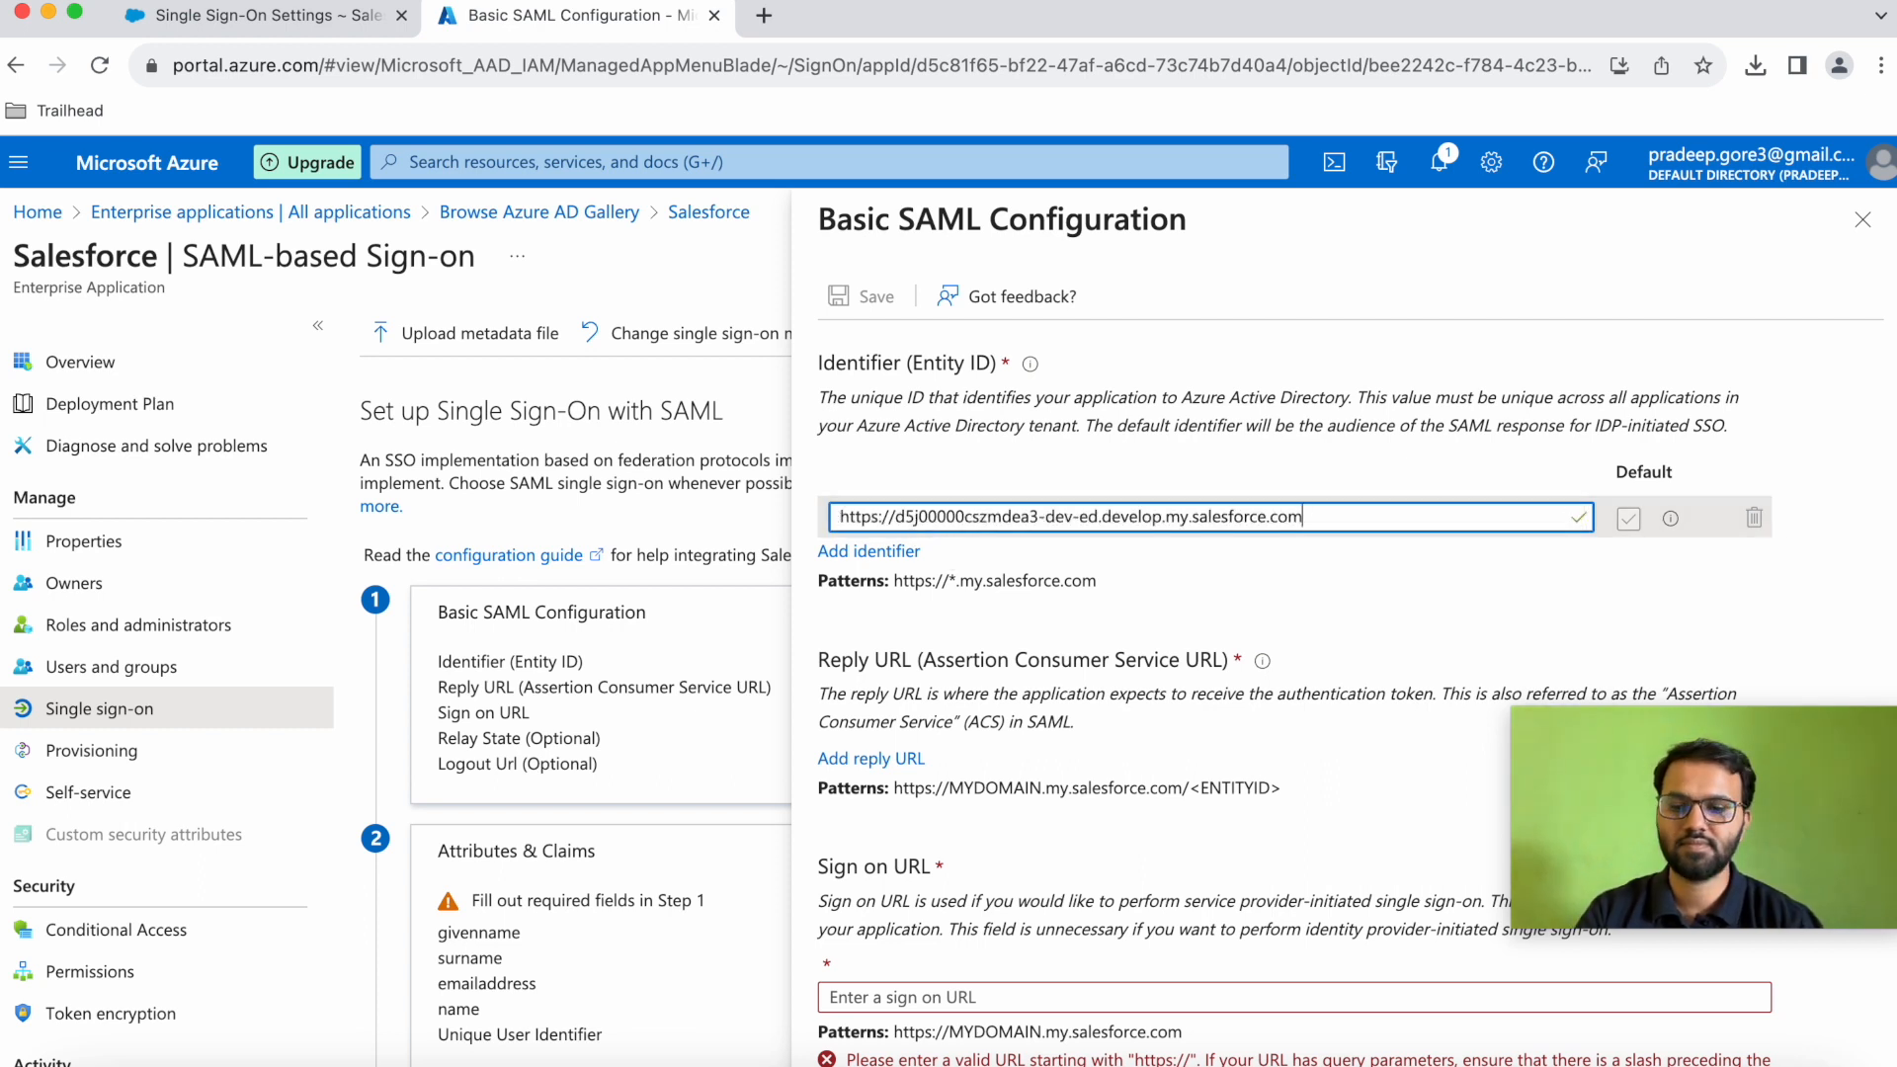
{"action": "key", "text": "super+a"}
{"action": "key", "text": "super+c"}
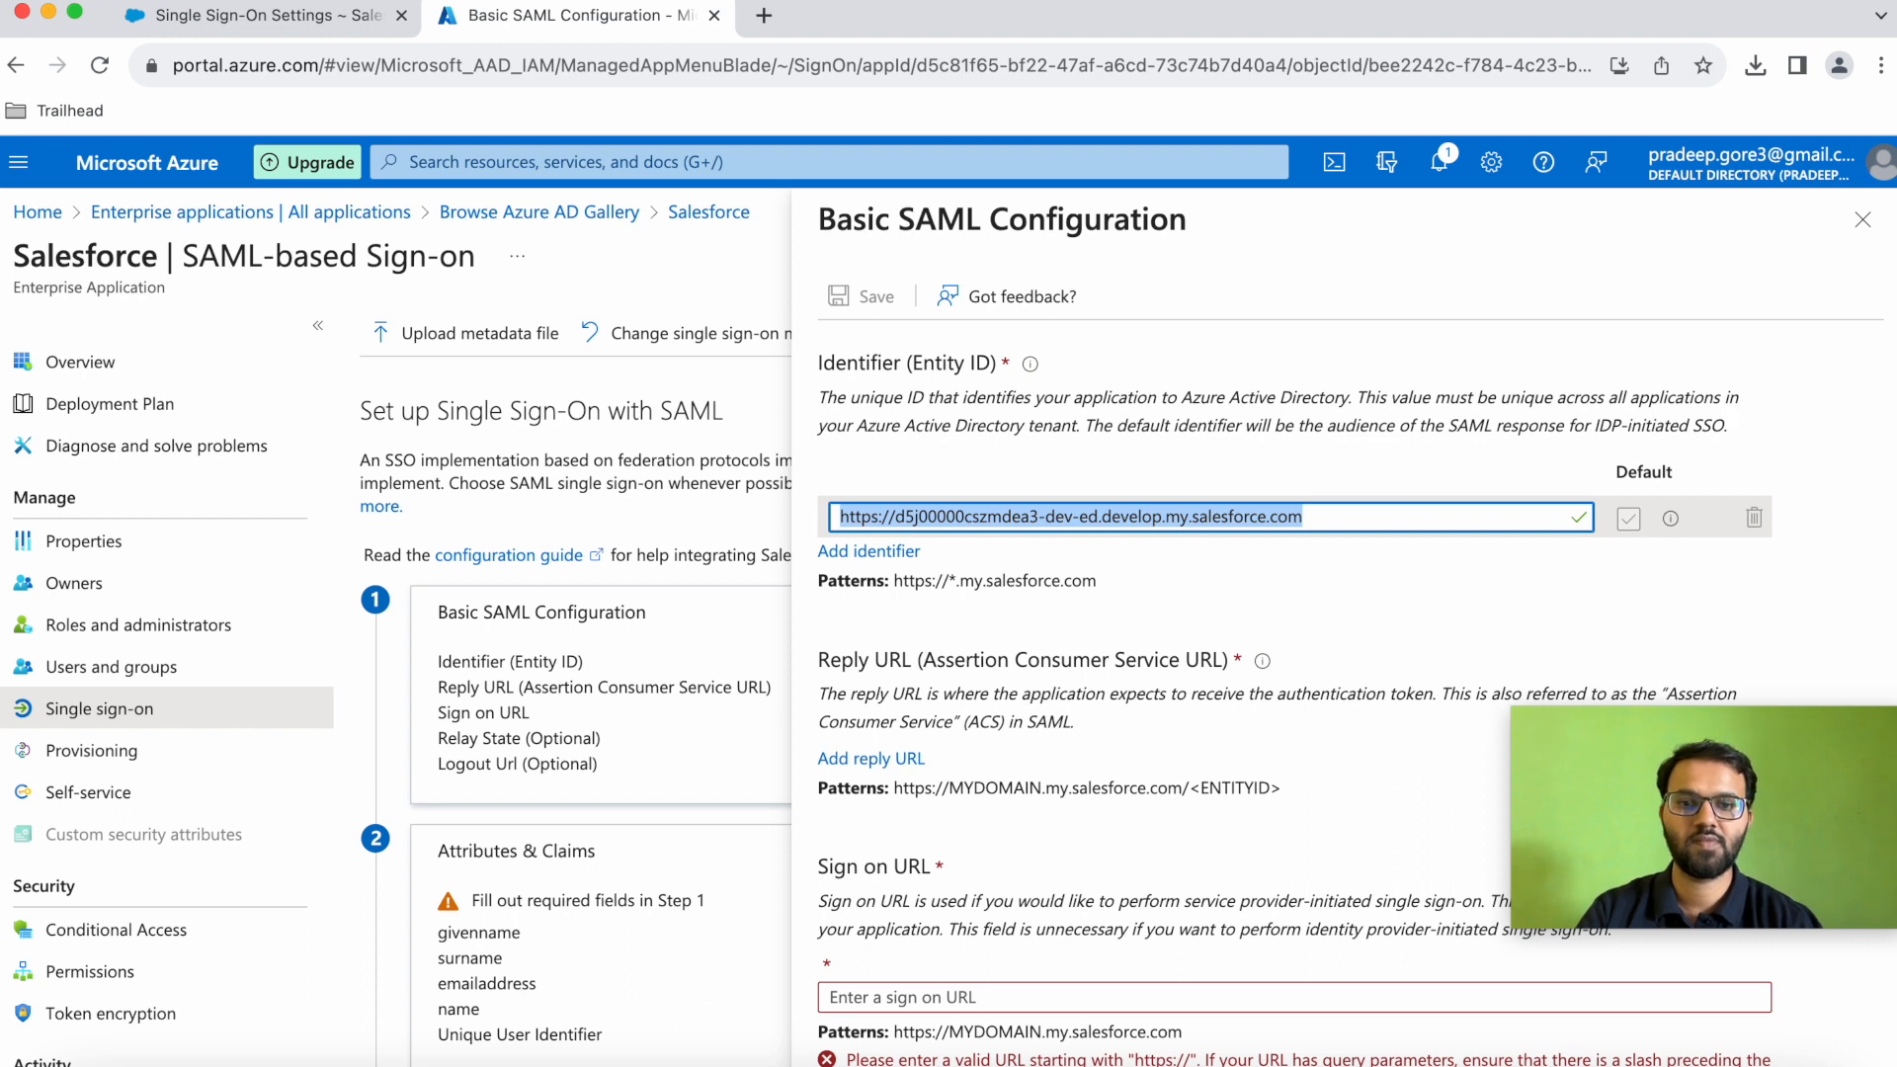
{"action": "left_click", "coordinate": [878, 759]}
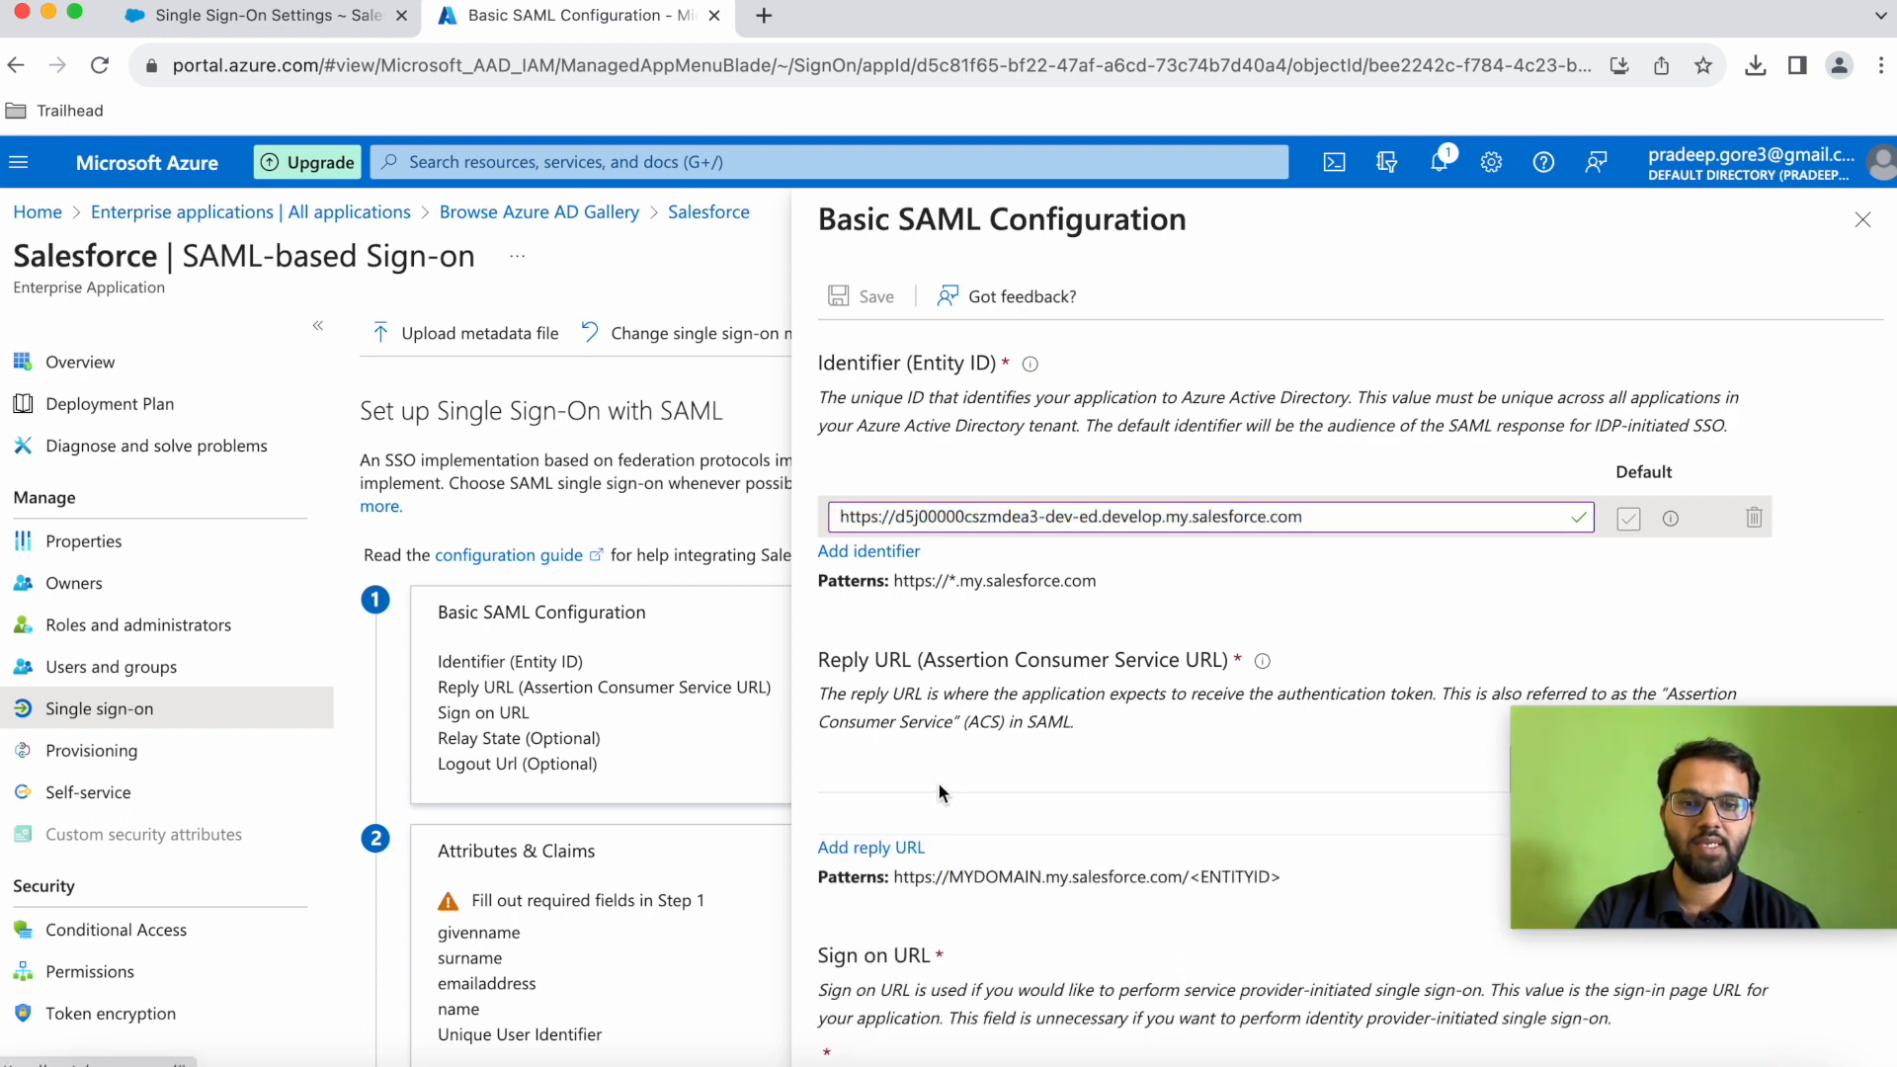
{"action": "left_click", "coordinate": [921, 810]}
{"action": "key", "text": "super+v"}
{"action": "scroll", "coordinate": [919, 800], "scroll_direction": "down", "scroll_amount": 3}
{"action": "left_click", "coordinate": [912, 772]}
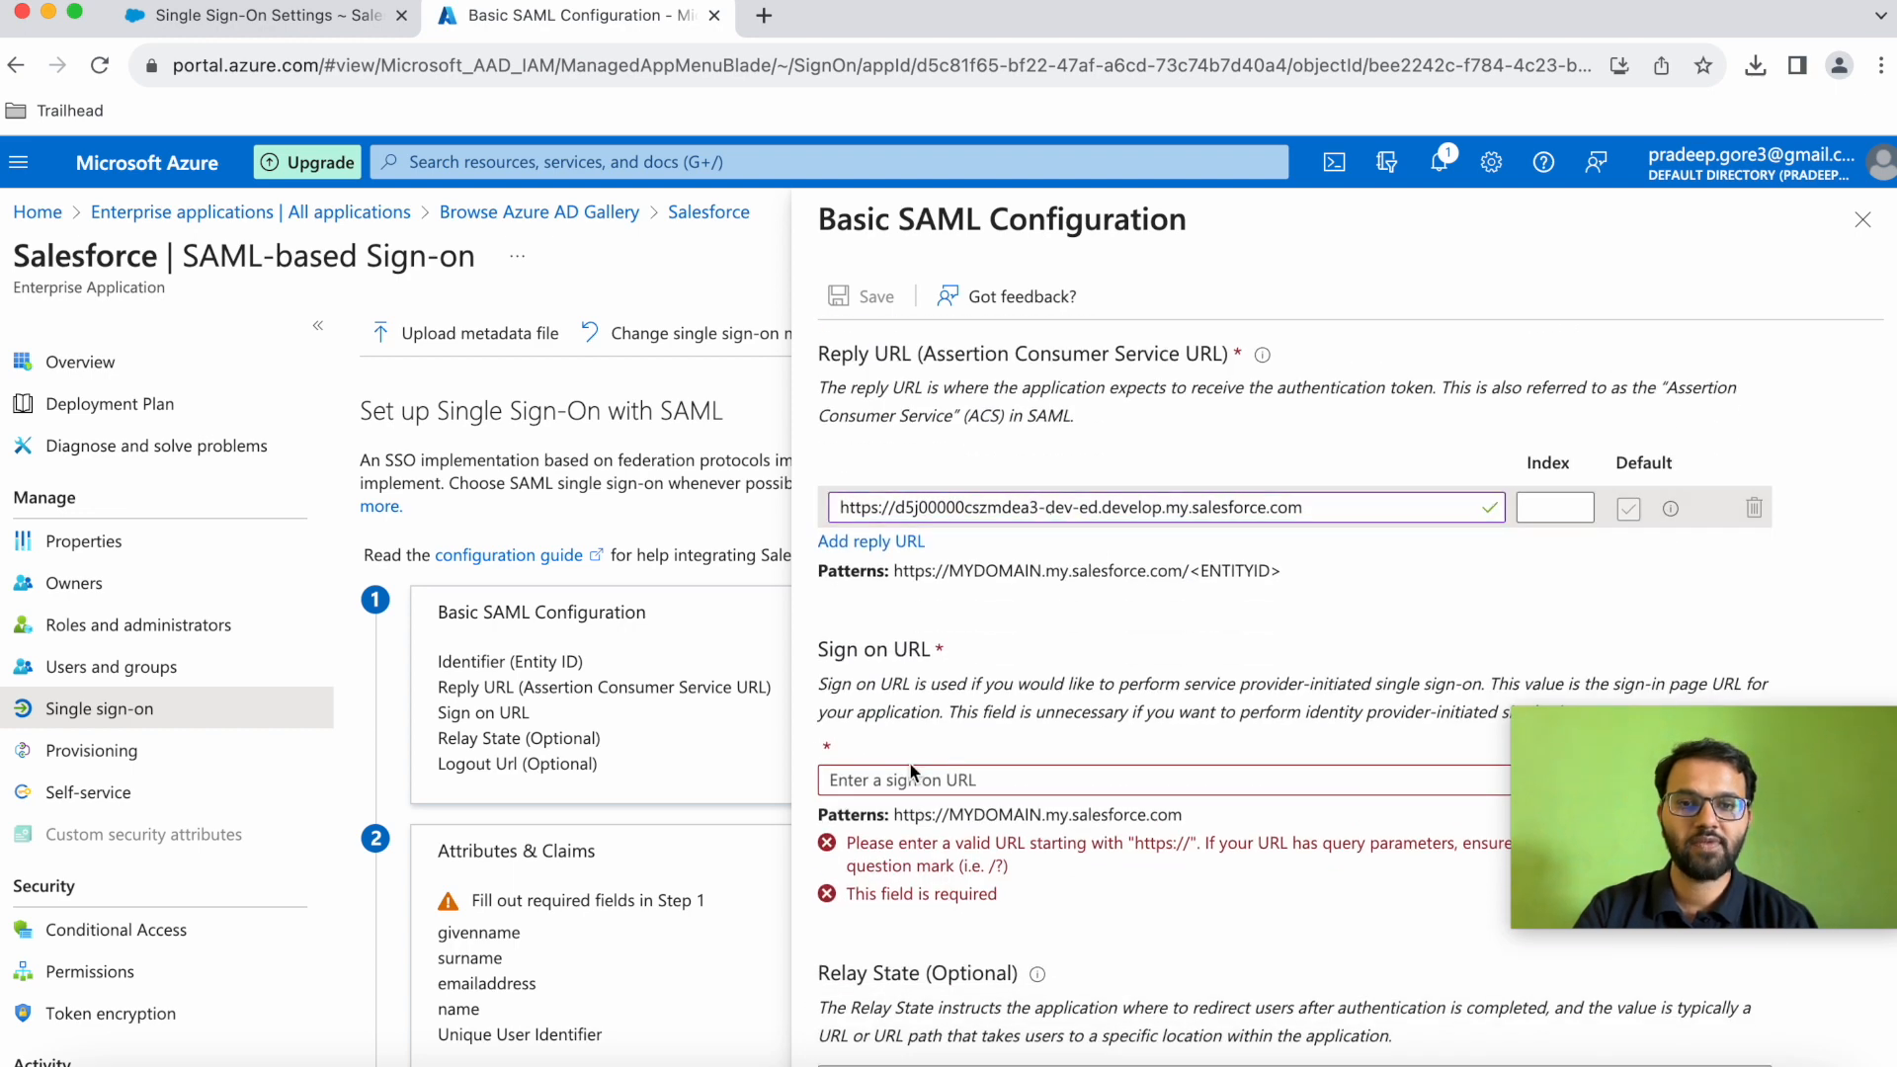
{"action": "left_click", "coordinate": [911, 779]}
{"action": "key", "text": "super+v"}
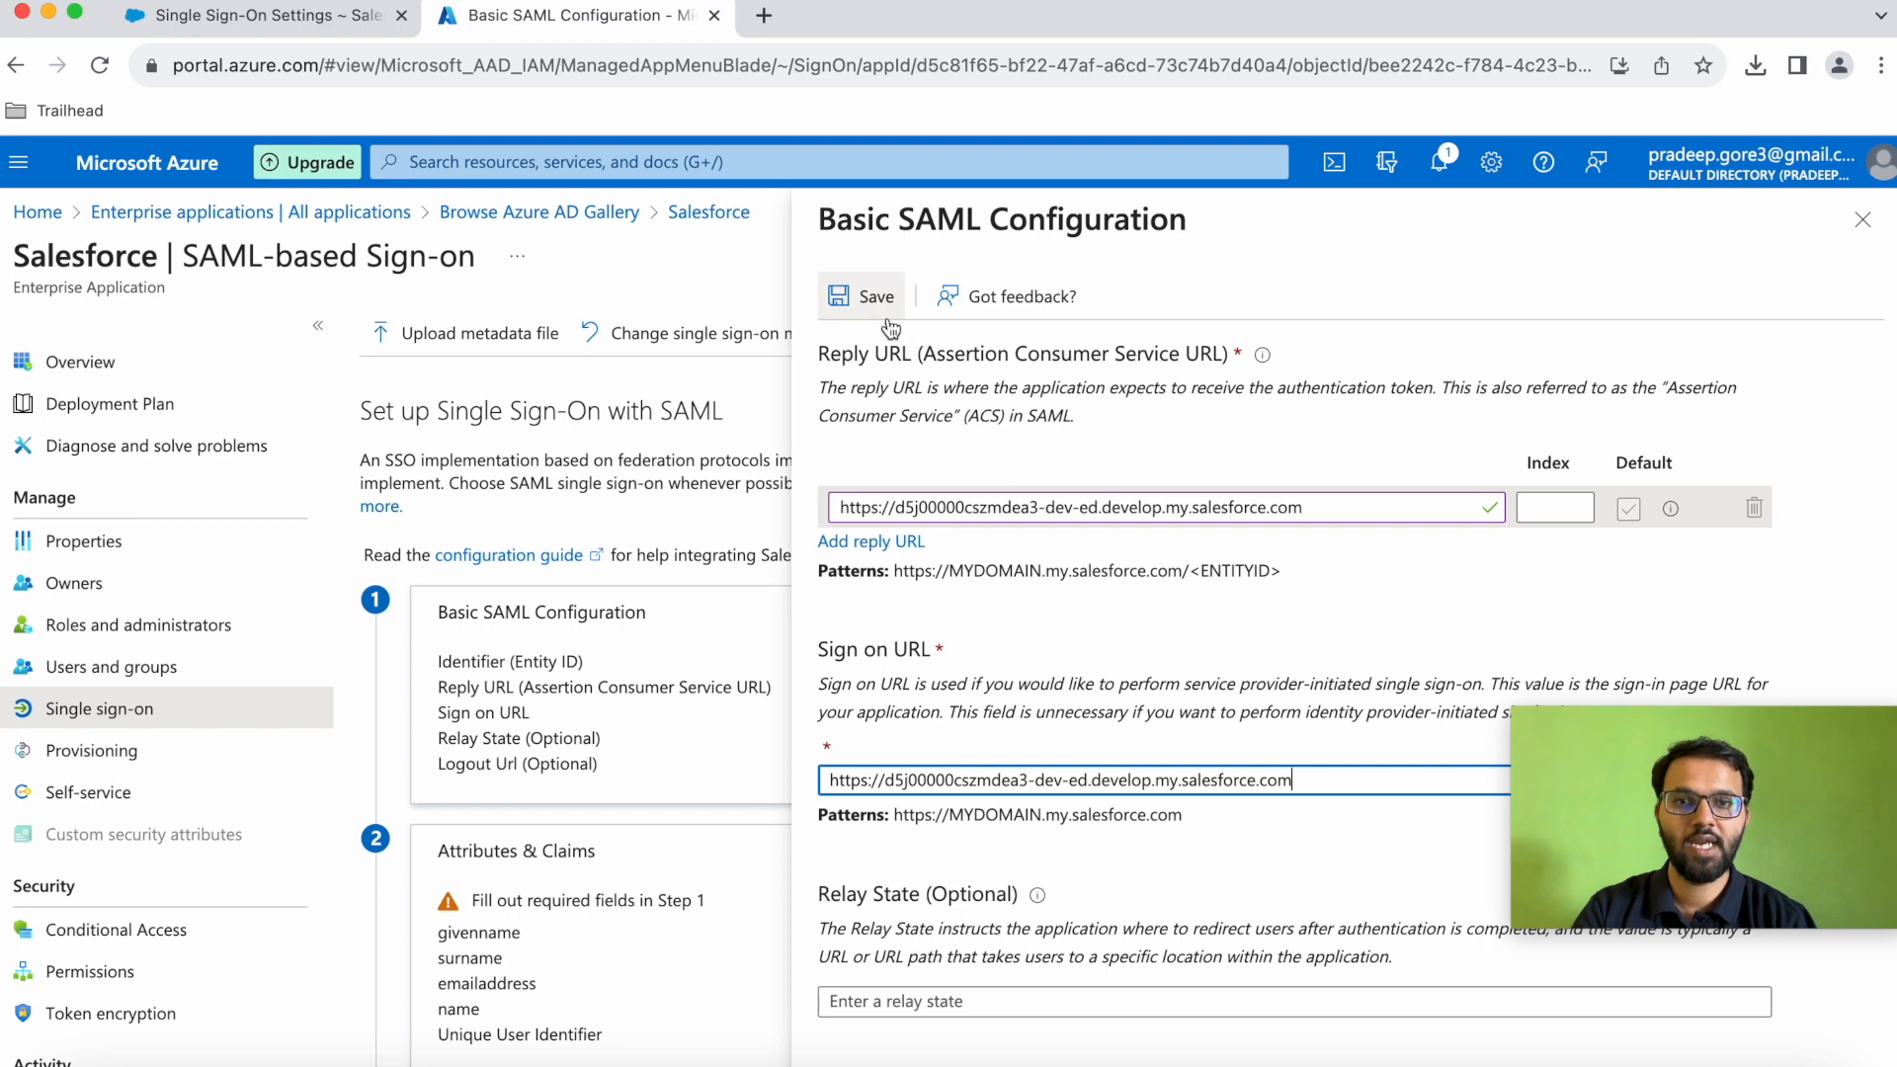
Save and close the Basic SAML Configuration, postponing the single sign-on test
{"action": "left_click", "coordinate": [883, 306]}
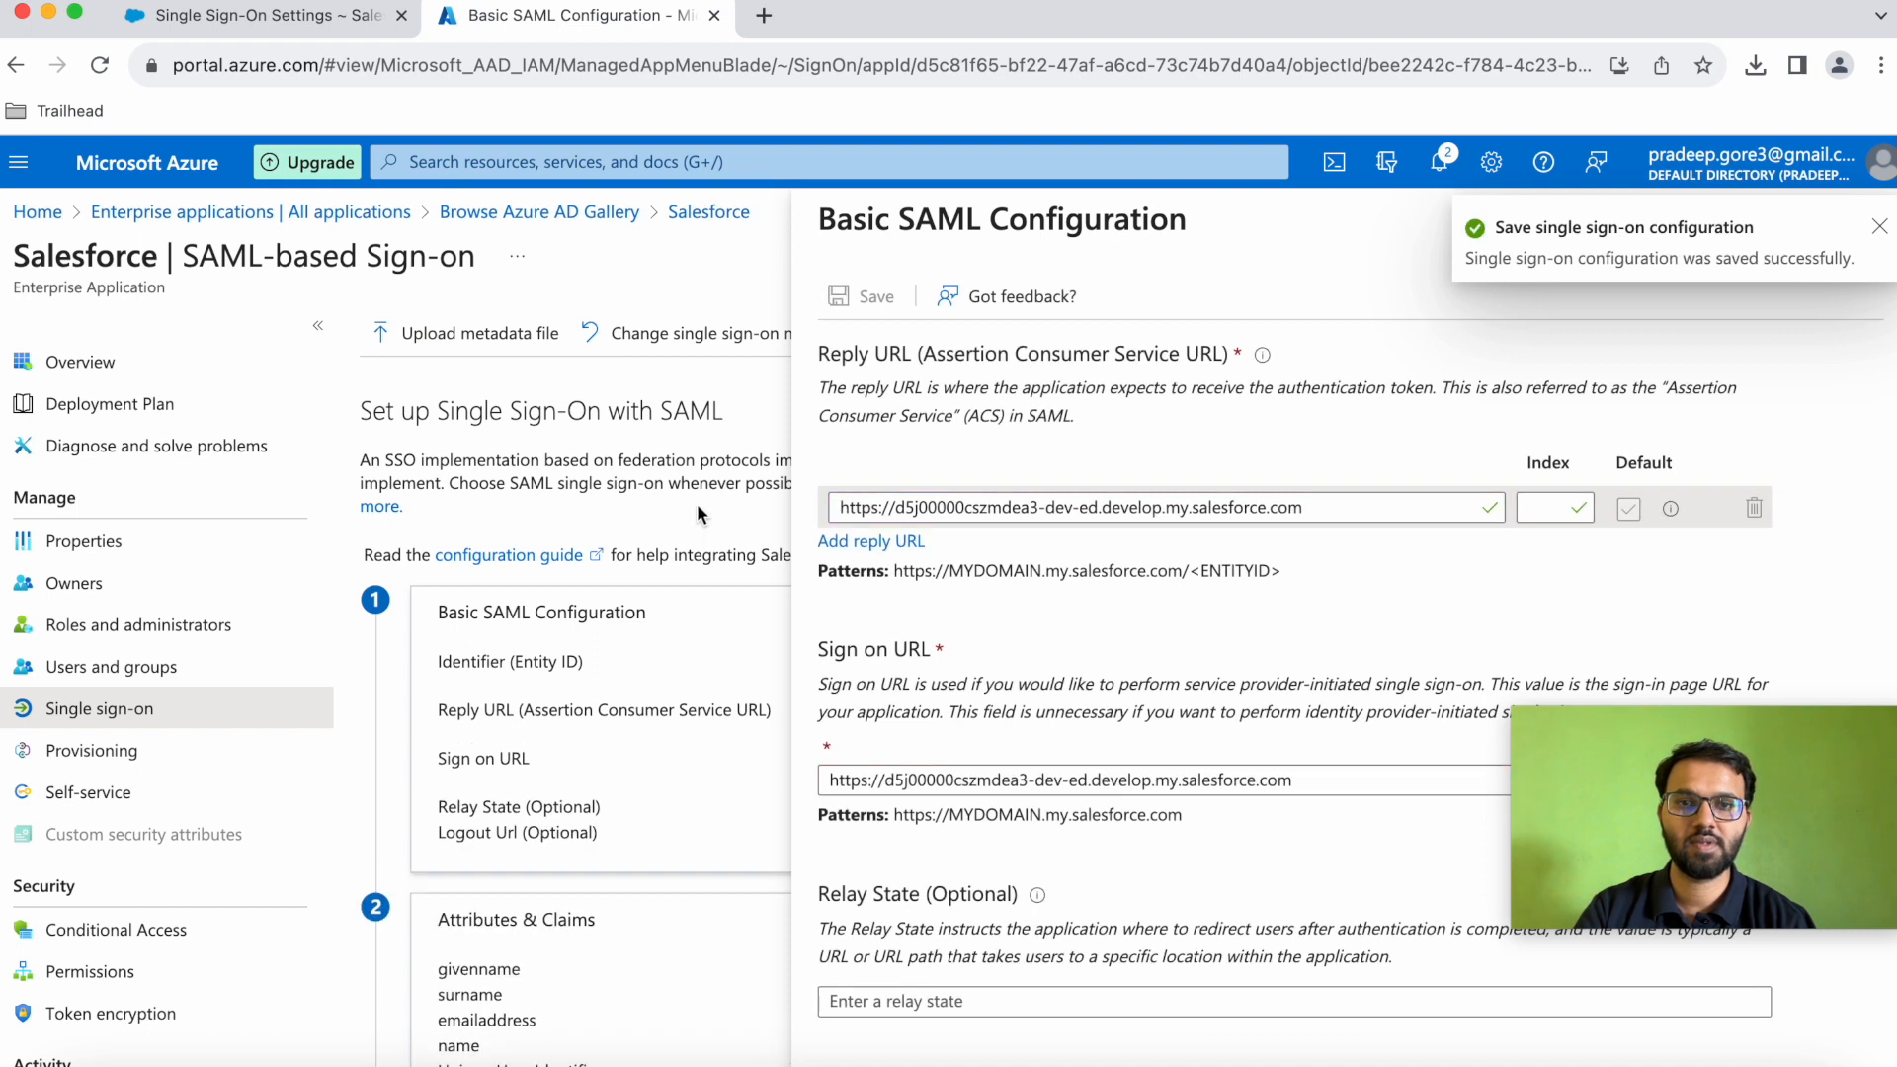
{"action": "left_click", "coordinate": [1879, 227]}
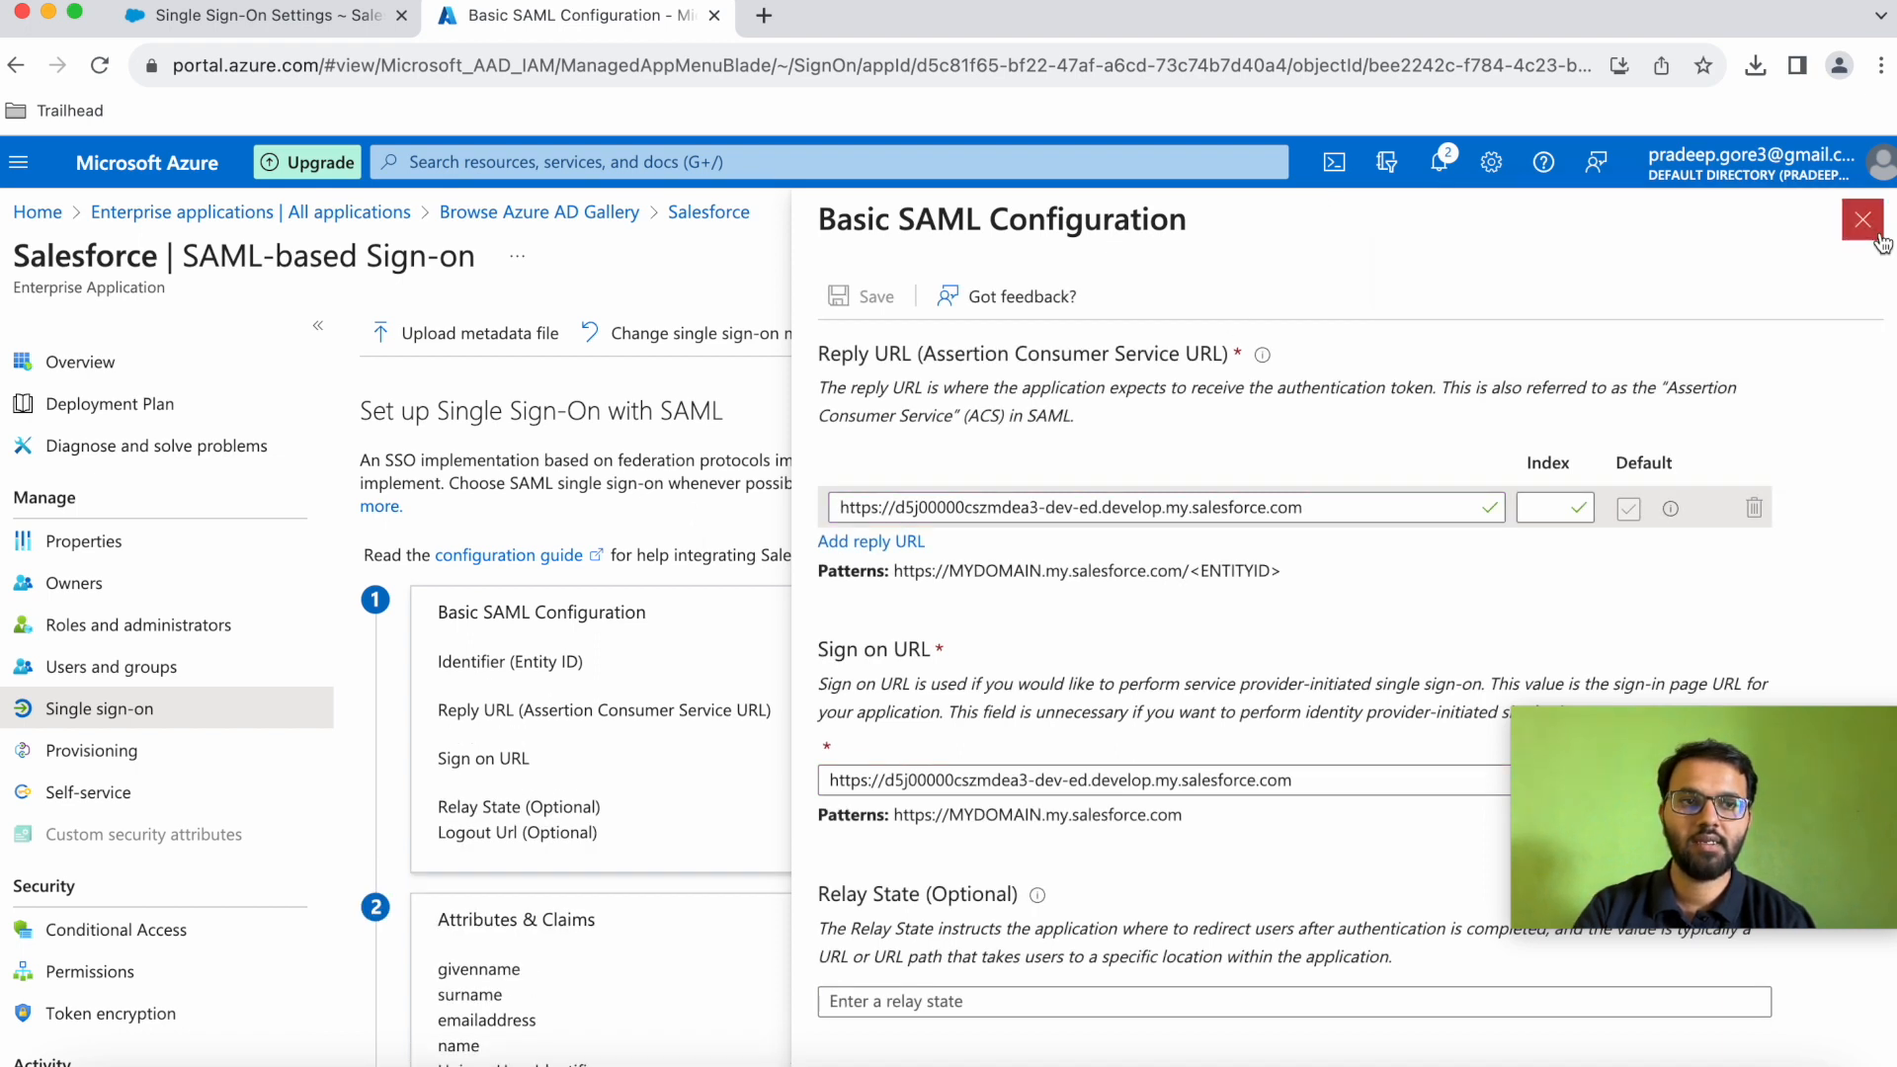
{"action": "left_click", "coordinate": [1877, 235]}
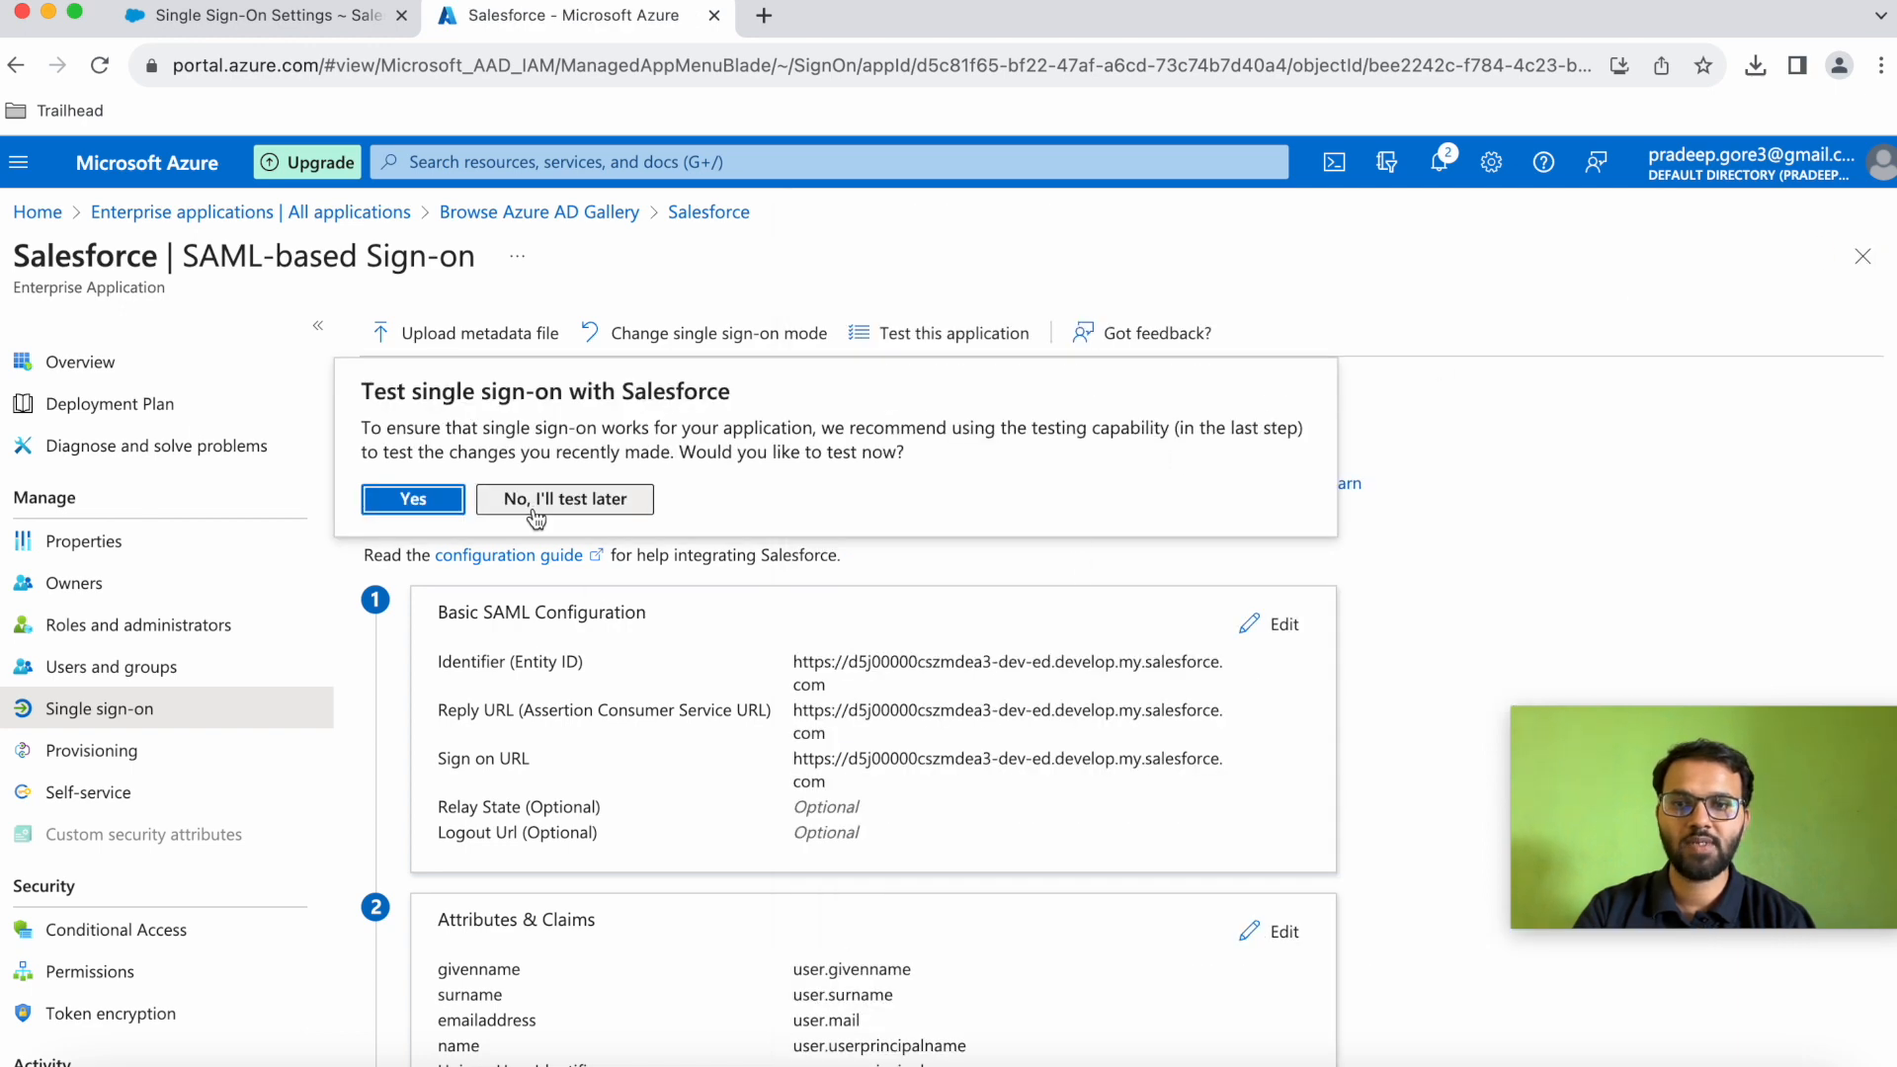
{"action": "left_click", "coordinate": [564, 499]}
Open Attributes & Claims for editing and delete the additional emailaddress and name claims
{"action": "scroll", "coordinate": [536, 509], "scroll_direction": "down", "scroll_amount": 3}
{"action": "scroll", "coordinate": [536, 509], "scroll_direction": "down", "scroll_amount": 1}
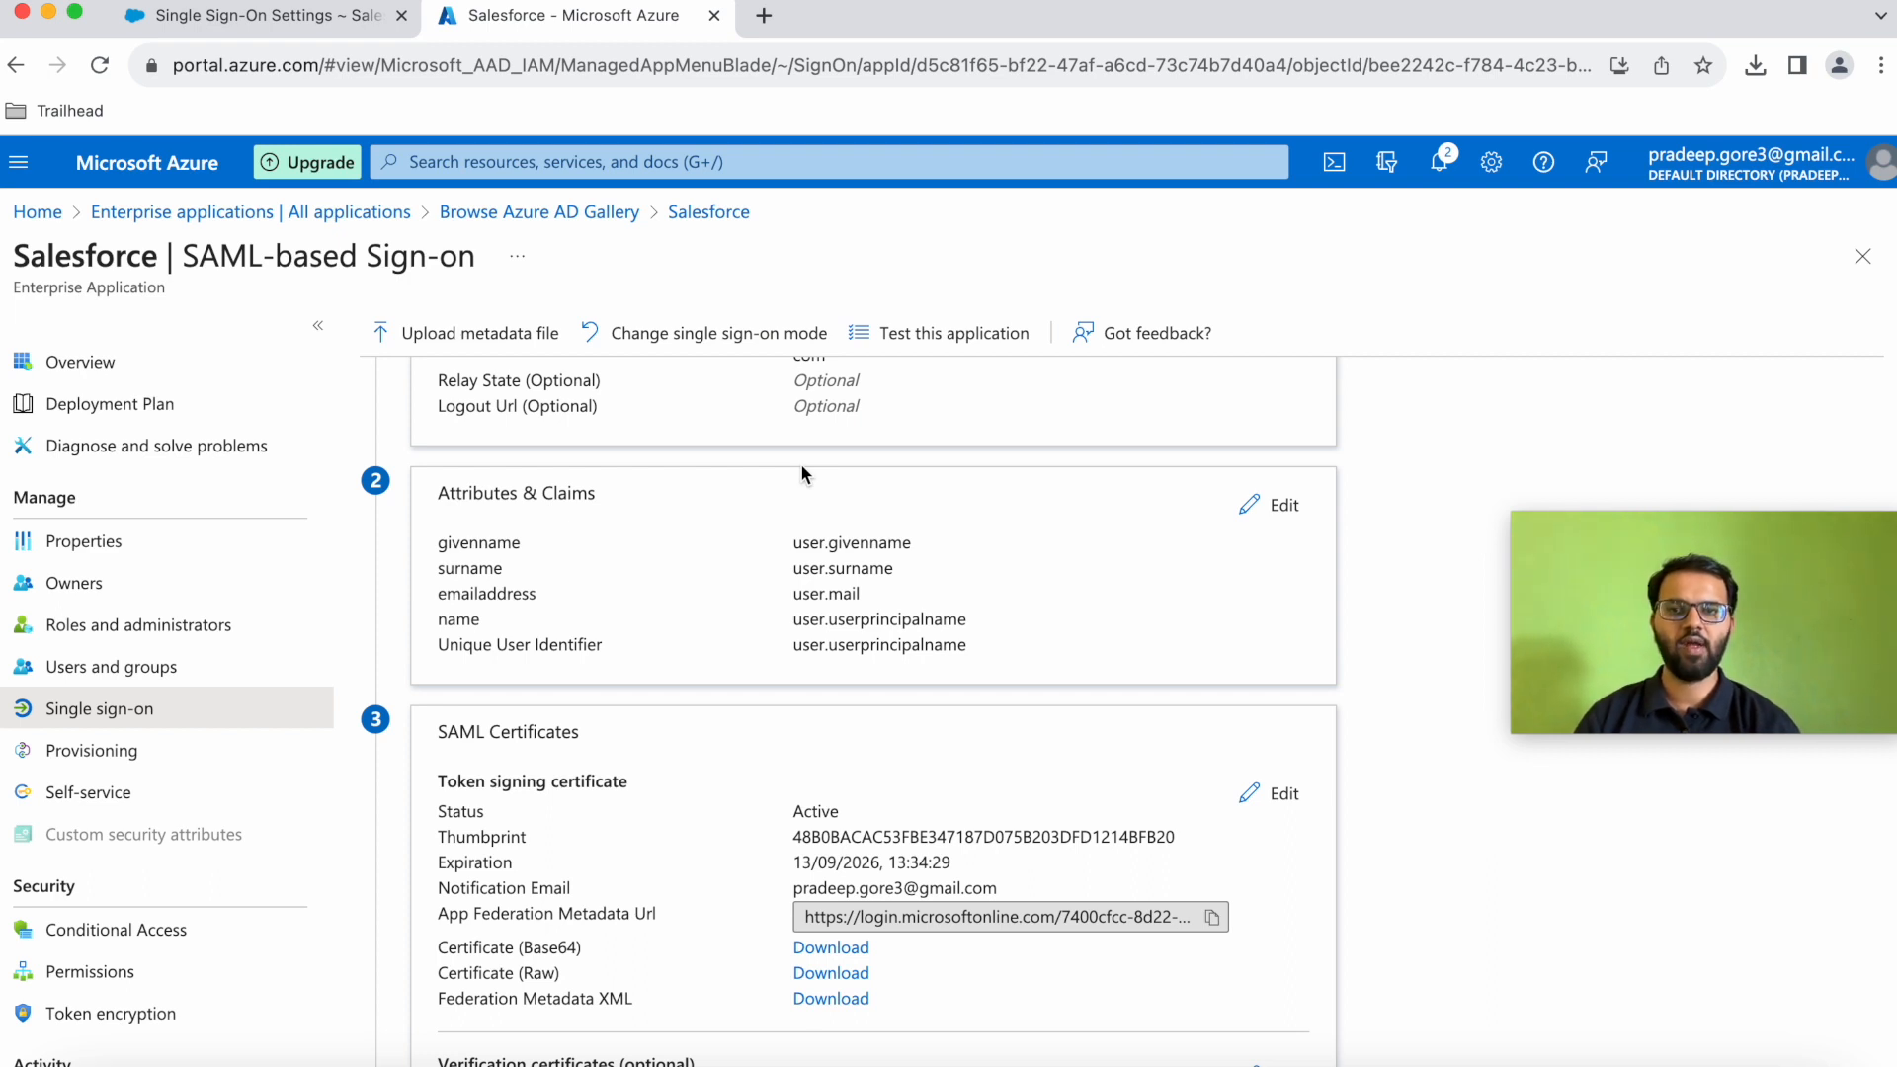
{"action": "left_click", "coordinate": [1277, 507]}
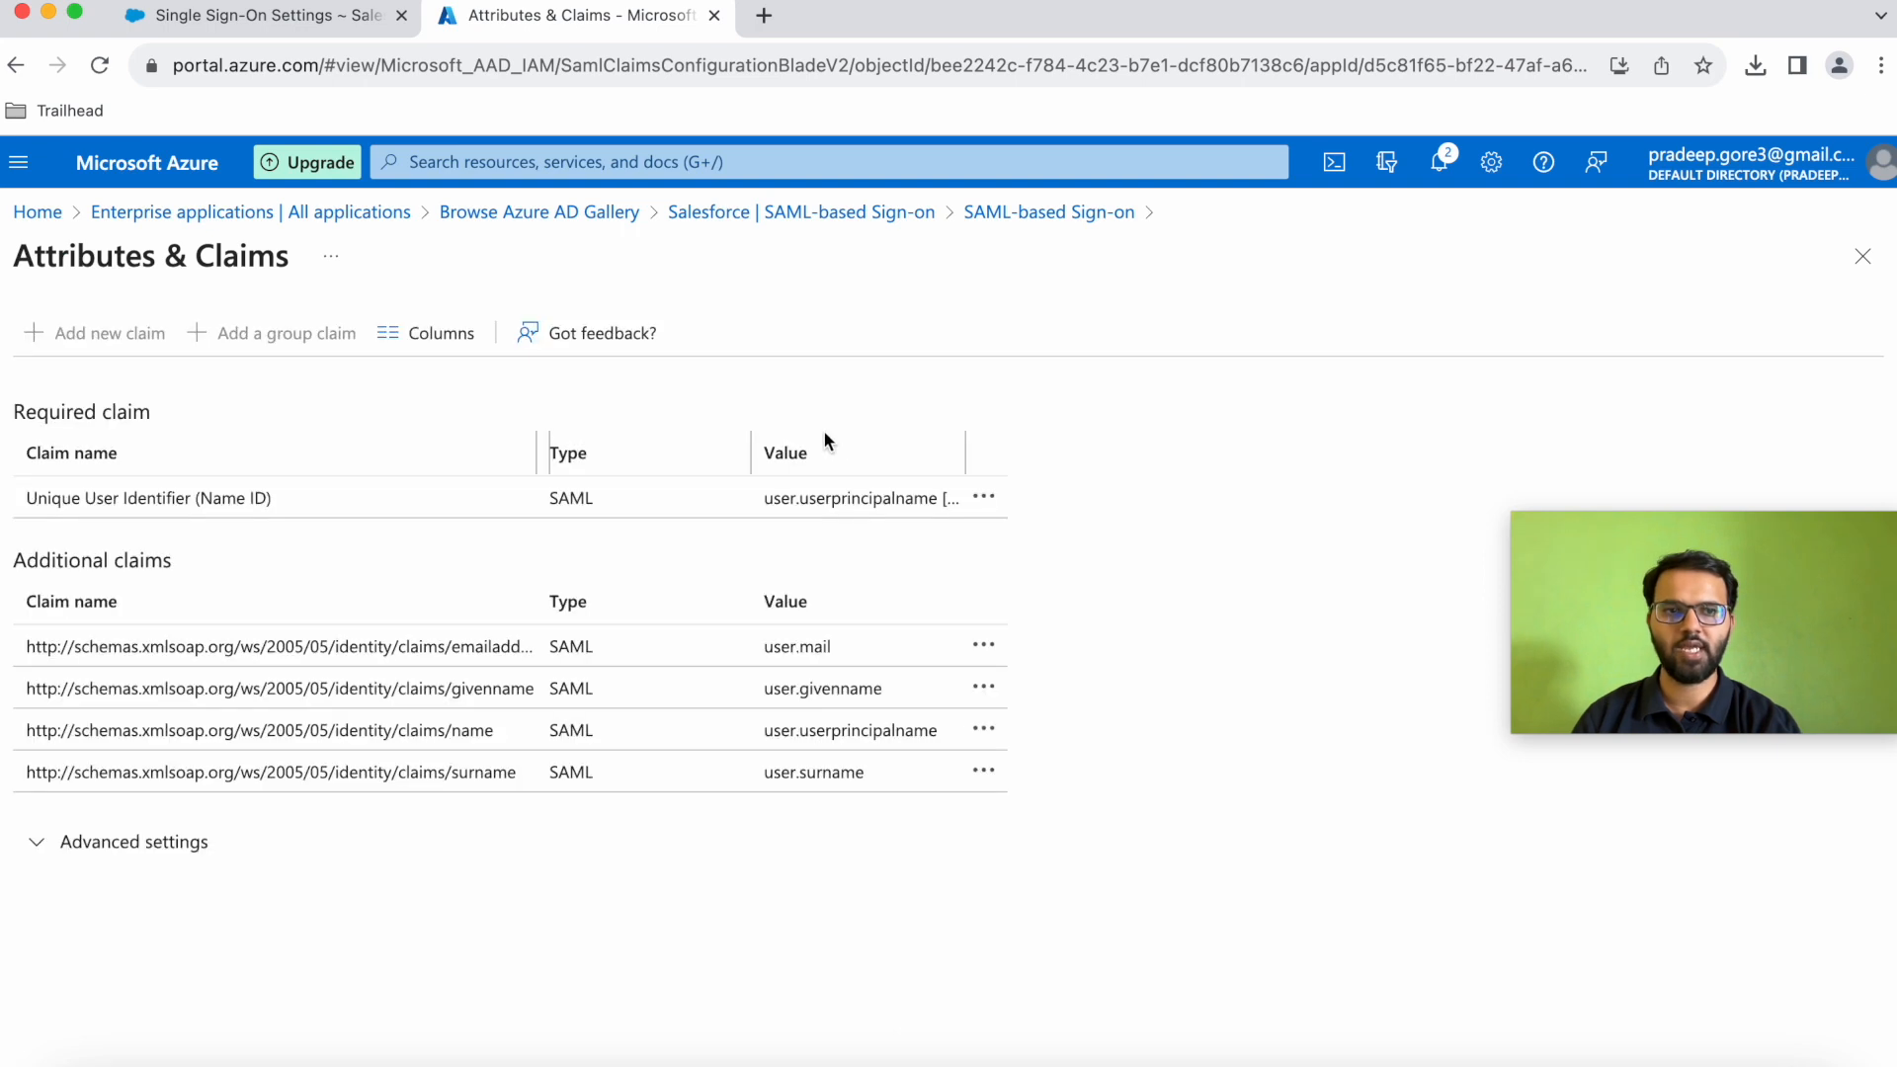
{"action": "left_click", "coordinate": [984, 646]}
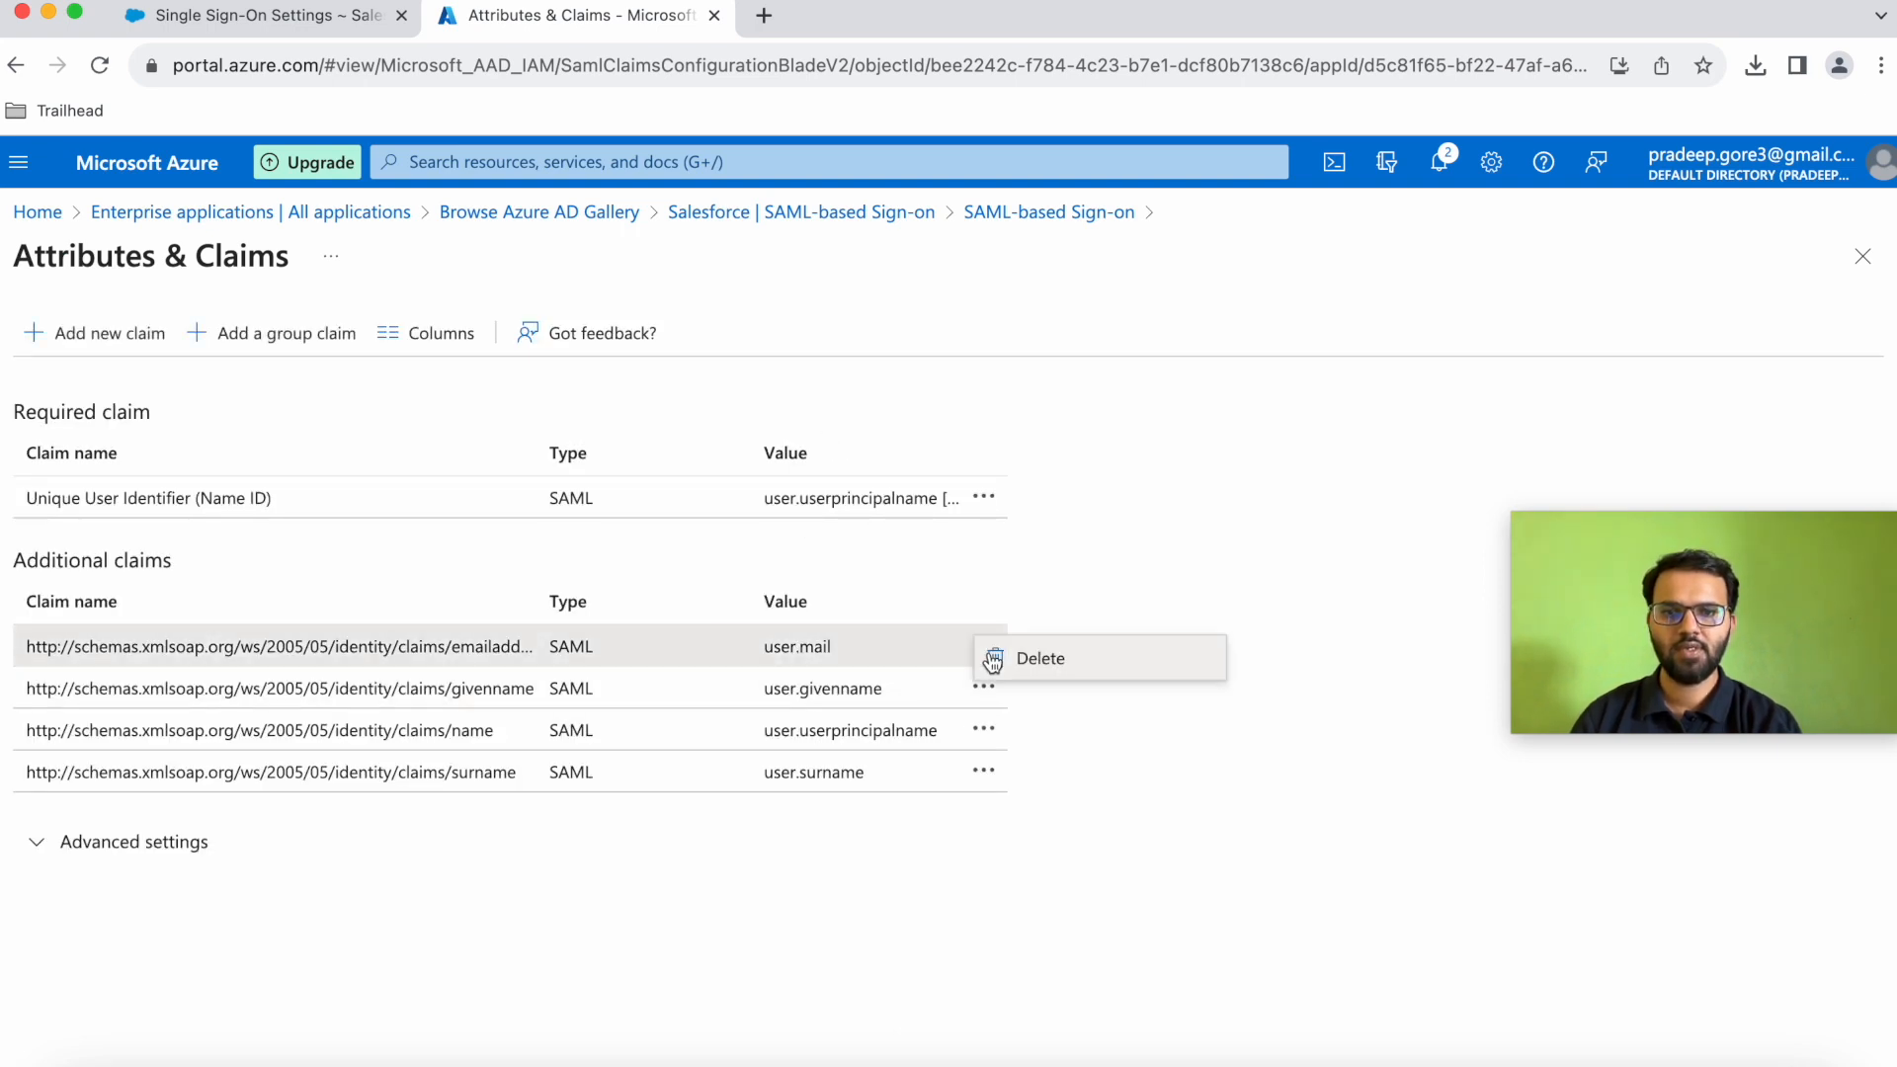
{"action": "left_click", "coordinate": [1018, 664]}
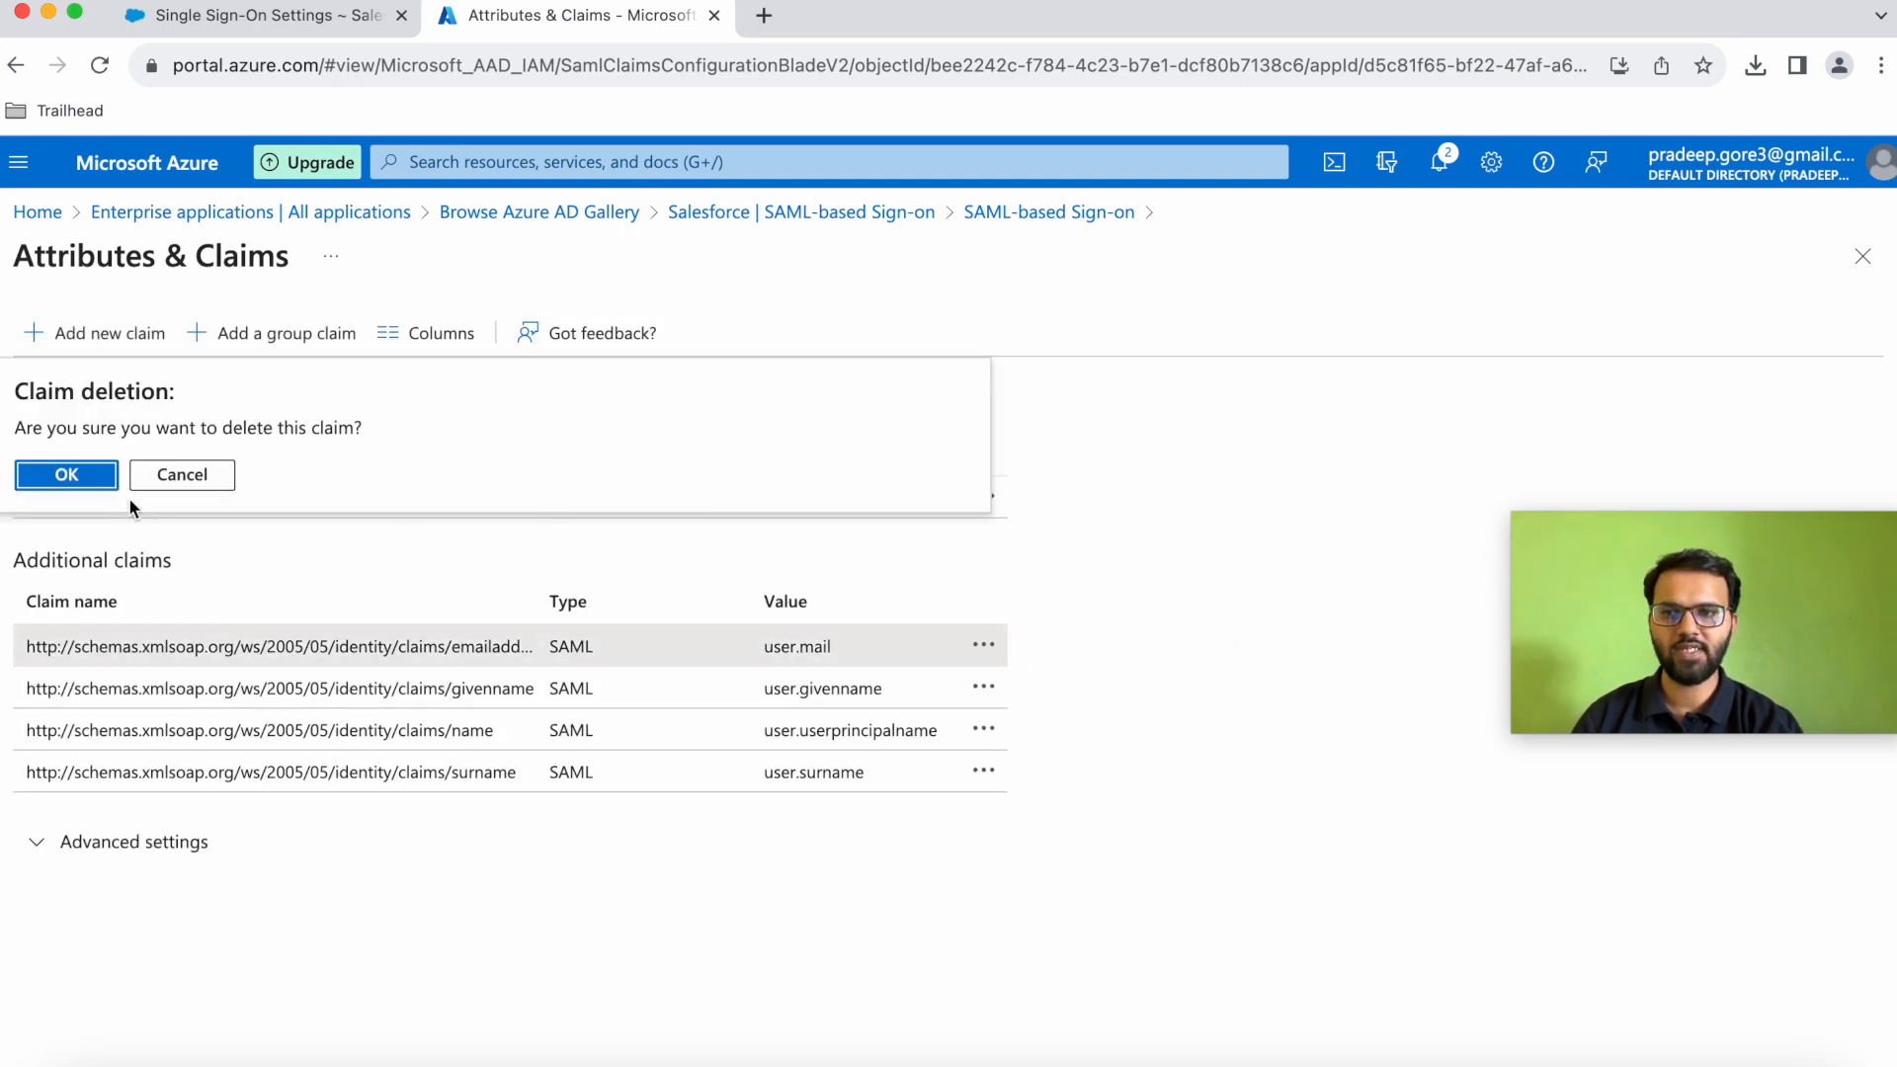
{"action": "left_click", "coordinate": [94, 474]}
{"action": "left_click", "coordinate": [984, 689]}
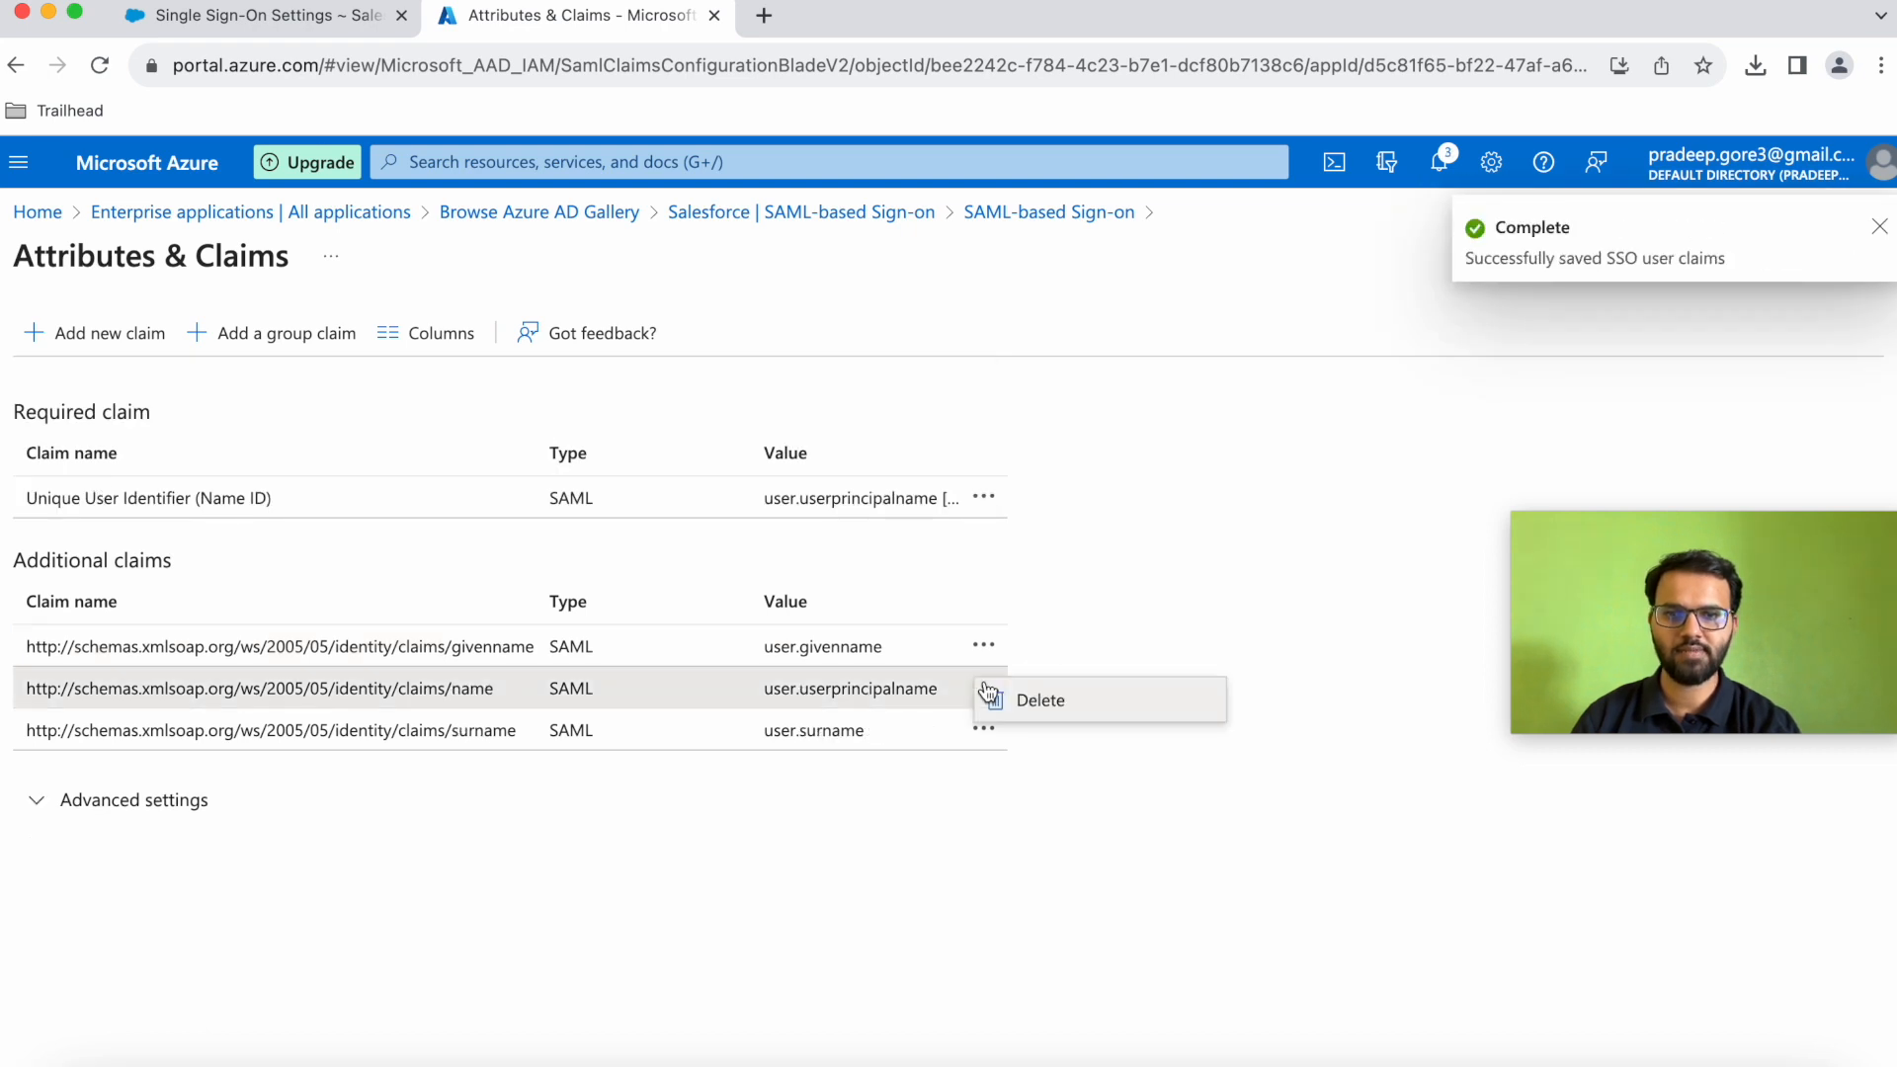
{"action": "left_click", "coordinate": [1017, 706]}
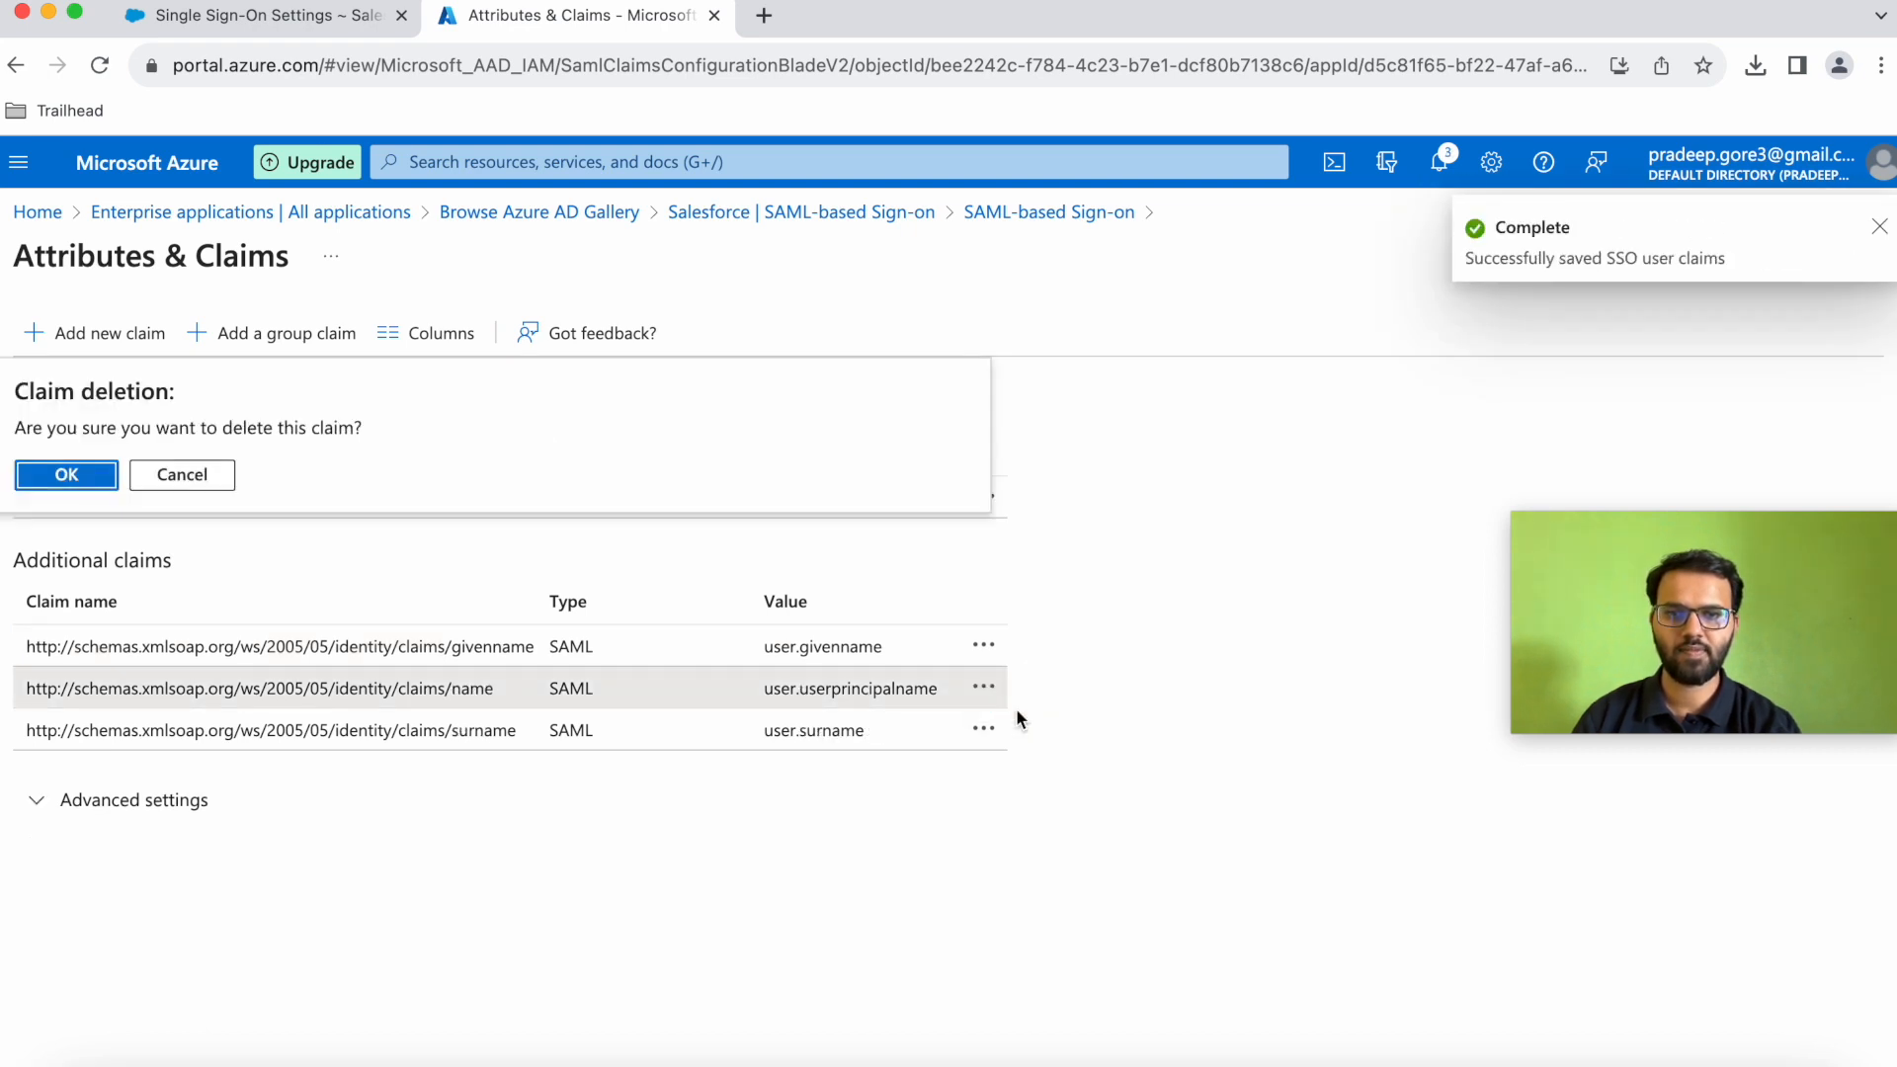
{"action": "left_click", "coordinate": [61, 476]}
Delete the remaining additional claims, givenname and surname
{"action": "left_click", "coordinate": [984, 648]}
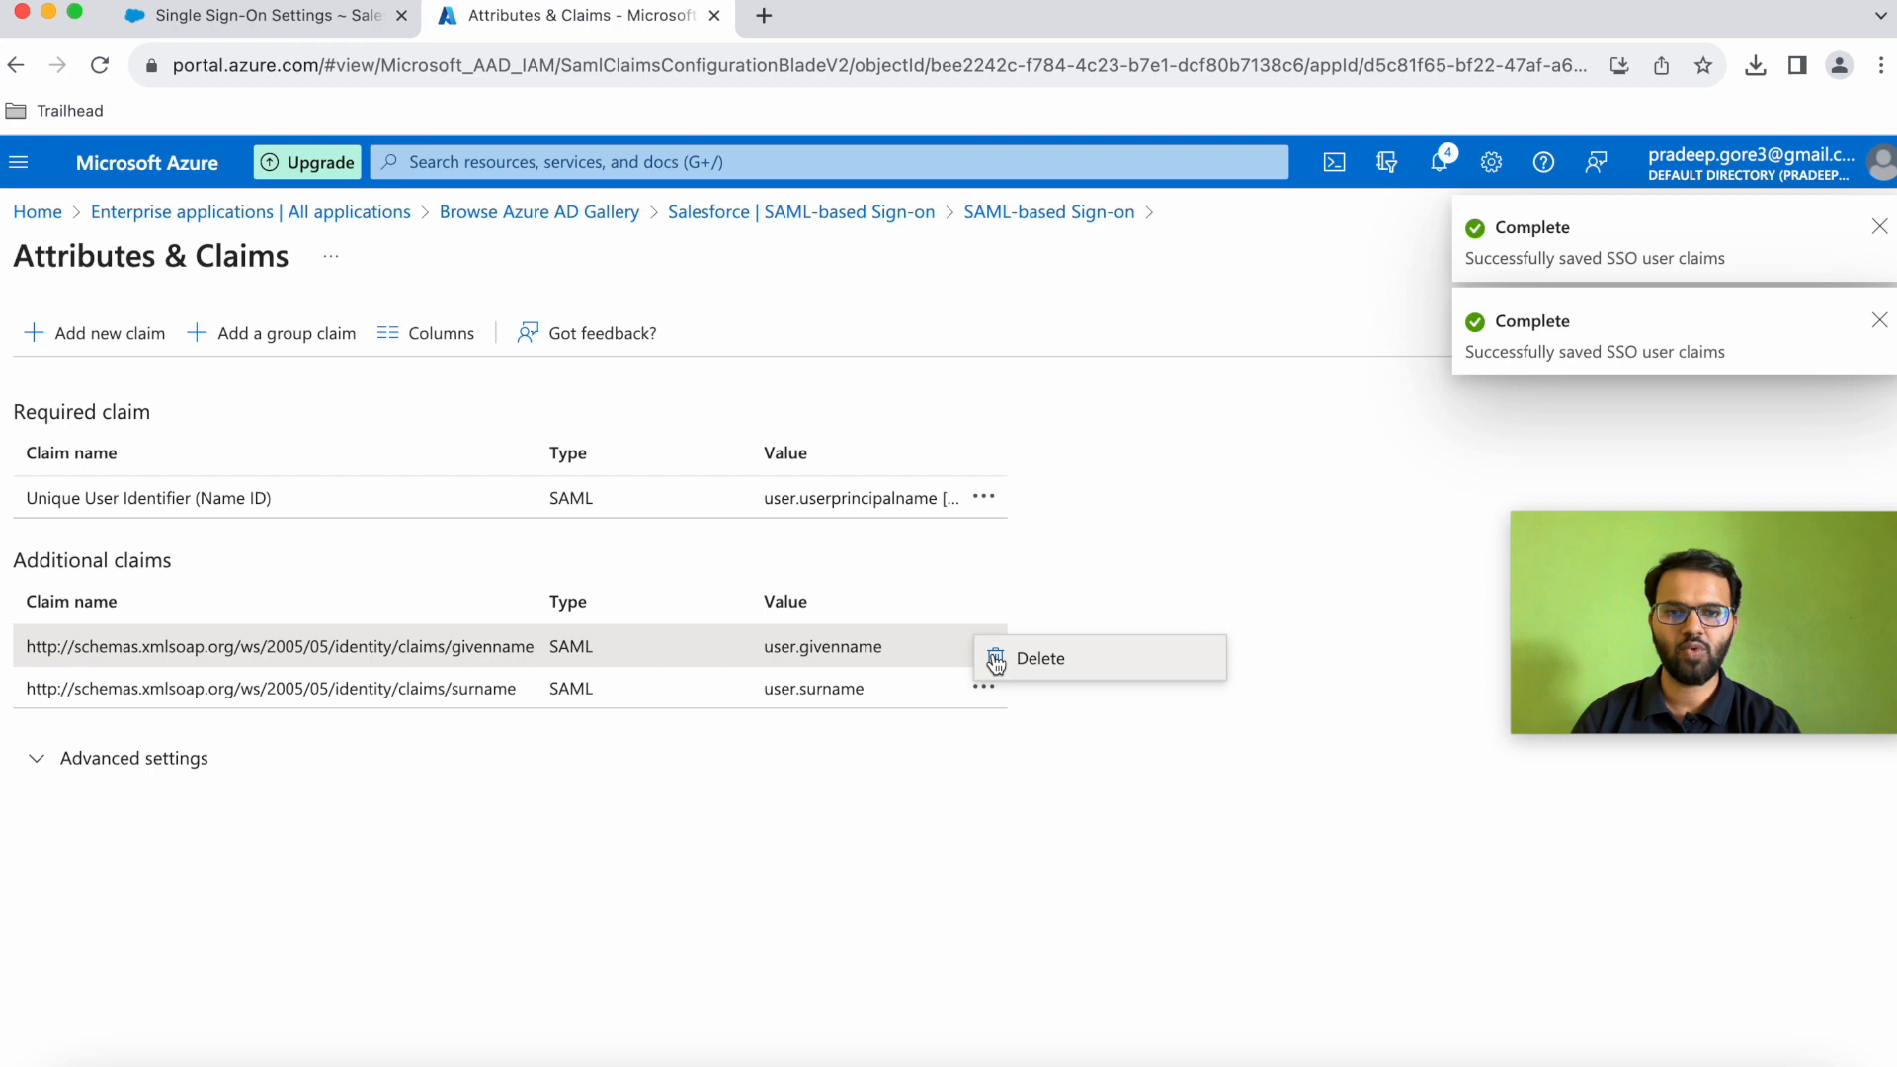
{"action": "left_click", "coordinate": [996, 664]}
{"action": "left_click", "coordinate": [89, 481]}
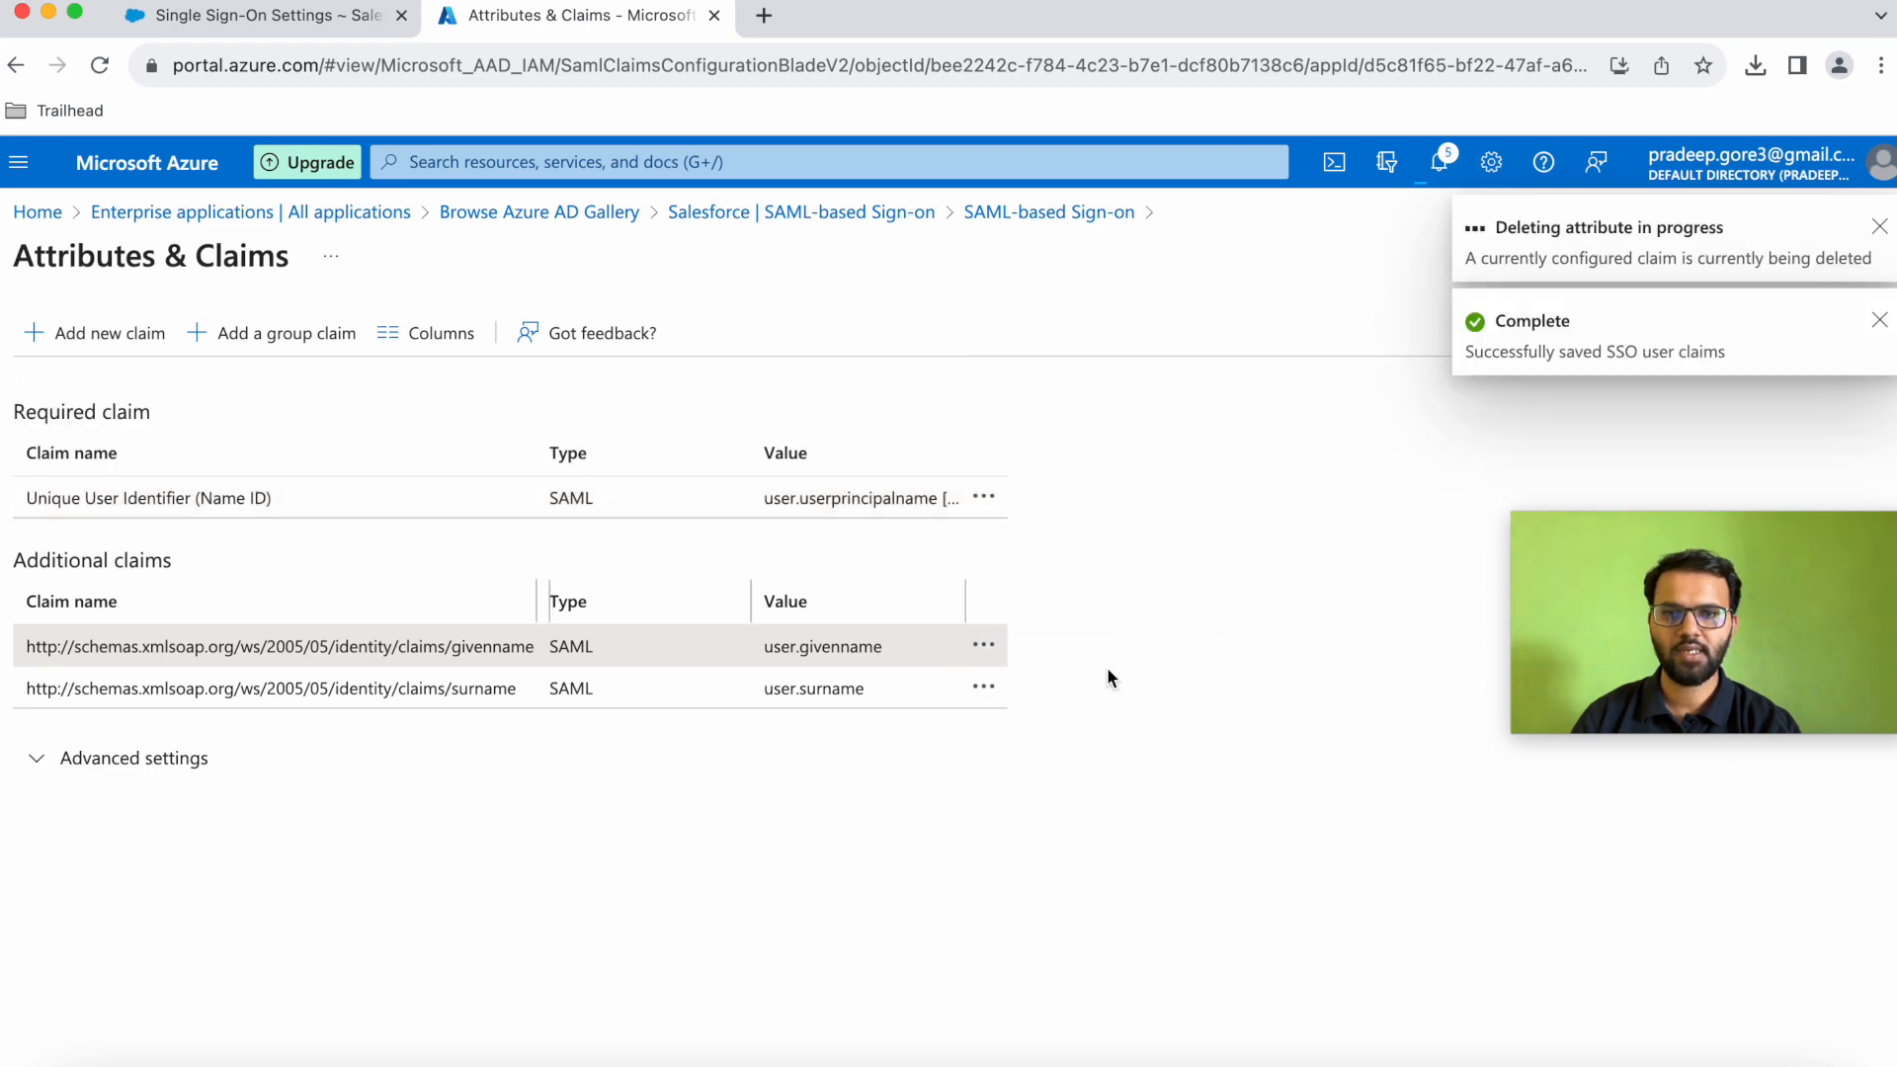
{"action": "left_click", "coordinate": [995, 648]}
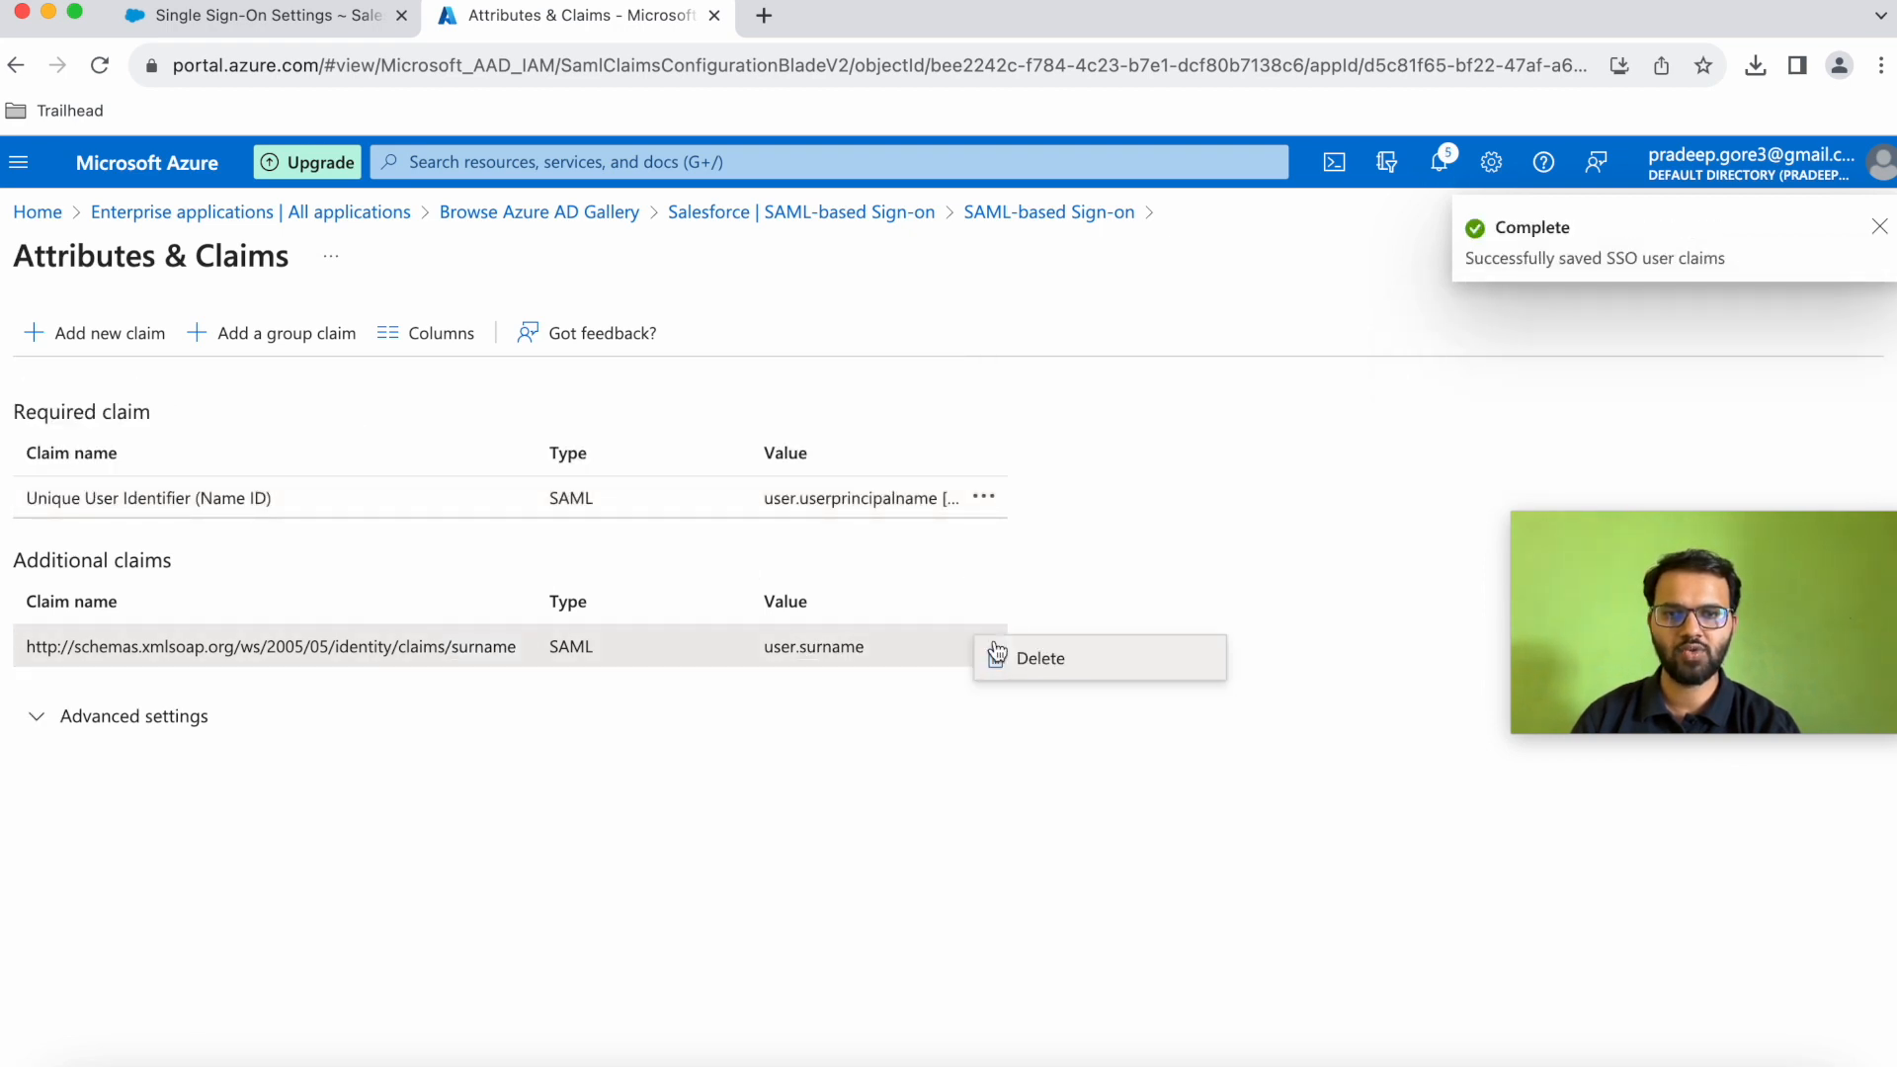
{"action": "left_click", "coordinate": [1035, 666]}
{"action": "left_click", "coordinate": [64, 476]}
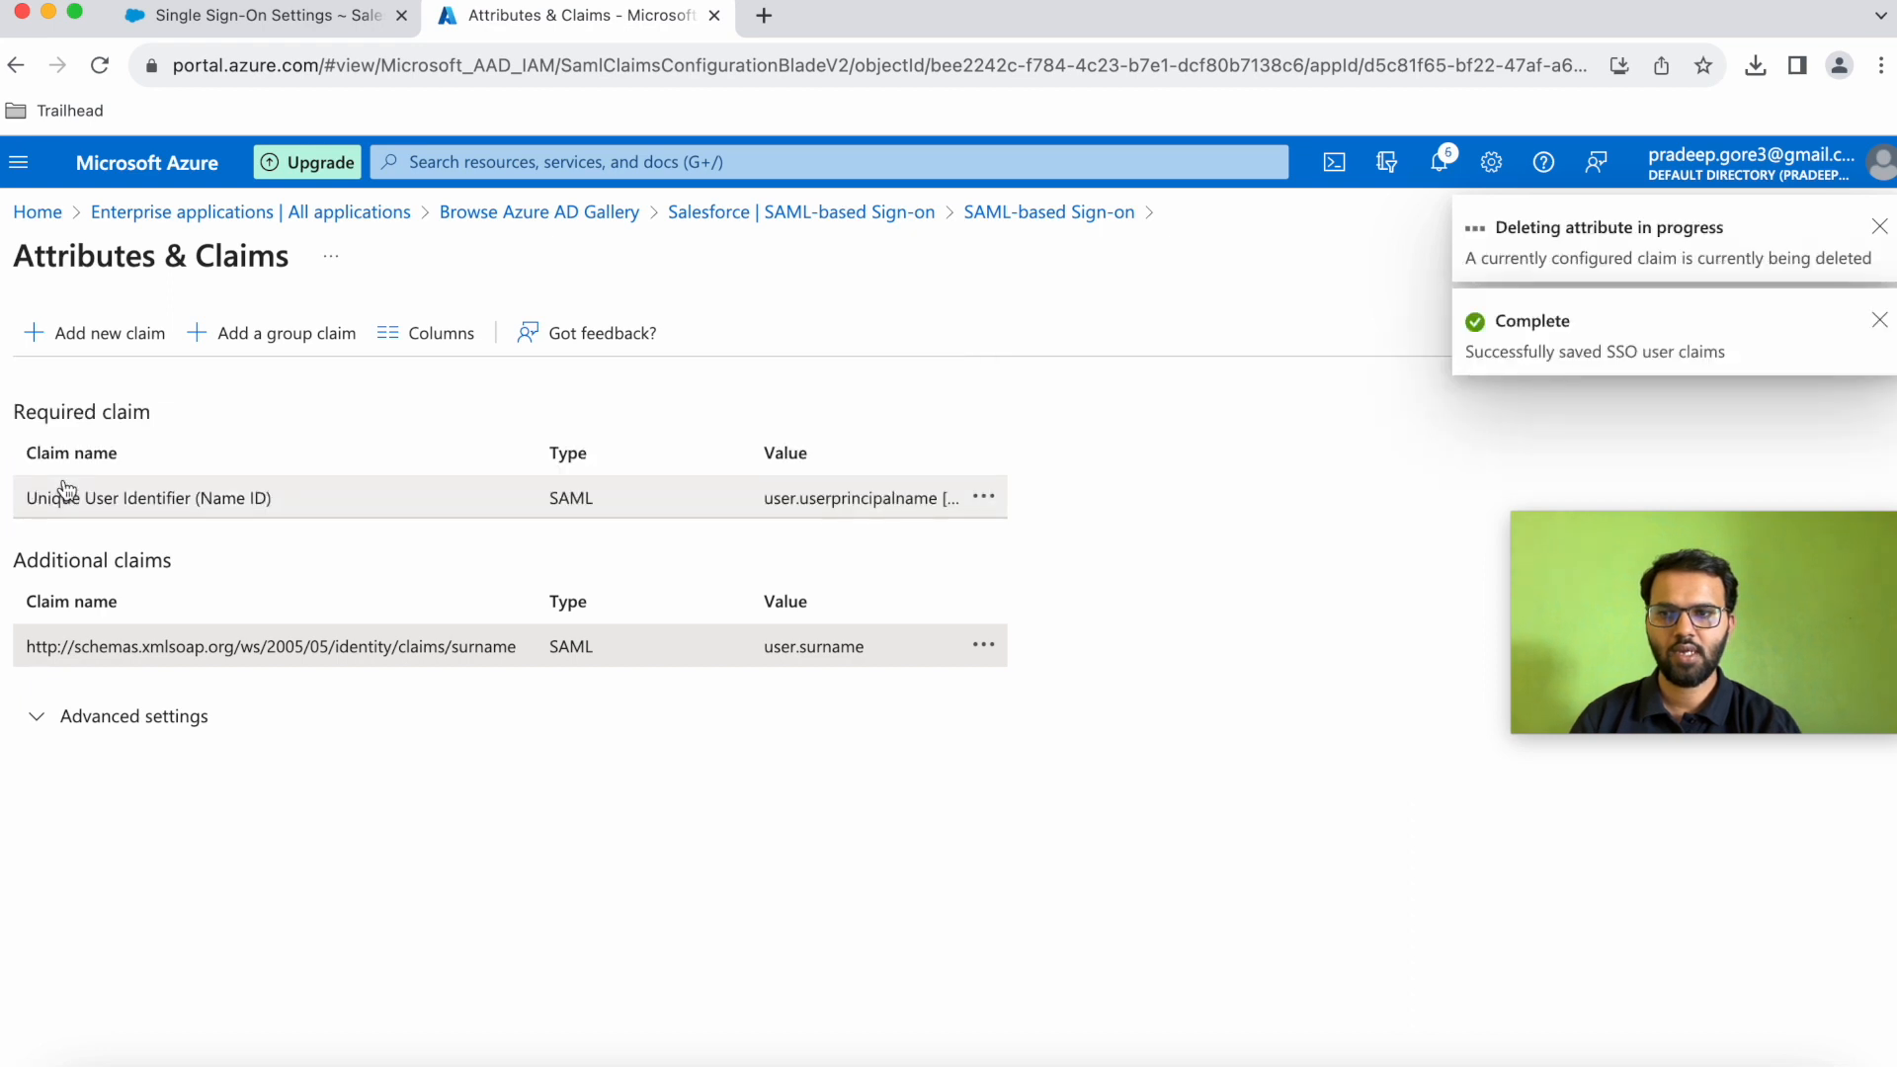
Set the source attribute of the Unique User Identifier (Name ID) claim to user.employeeid and save the claim
{"action": "left_click", "coordinate": [988, 506]}
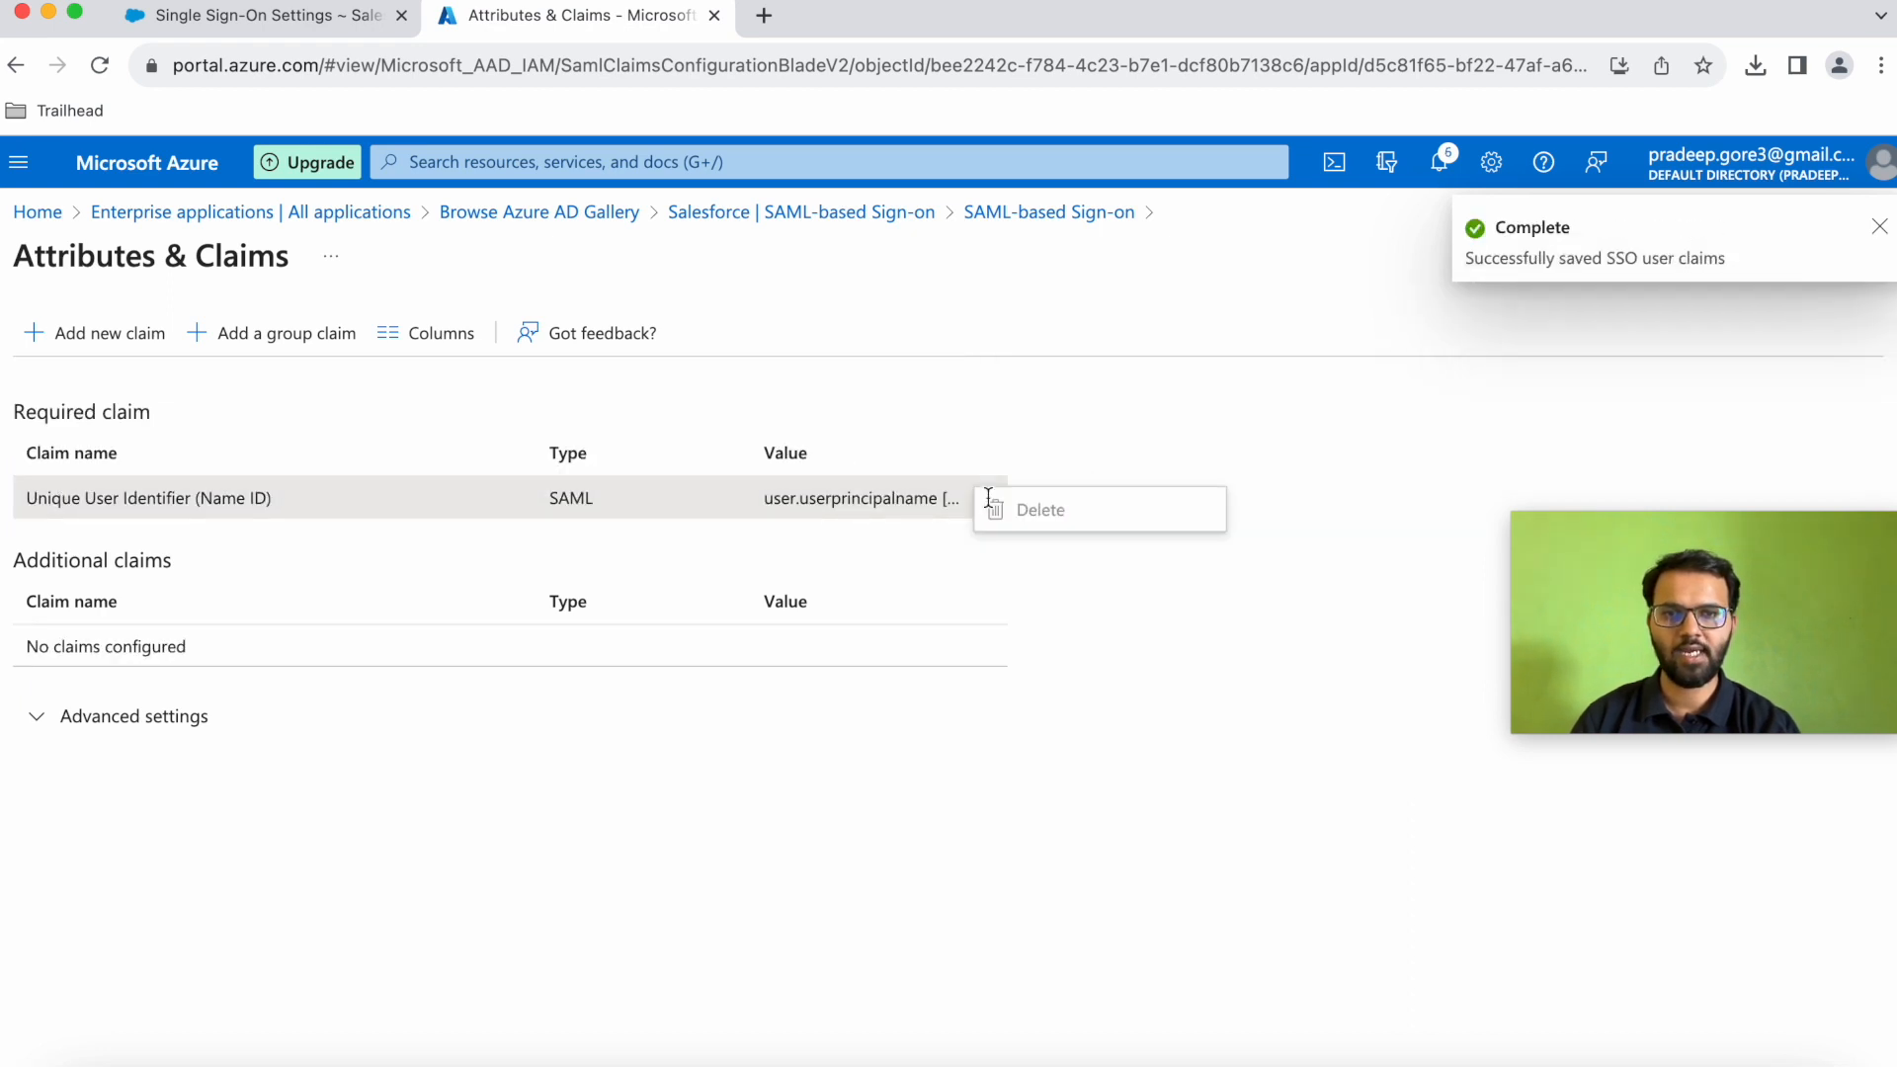
{"action": "left_click", "coordinate": [610, 499]}
{"action": "left_click", "coordinate": [609, 497]}
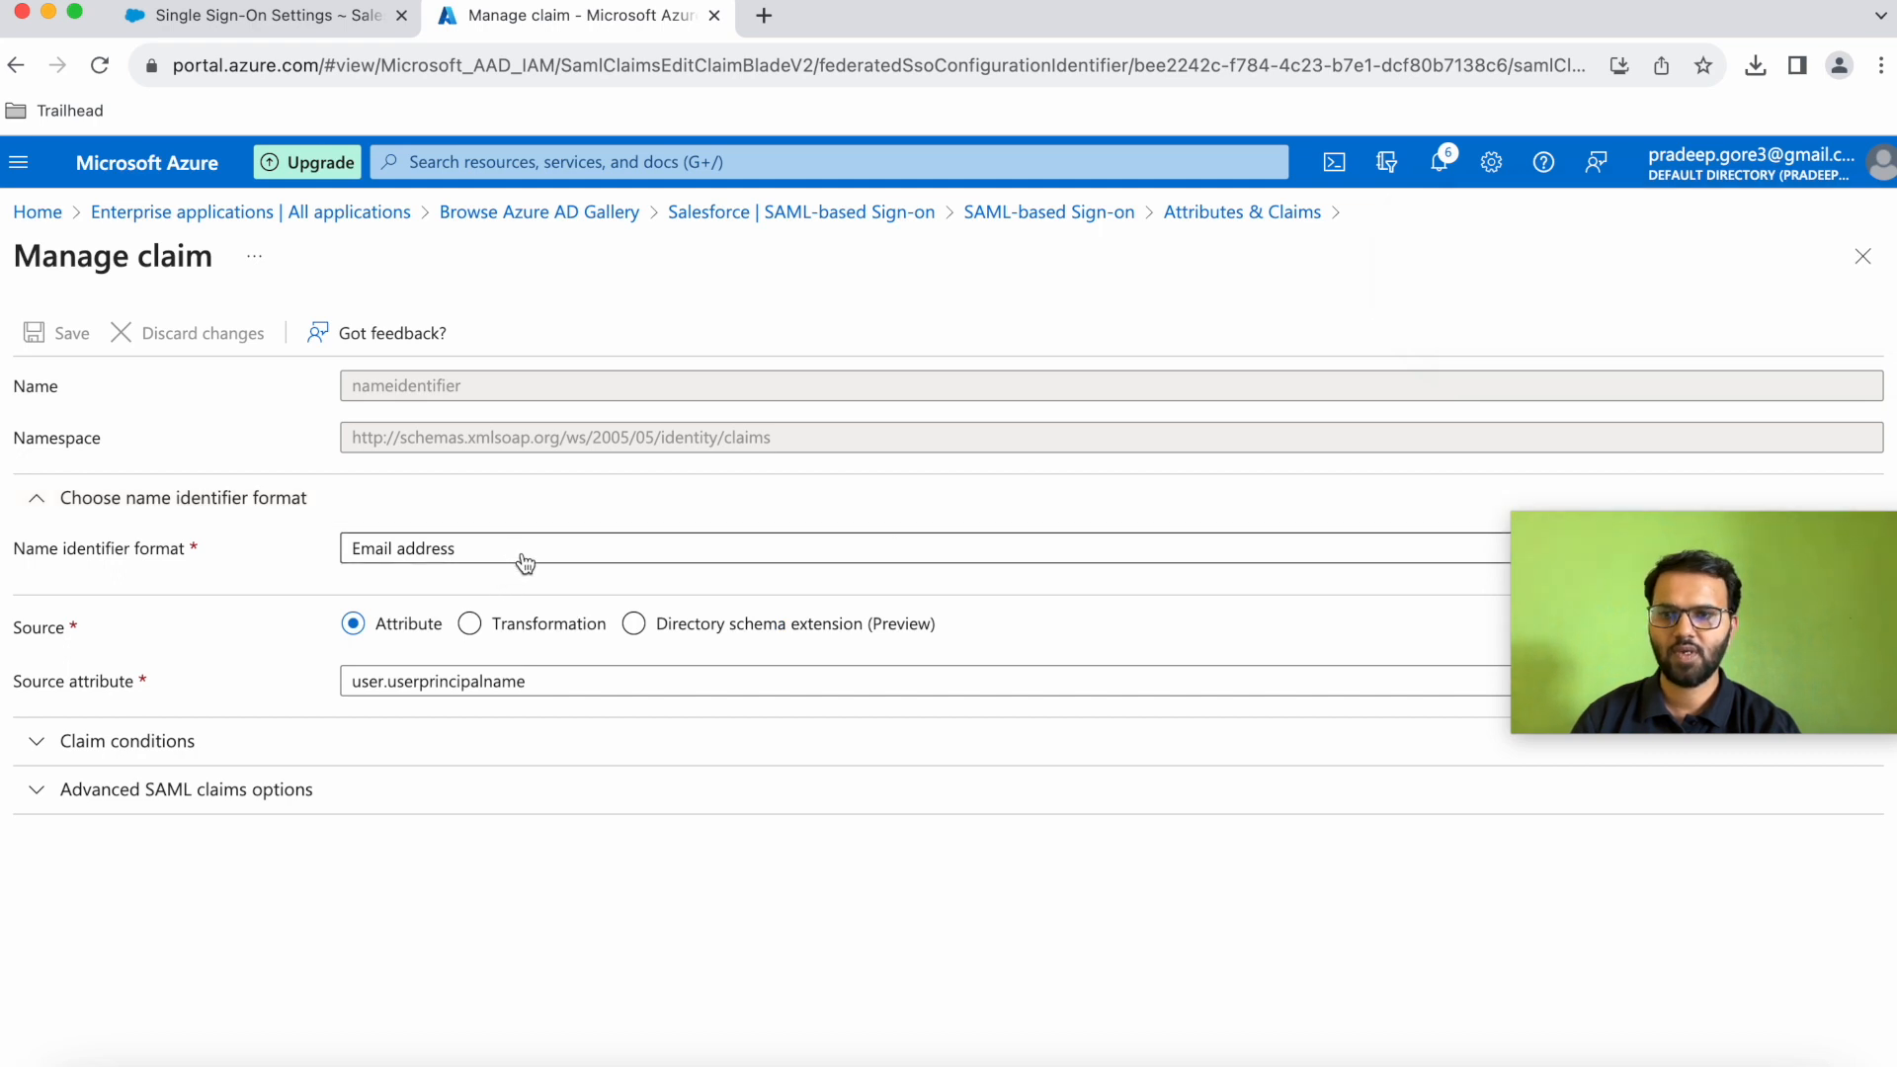
{"action": "left_click", "coordinate": [546, 683]}
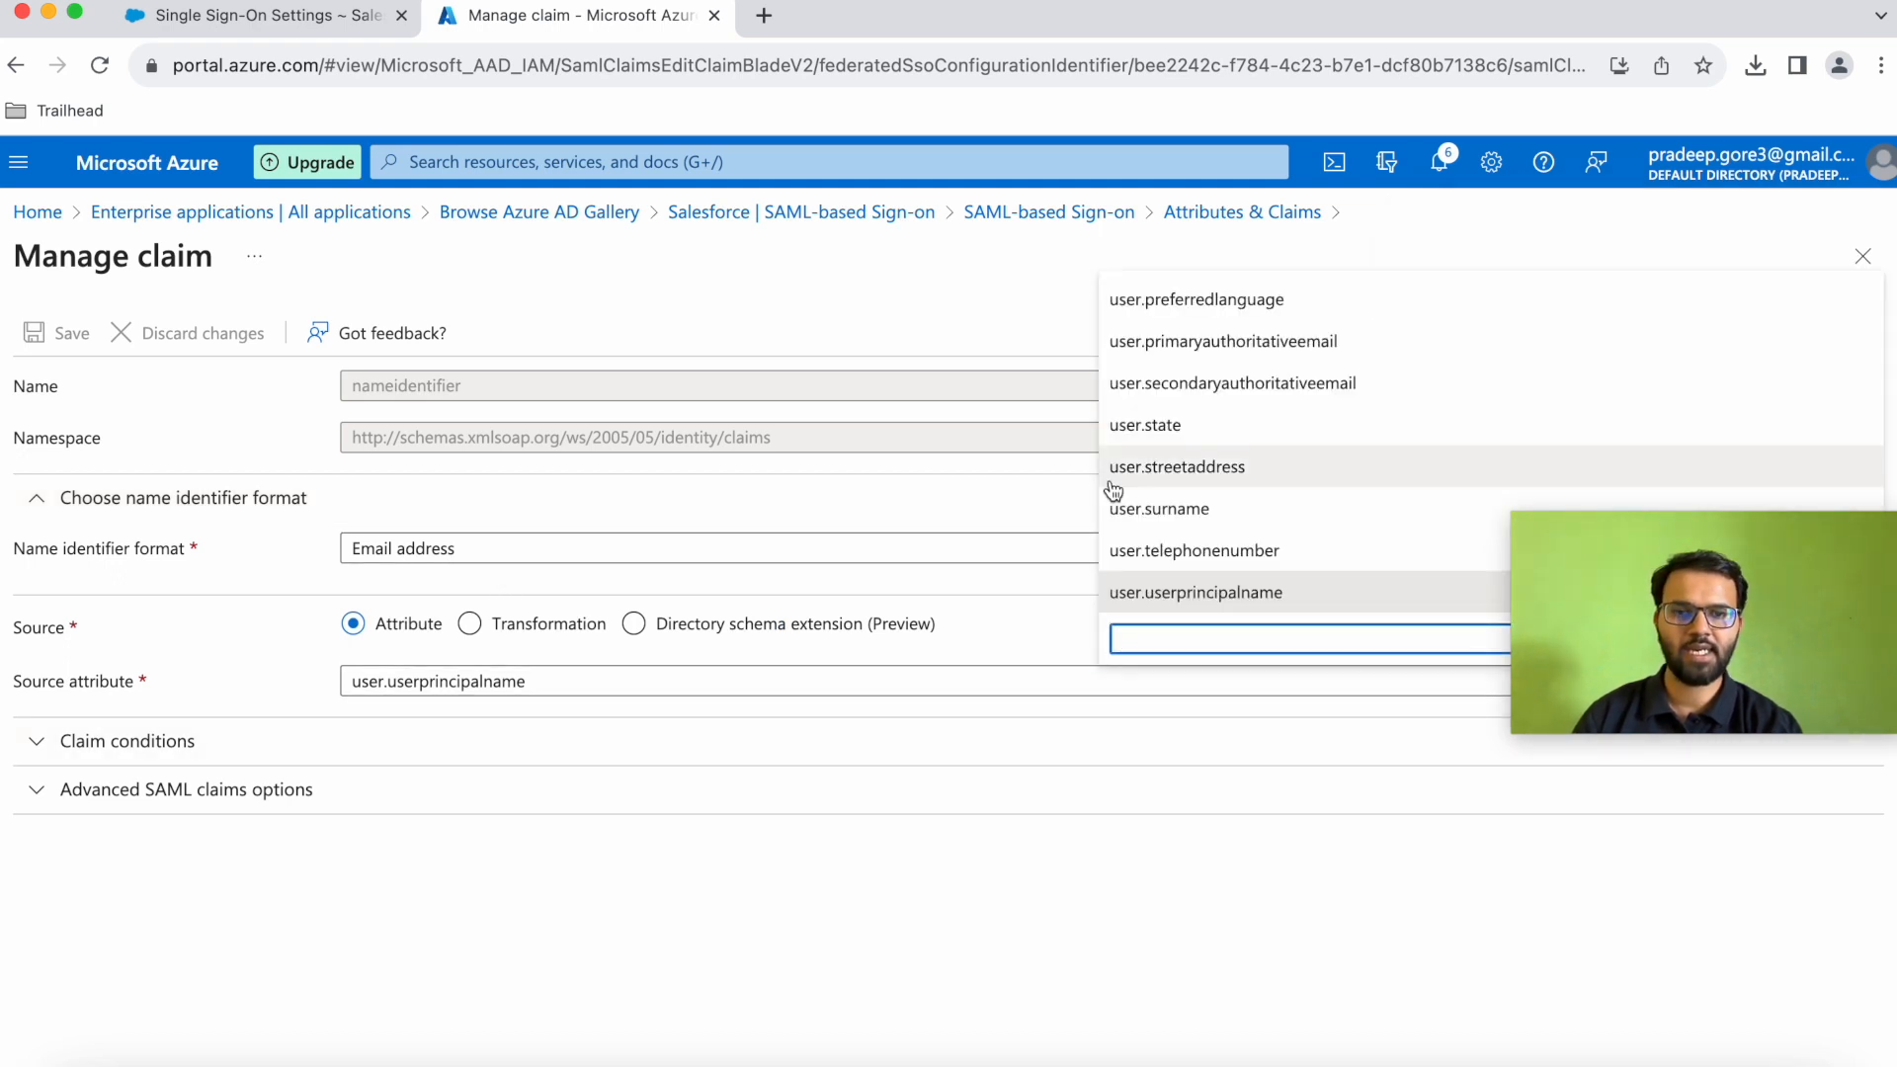
{"action": "type", "text": "employ"}
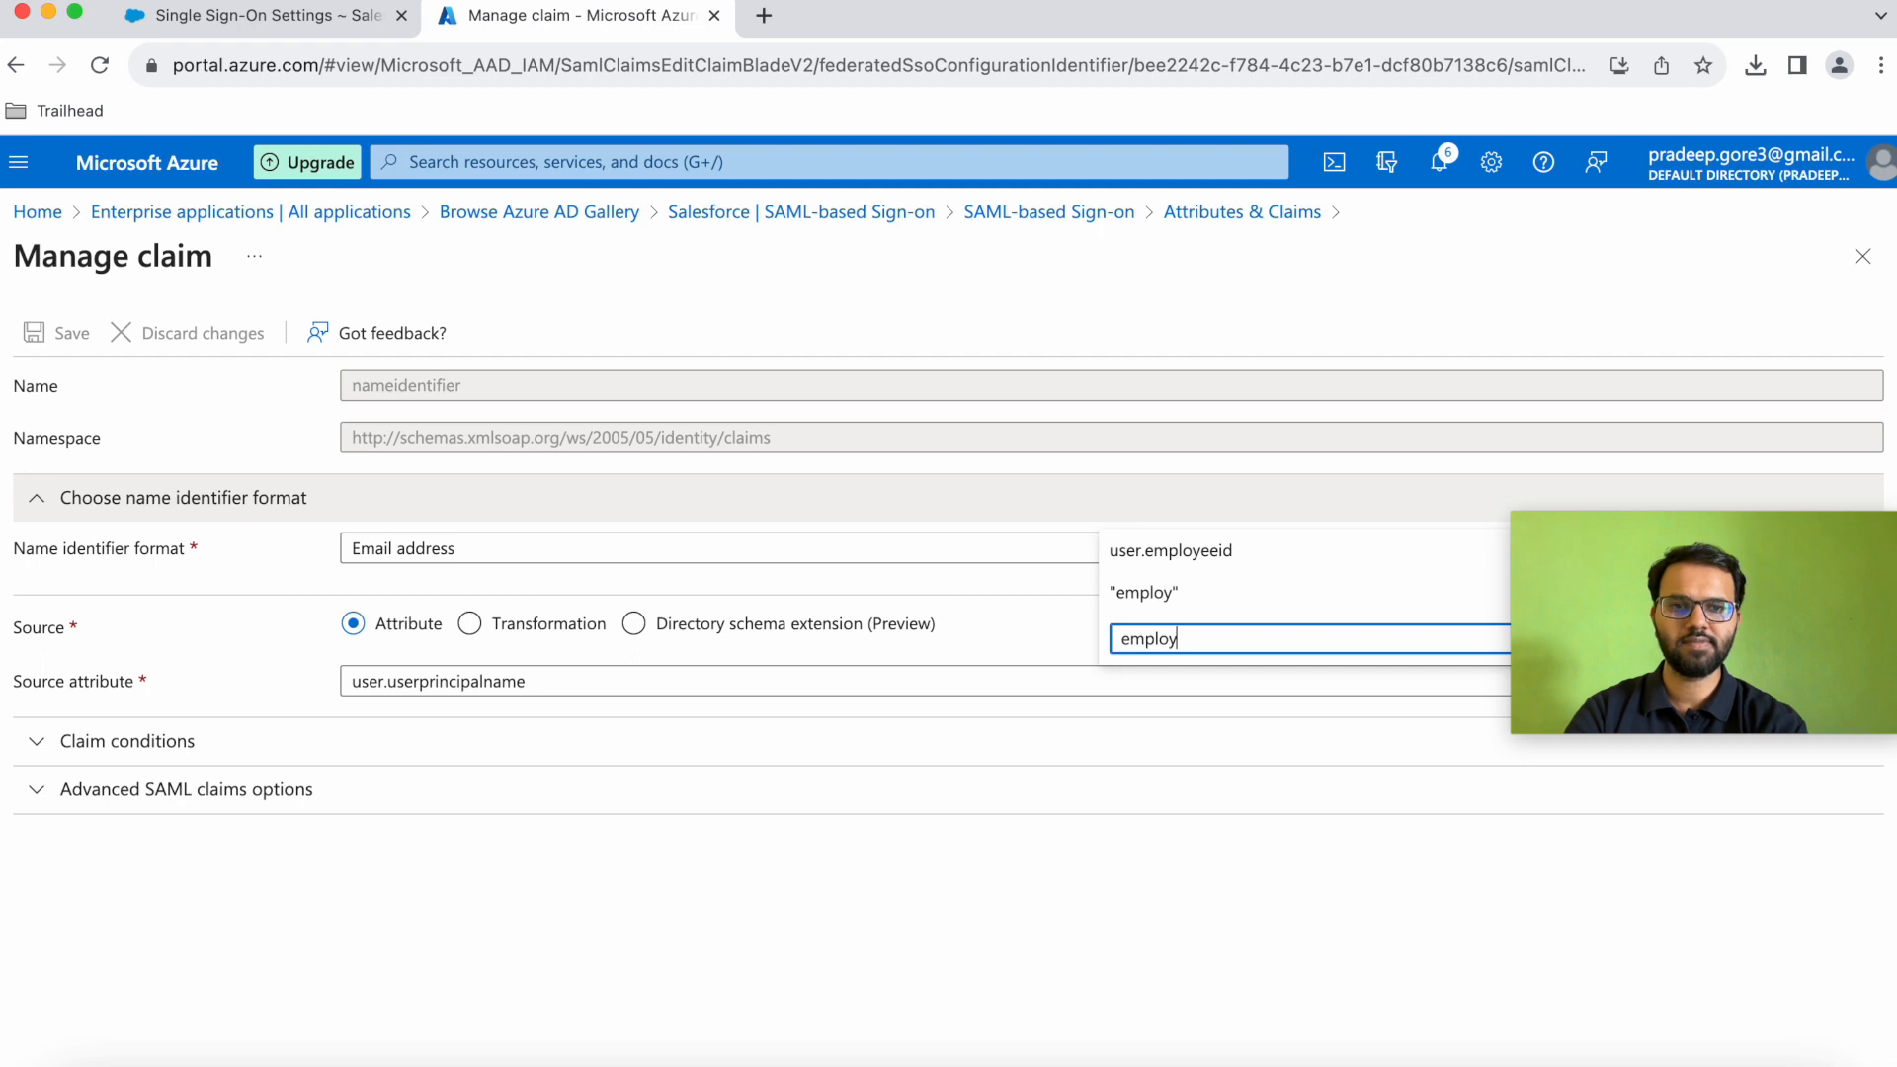
{"action": "left_click", "coordinate": [1191, 553]}
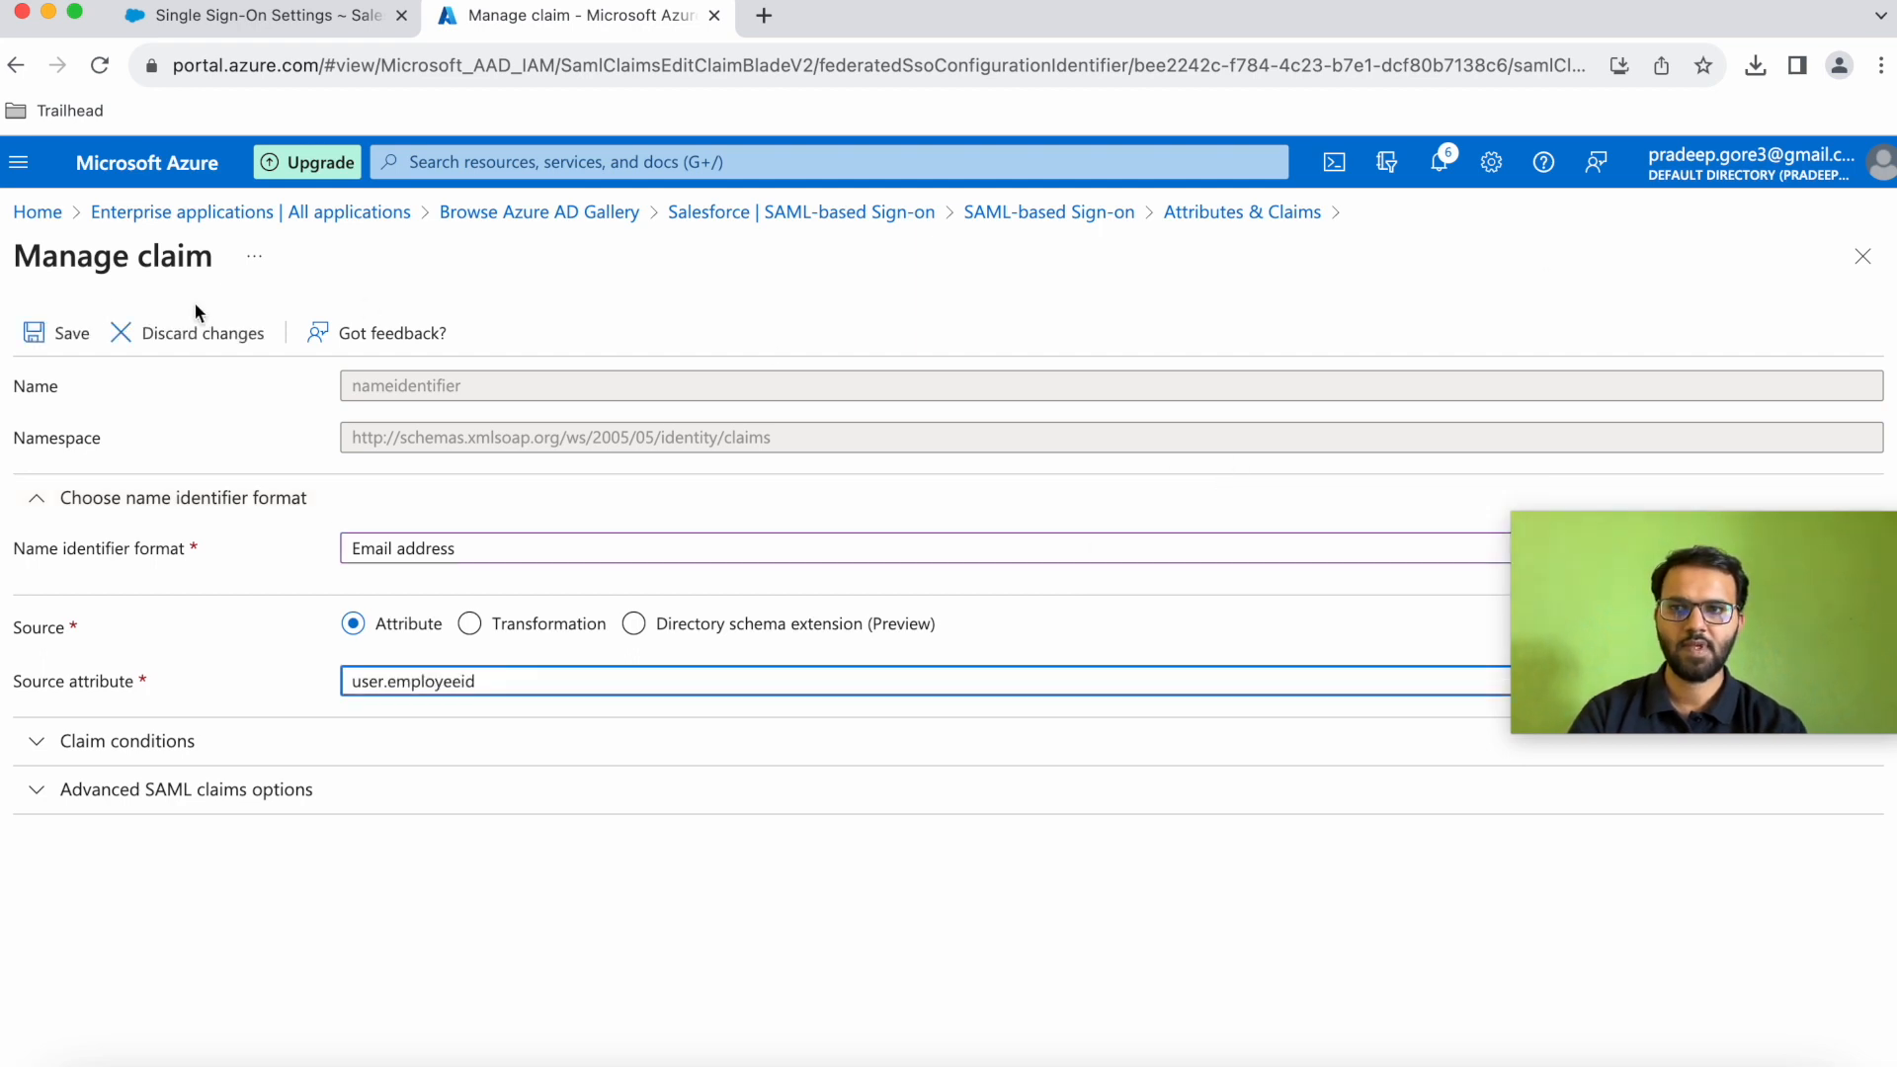
{"action": "left_click", "coordinate": [69, 333]}
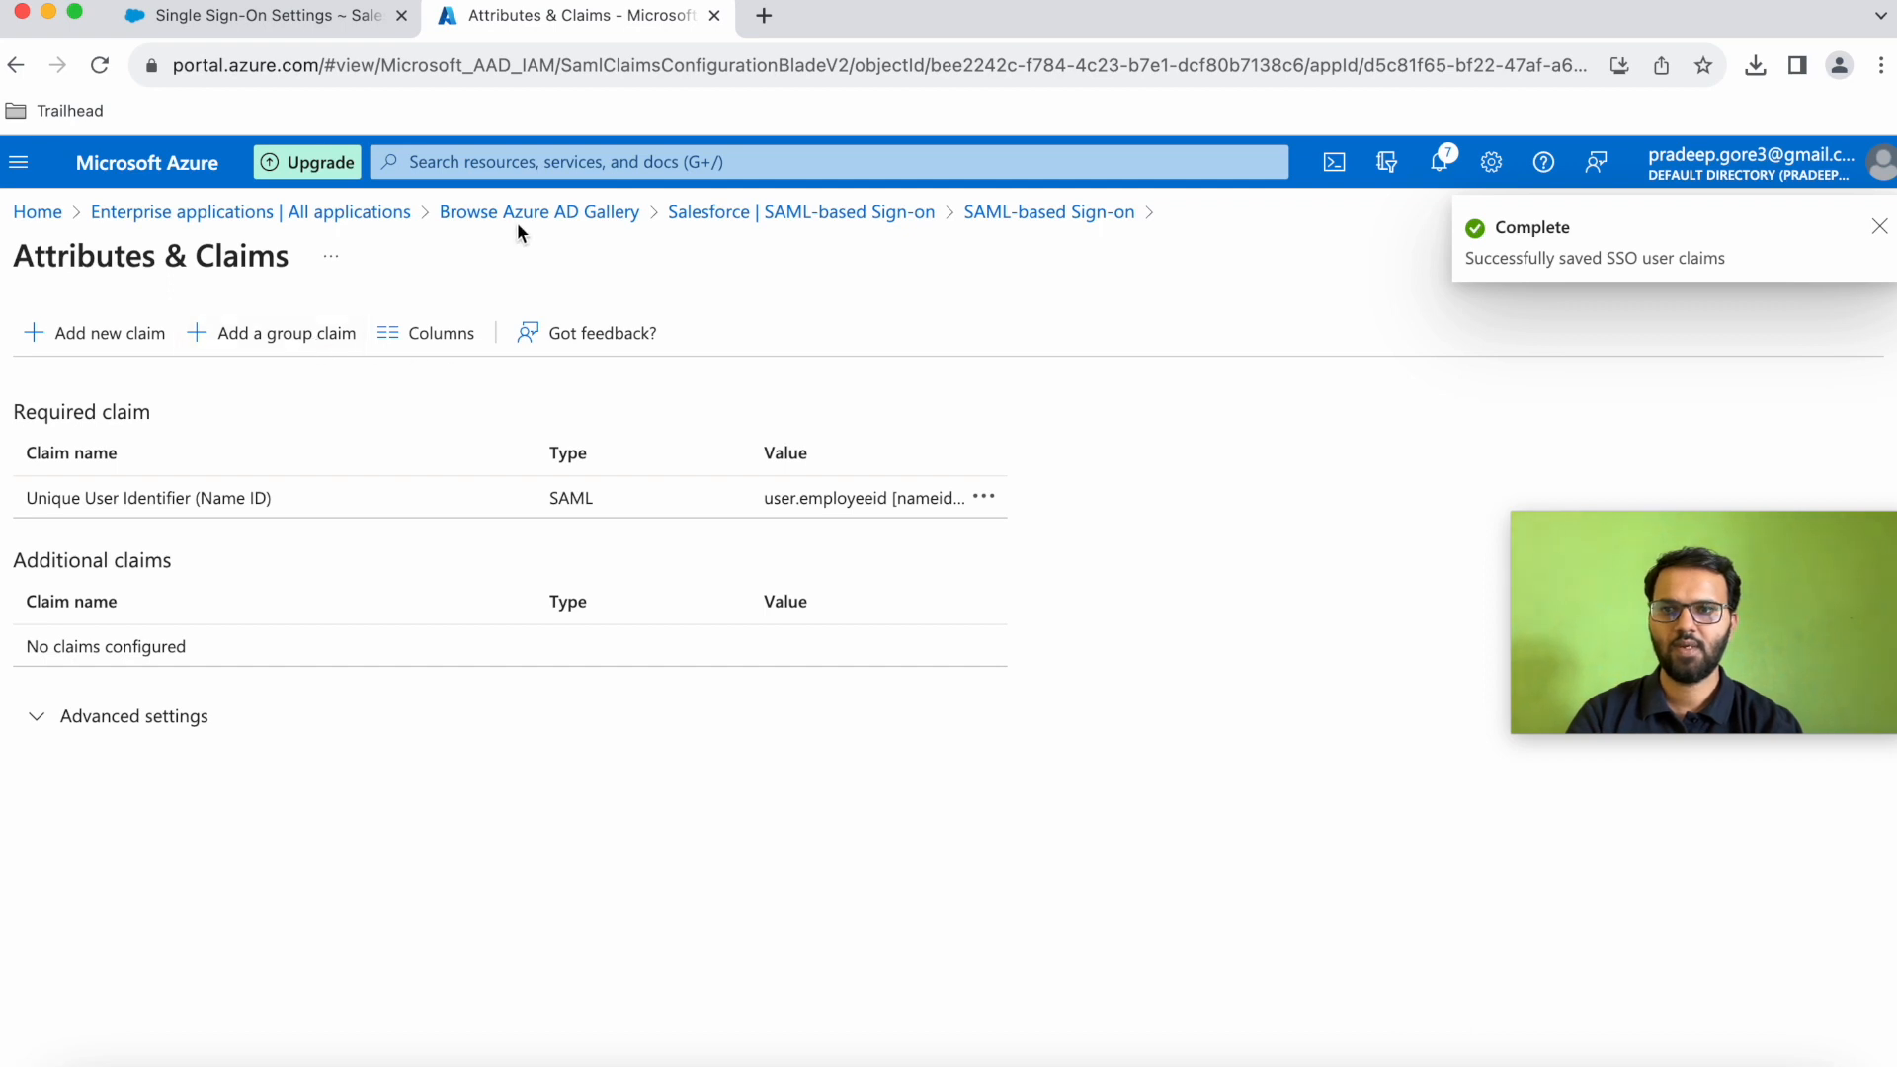
Return to the Salesforce application's SAML-based Sign-on page and review the basic configuration, claims and certificates
{"action": "left_click", "coordinate": [839, 211]}
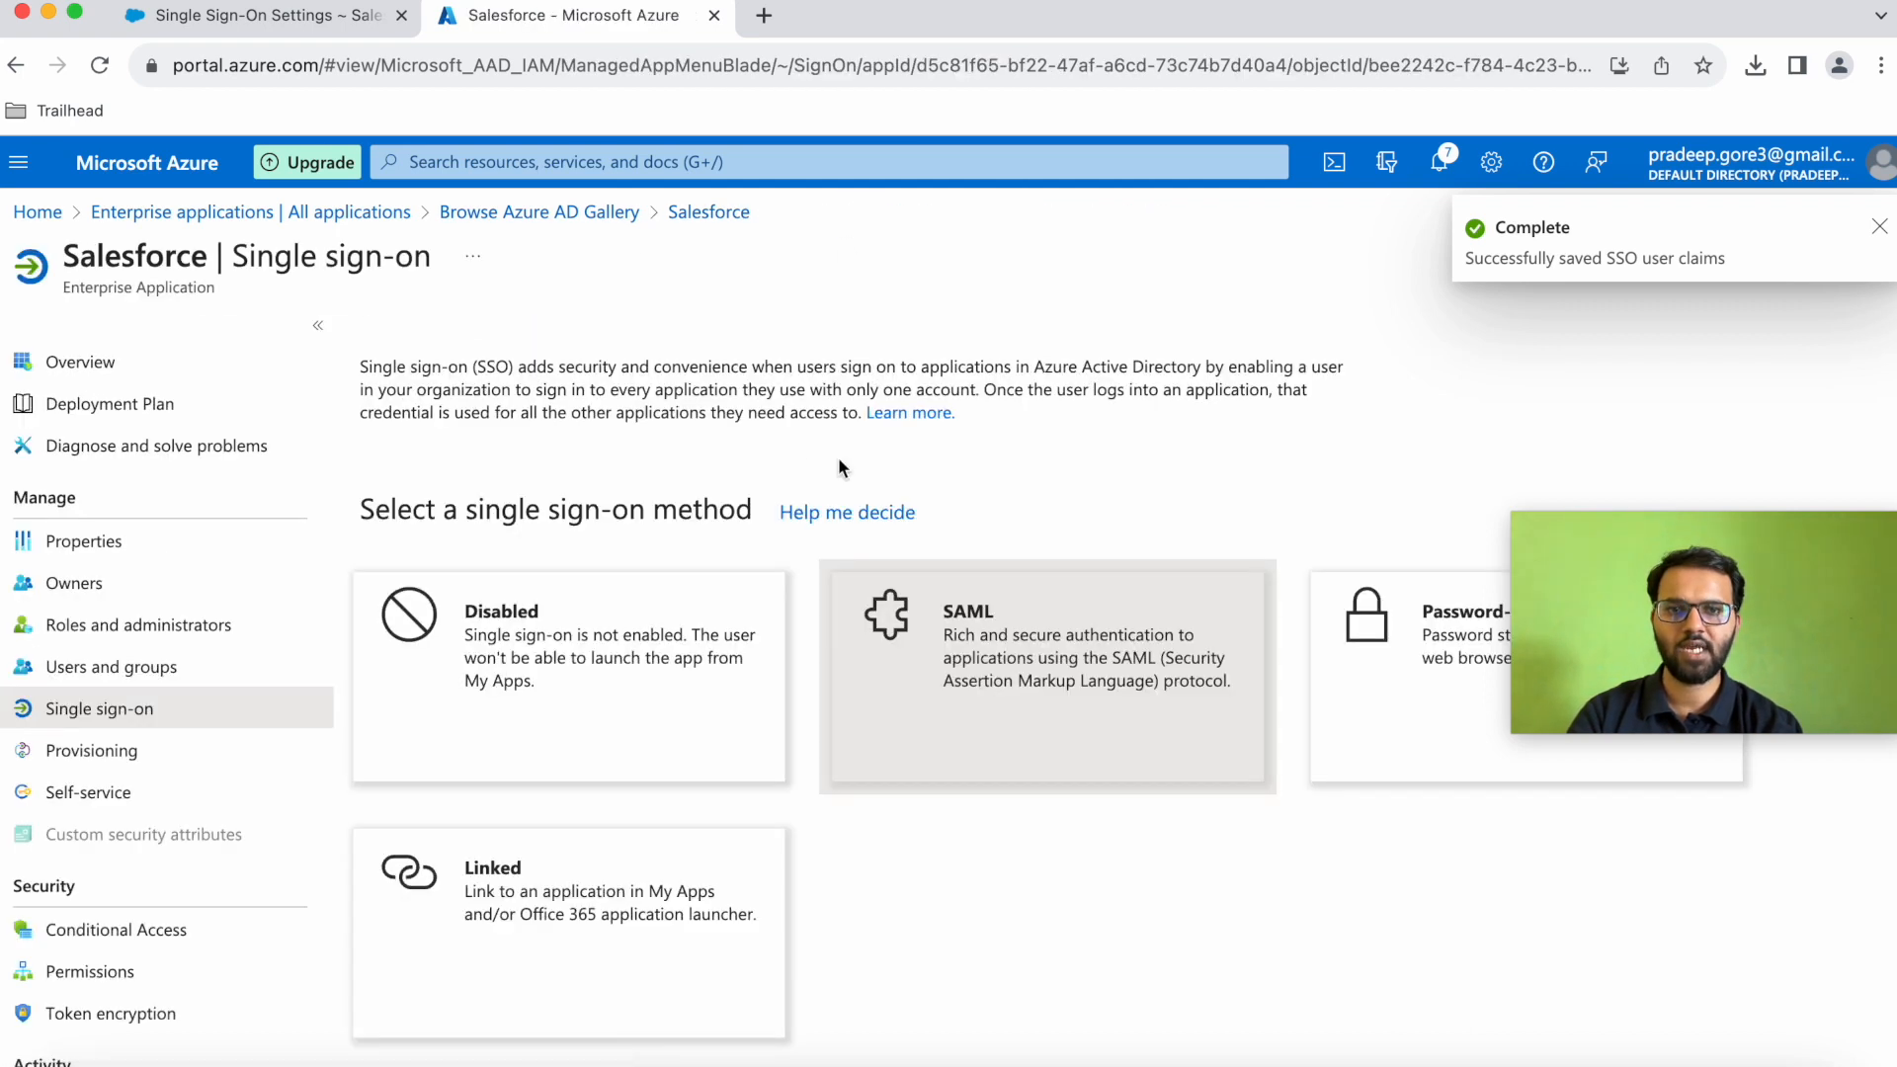
{"action": "left_click", "coordinate": [1083, 597]}
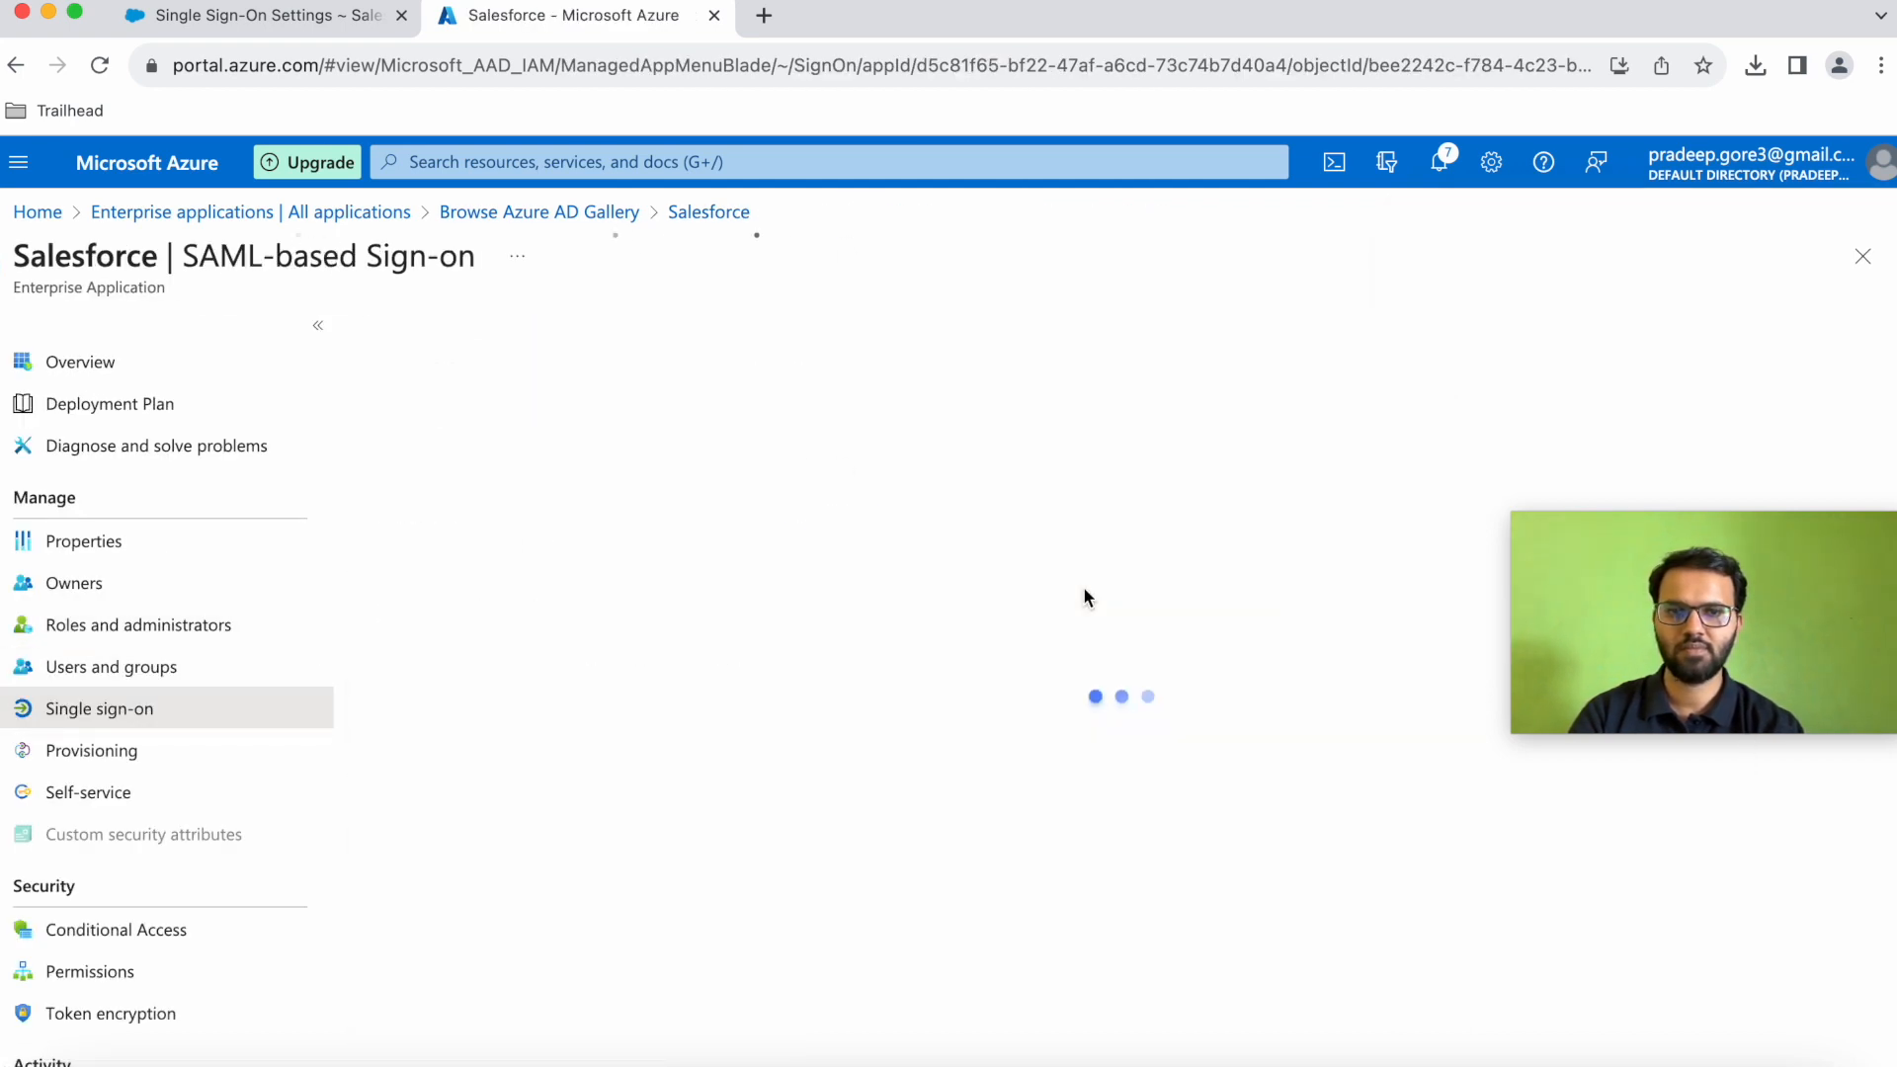
{"action": "scroll", "coordinate": [965, 643], "scroll_direction": "down", "scroll_amount": 3}
{"action": "scroll", "coordinate": [966, 648], "scroll_direction": "down", "scroll_amount": 2}
{"action": "scroll", "coordinate": [967, 648], "scroll_direction": "up", "scroll_amount": 3}
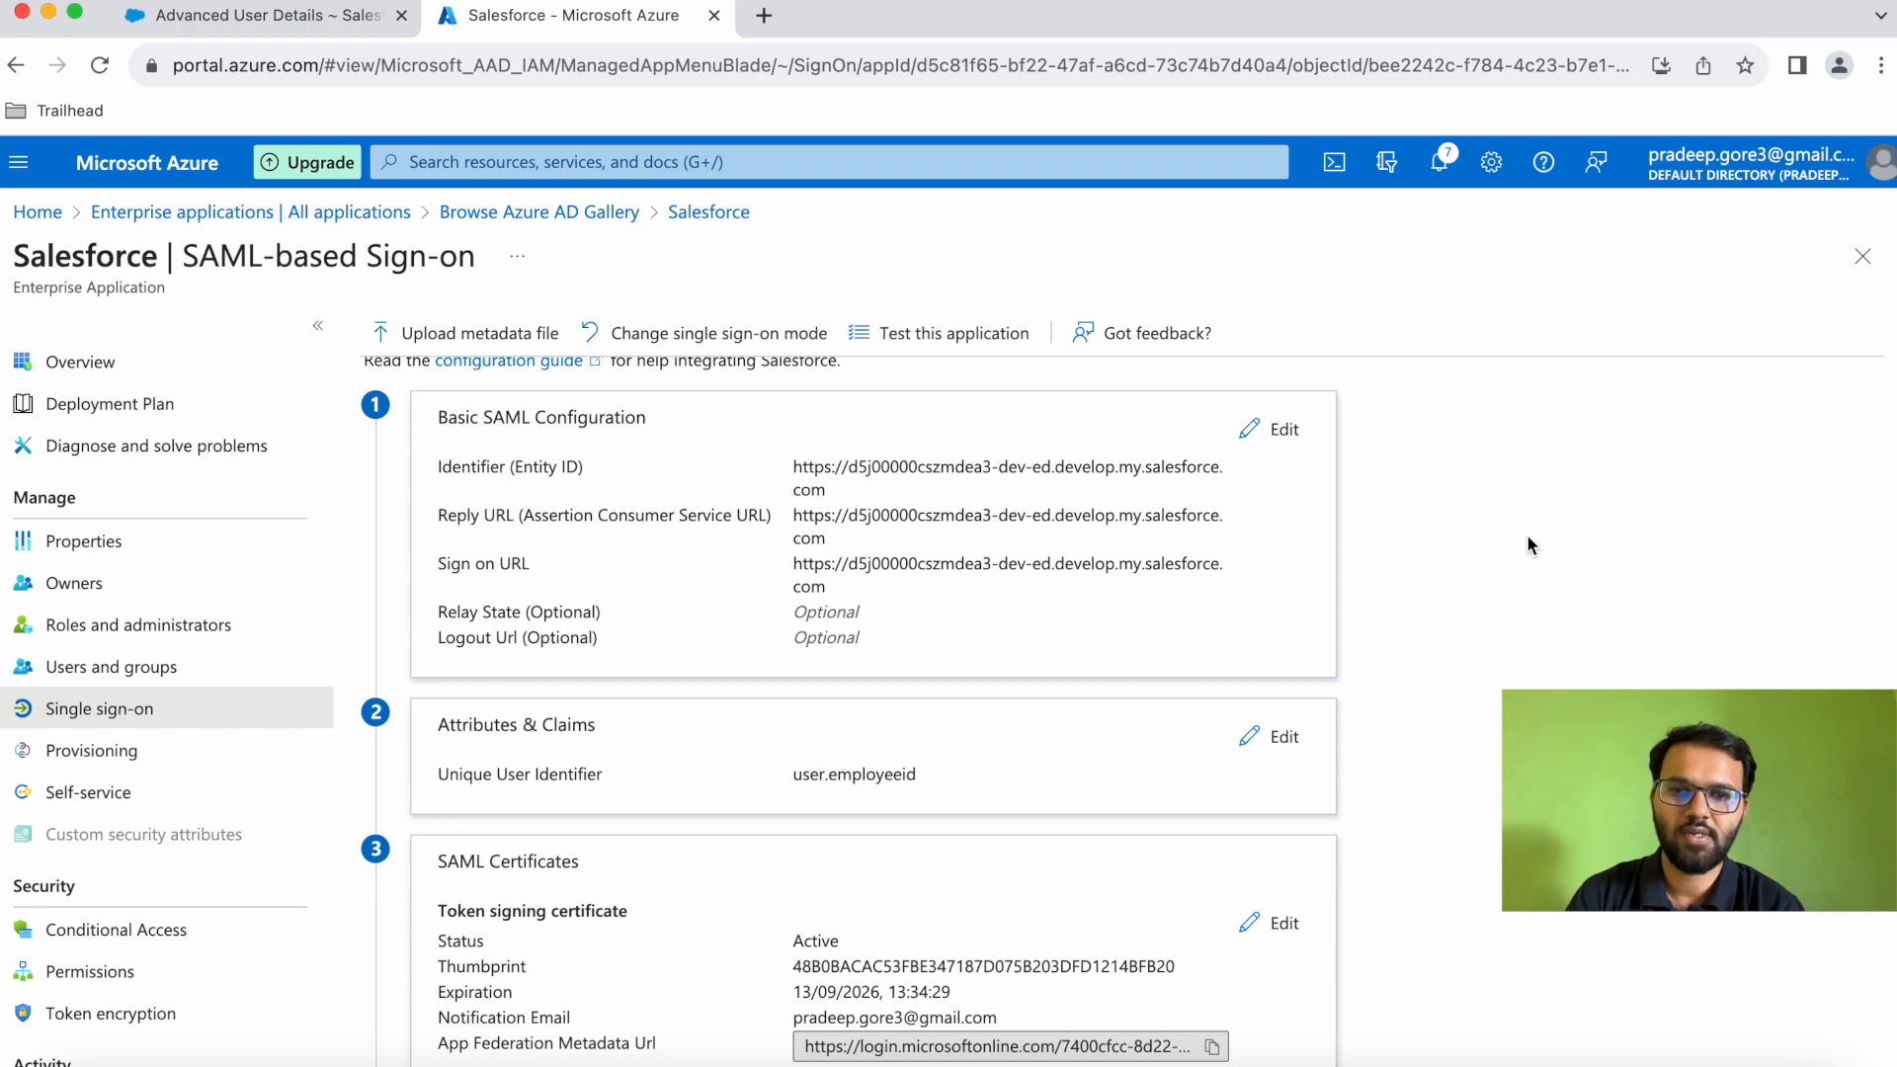
Switch to Salesforce's Advanced User Details, set the user's Federation ID to their employee ID, and save the record
{"action": "left_click", "coordinate": [283, 38]}
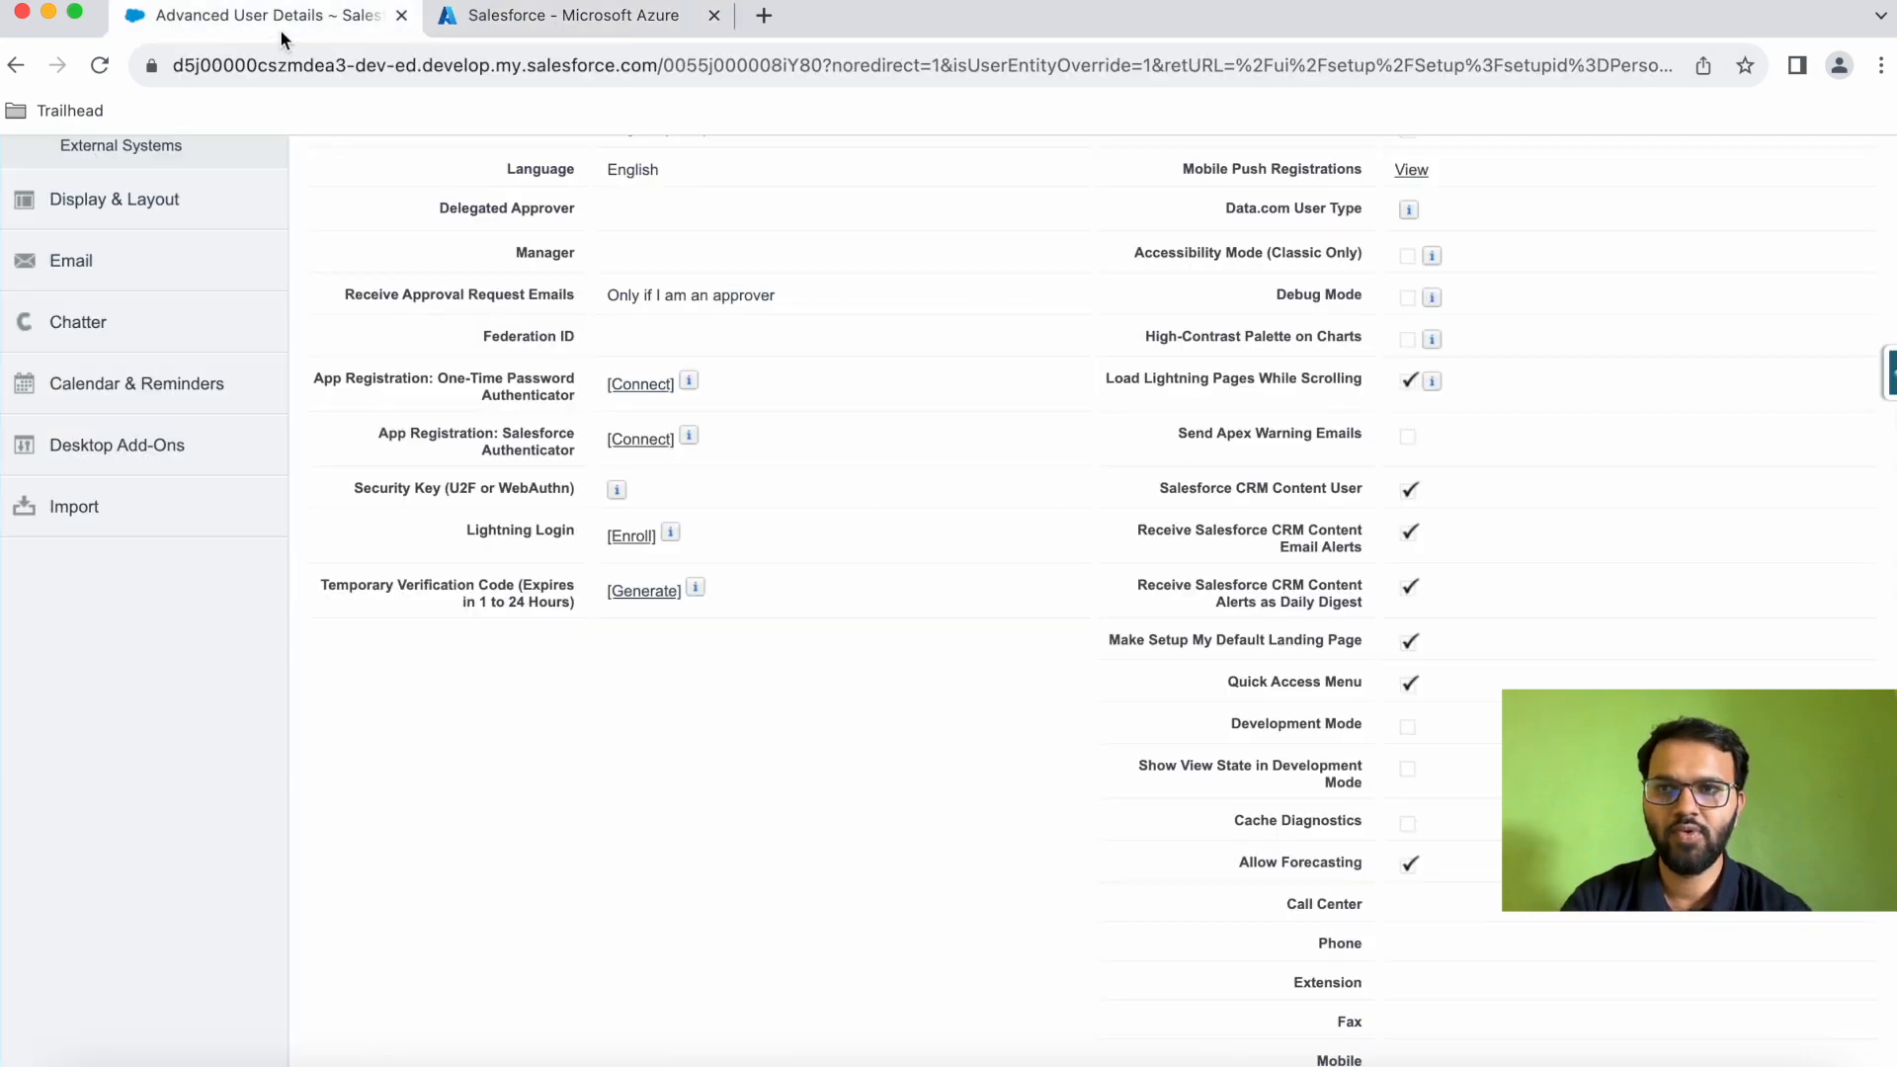
{"action": "scroll", "coordinate": [744, 549], "scroll_direction": "up", "scroll_amount": 10}
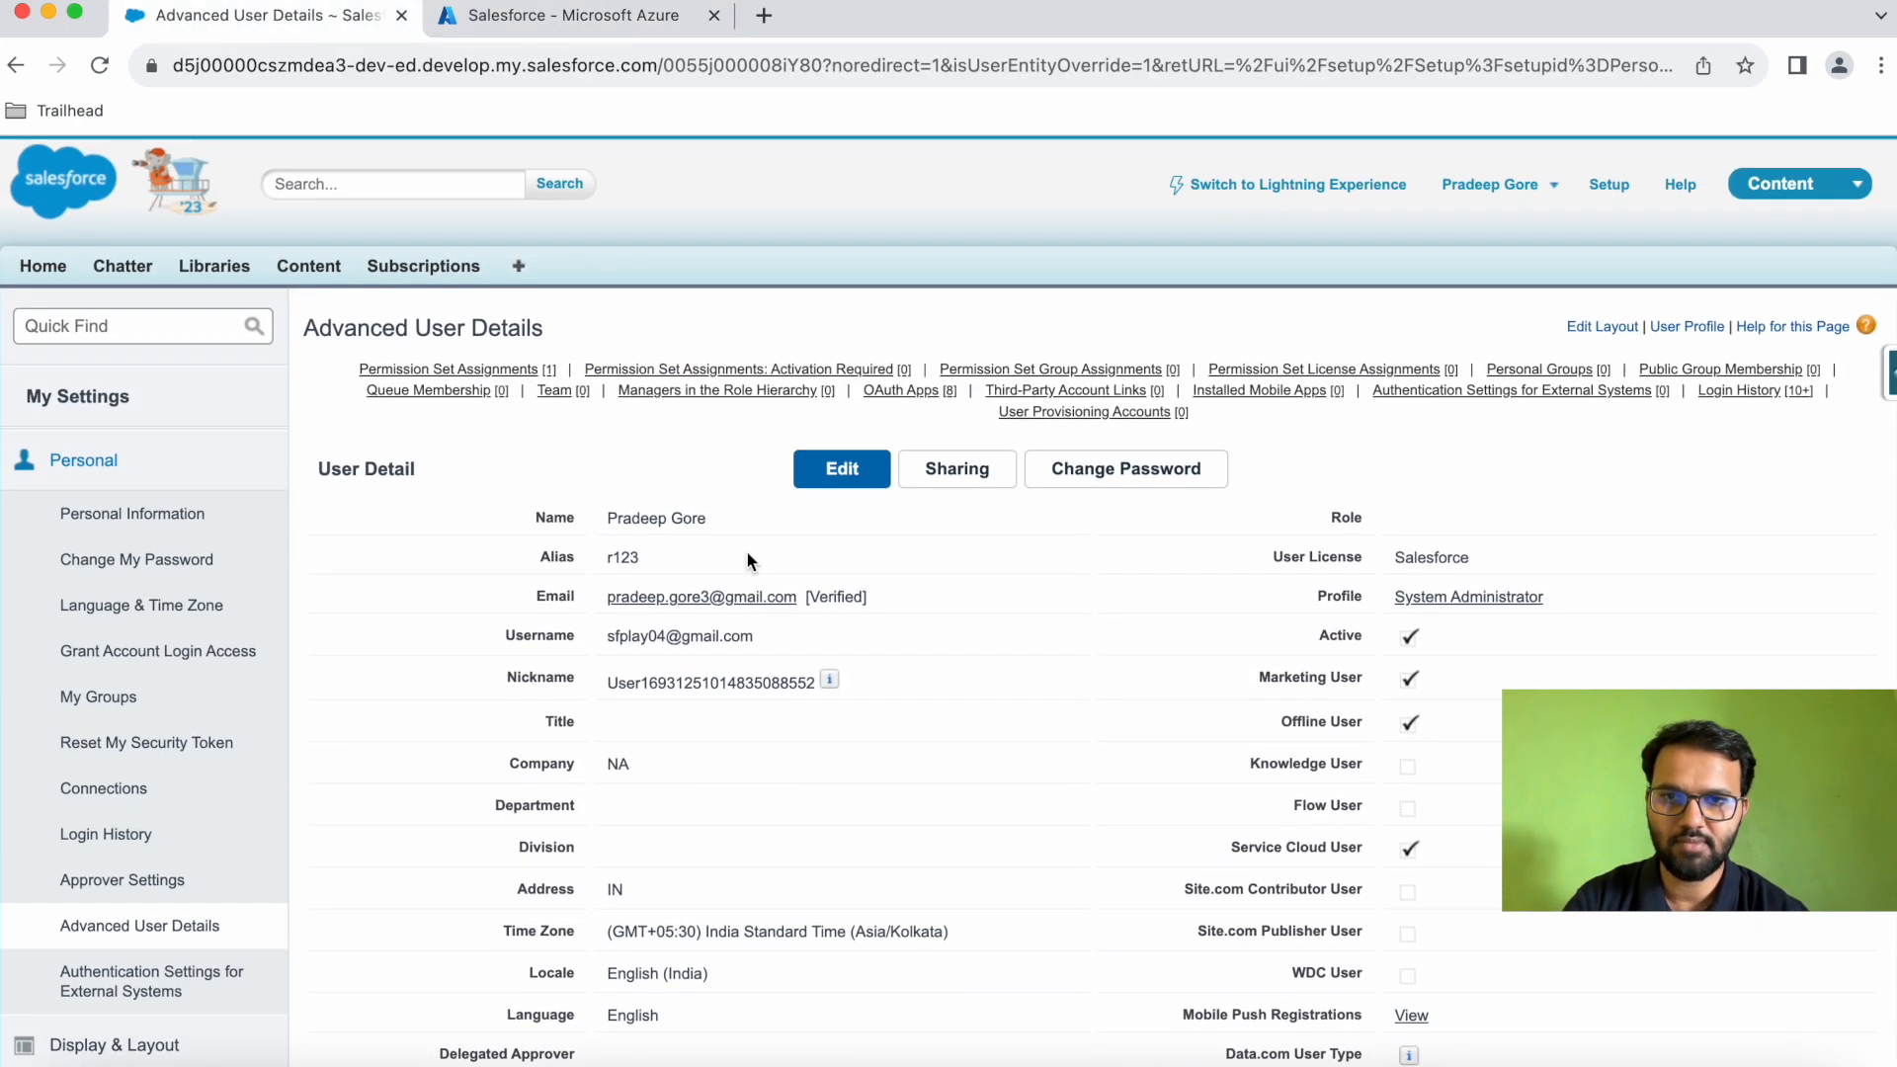
{"action": "scroll", "coordinate": [910, 636], "scroll_direction": "down", "scroll_amount": 2}
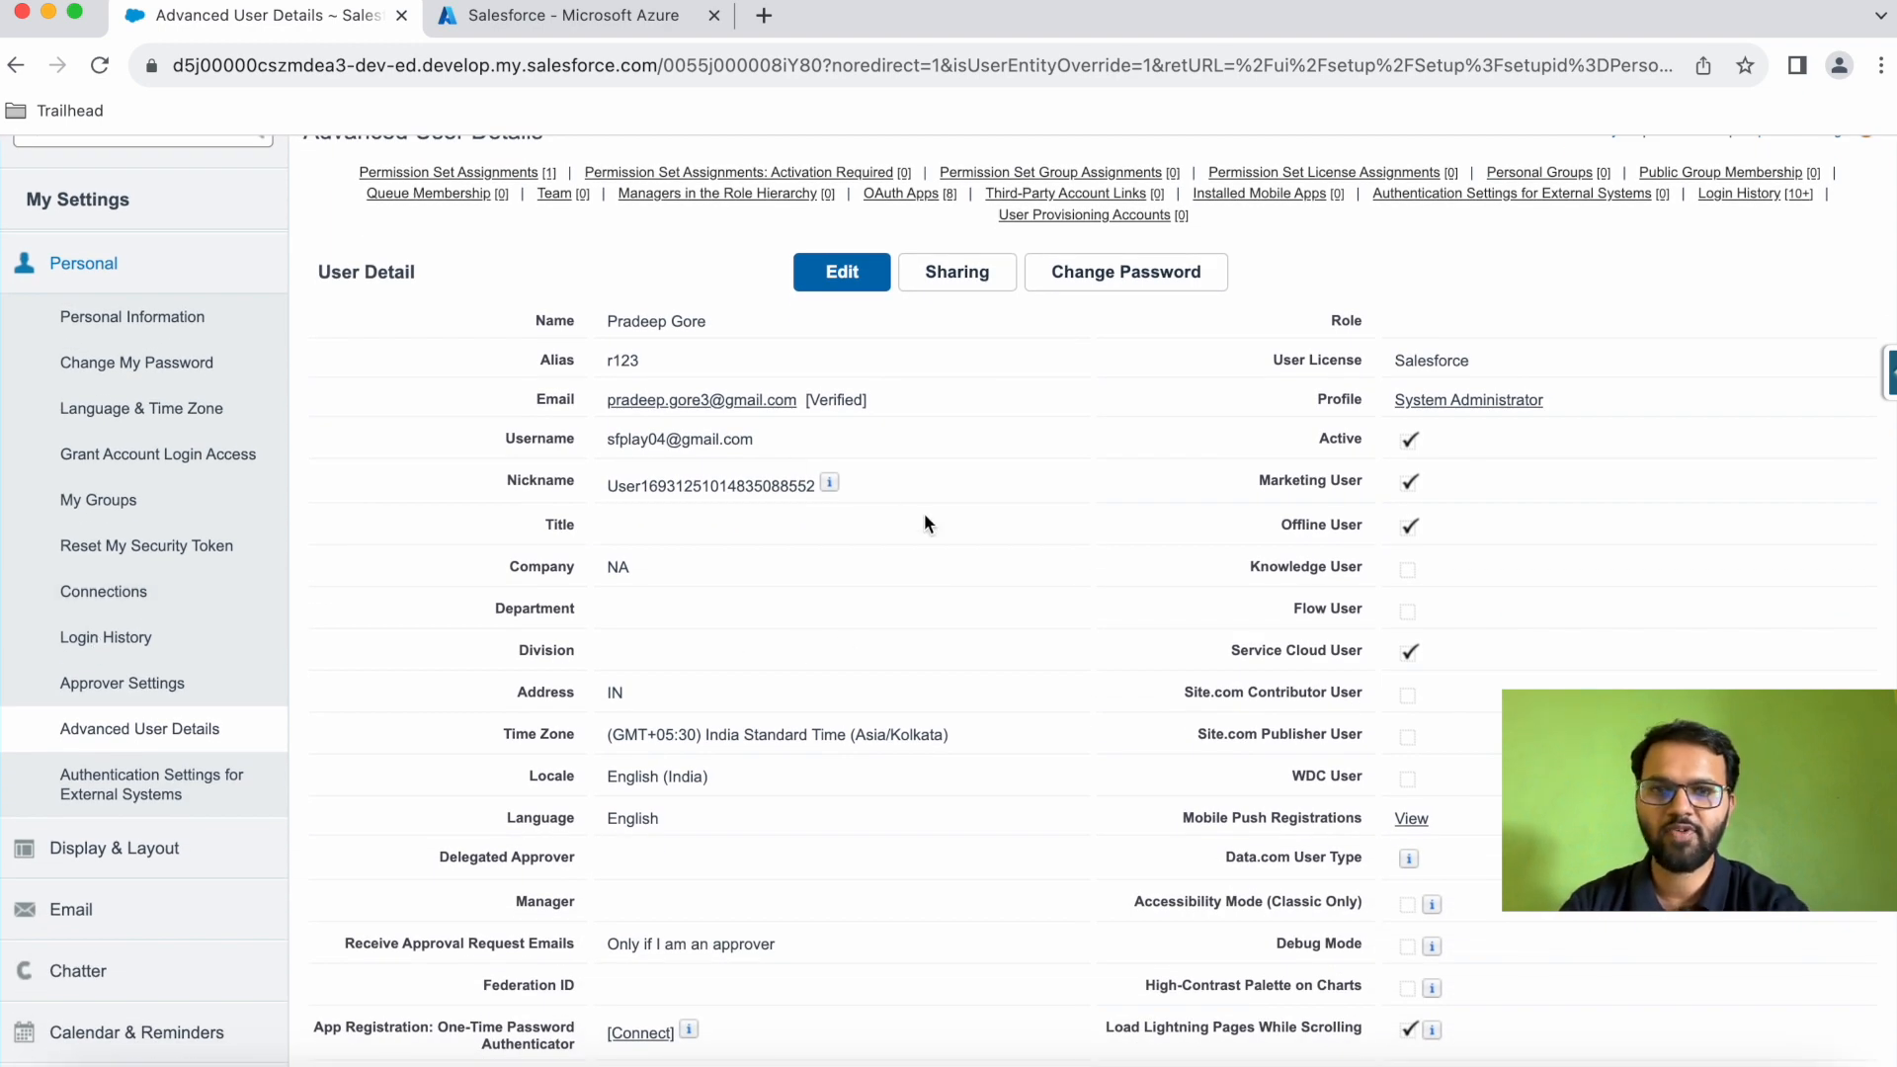
{"action": "key", "text": "super+f"}
{"action": "type", "text": "Feder"}
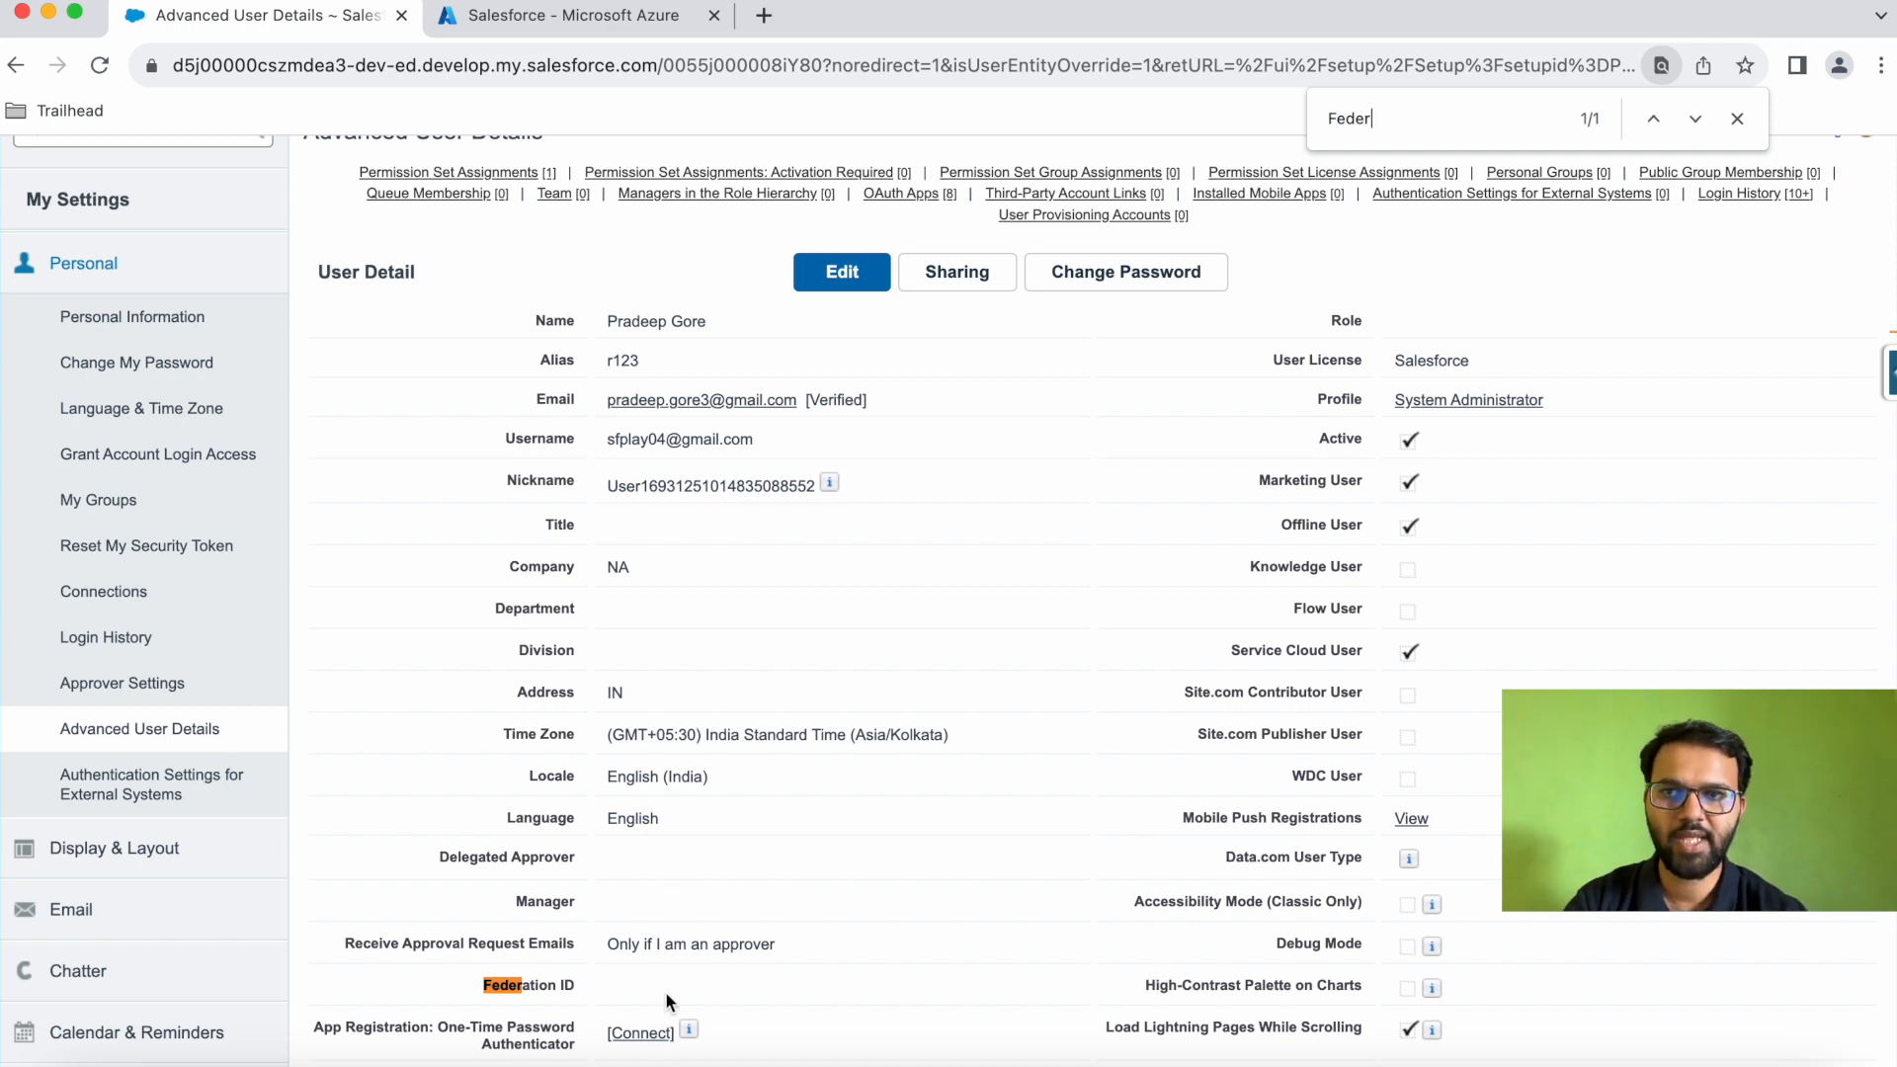
{"action": "left_click", "coordinate": [837, 280]}
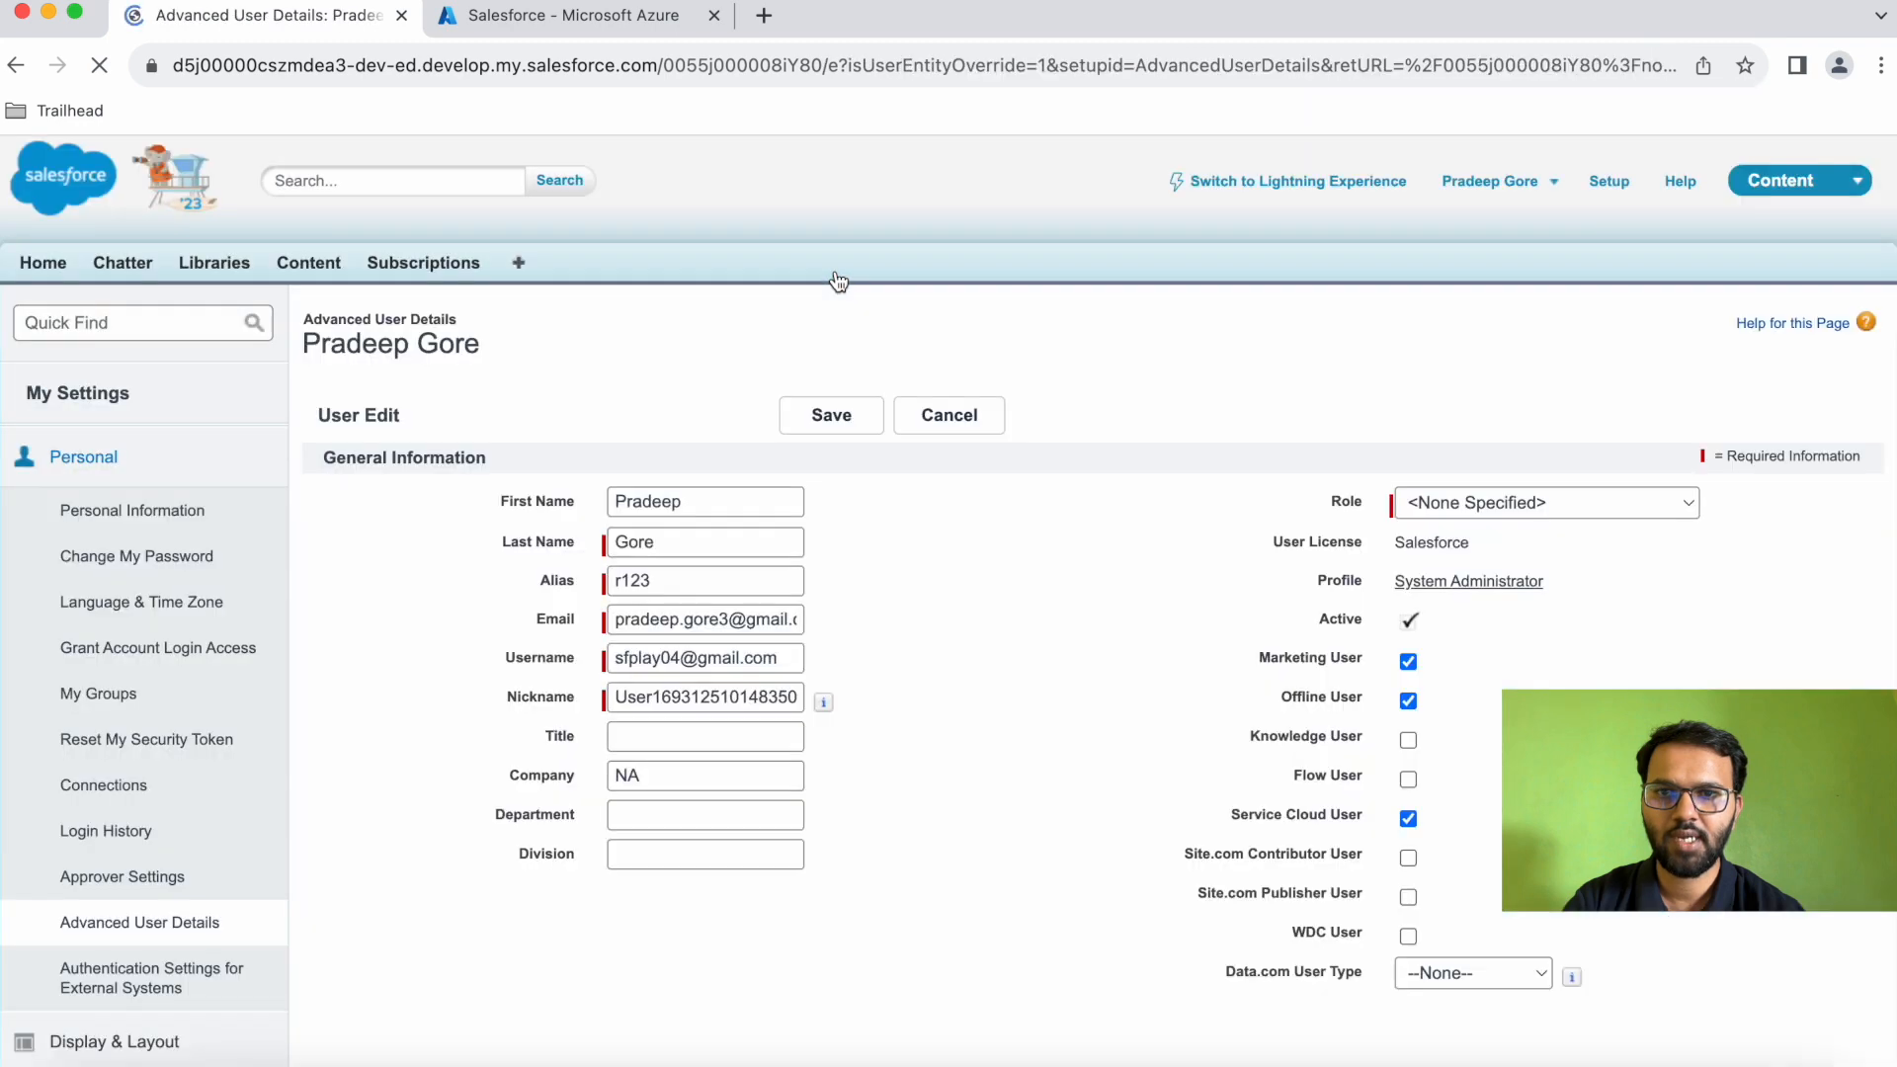
{"action": "scroll", "coordinate": [933, 769], "scroll_direction": "down", "scroll_amount": 15}
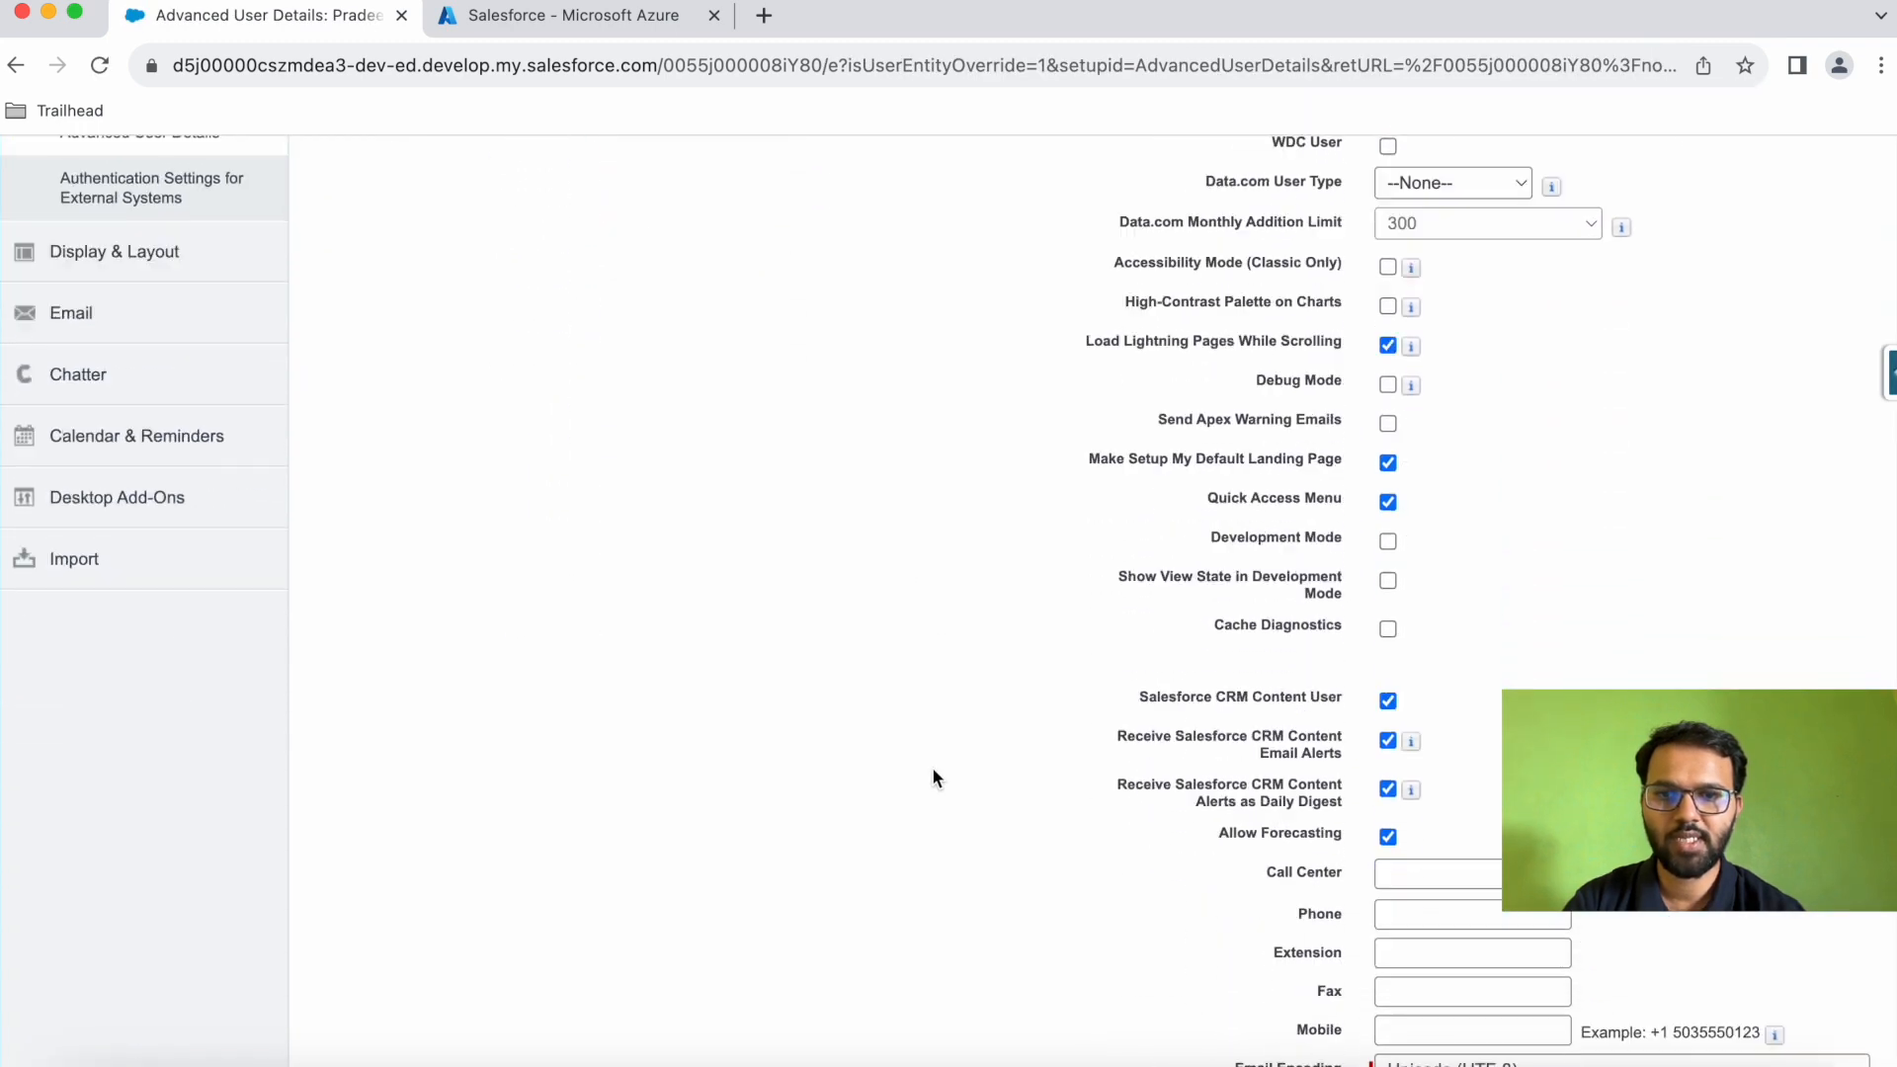
{"action": "scroll", "coordinate": [934, 772], "scroll_direction": "up", "scroll_amount": 1}
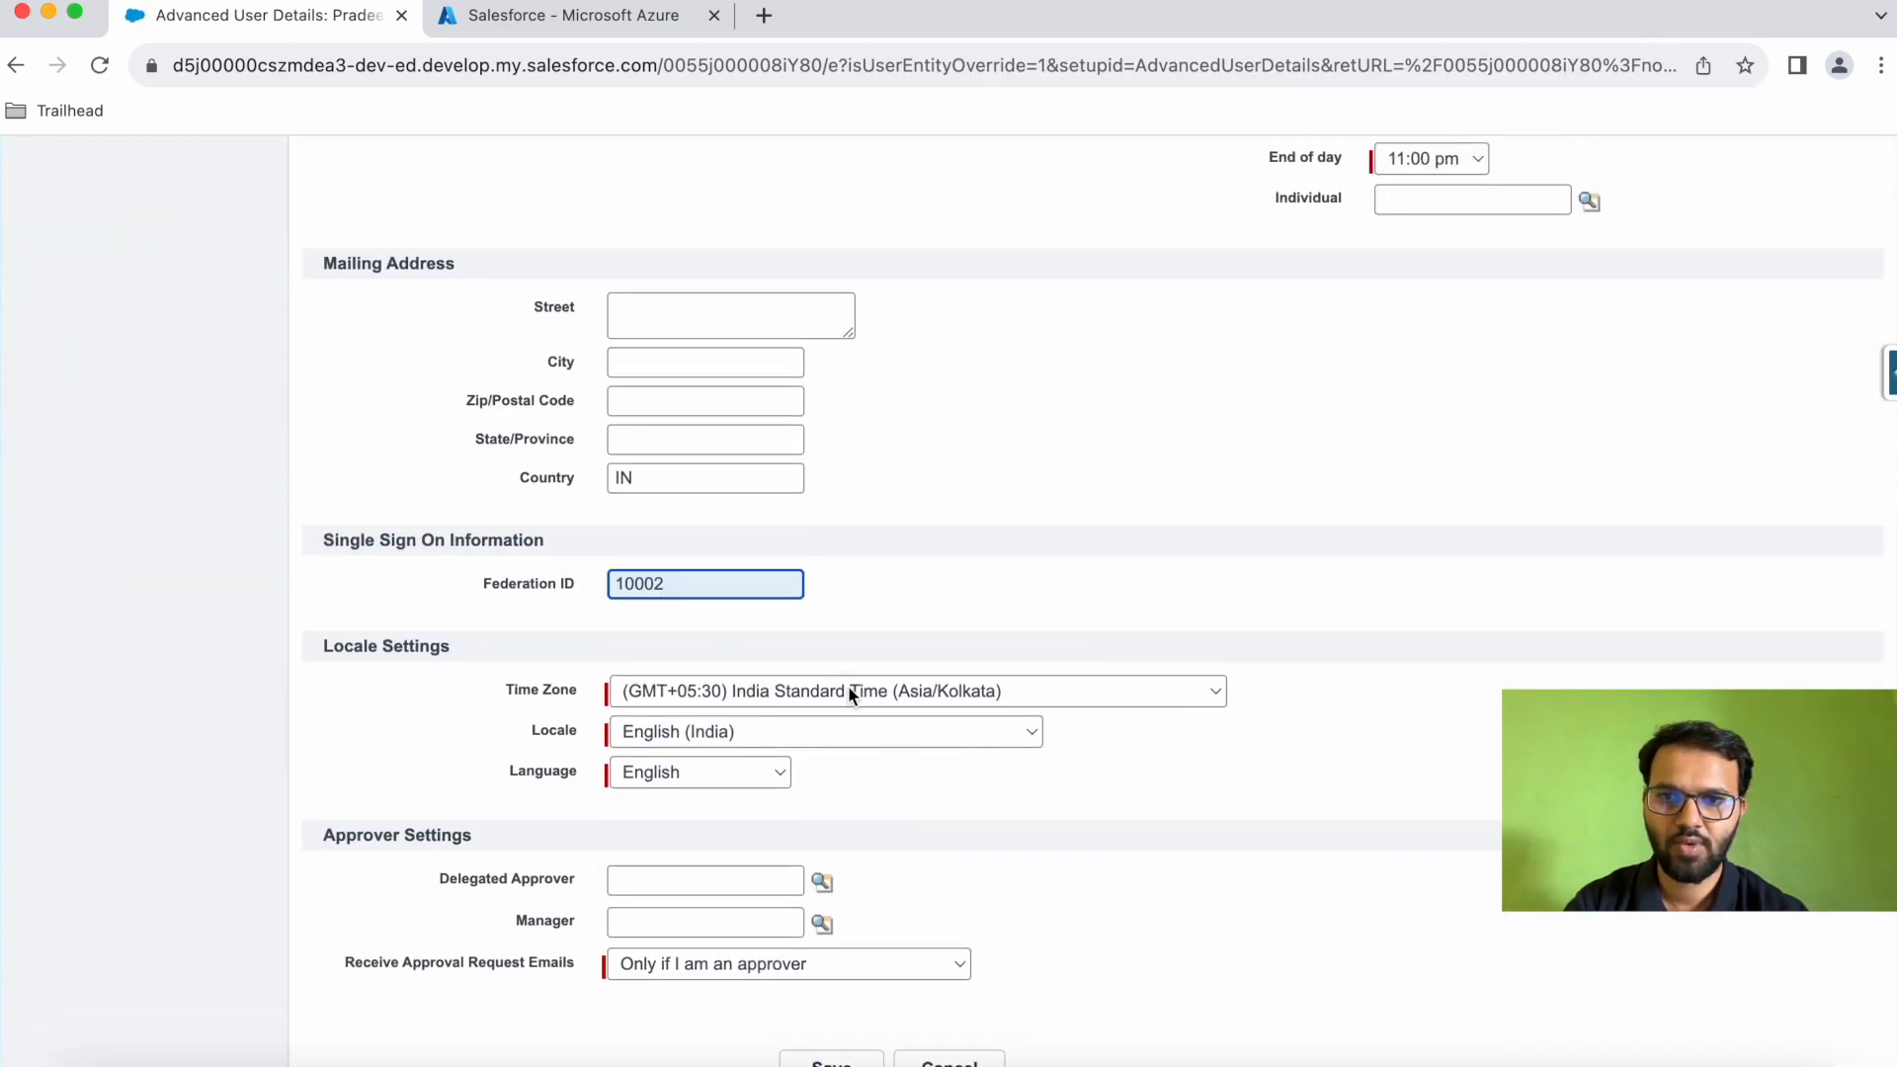
{"action": "scroll", "coordinate": [847, 685], "scroll_direction": "down", "scroll_amount": 1}
{"action": "left_click", "coordinate": [812, 948]}
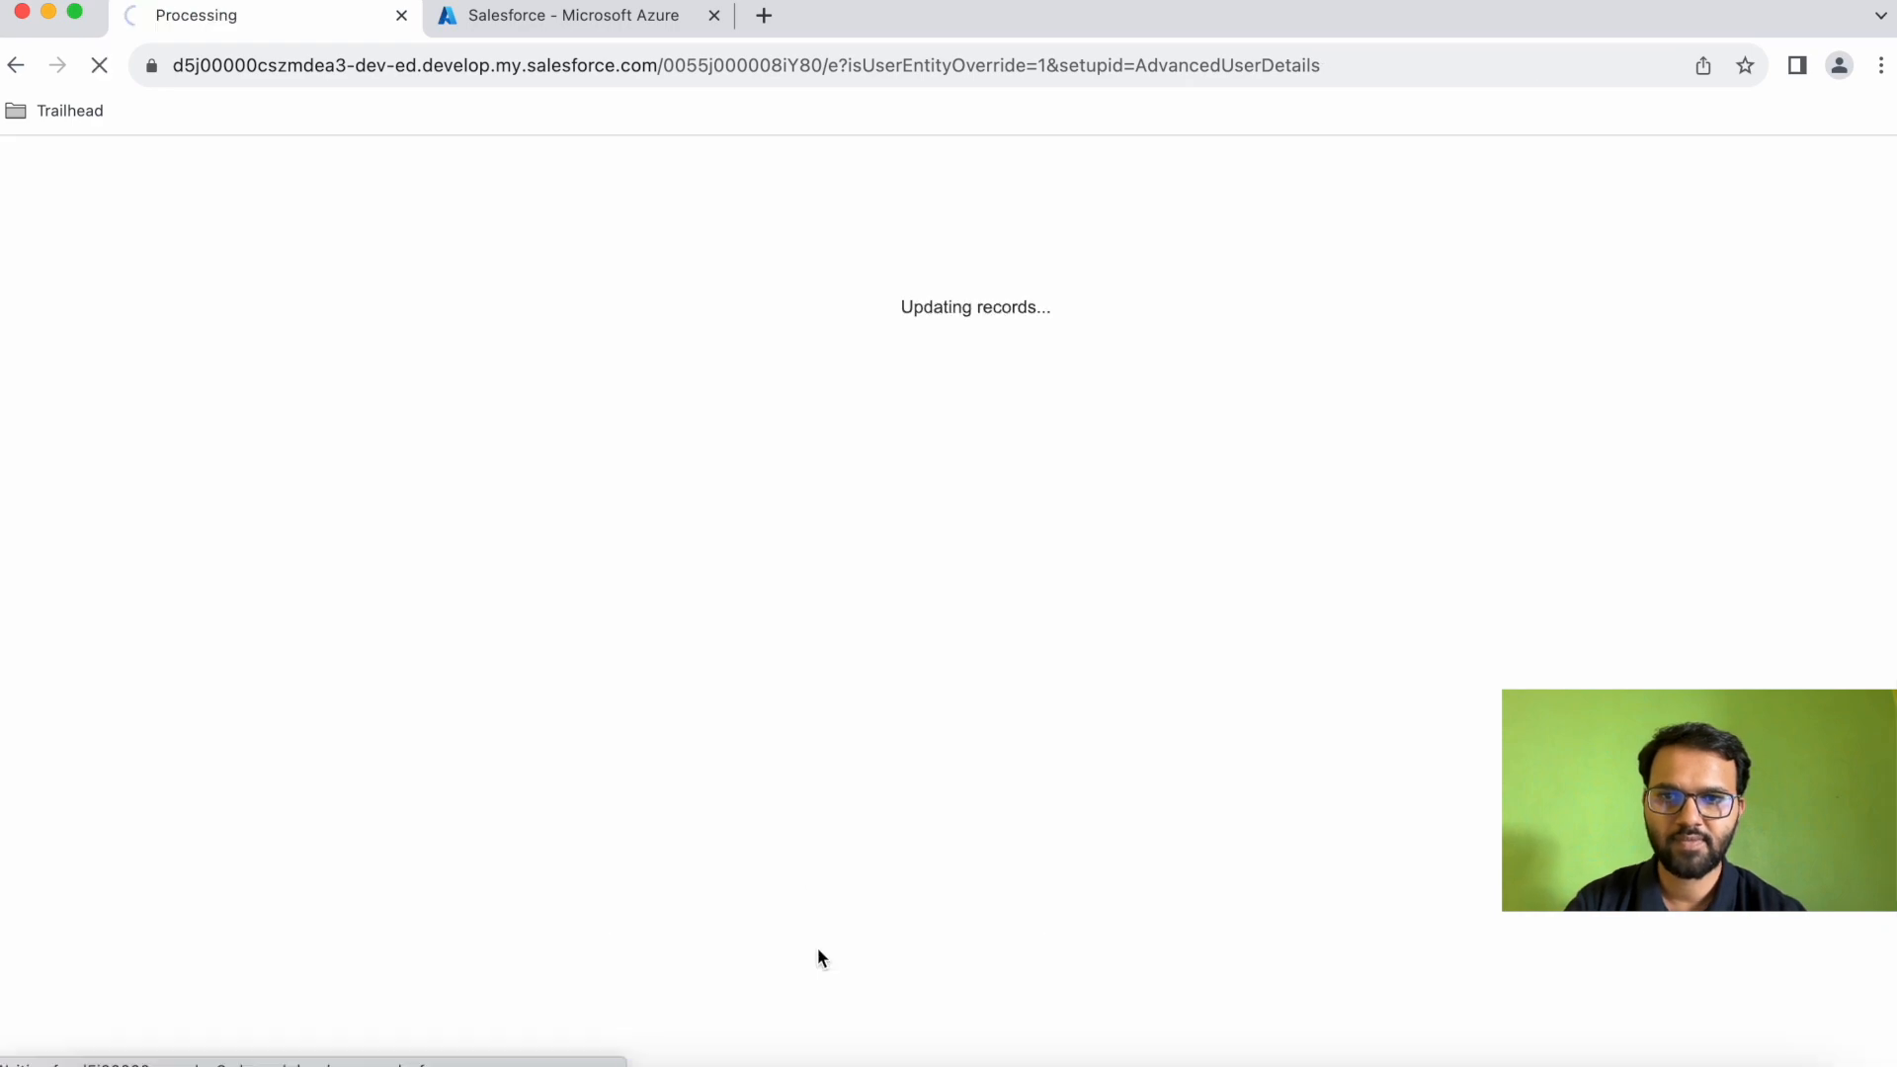
Check the Federation ID saved on the Salesforce user record
{"action": "scroll", "coordinate": [767, 830], "scroll_direction": "down", "scroll_amount": 7}
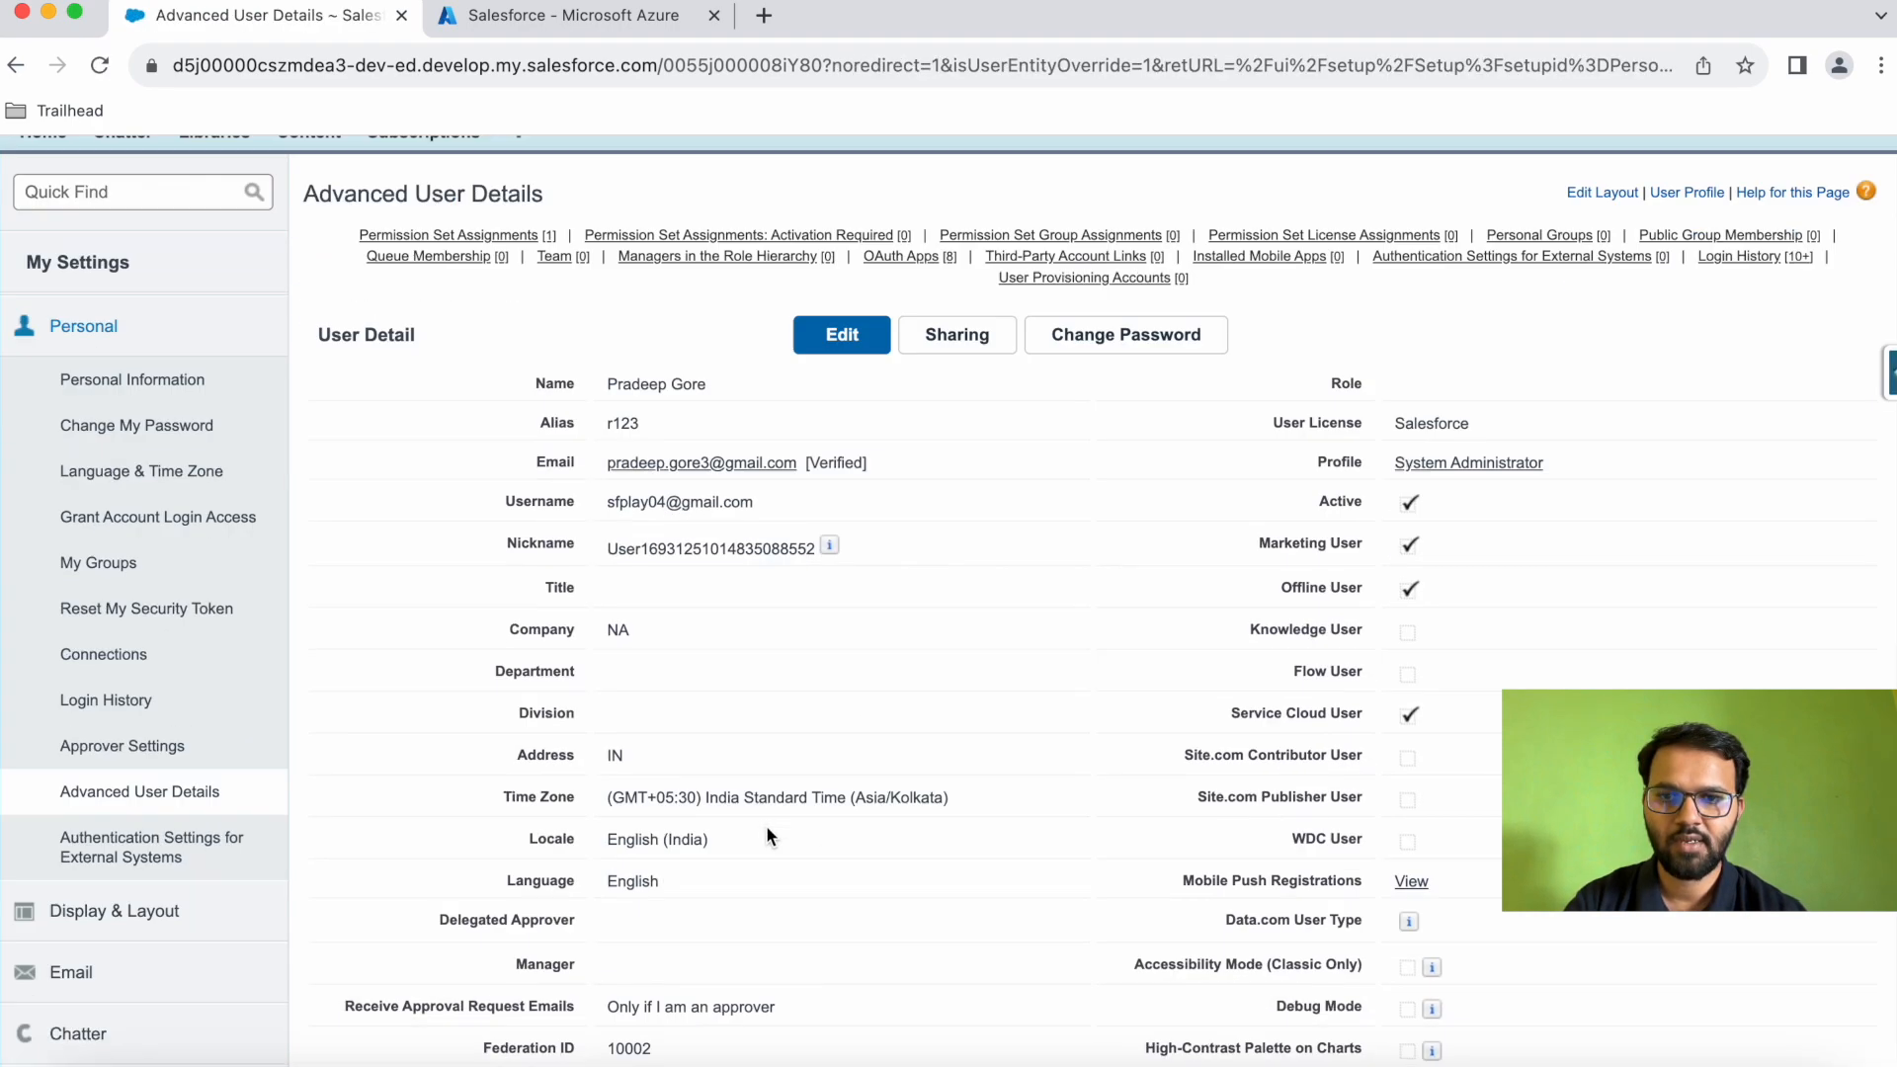
{"action": "scroll", "coordinate": [768, 830], "scroll_direction": "down", "scroll_amount": 6}
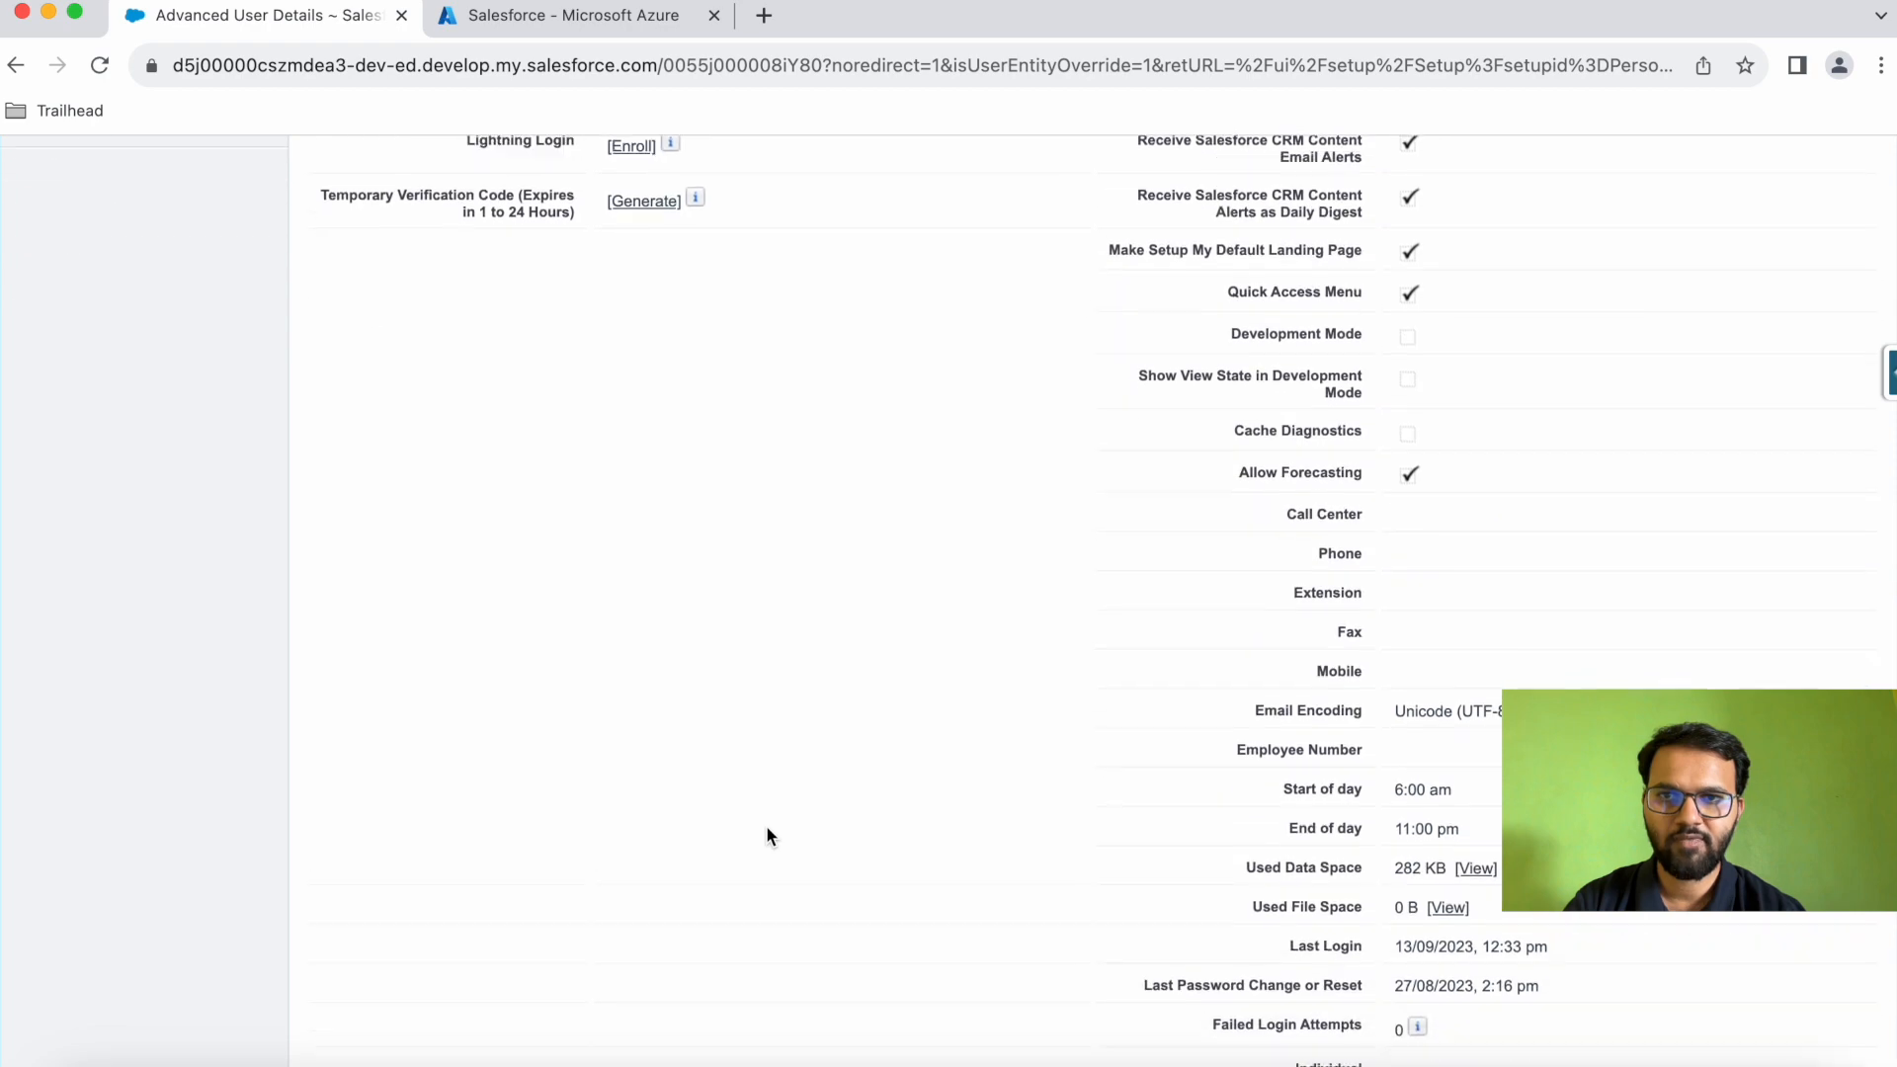
{"action": "scroll", "coordinate": [767, 830], "scroll_direction": "up", "scroll_amount": 6}
{"action": "double_click", "coordinate": [636, 484]}
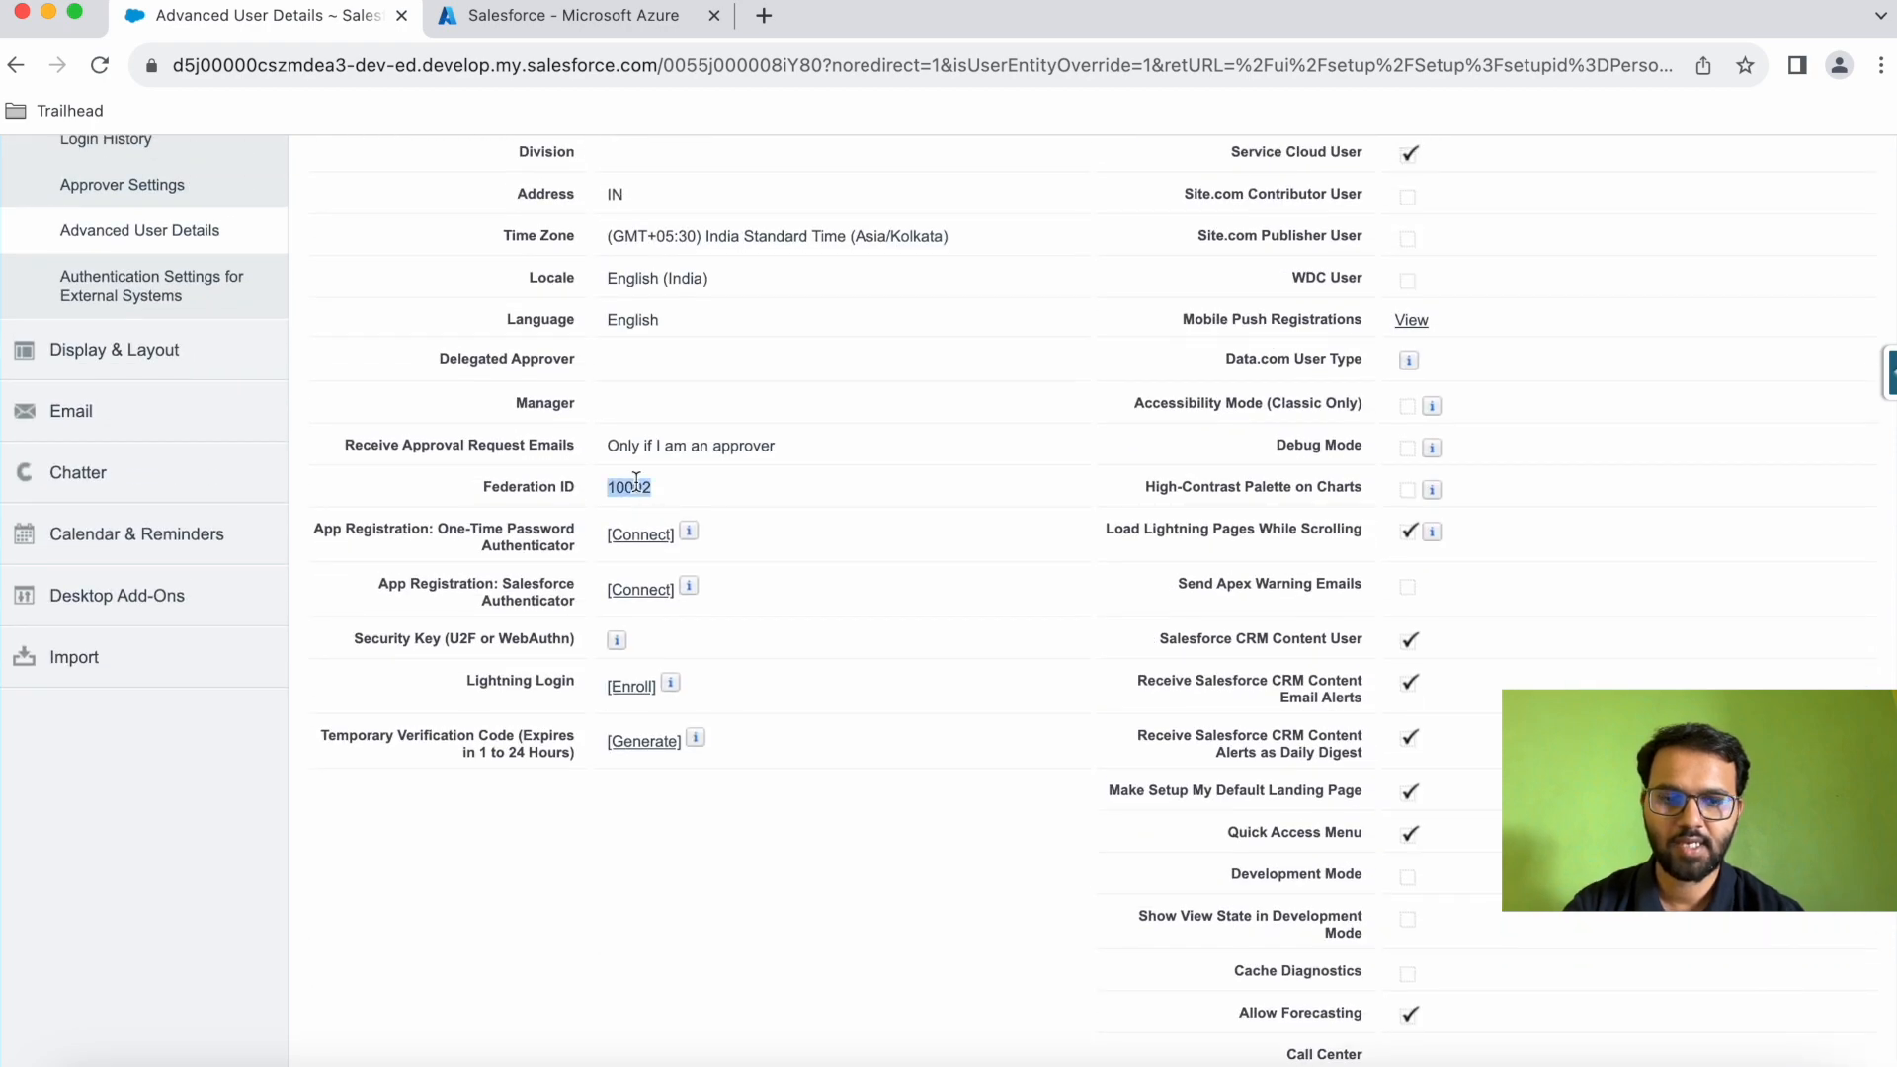
Switch to Azure, duplicate the Salesforce application page, and open the signed-in user's profile from the Azure Active Directory users in the duplicate
{"action": "left_click", "coordinate": [572, 16]}
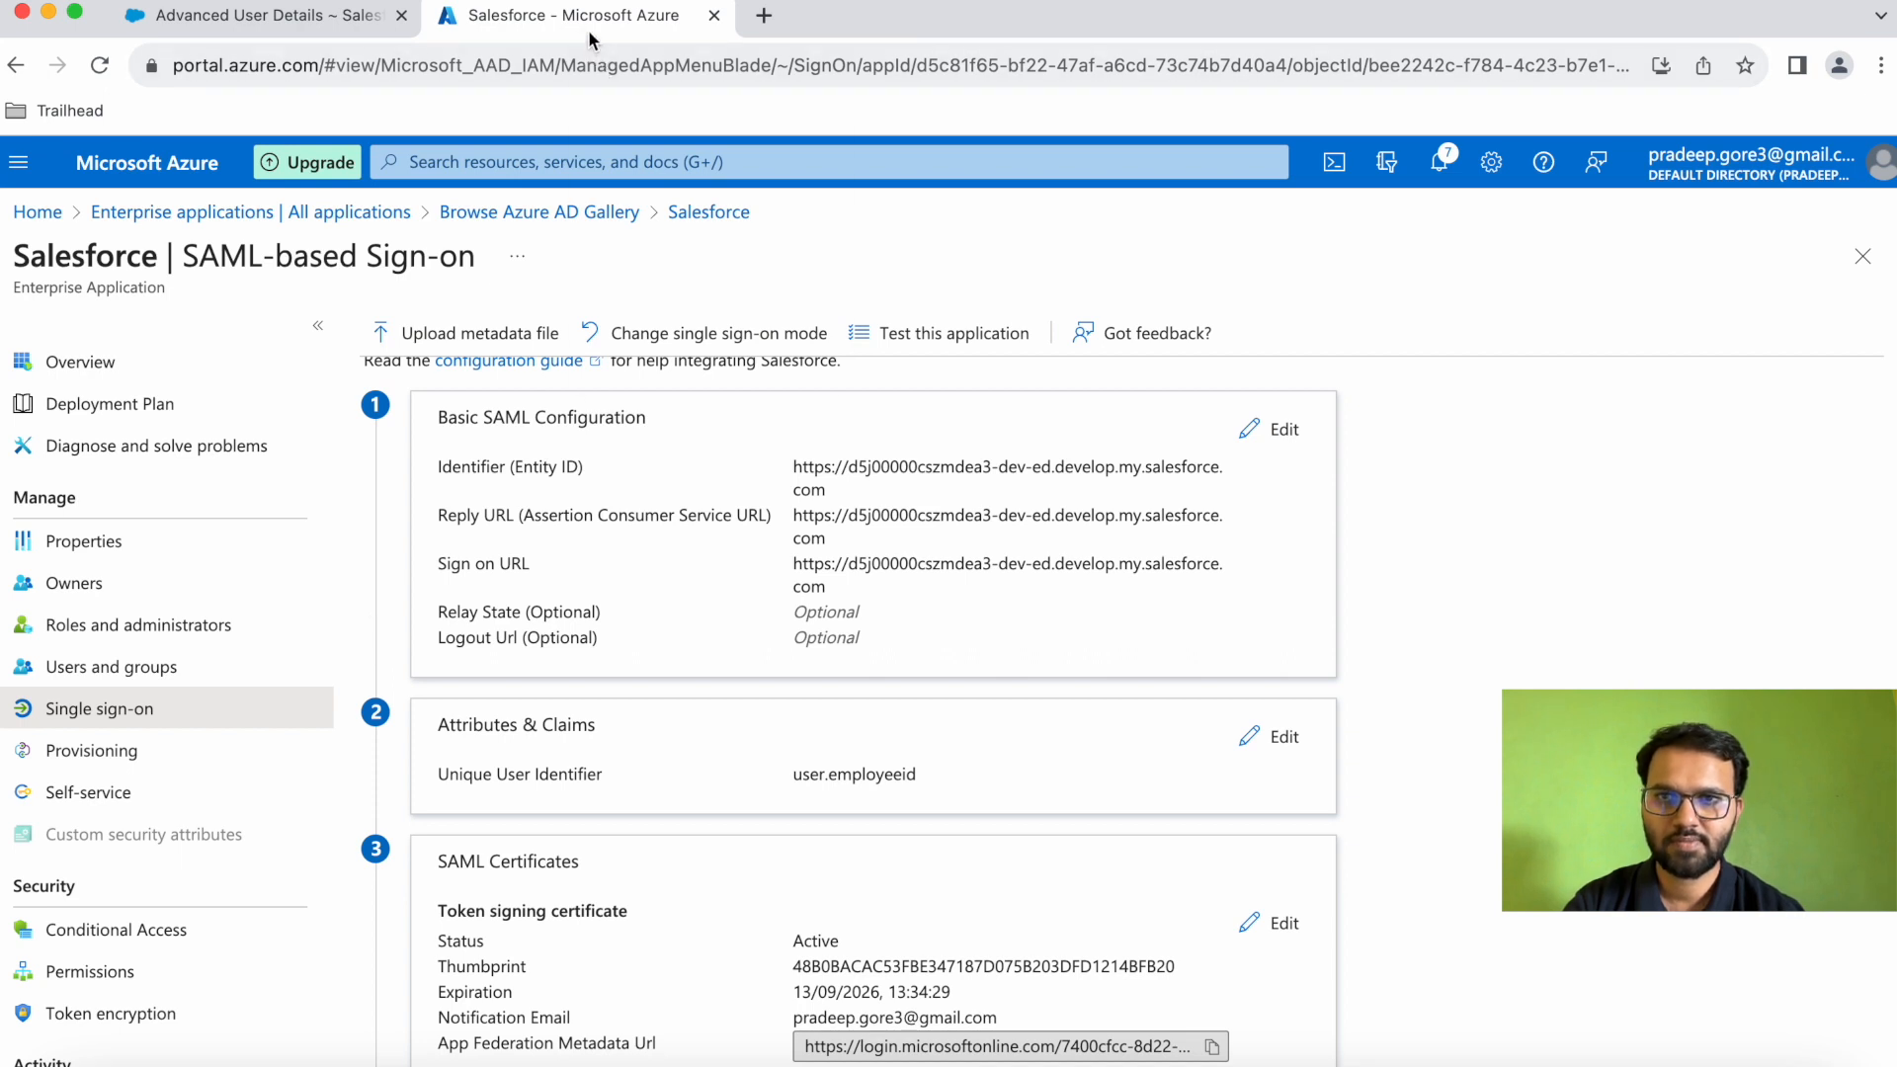
{"action": "right_click", "coordinate": [589, 35]}
{"action": "left_click", "coordinate": [659, 200]}
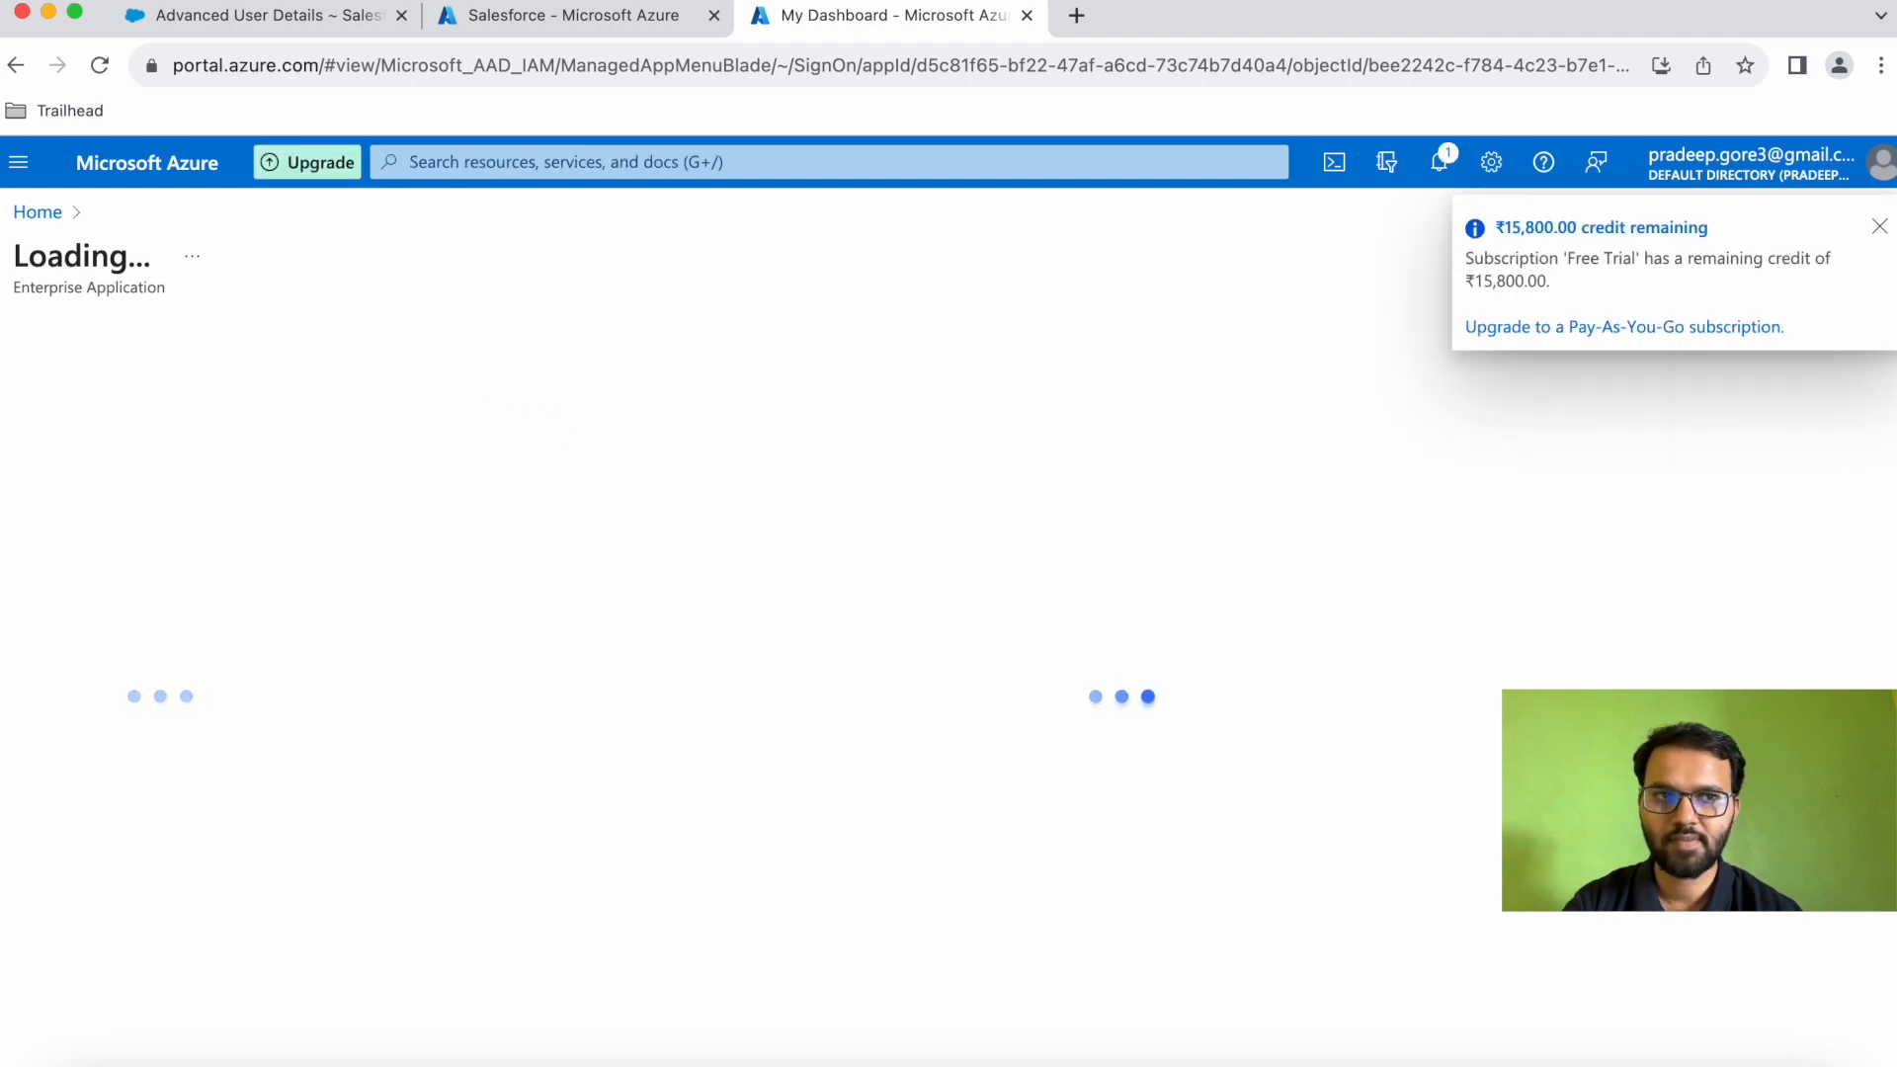
{"action": "left_click", "coordinate": [1881, 228]}
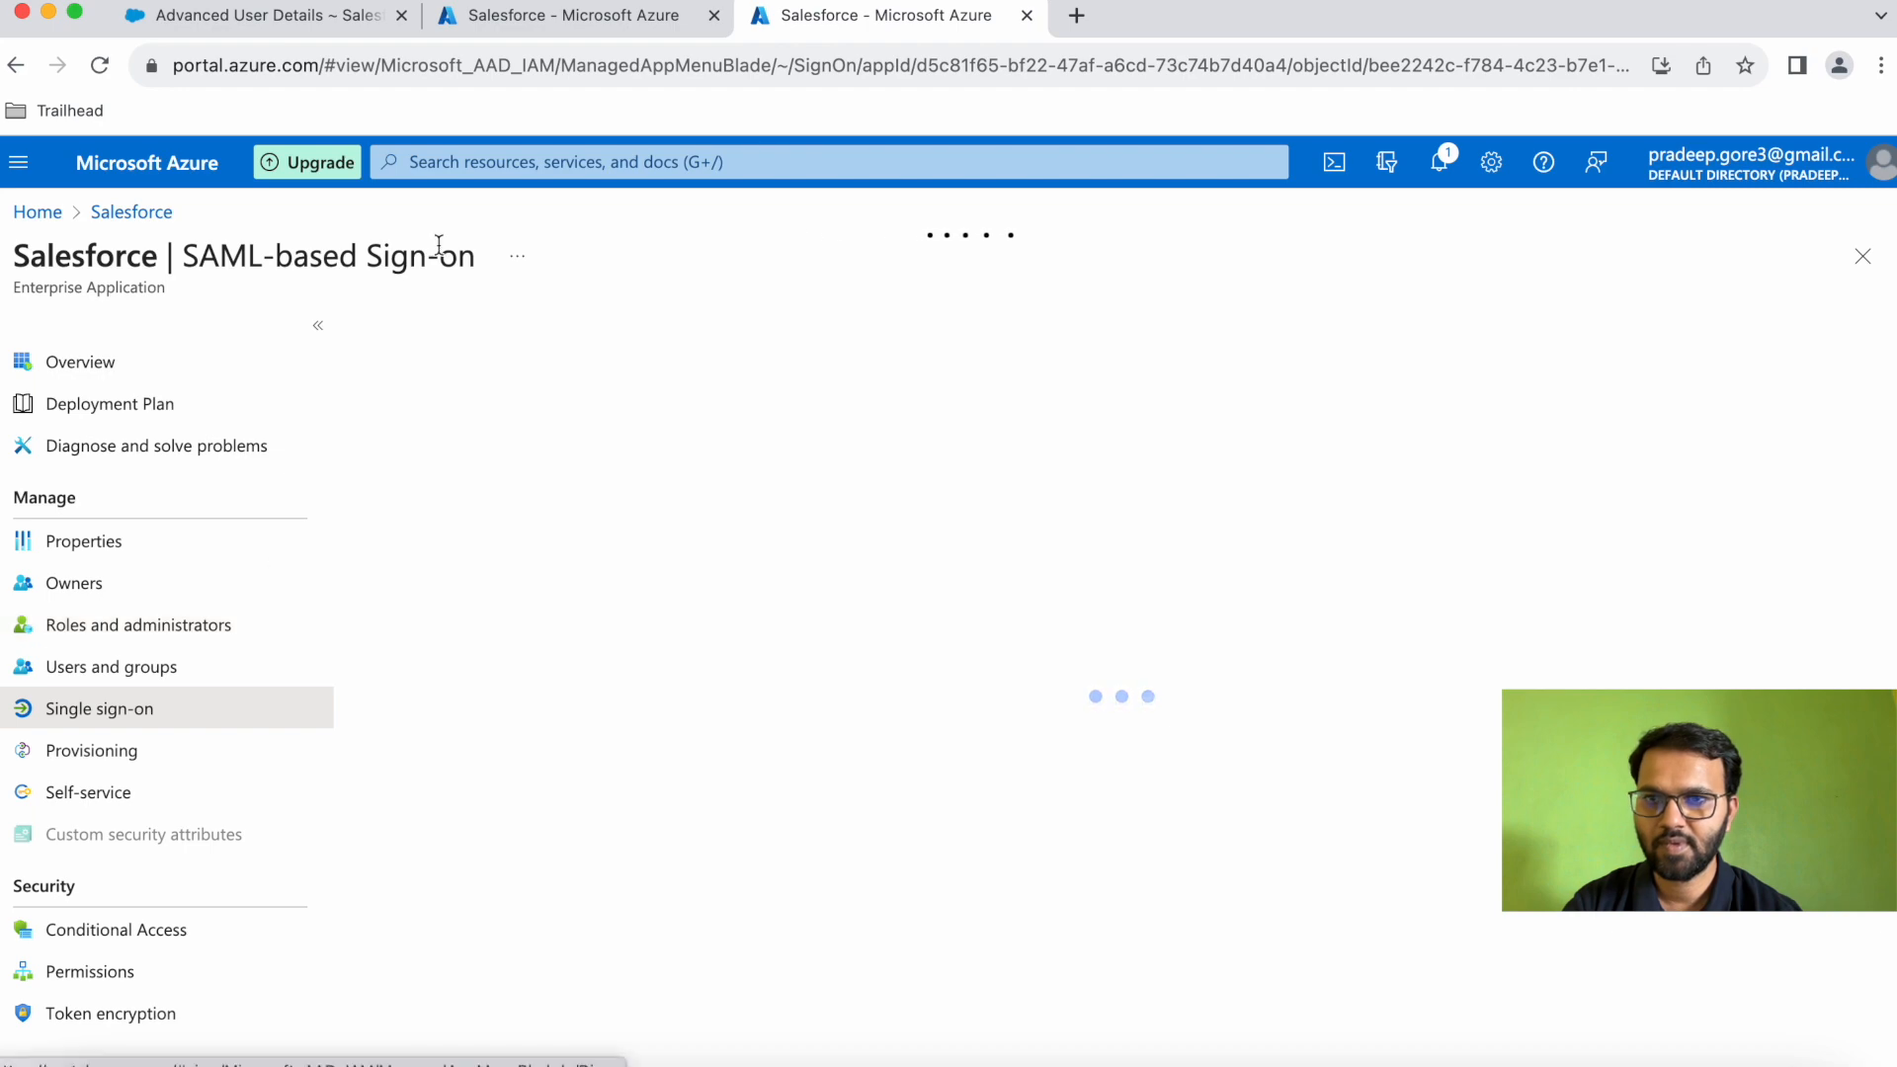
{"action": "left_click", "coordinate": [460, 160]}
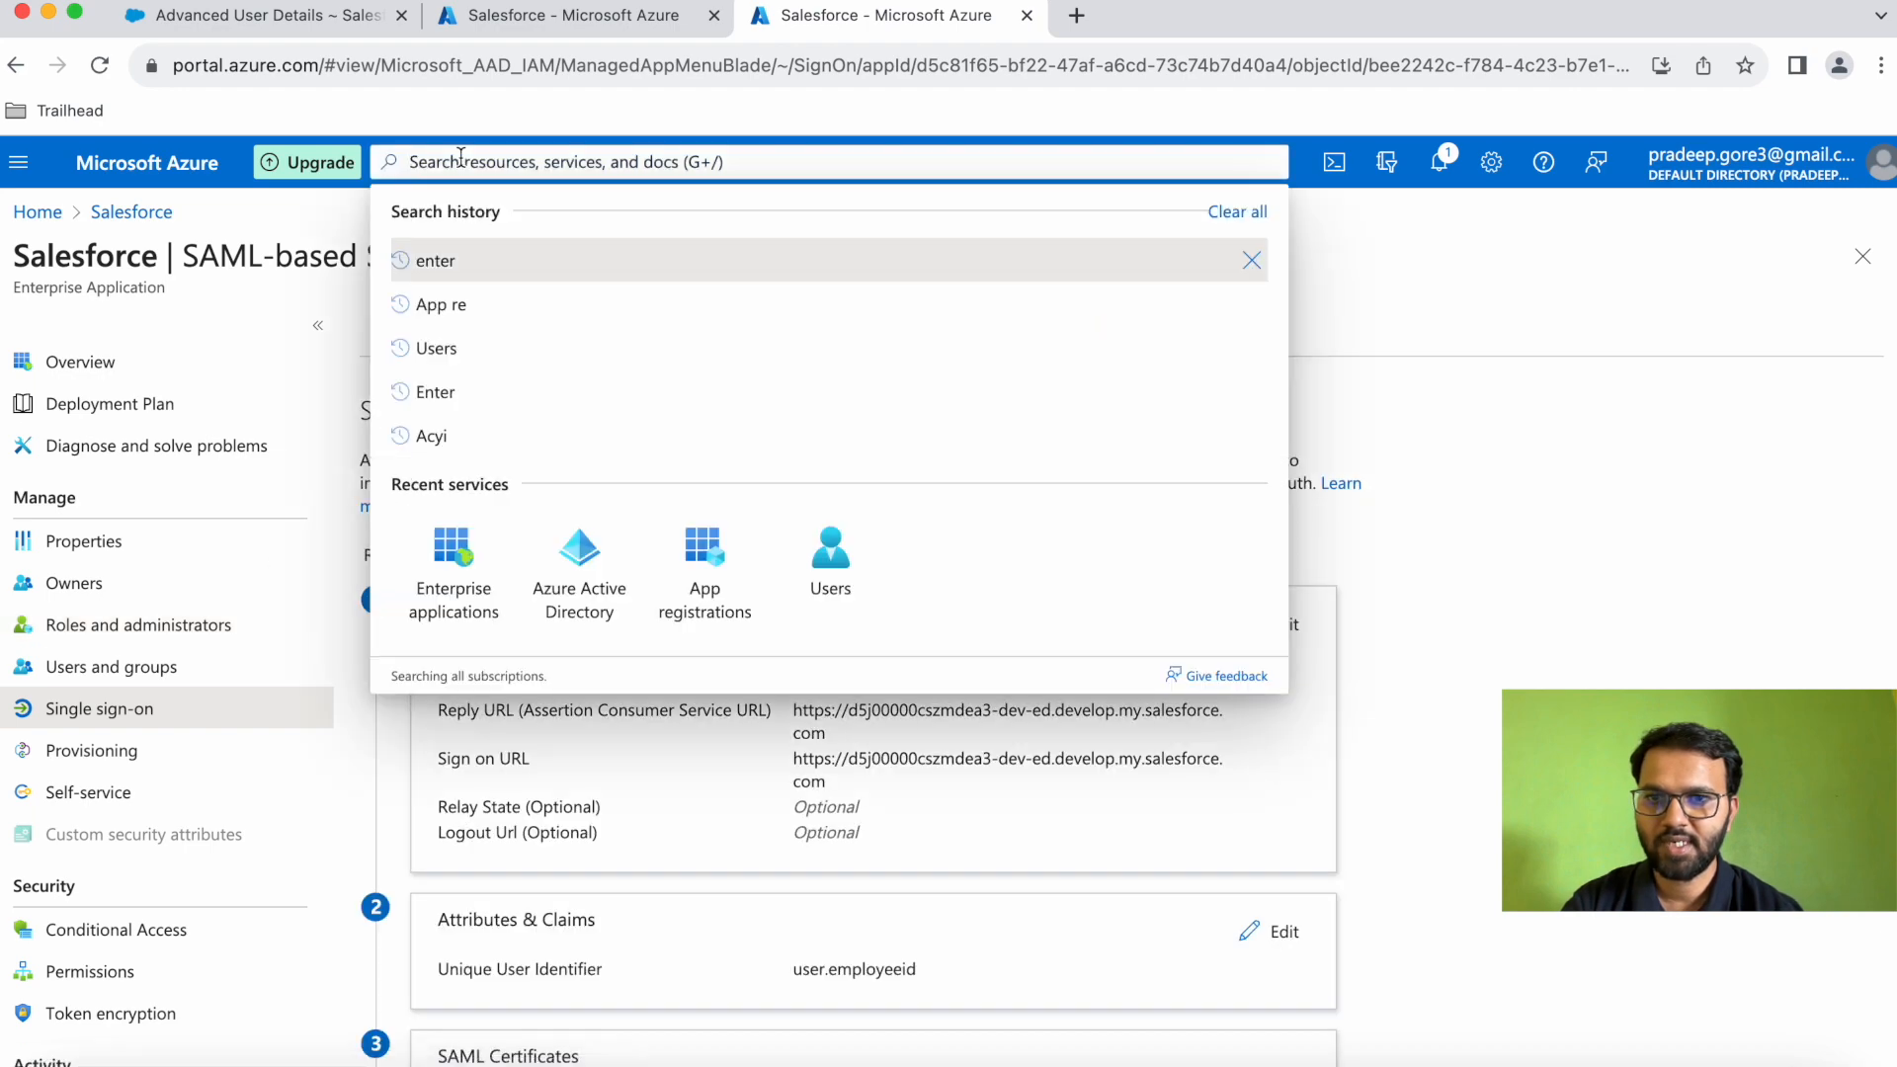
{"action": "left_click", "coordinate": [589, 591]}
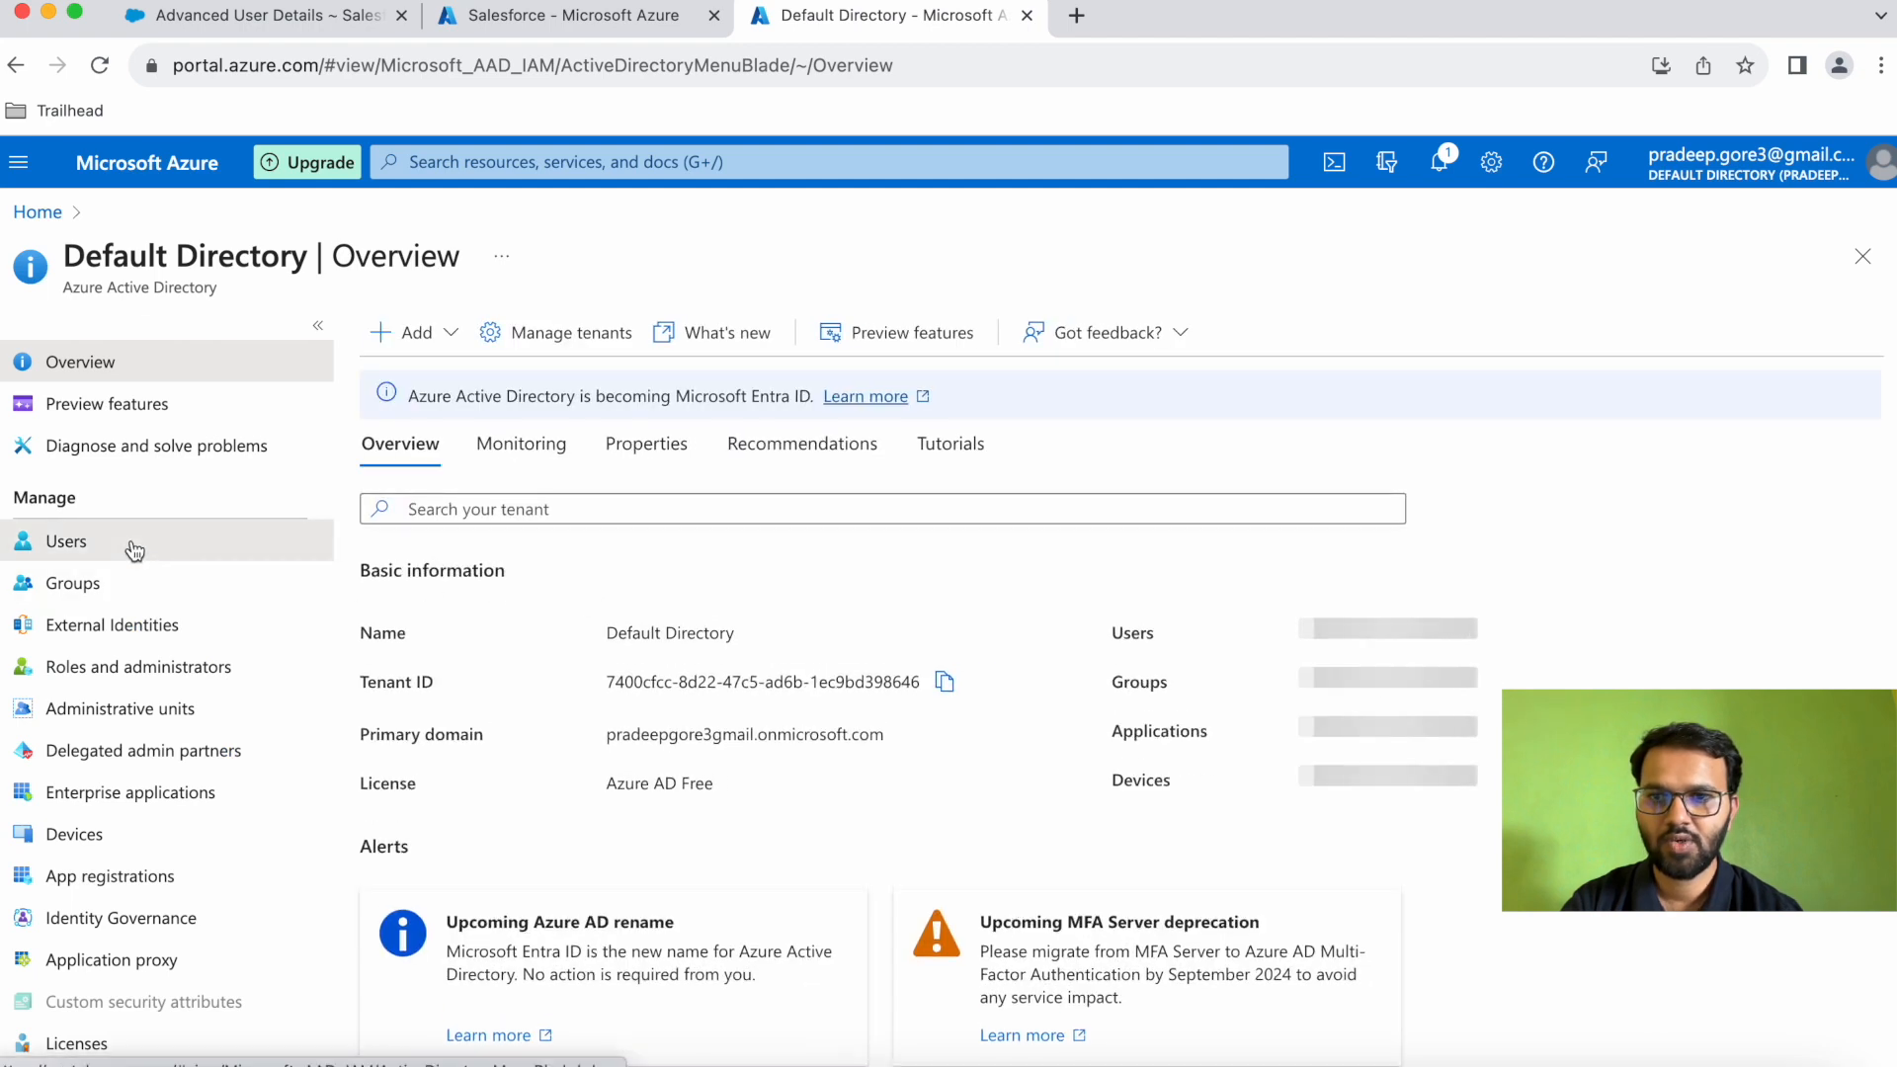
{"action": "left_click", "coordinate": [134, 551]}
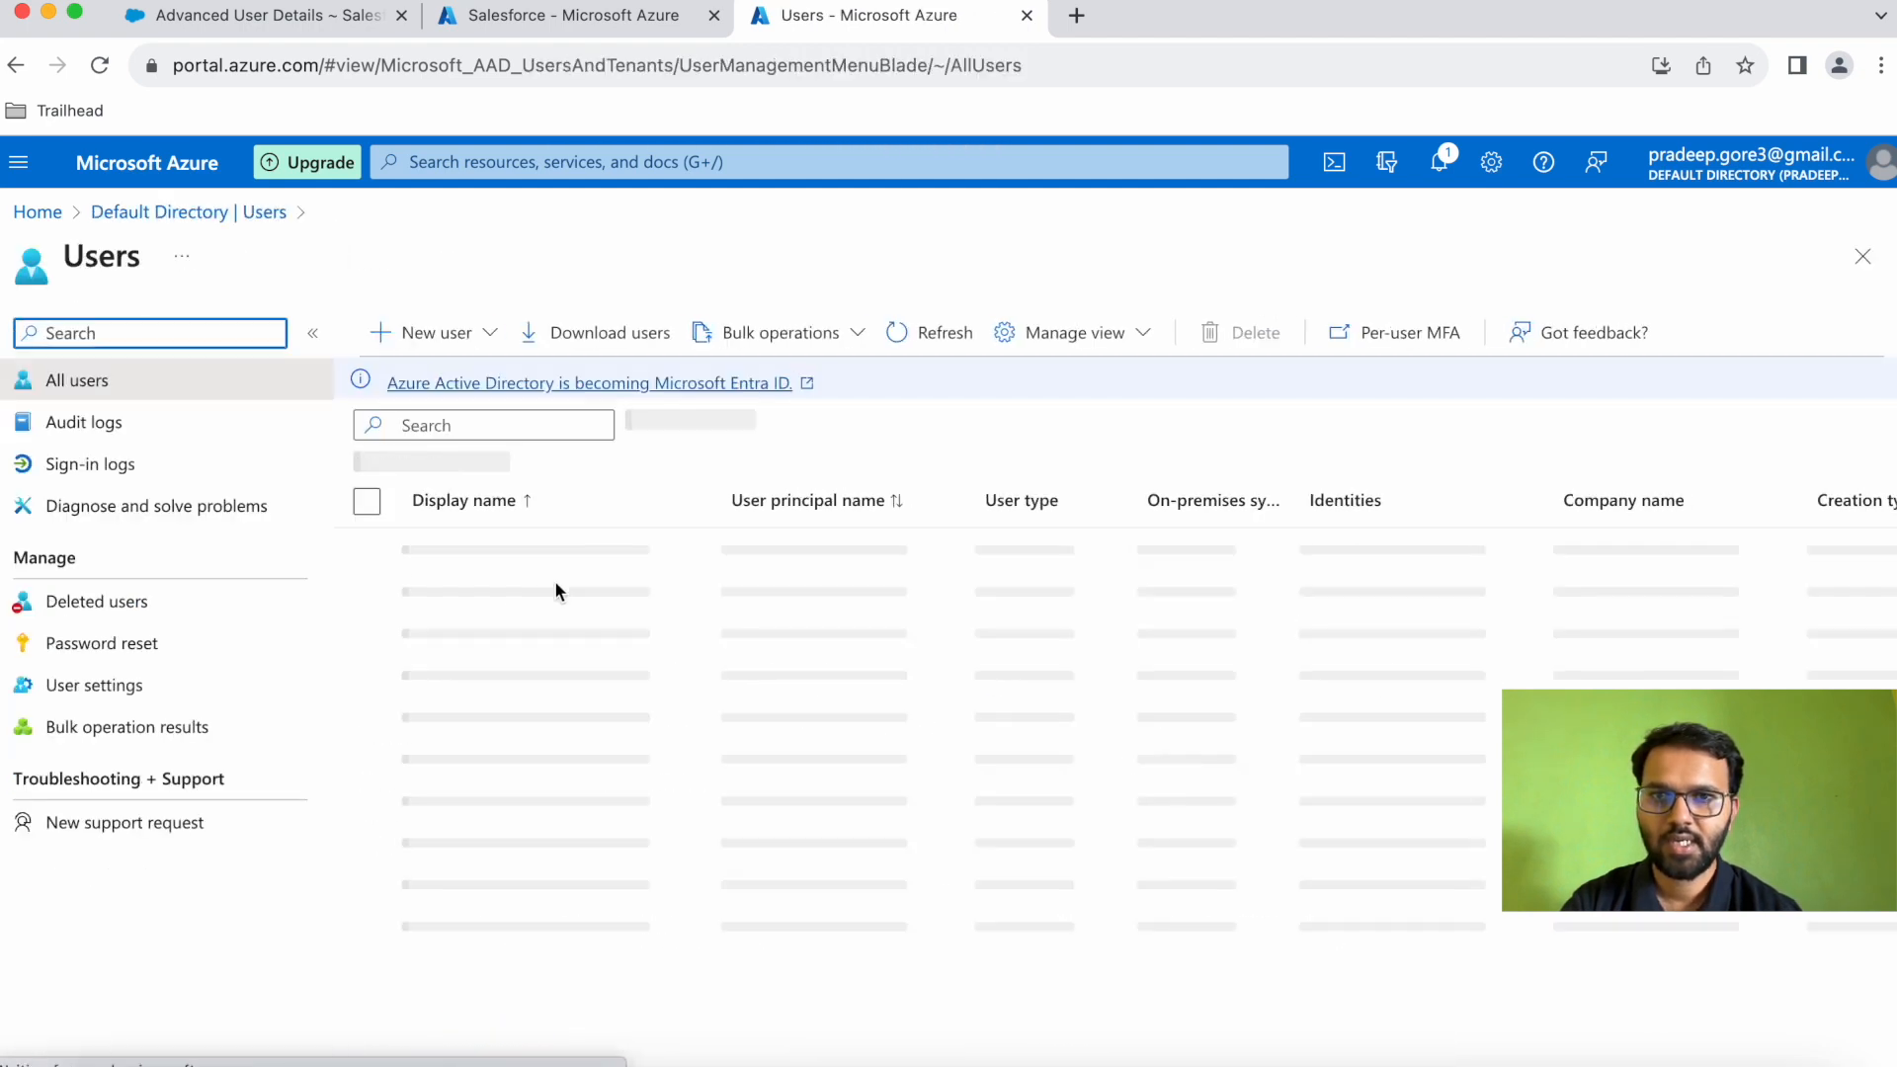
{"action": "left_click", "coordinate": [537, 553]}
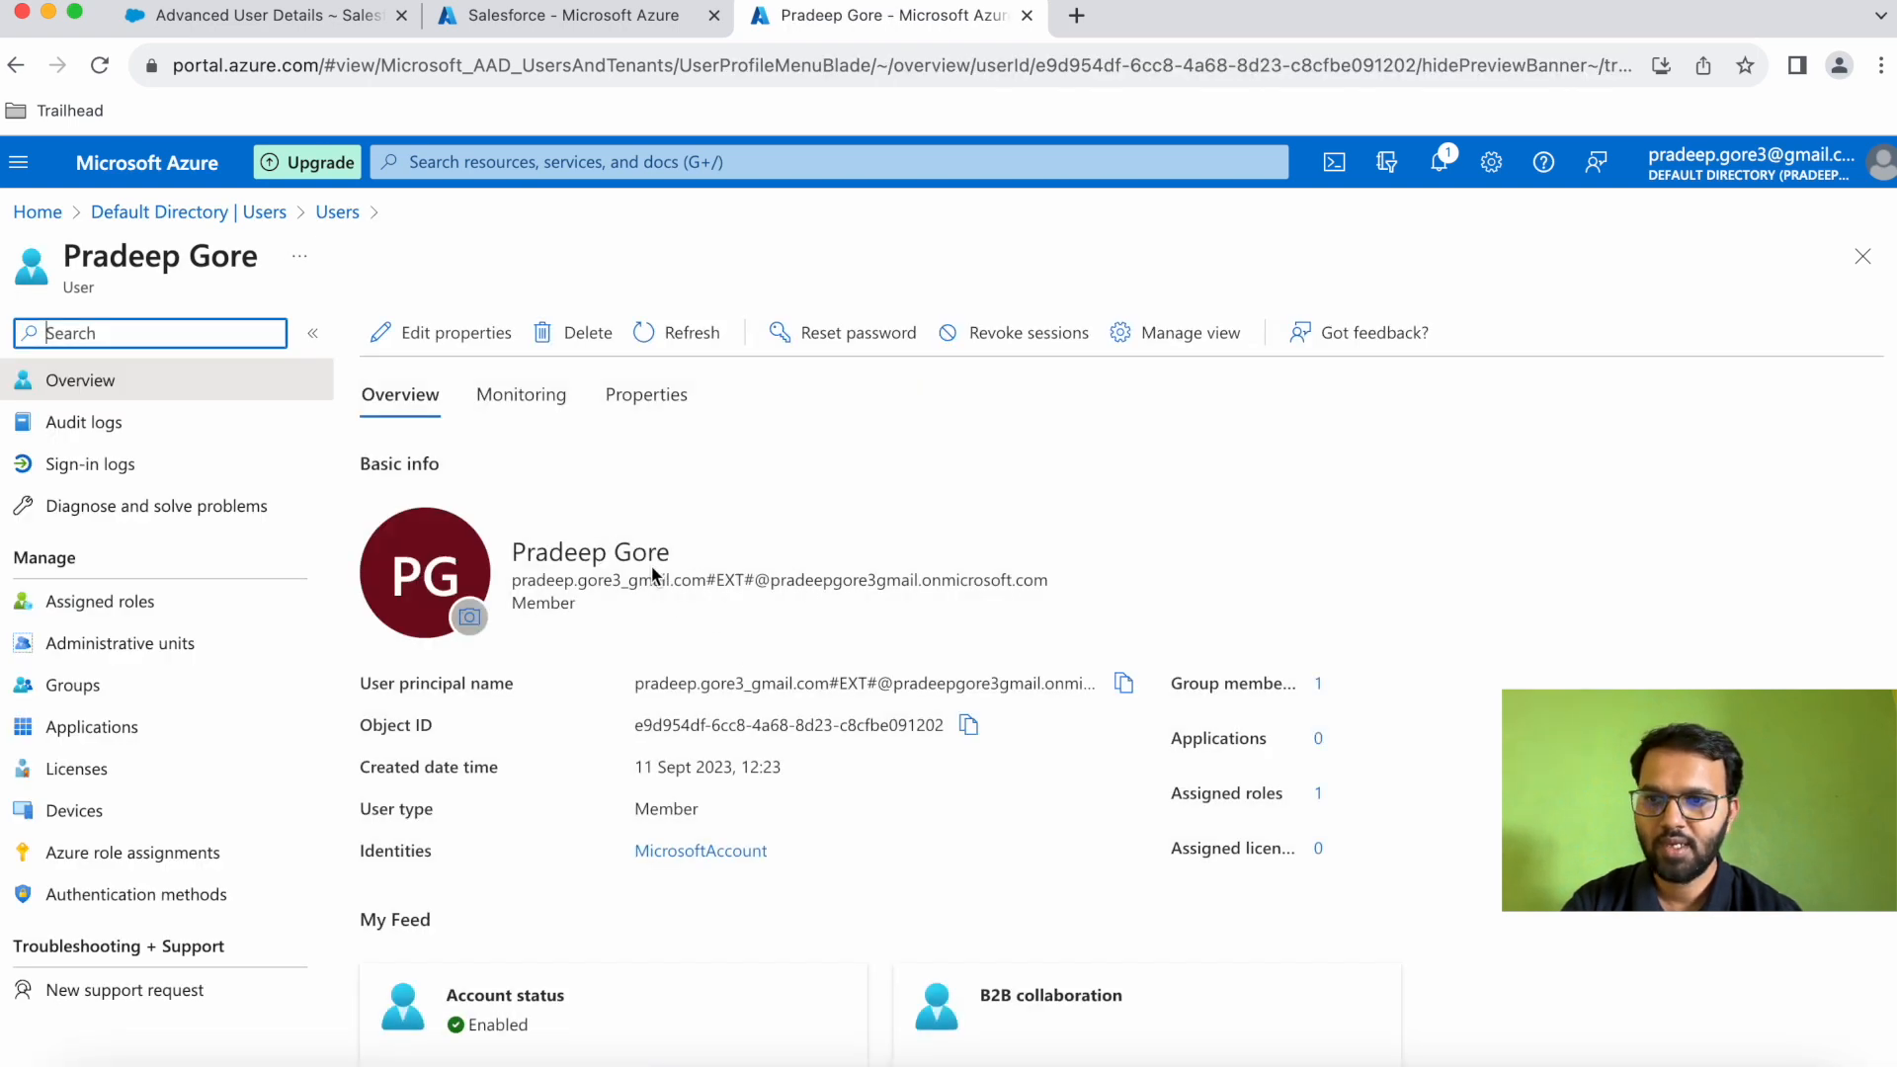
Check the Employee ID in the Azure user's properties against the Salesforce Federation ID, and leave without changes
{"action": "scroll", "coordinate": [652, 573], "scroll_direction": "down", "scroll_amount": 5}
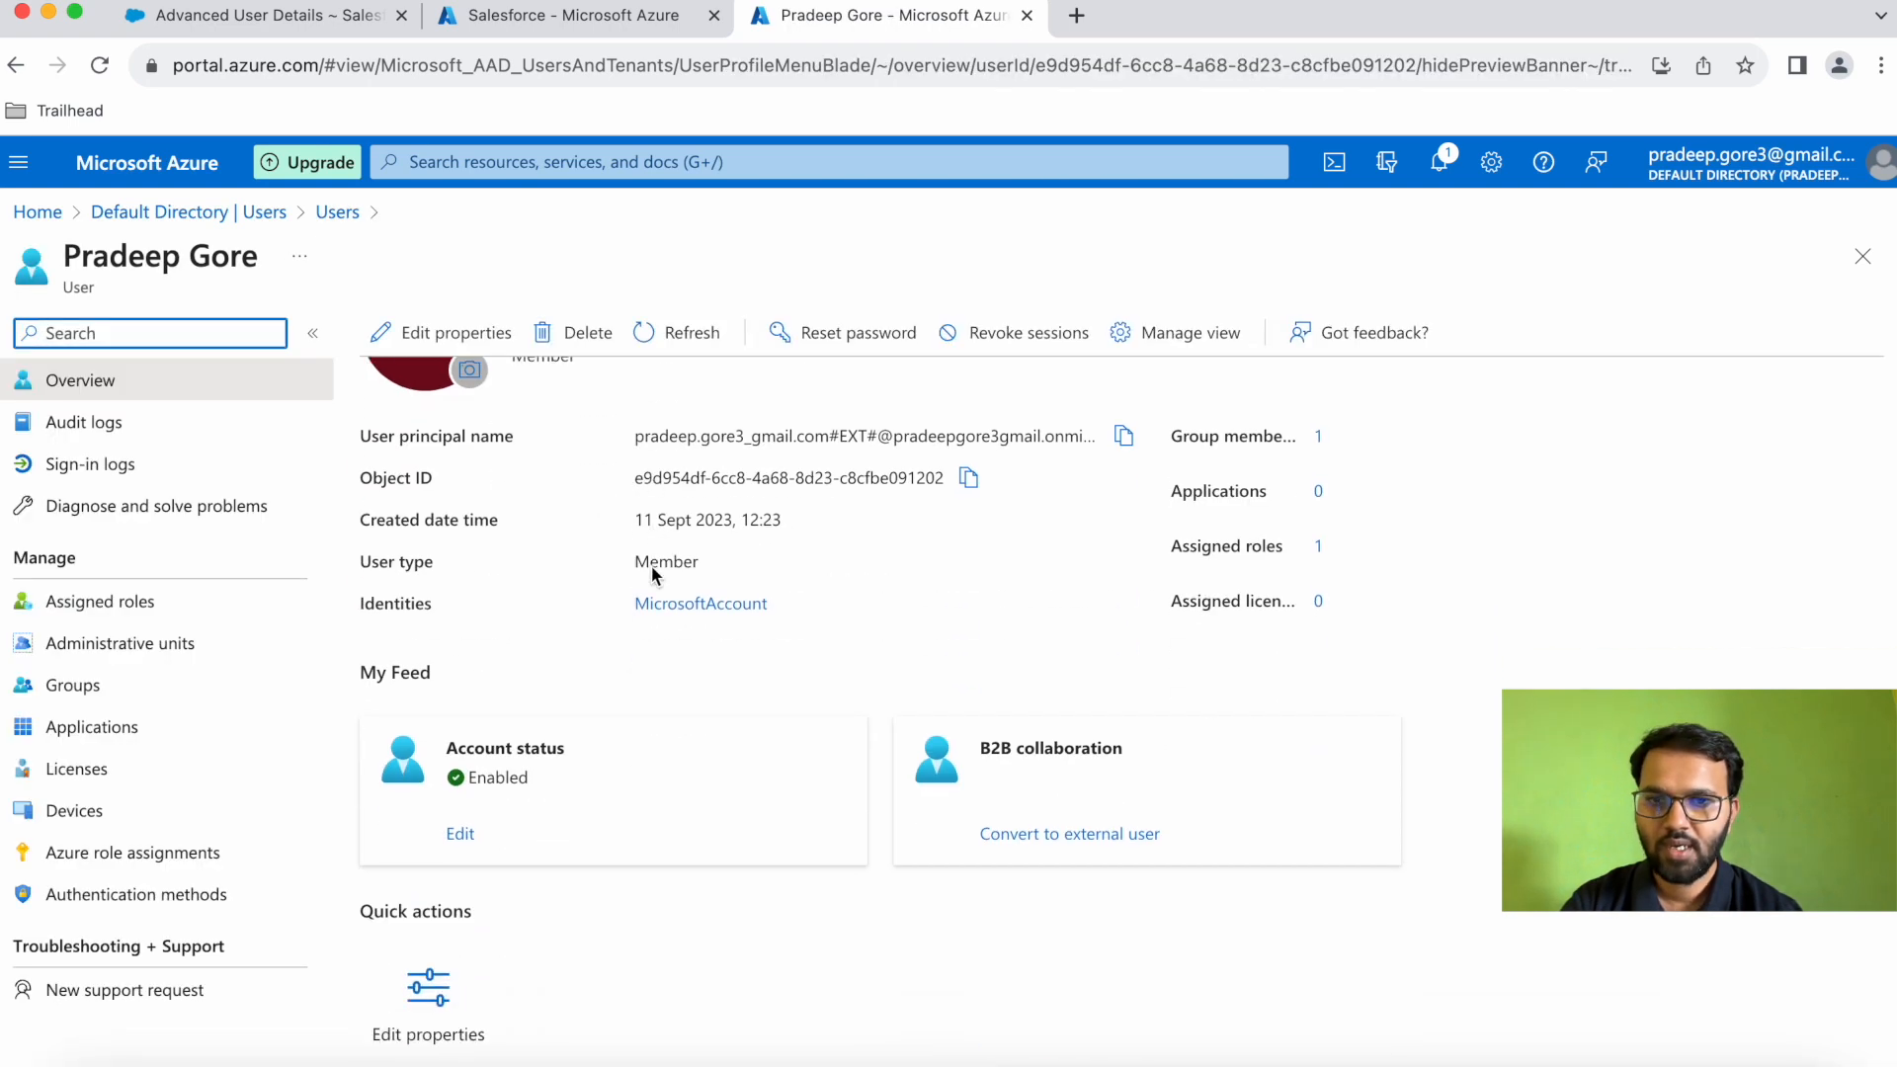
{"action": "left_click", "coordinate": [450, 996]}
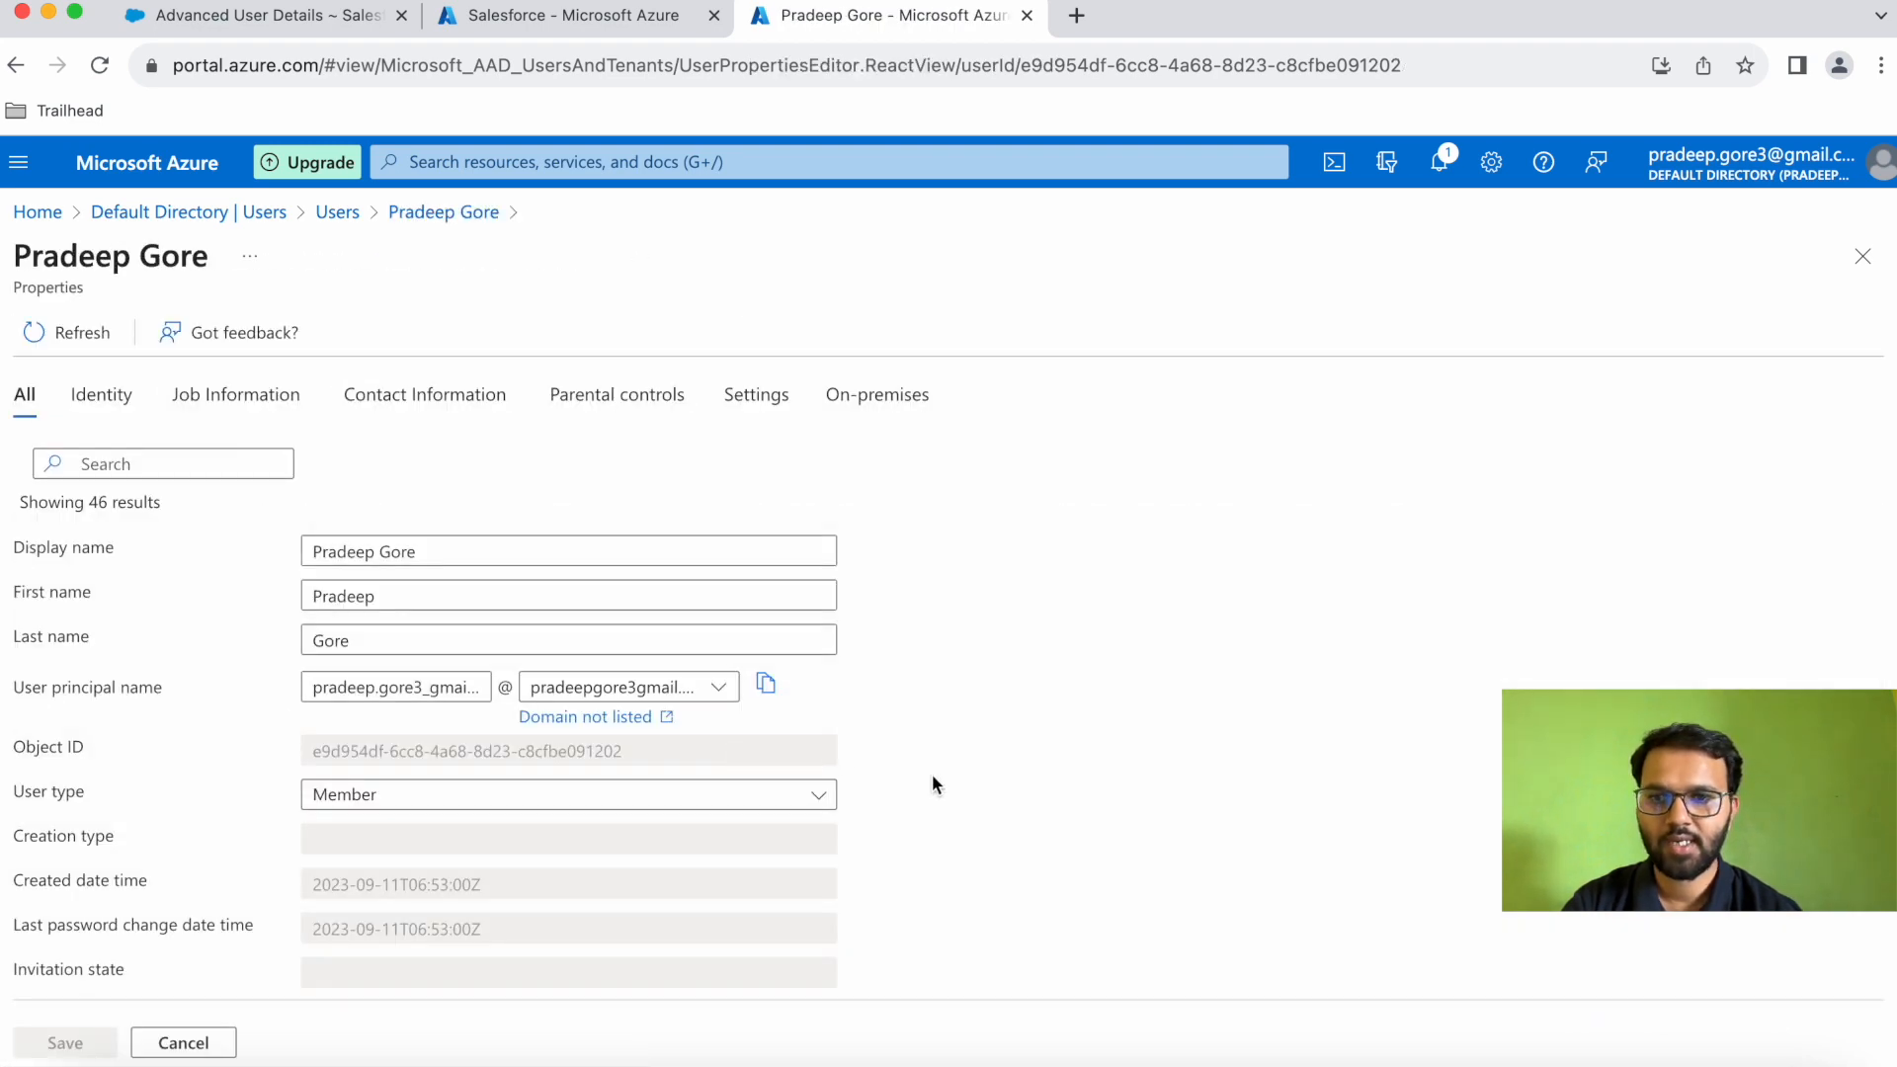
{"action": "scroll", "coordinate": [933, 776], "scroll_direction": "down", "scroll_amount": 6}
{"action": "double_click", "coordinate": [515, 724]}
{"action": "left_click", "coordinate": [515, 724]}
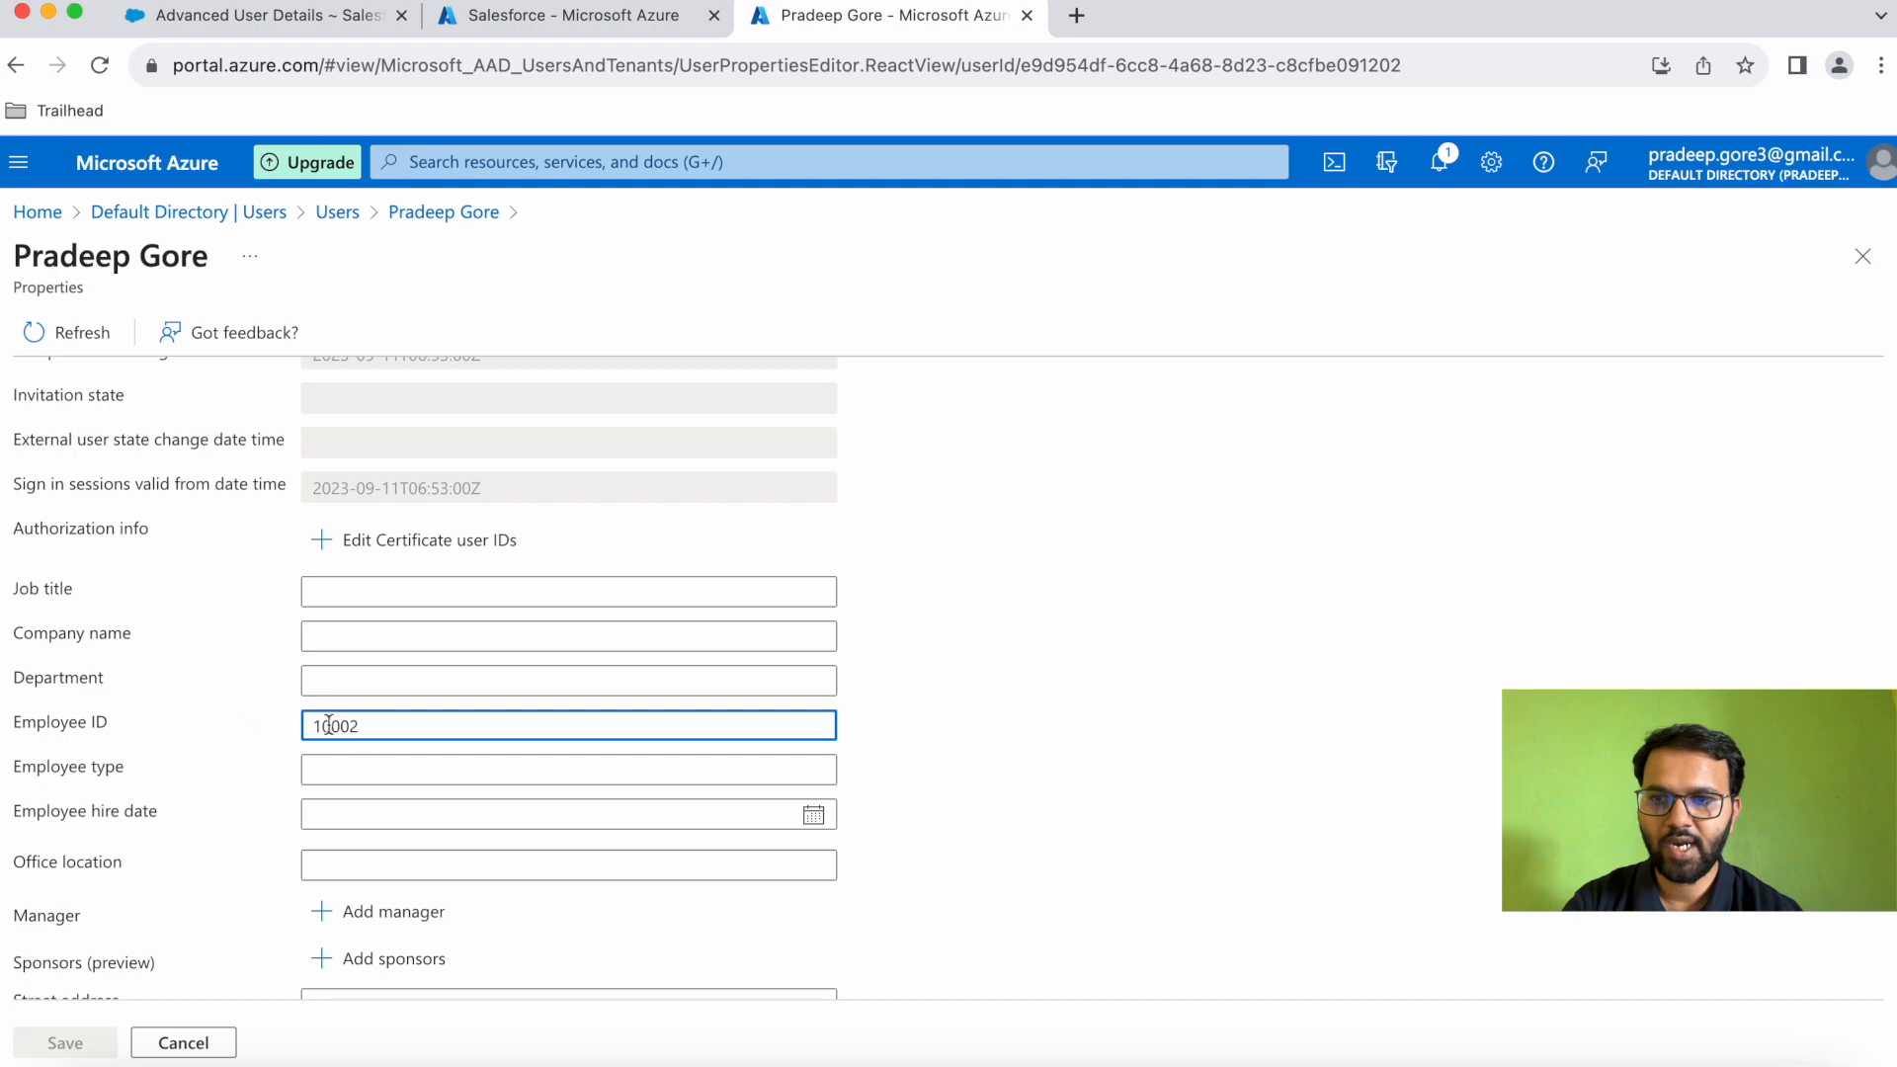
{"action": "scroll", "coordinate": [475, 741], "scroll_direction": "up", "scroll_amount": 2}
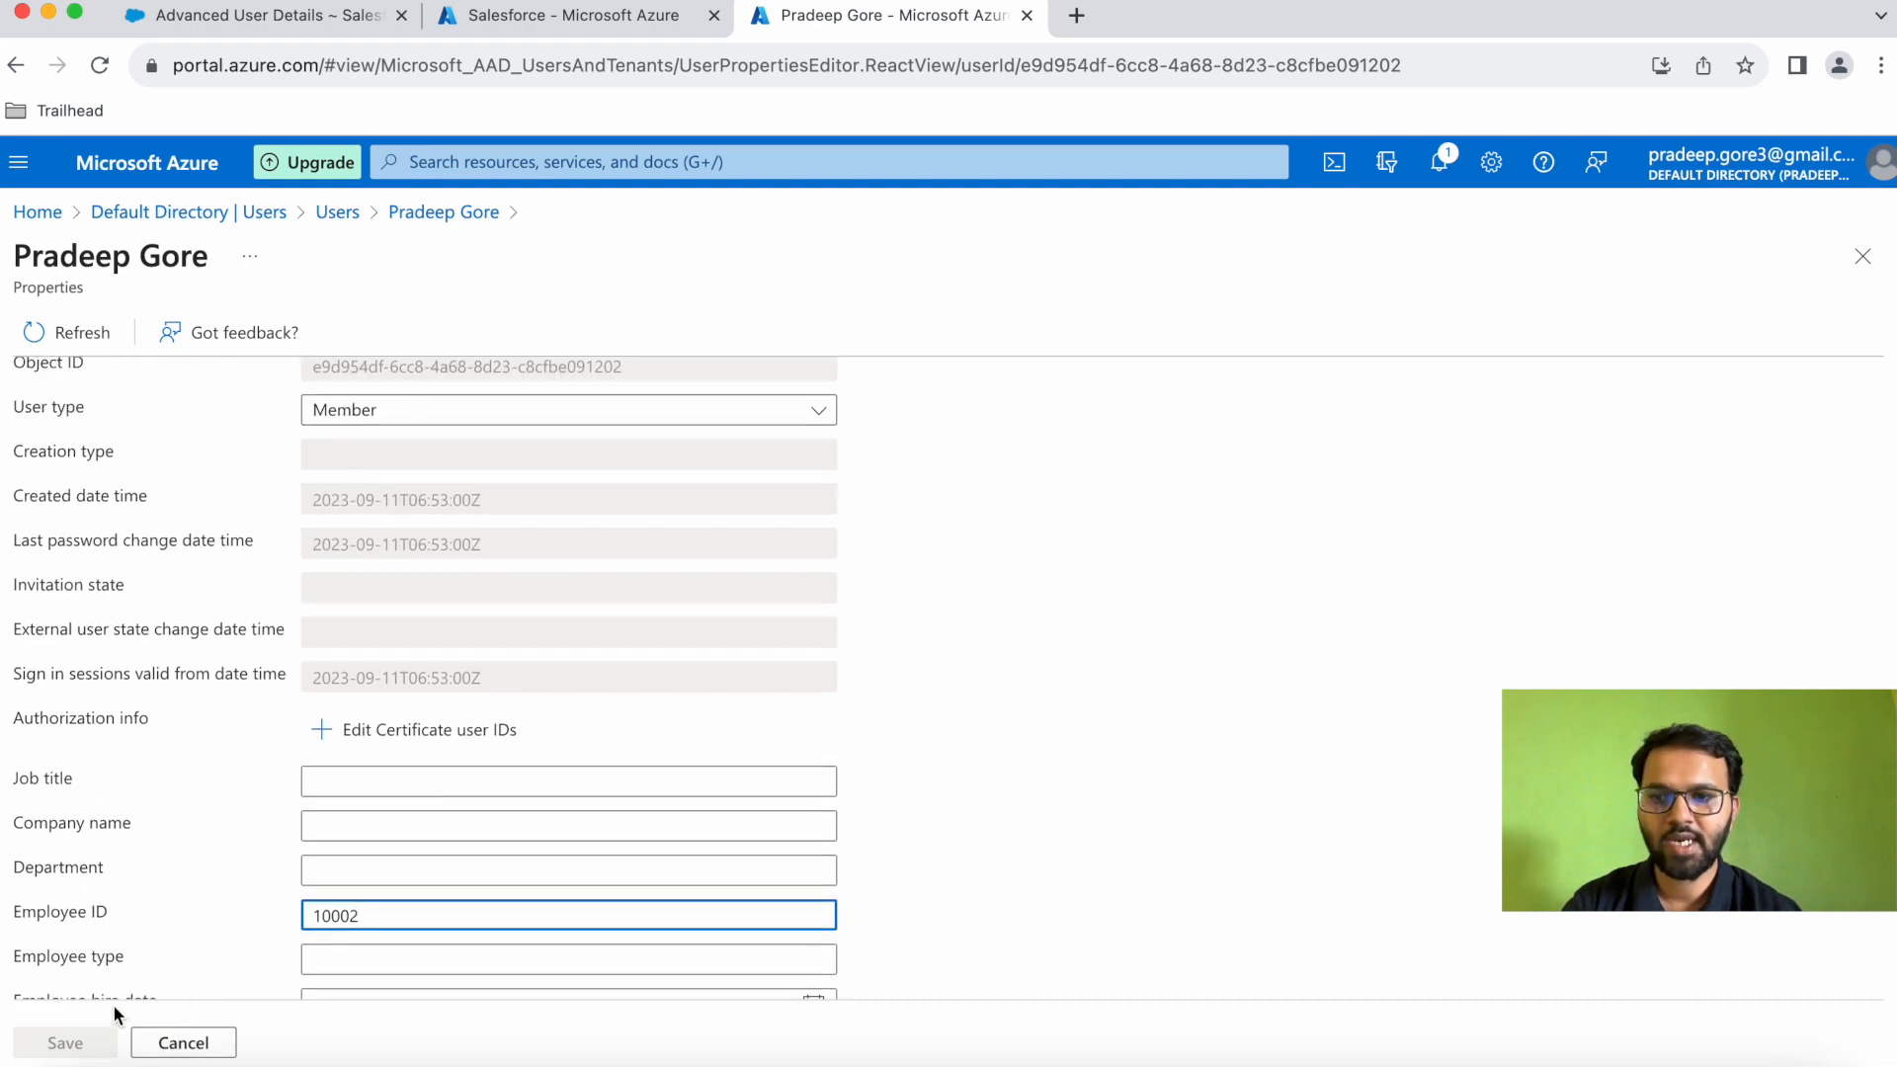
{"action": "left_click", "coordinate": [185, 1044]}
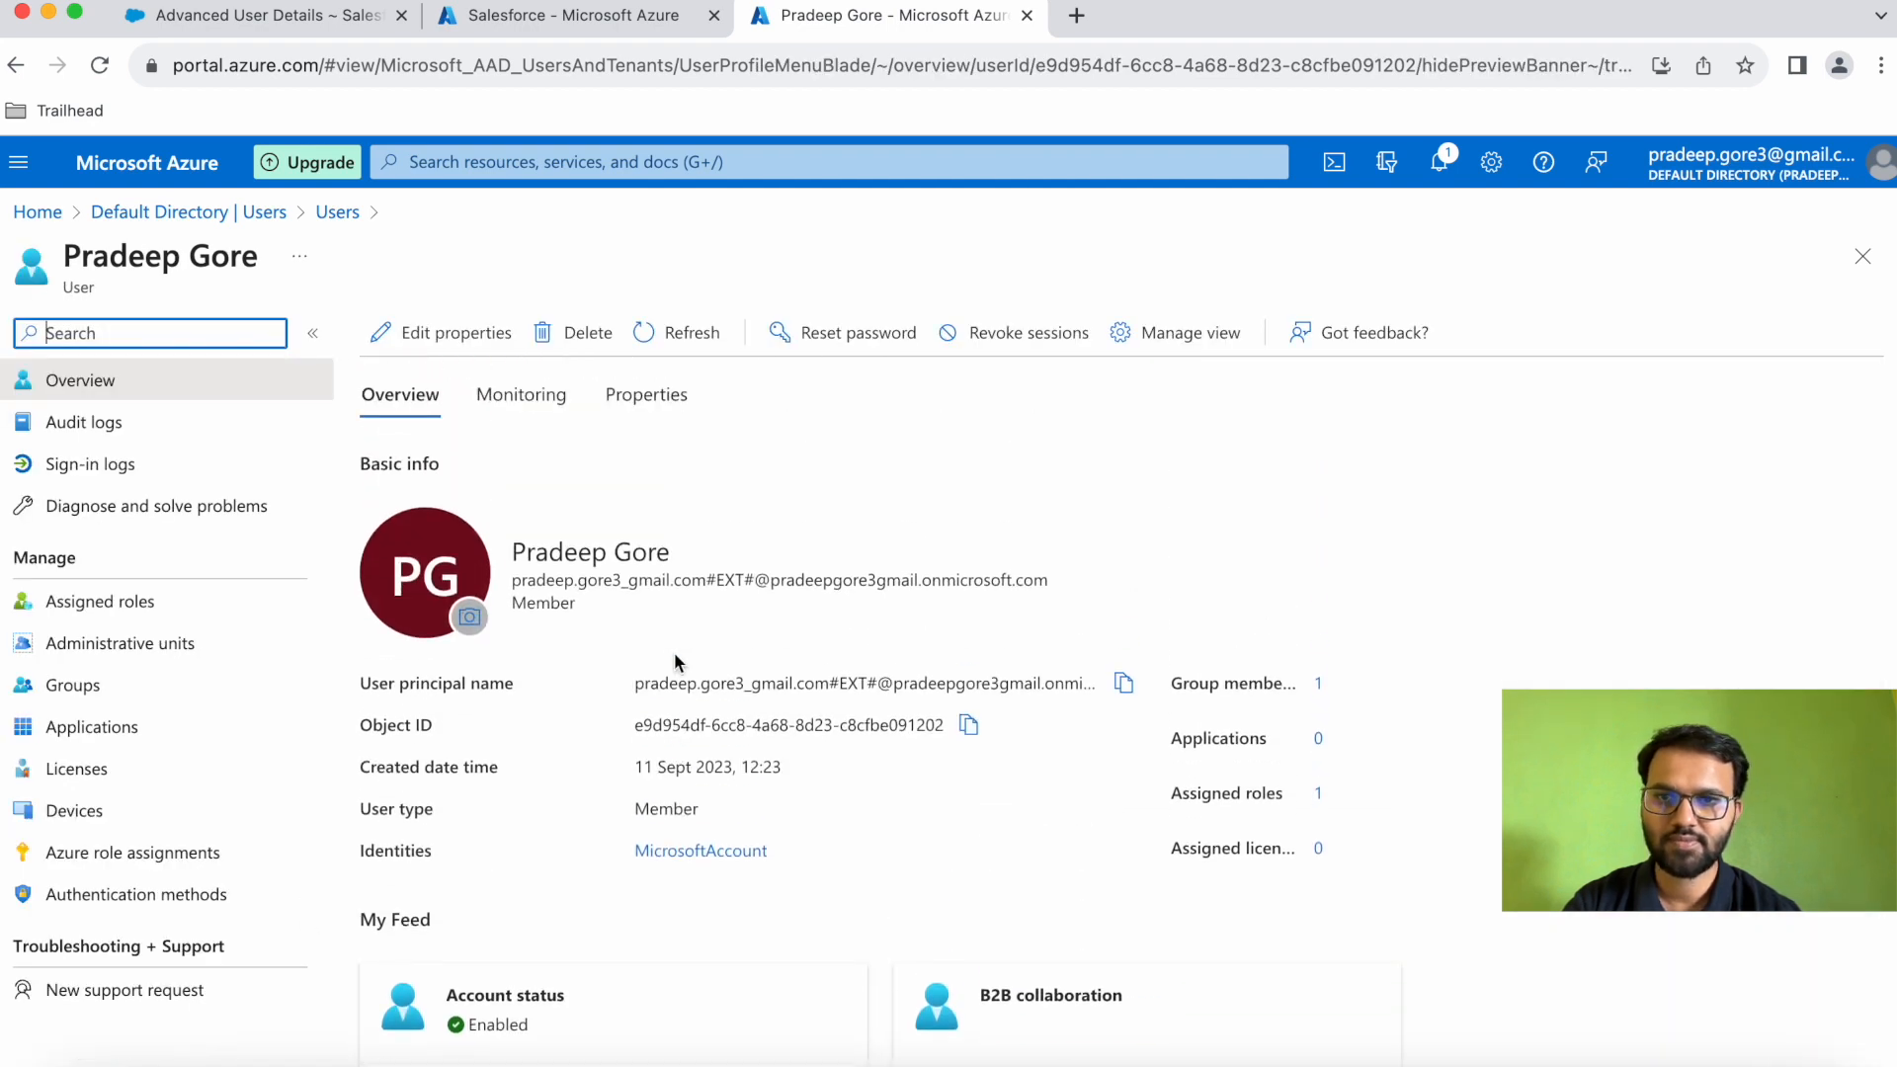
{"action": "scroll", "coordinate": [674, 652], "scroll_direction": "down", "scroll_amount": 2}
{"action": "scroll", "coordinate": [673, 652], "scroll_direction": "up", "scroll_amount": 2}
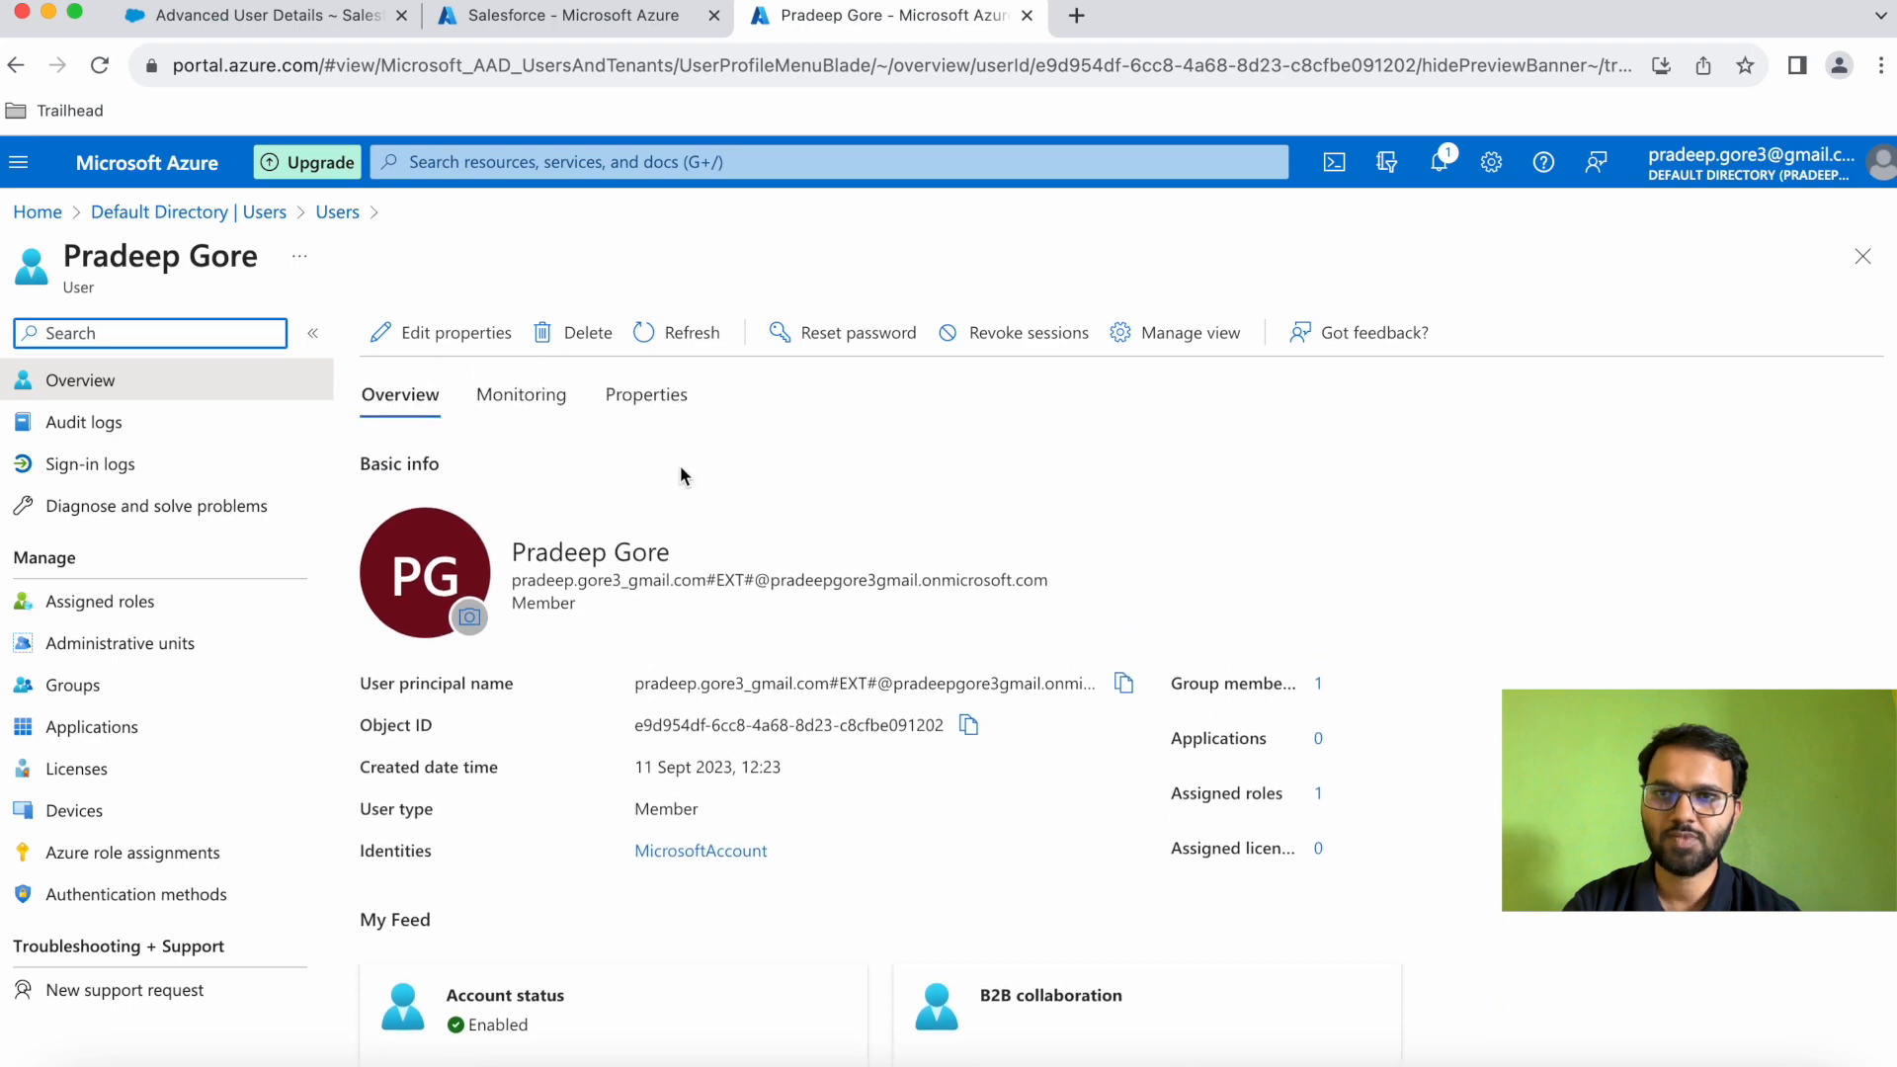
Return to the Salesforce application's SAML-based Sign-on page and download the Federation Metadata XML and the Base64 certificate
{"action": "left_click", "coordinate": [593, 16]}
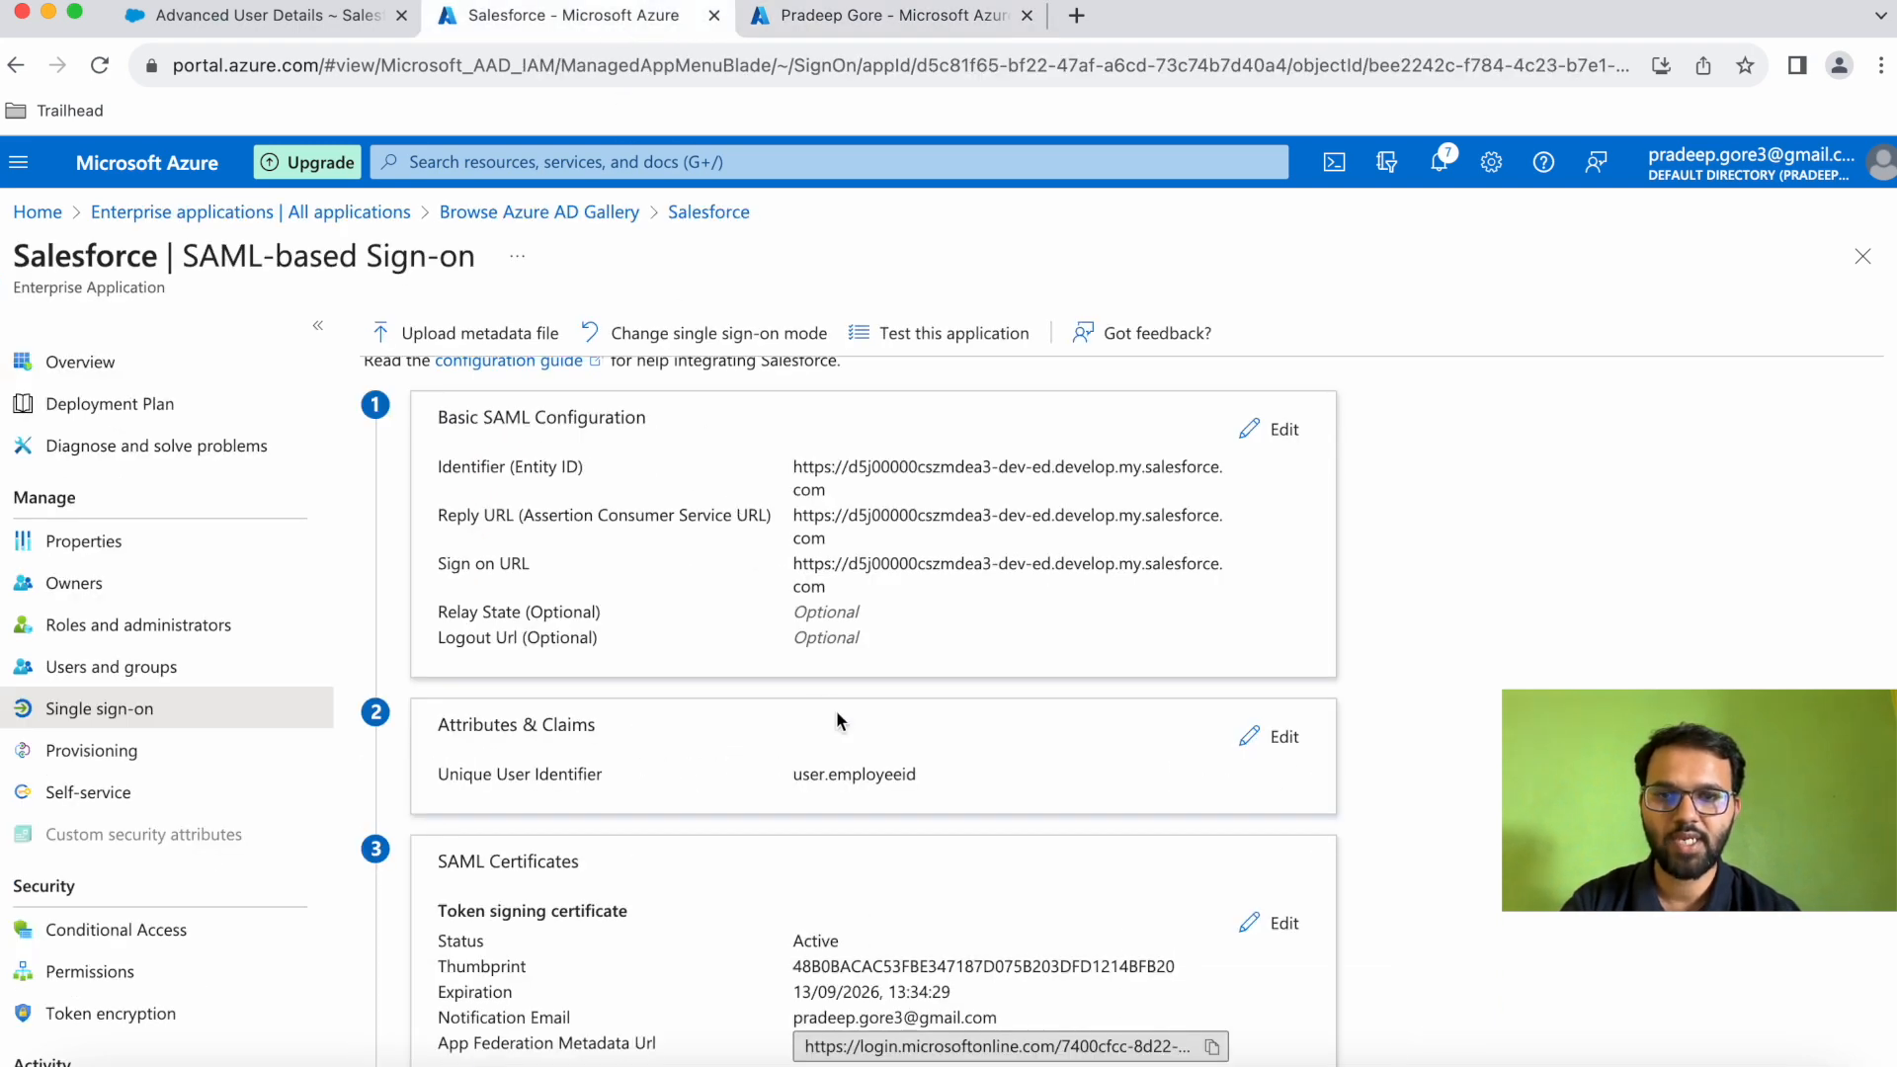
{"action": "scroll", "coordinate": [834, 711], "scroll_direction": "down", "scroll_amount": 3}
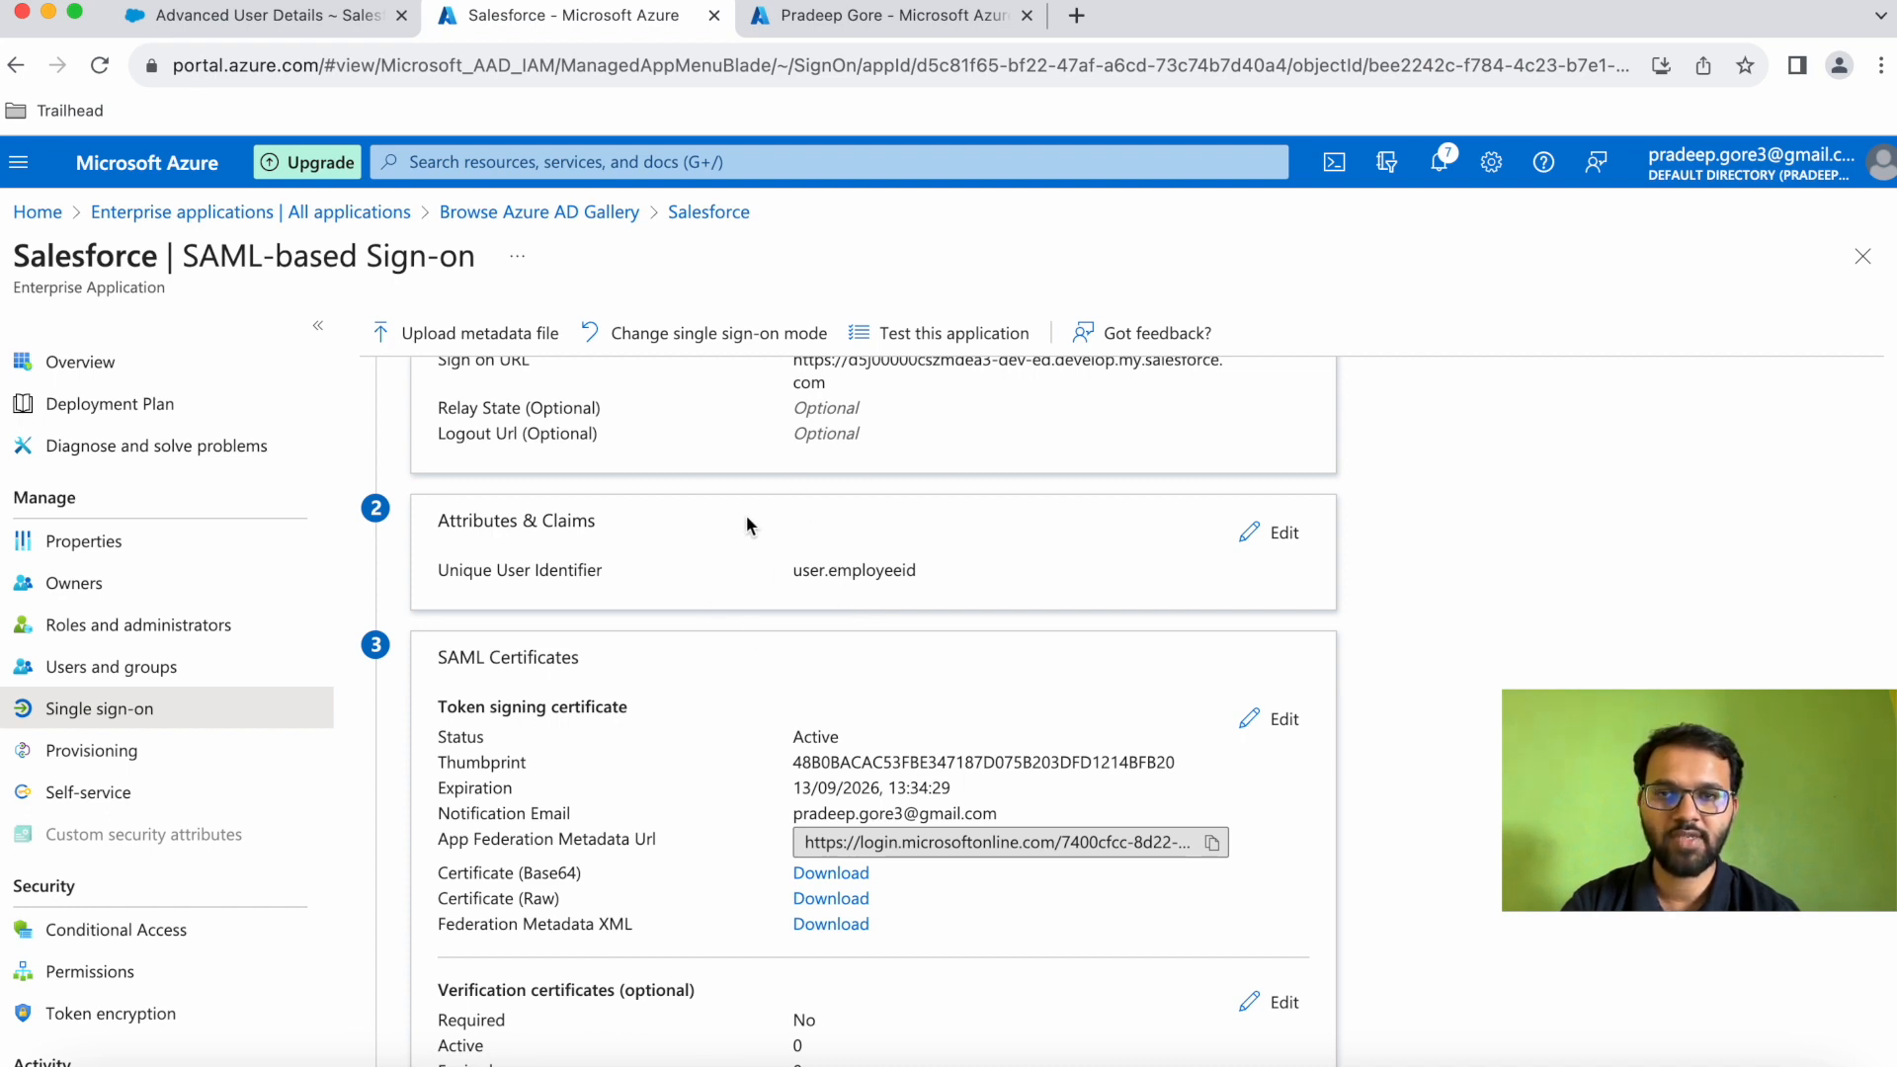
{"action": "scroll", "coordinate": [860, 573], "scroll_direction": "down", "scroll_amount": 3}
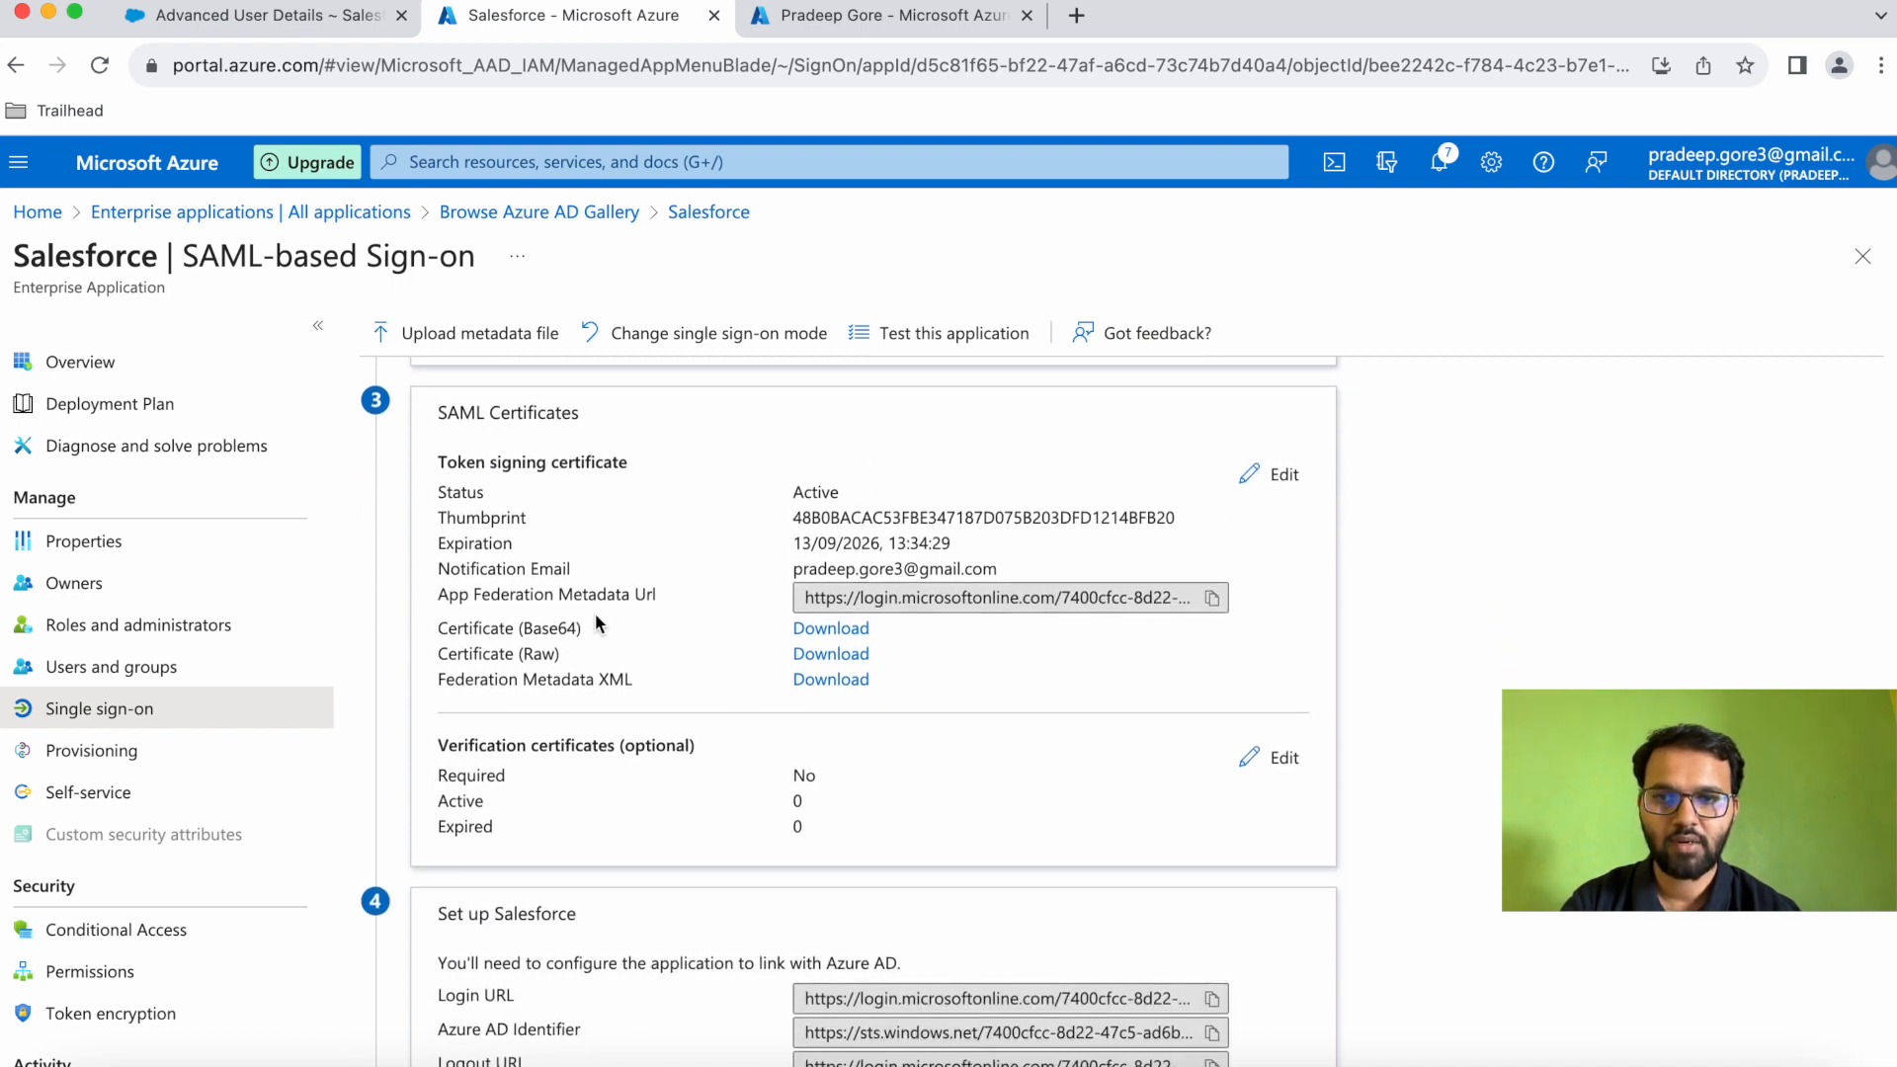
{"action": "scroll", "coordinate": [854, 837], "scroll_direction": "down", "scroll_amount": 3}
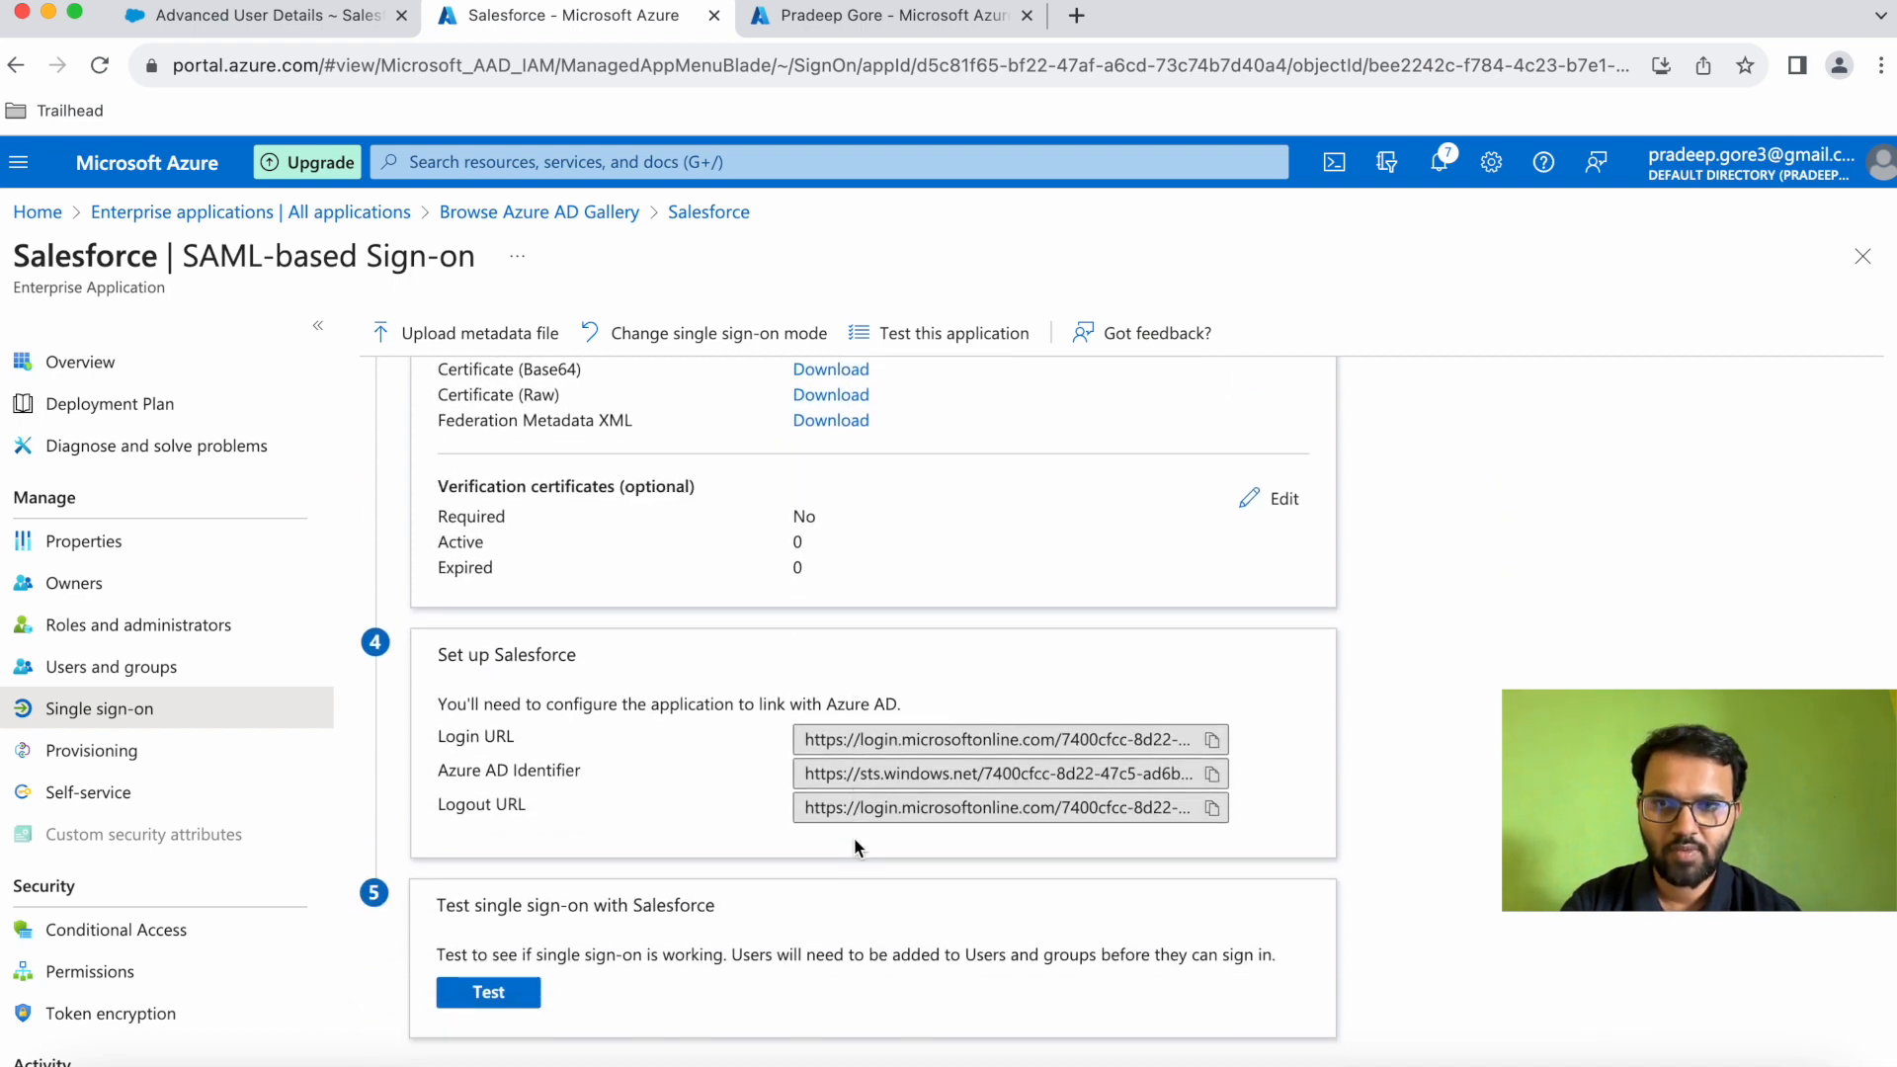
{"action": "scroll", "coordinate": [854, 838], "scroll_direction": "up", "scroll_amount": 4}
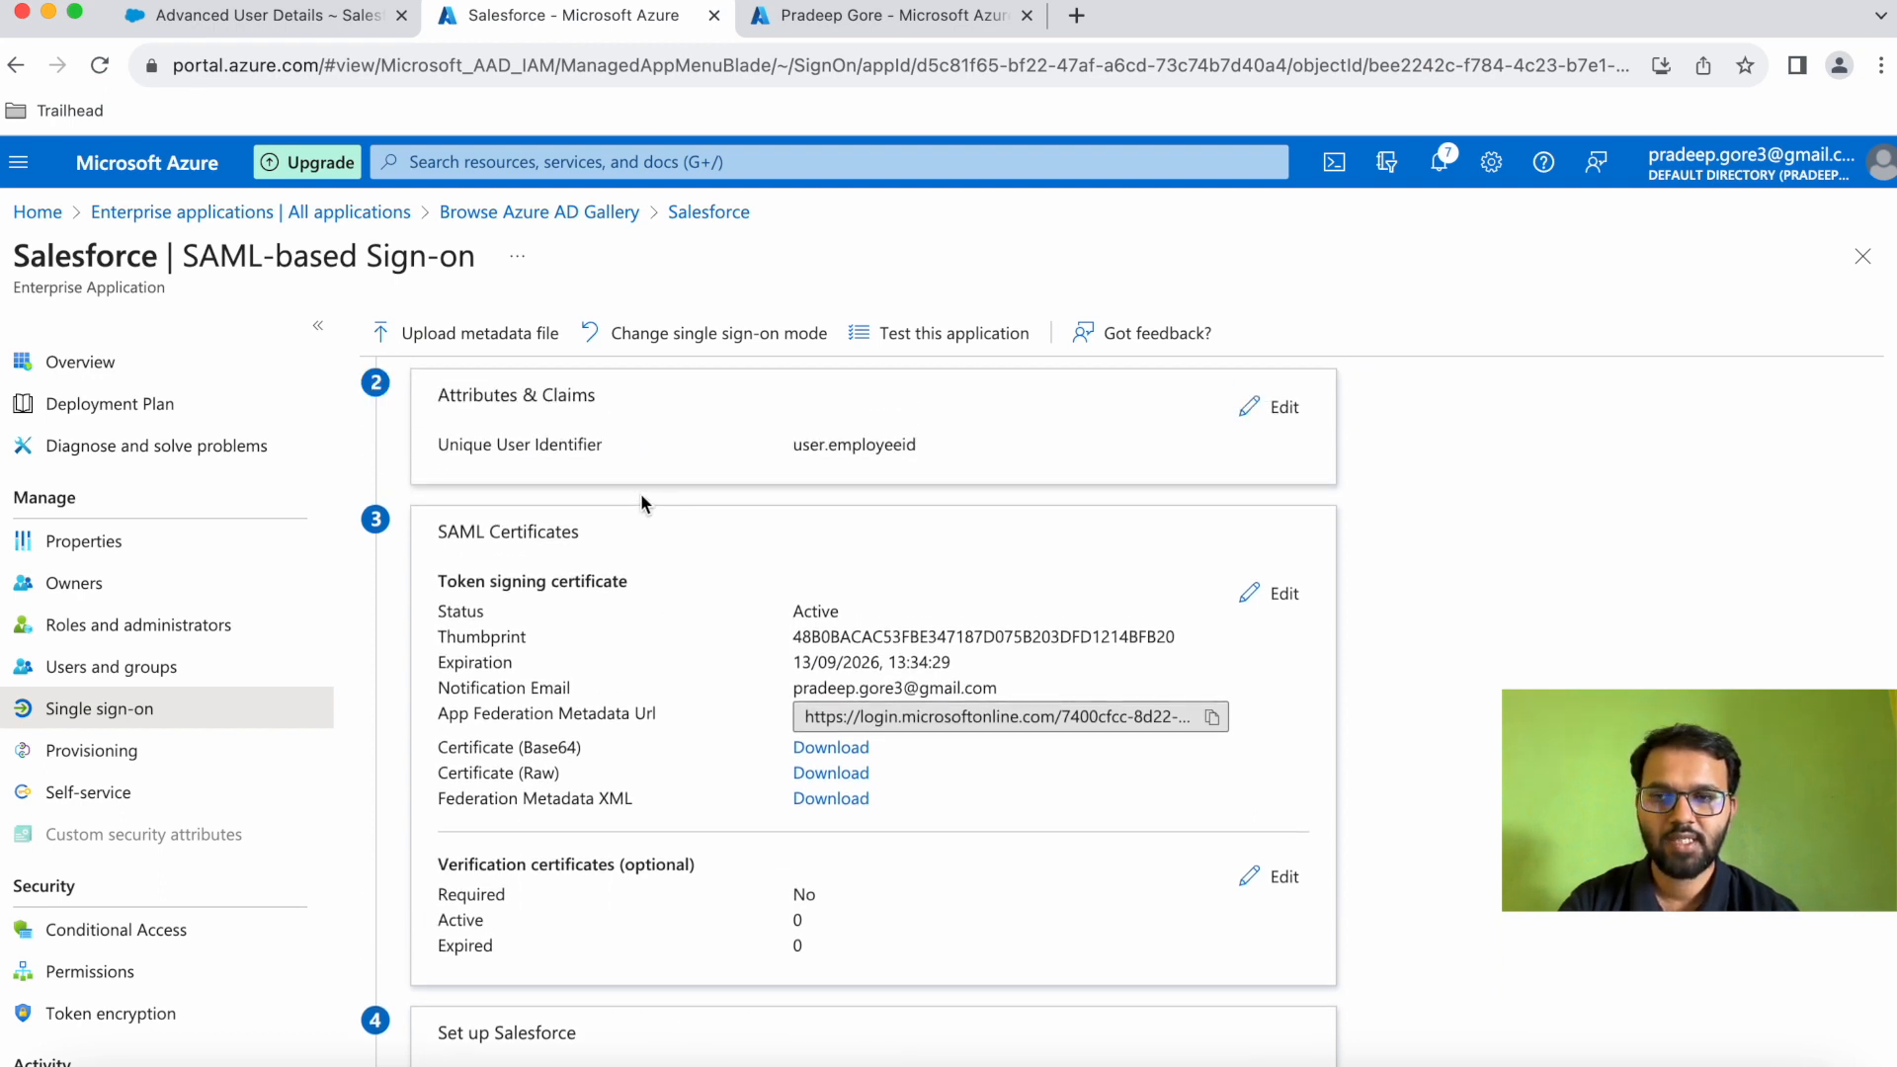
{"action": "left_click", "coordinate": [828, 798]}
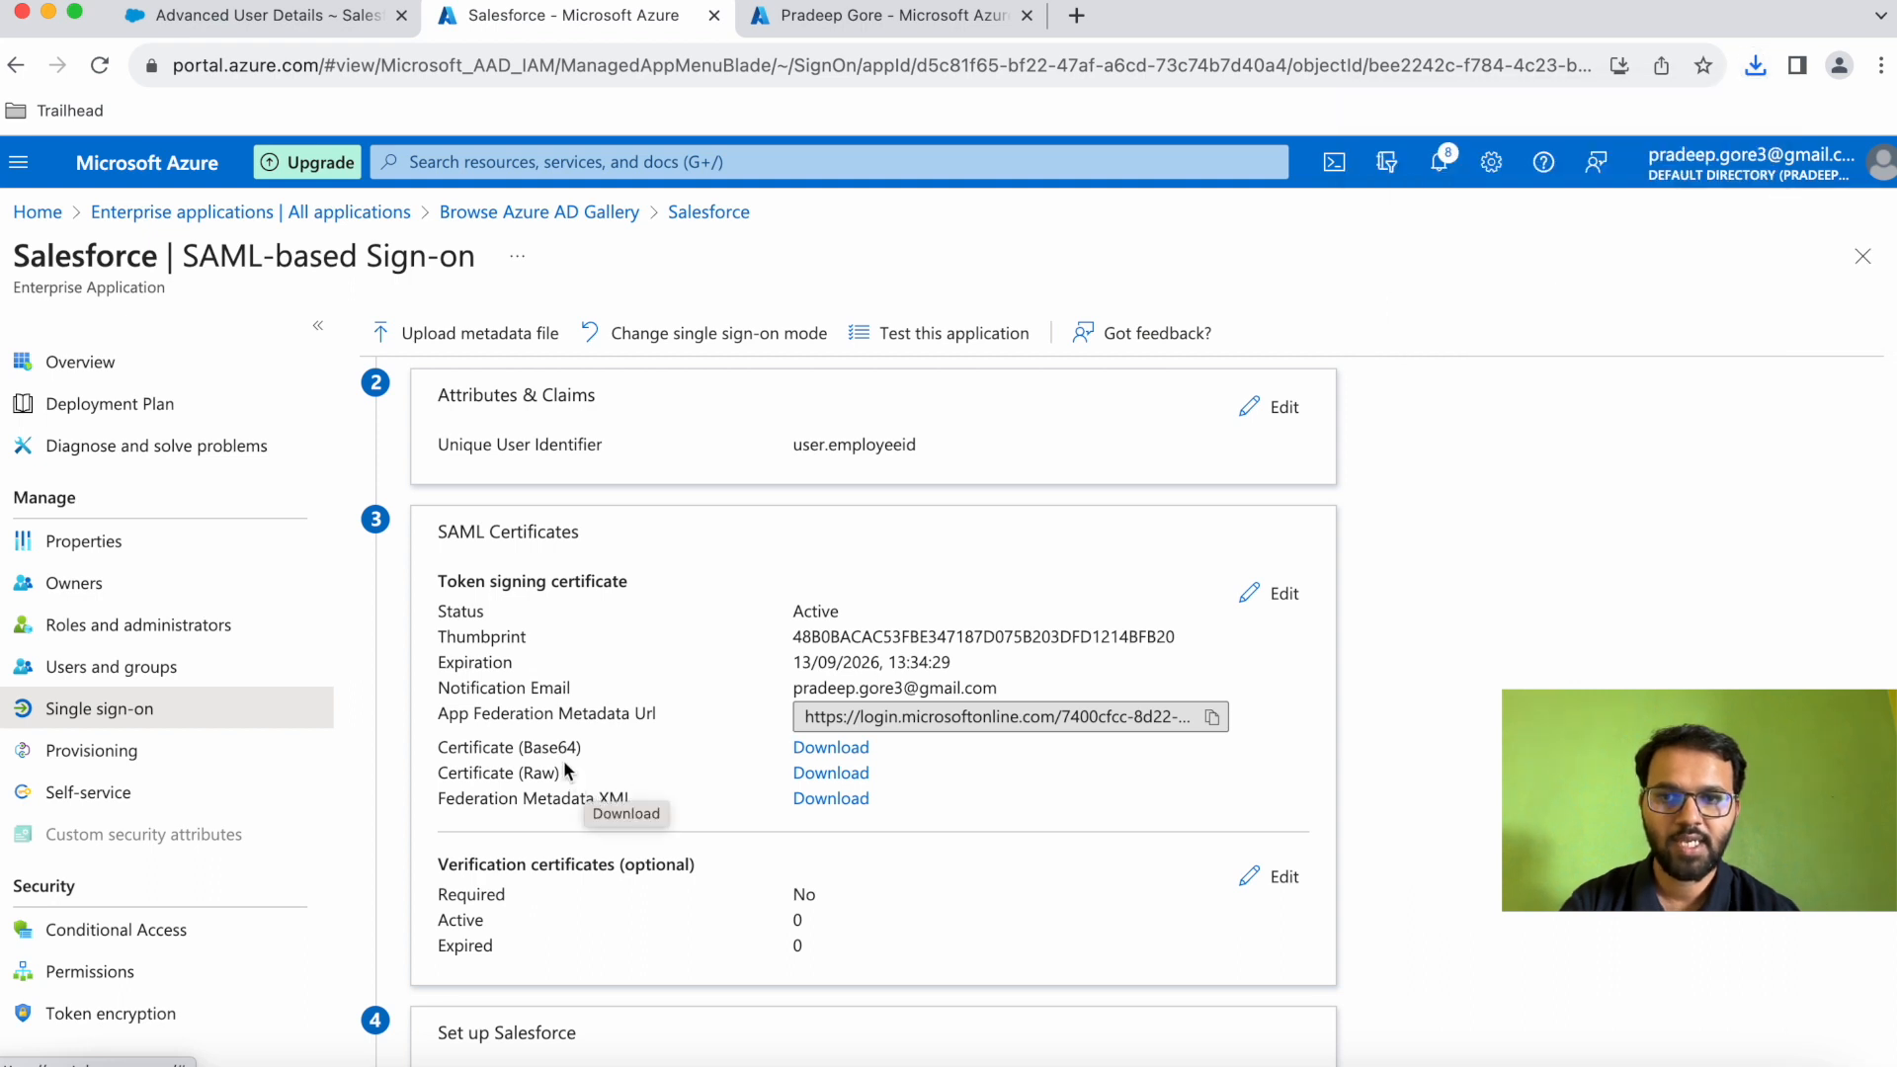
{"action": "left_click", "coordinate": [820, 758]}
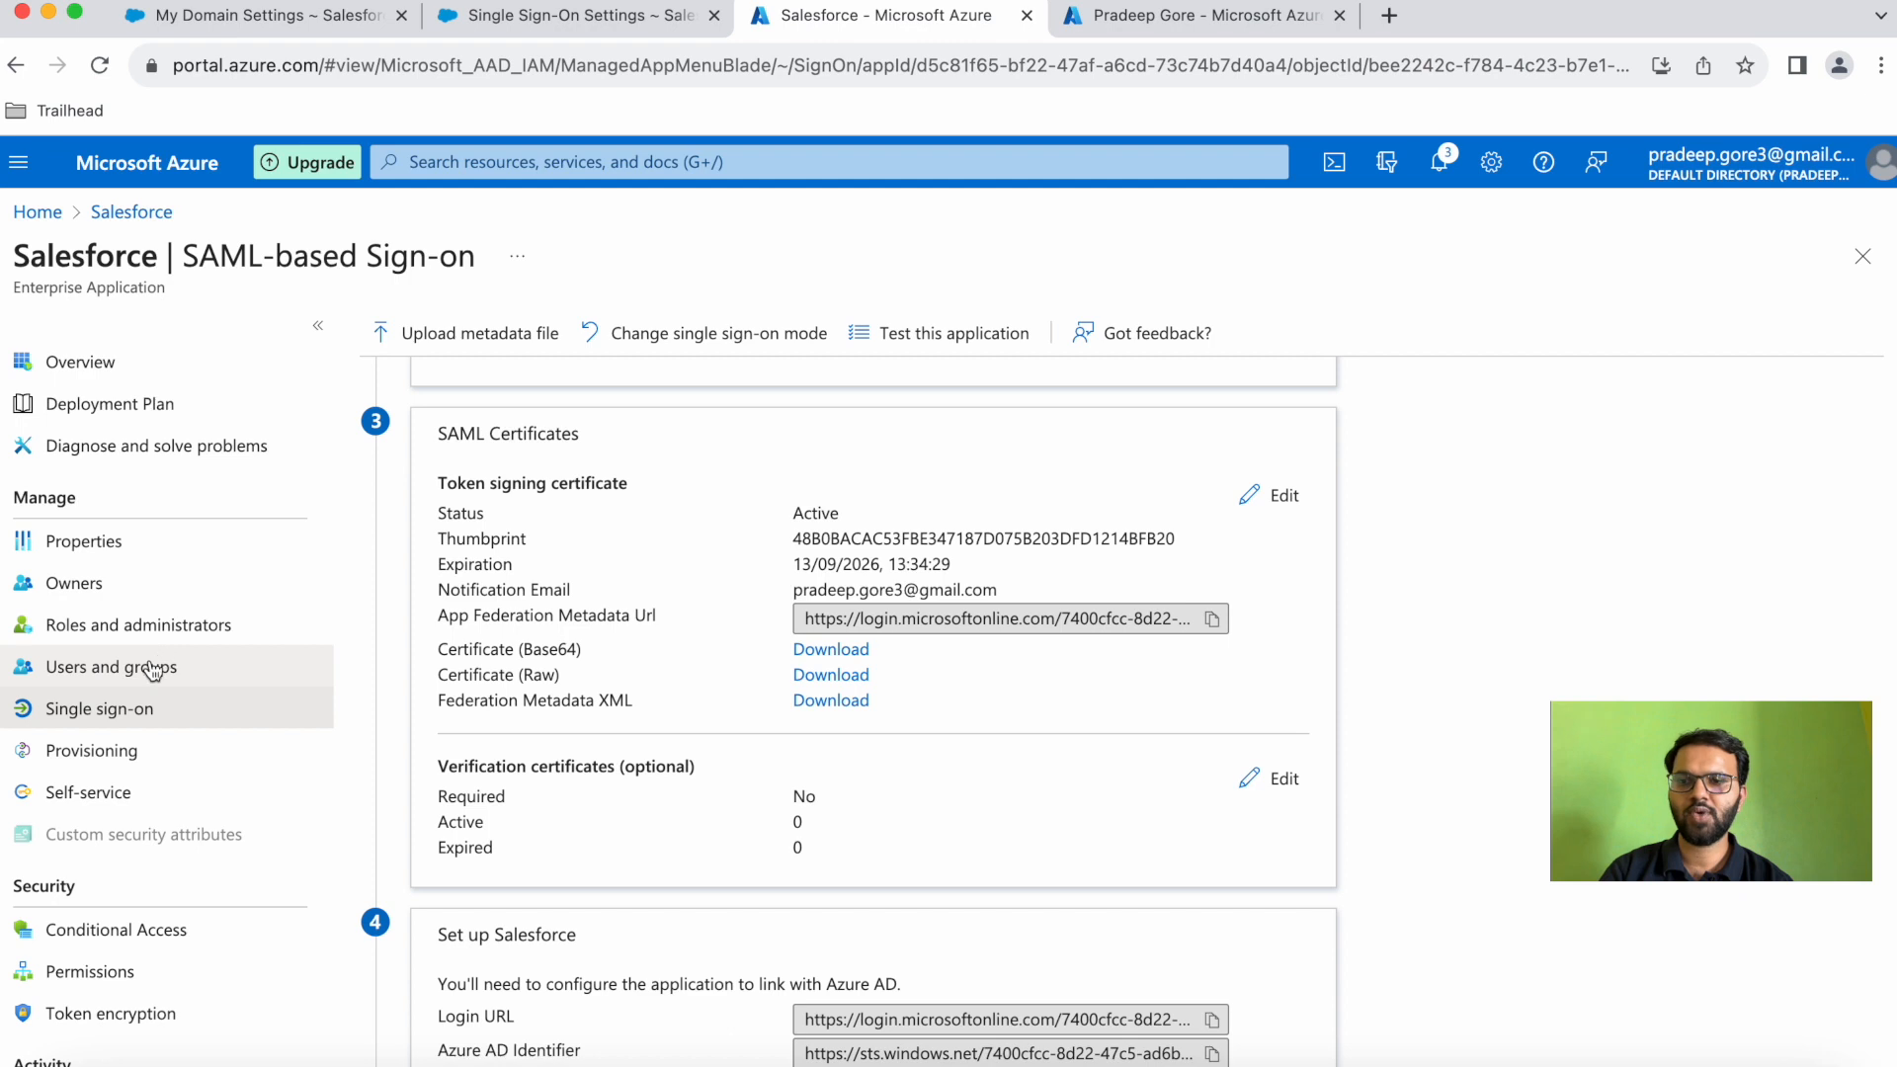
Assign the signed-in user to the Salesforce enterprise application with the System Administrator role
{"action": "left_click", "coordinate": [151, 666]}
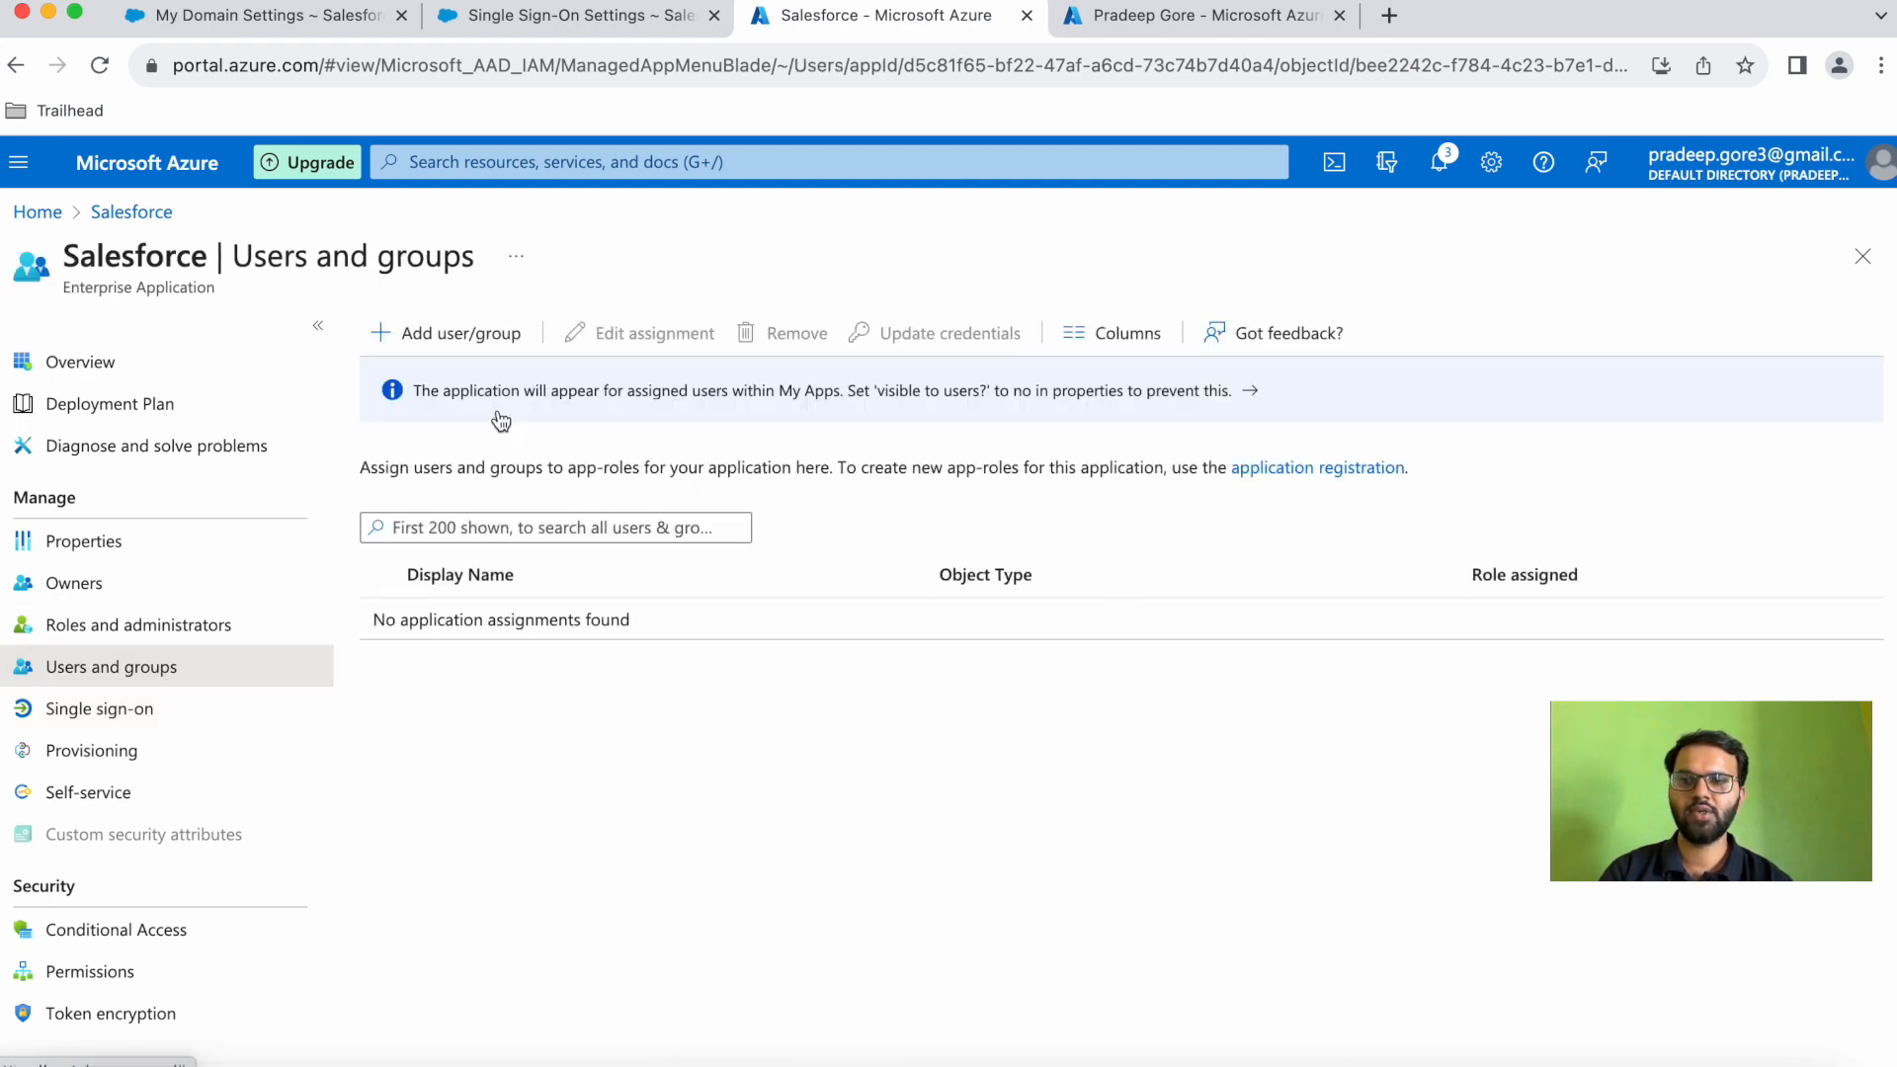
{"action": "left_click", "coordinate": [468, 335]}
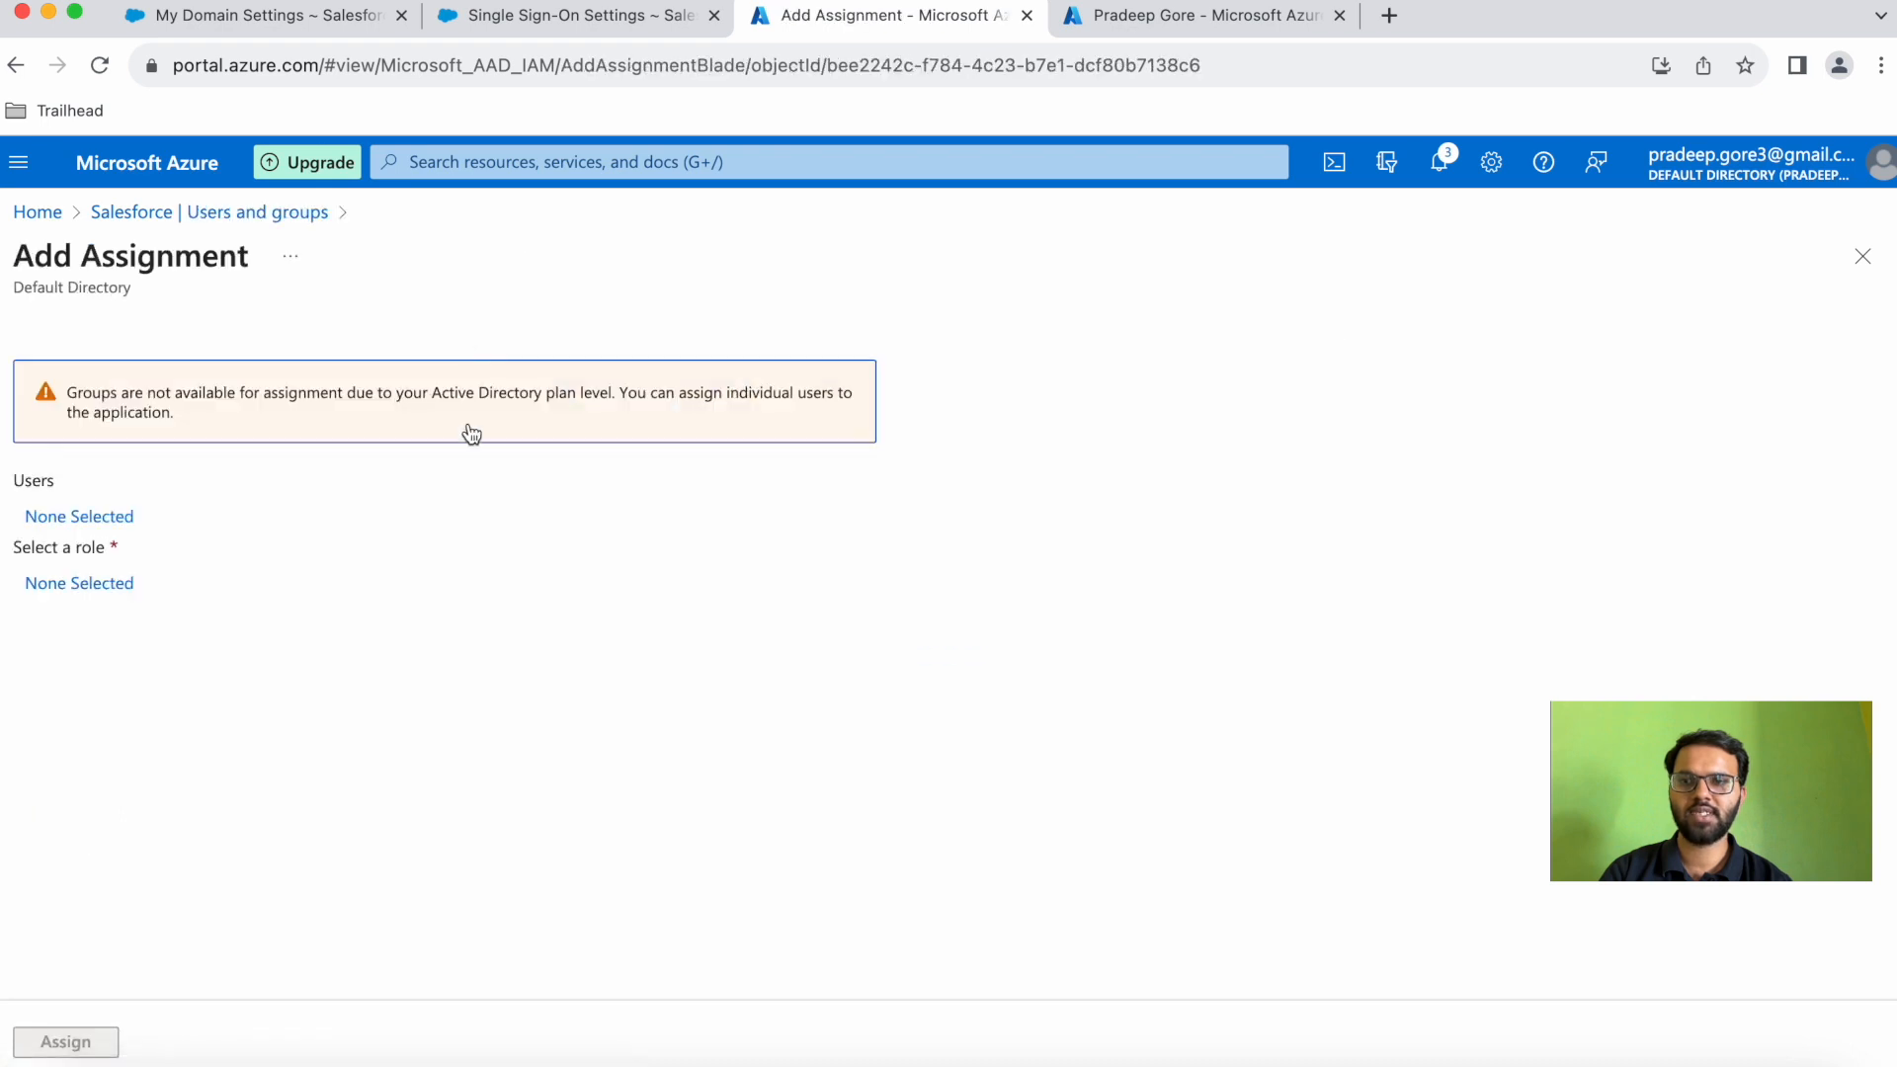
{"action": "left_click", "coordinate": [108, 520]}
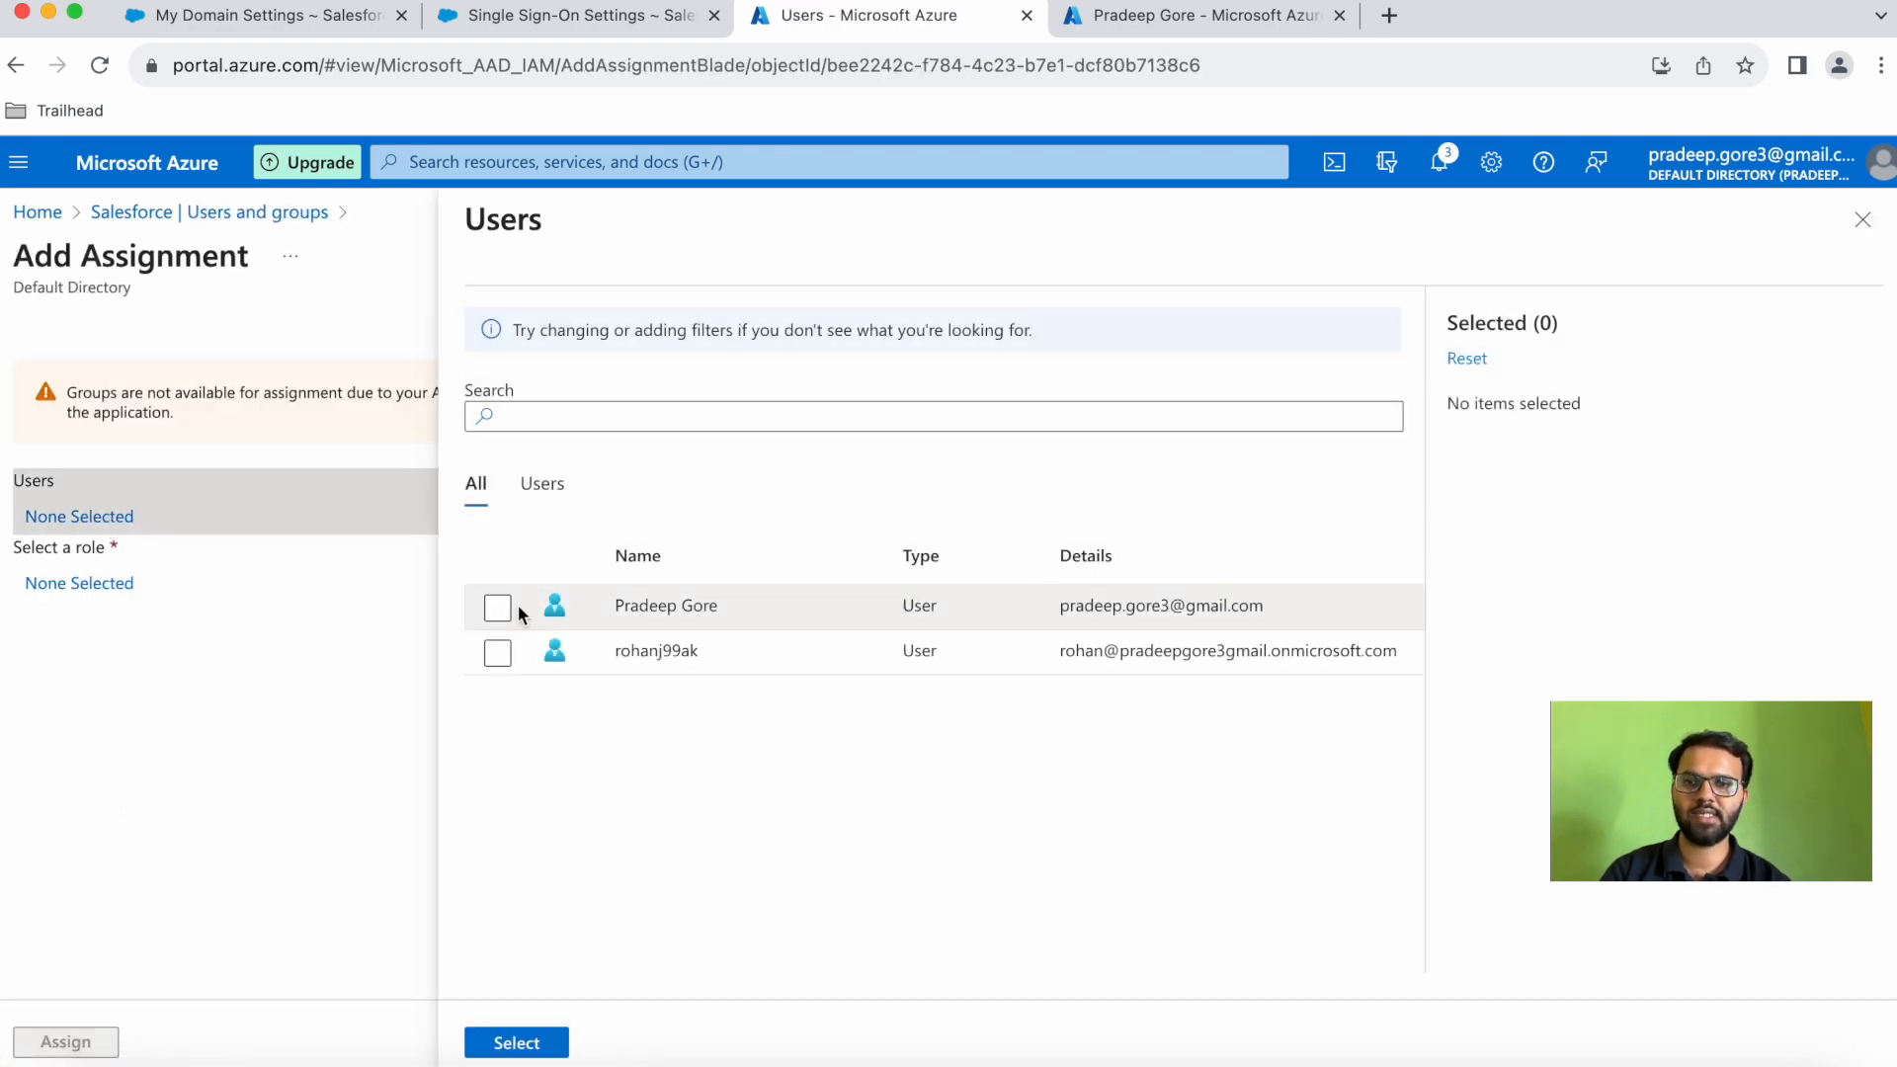
{"action": "left_click", "coordinate": [499, 608]}
{"action": "left_click", "coordinate": [524, 1043]}
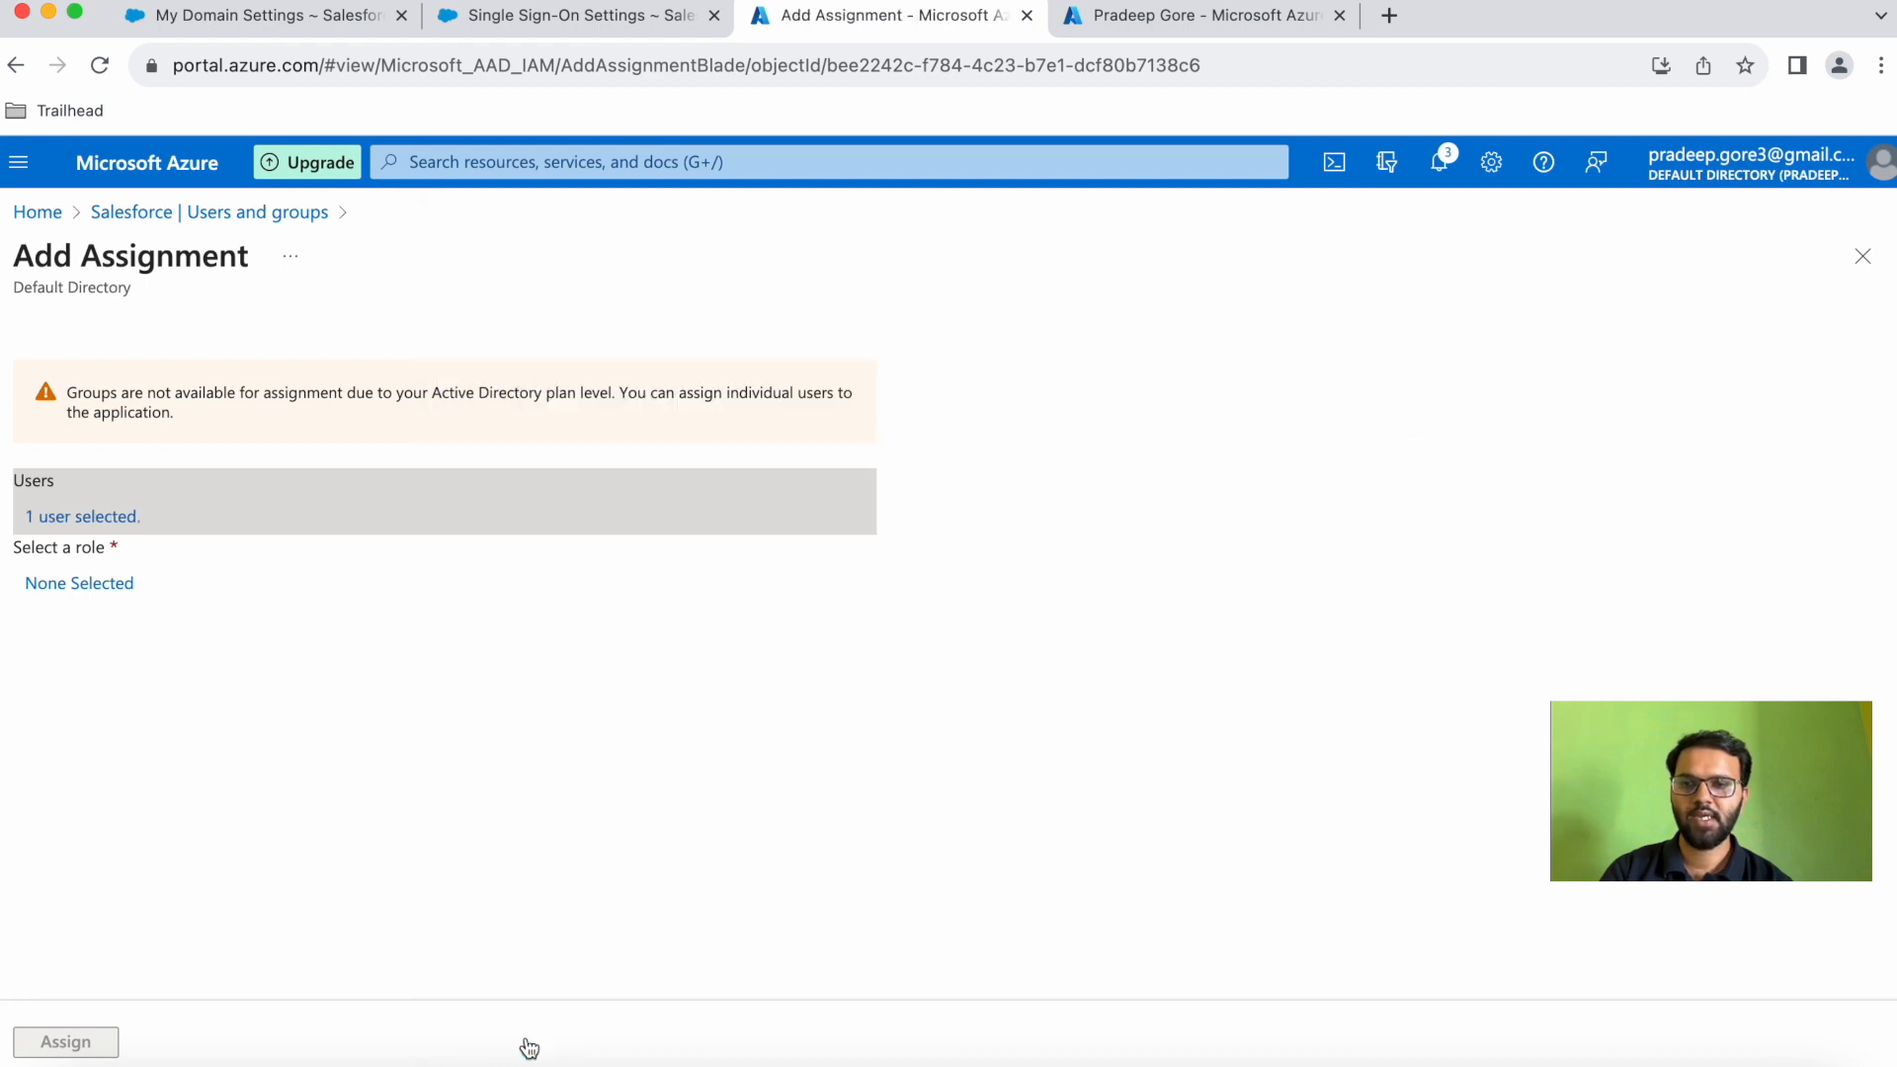
{"action": "left_click", "coordinate": [89, 585]}
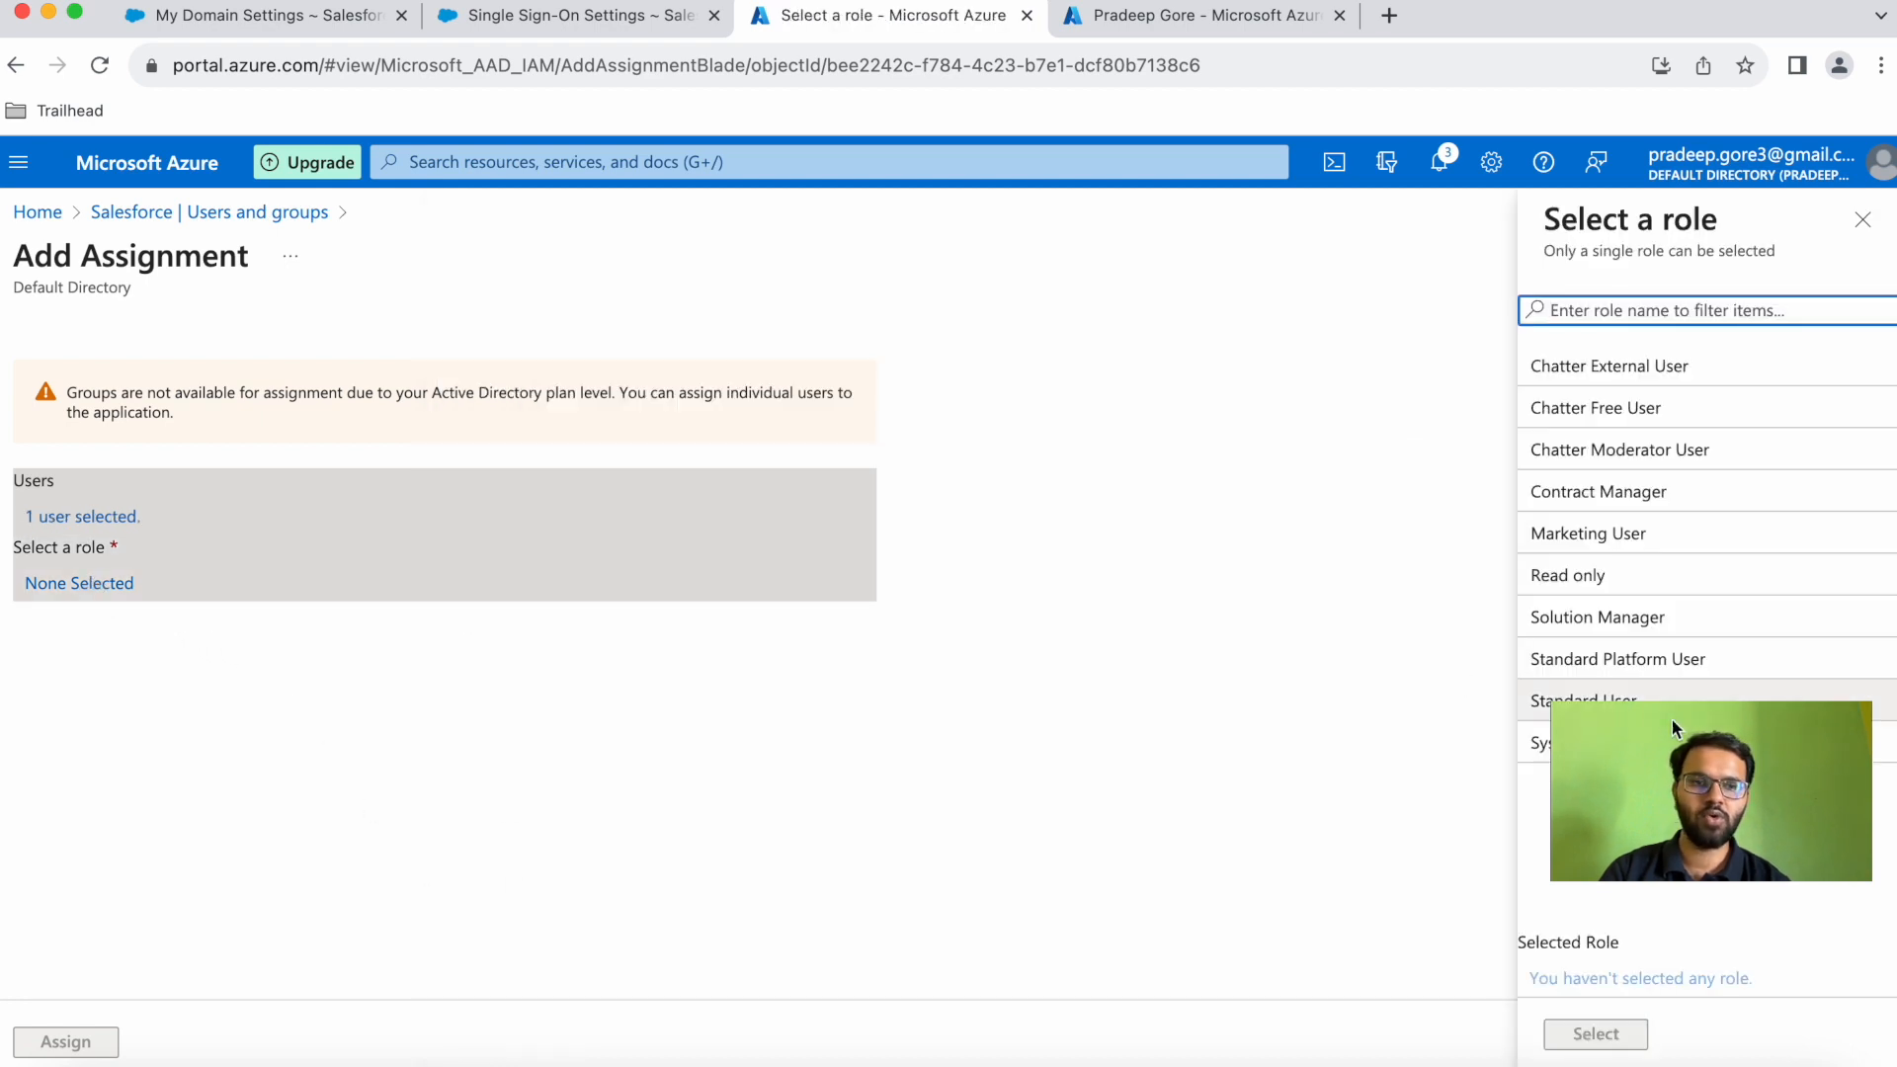
{"action": "left_click", "coordinate": [1538, 751]}
{"action": "left_click", "coordinate": [1594, 1036]}
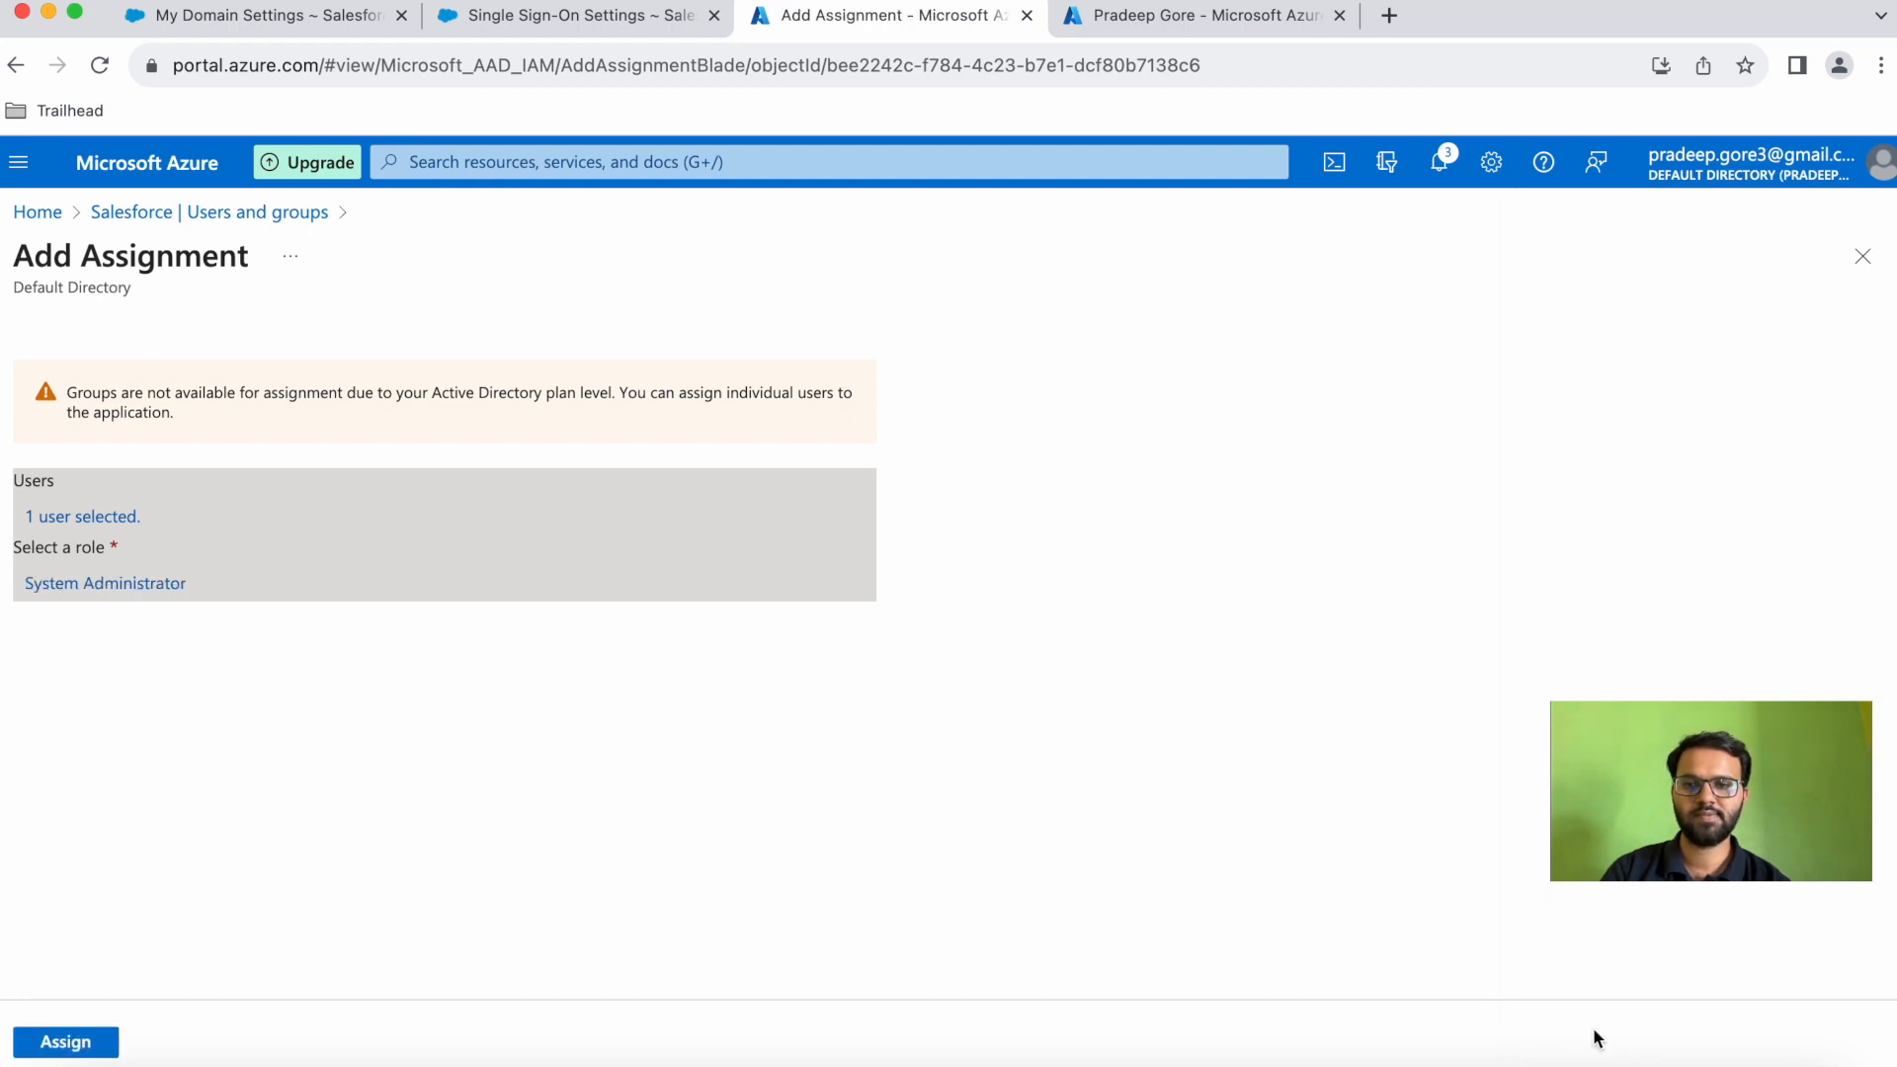
{"action": "left_click", "coordinate": [87, 1040]}
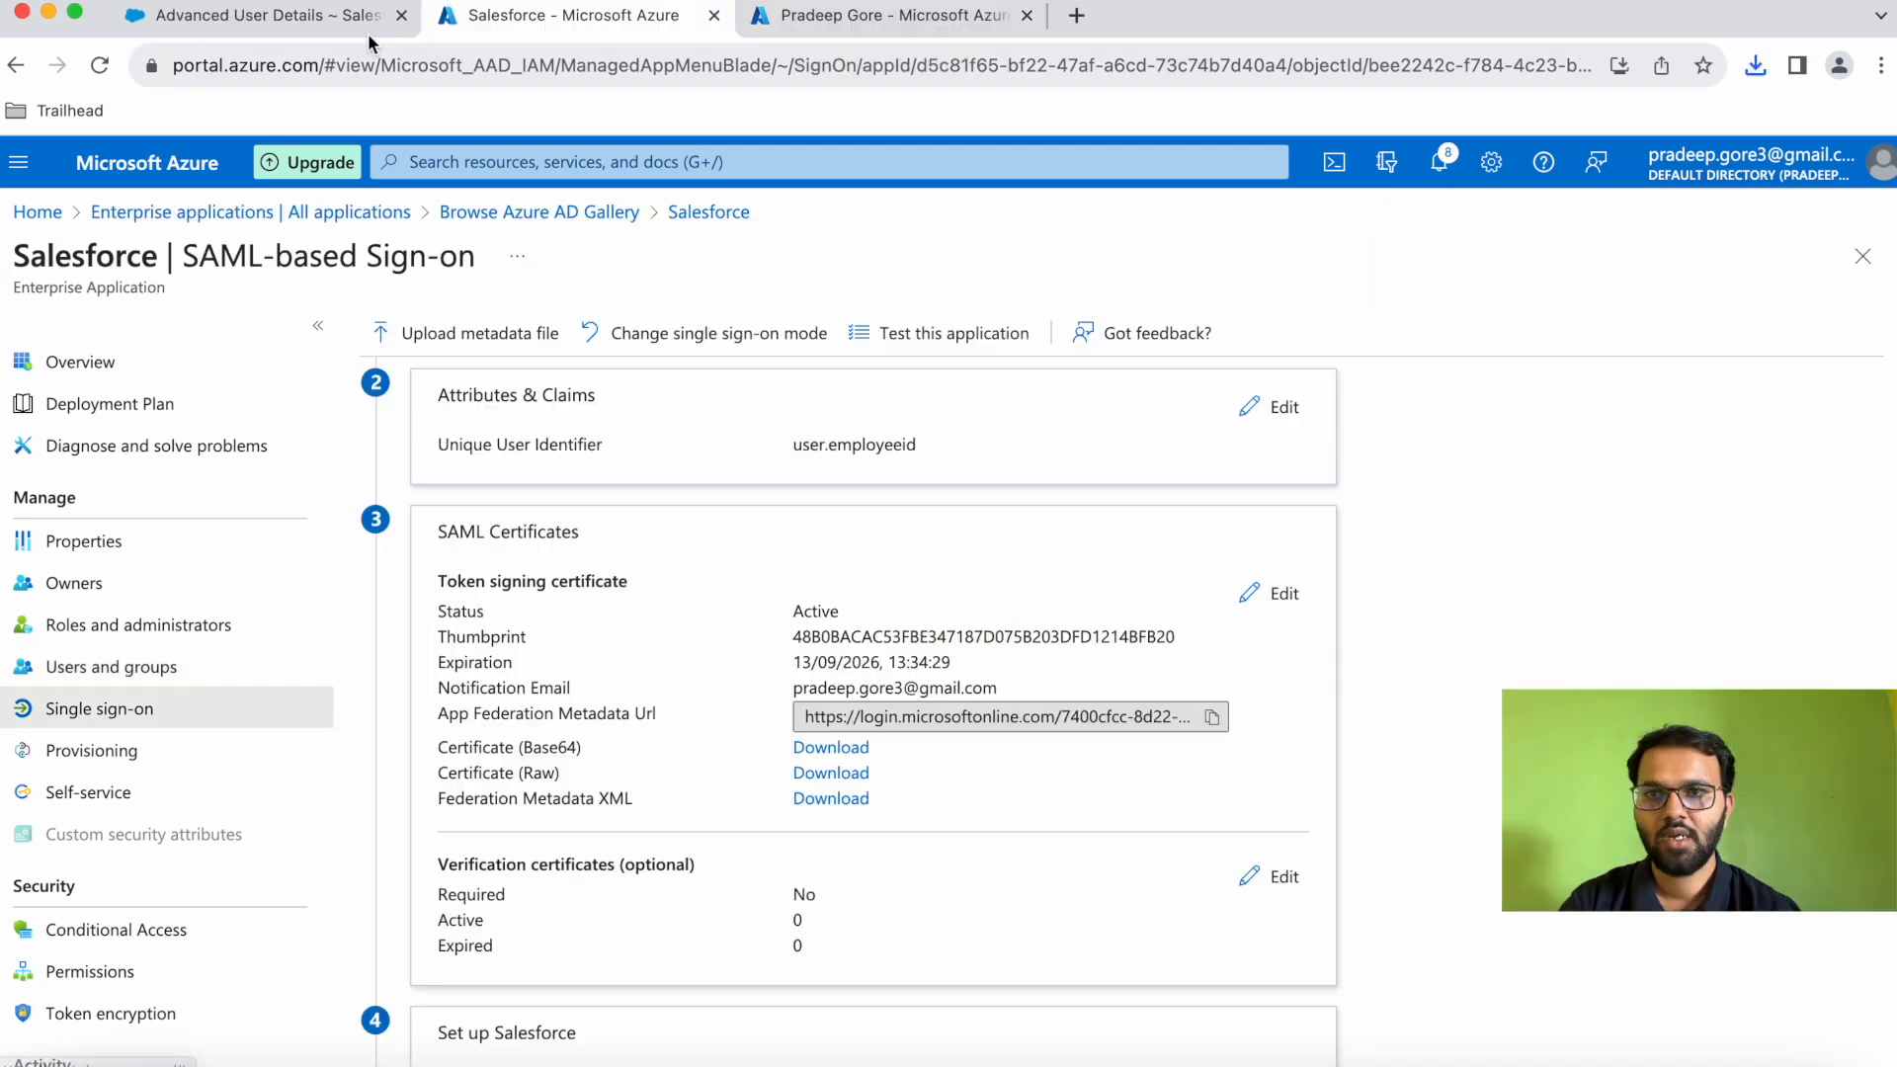
Switch back to the user's Advanced User Details page in Salesforce
{"action": "left_click", "coordinate": [323, 17]}
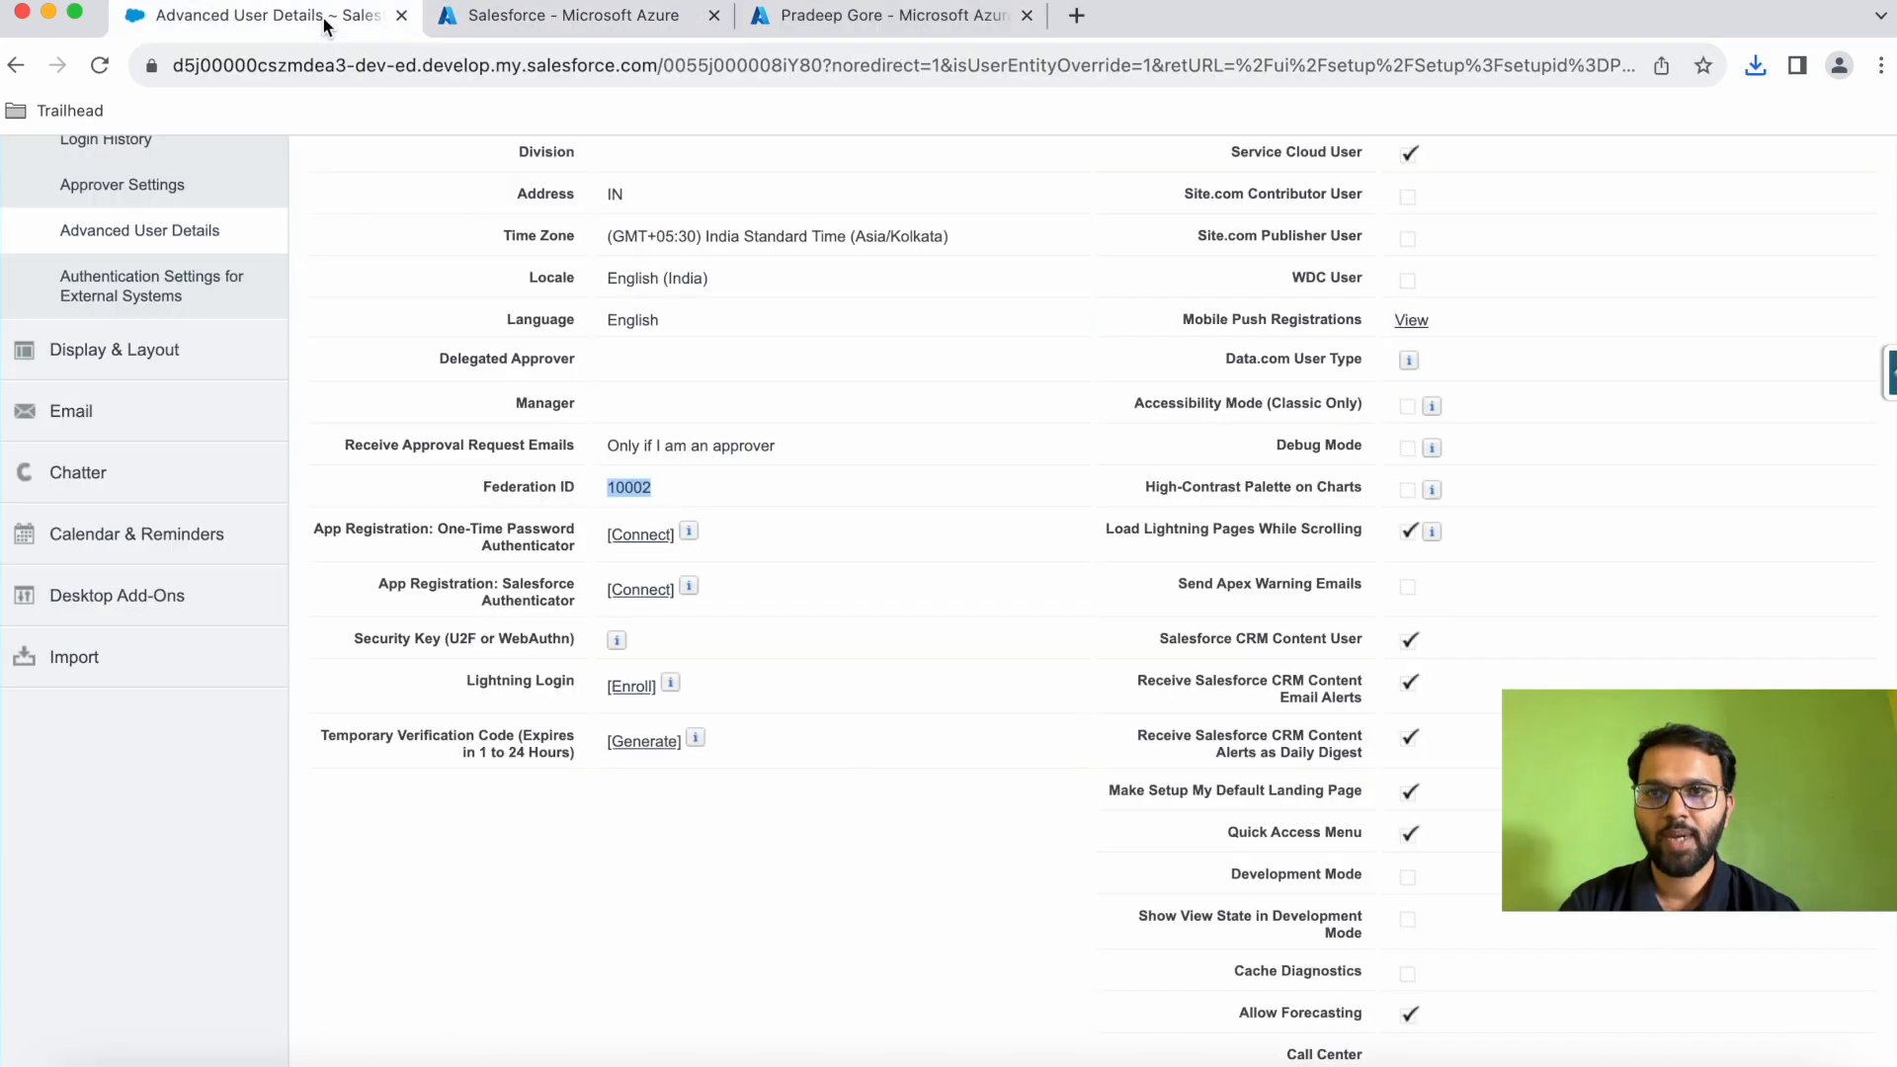
{"action": "scroll", "coordinate": [511, 401], "scroll_direction": "up", "scroll_amount": 7}
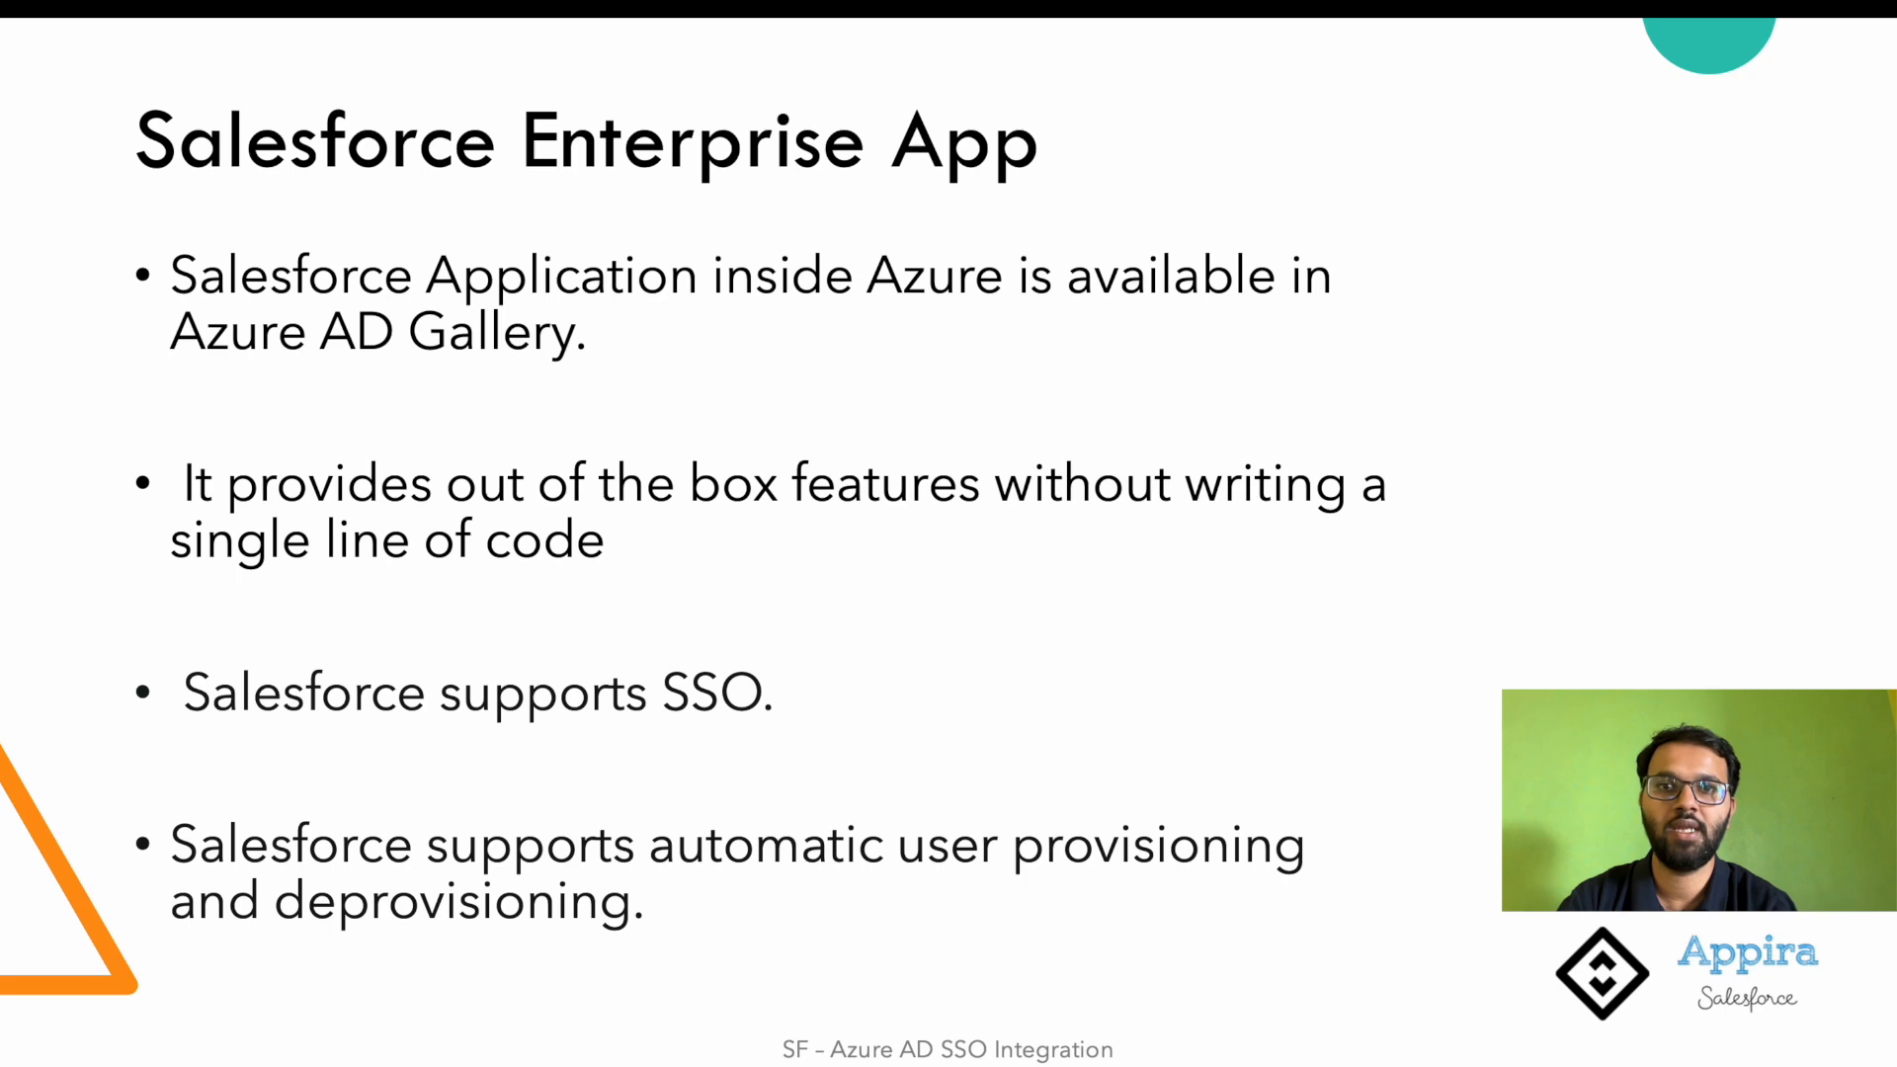
{"action": "key", "text": "Right"}
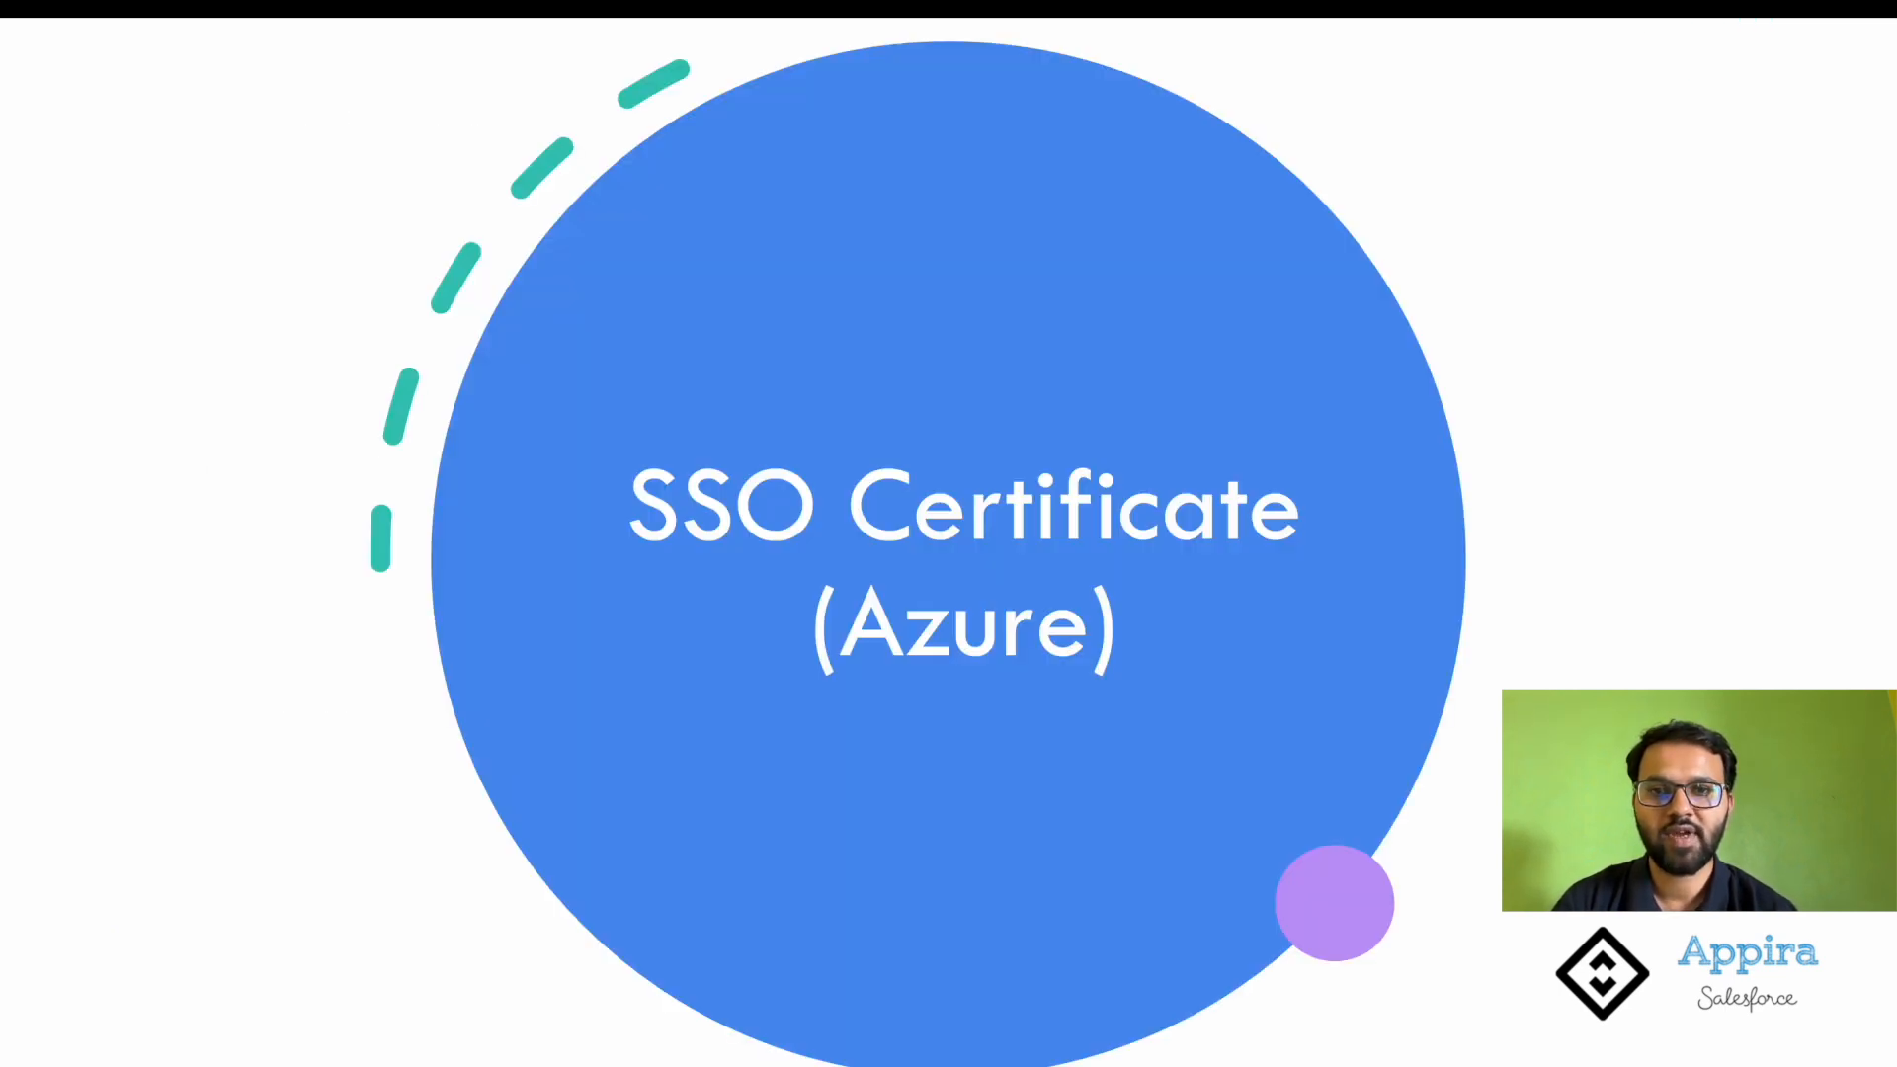
{"action": "key", "text": "Right"}
{"action": "key", "text": "Left"}
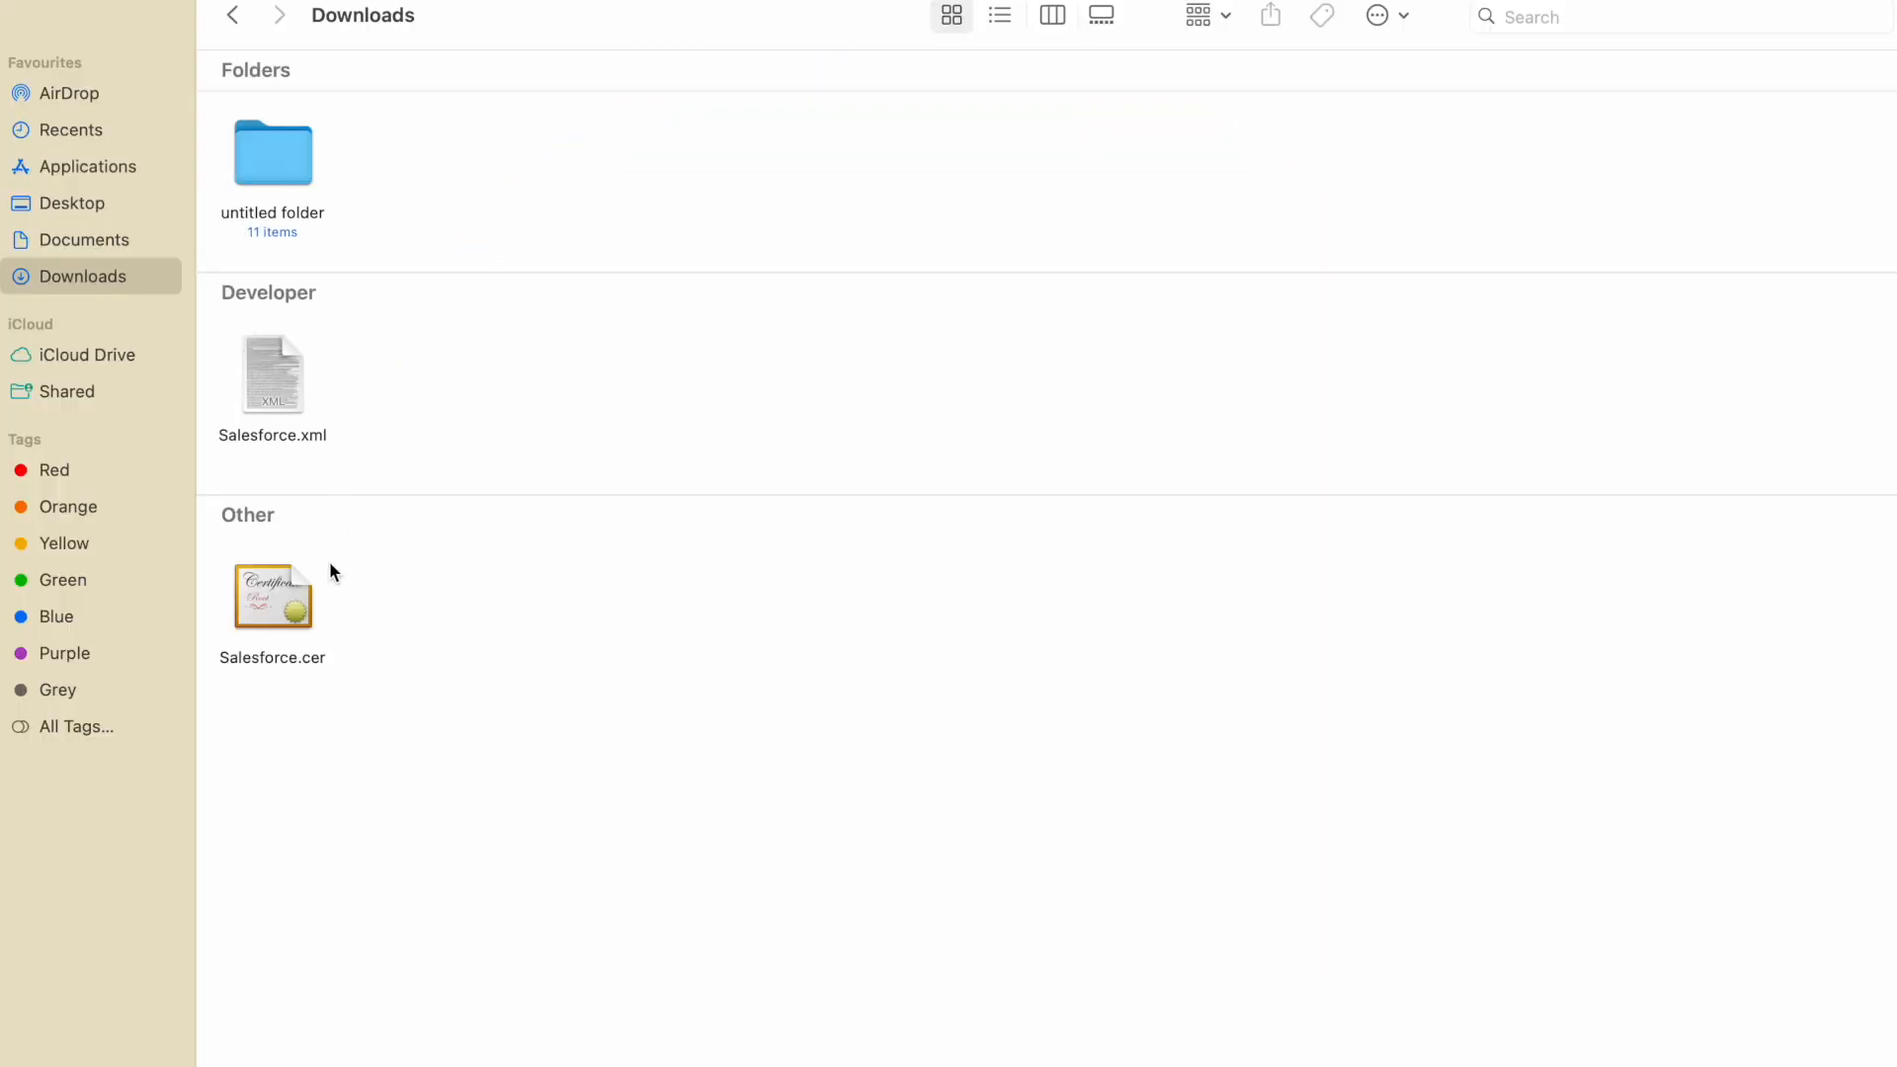
Check the downloaded Salesforce.xml and Salesforce.cer files in the Downloads folder
{"action": "left_click", "coordinate": [278, 397]}
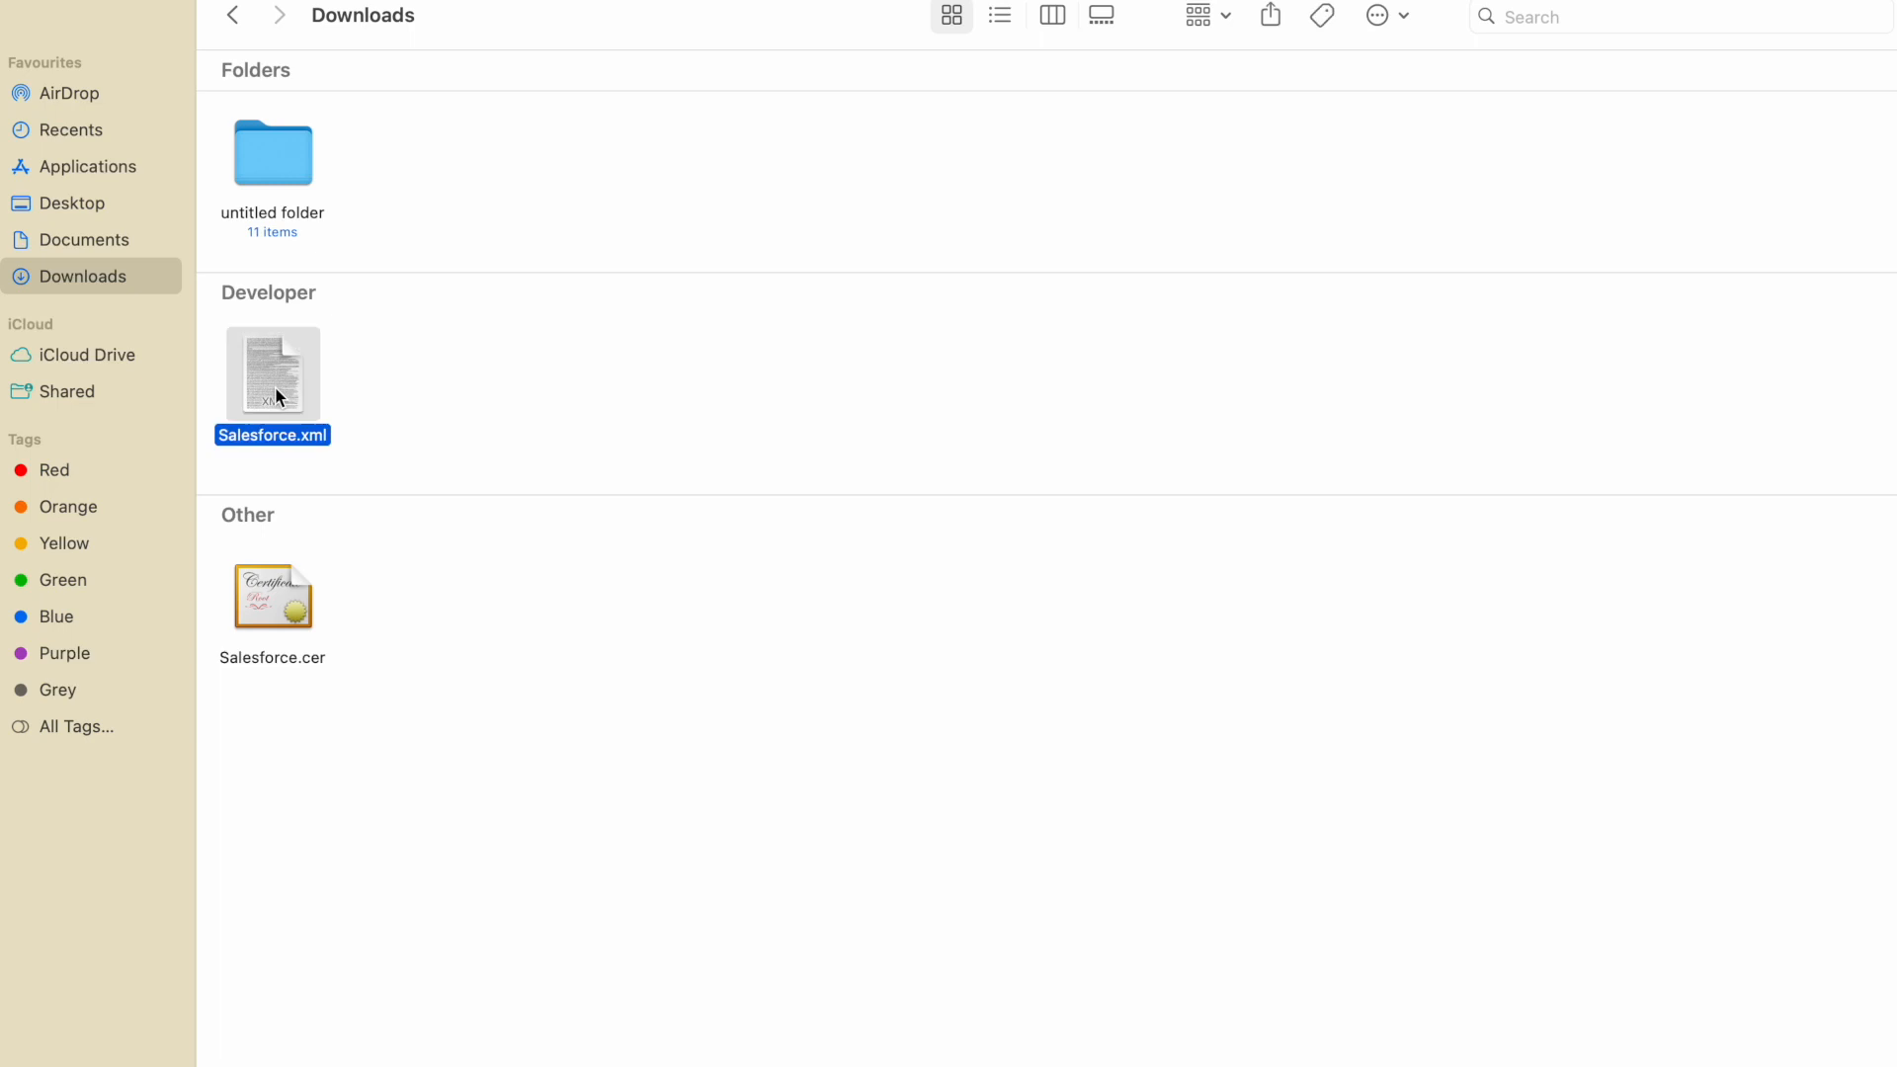
{"action": "left_click", "coordinate": [285, 601]}
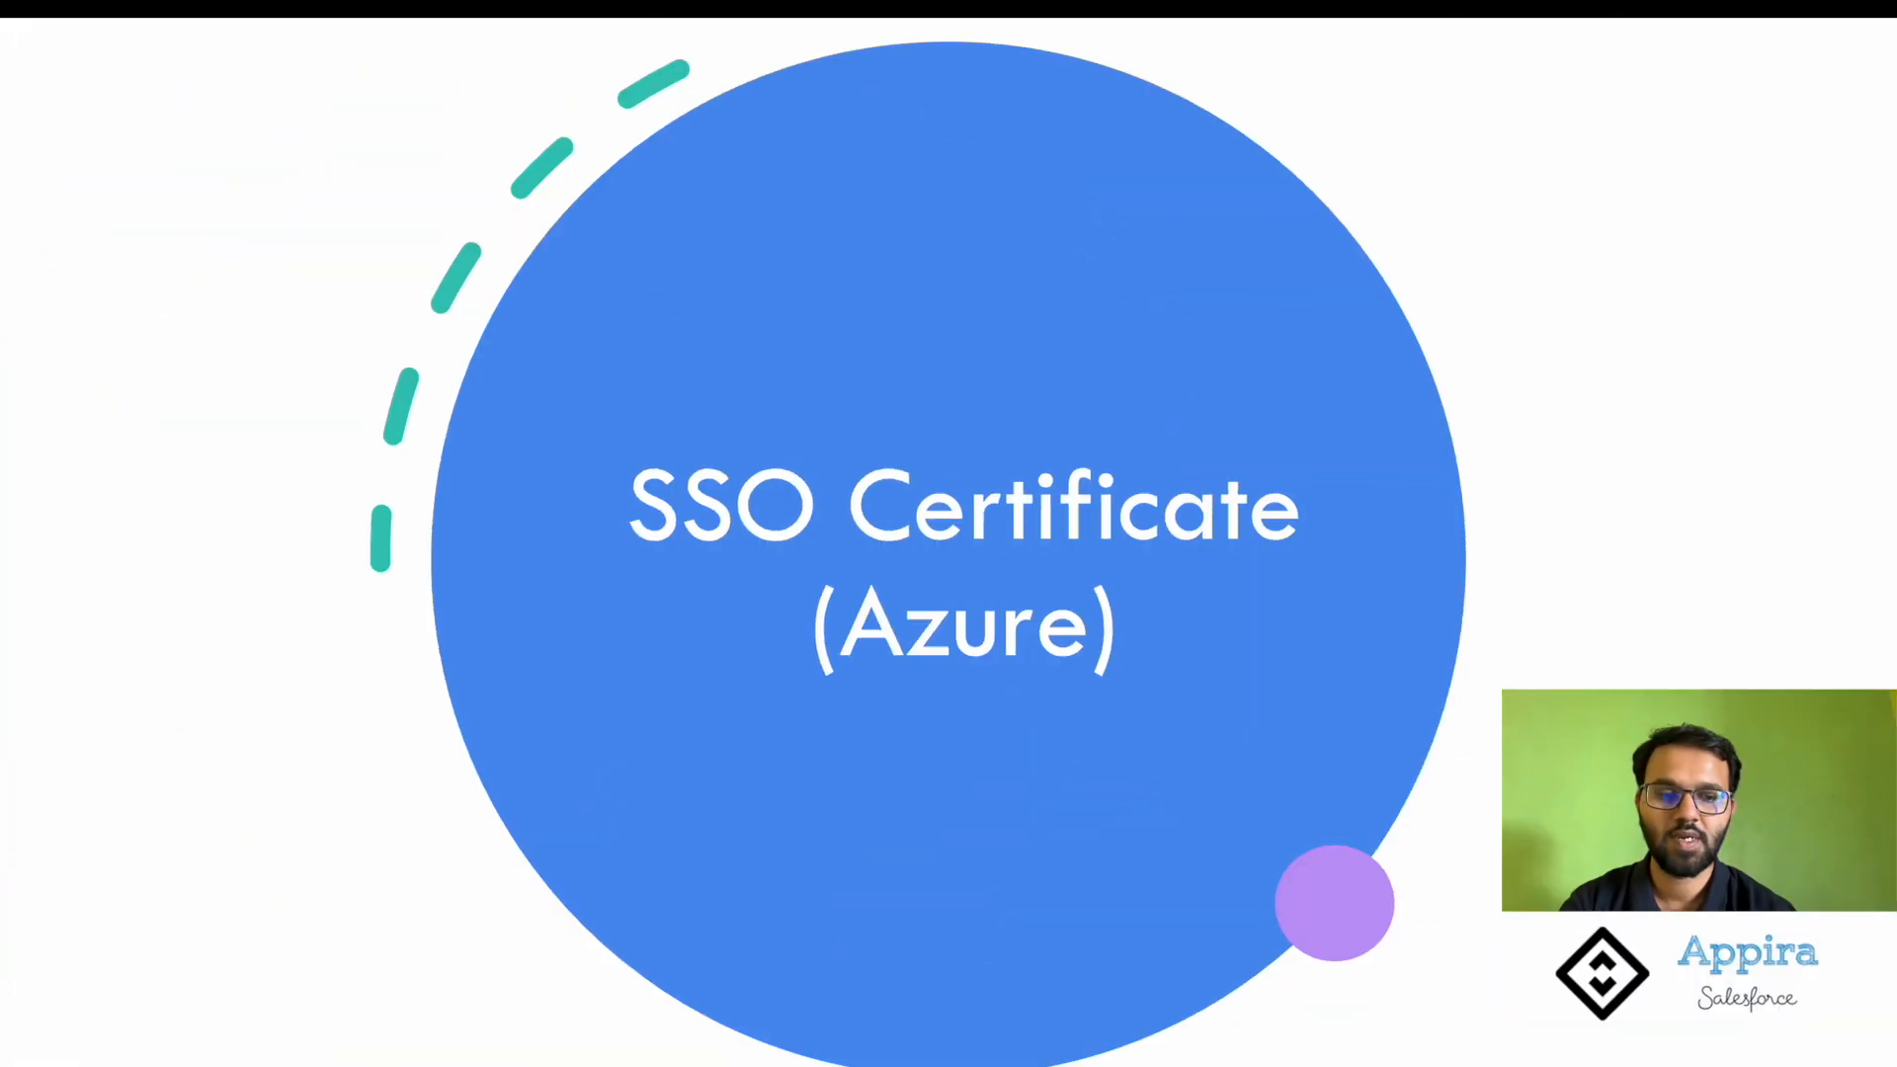
{"action": "key", "text": "Right"}
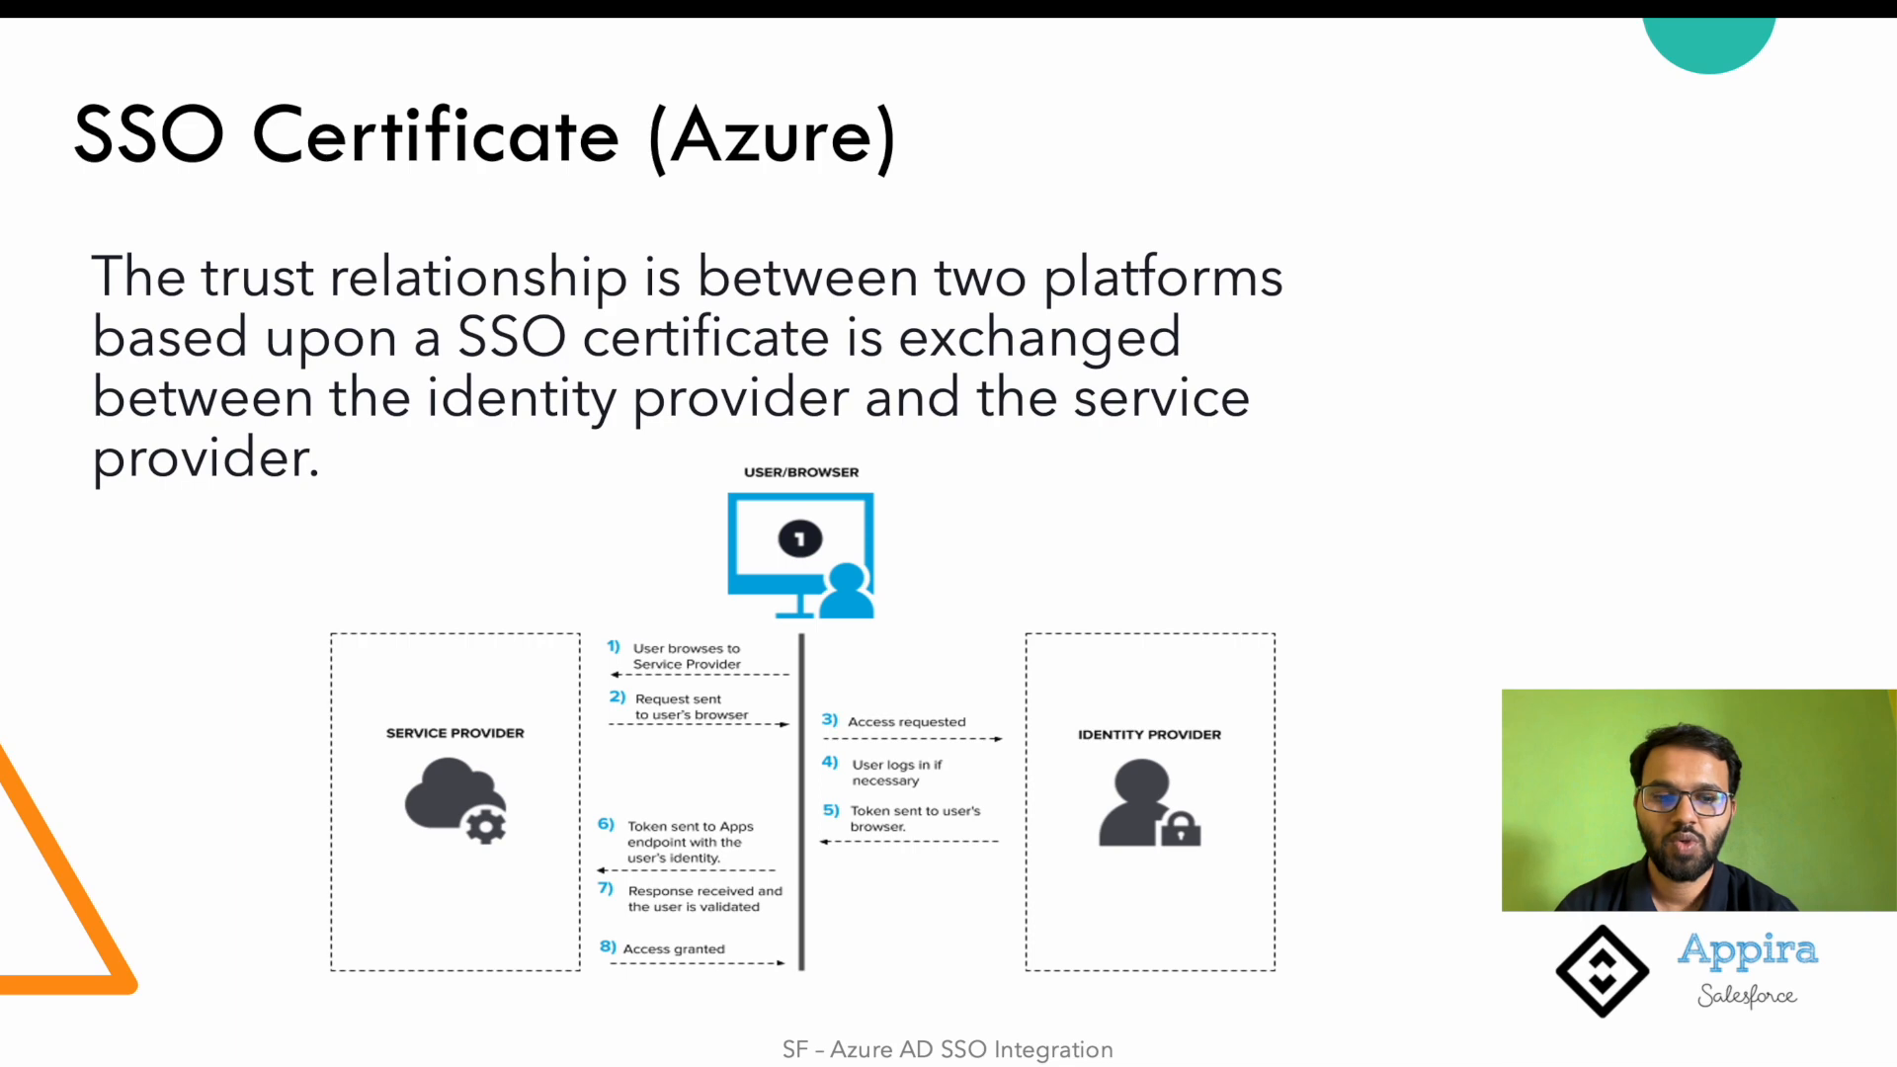
{"action": "key", "text": "Right"}
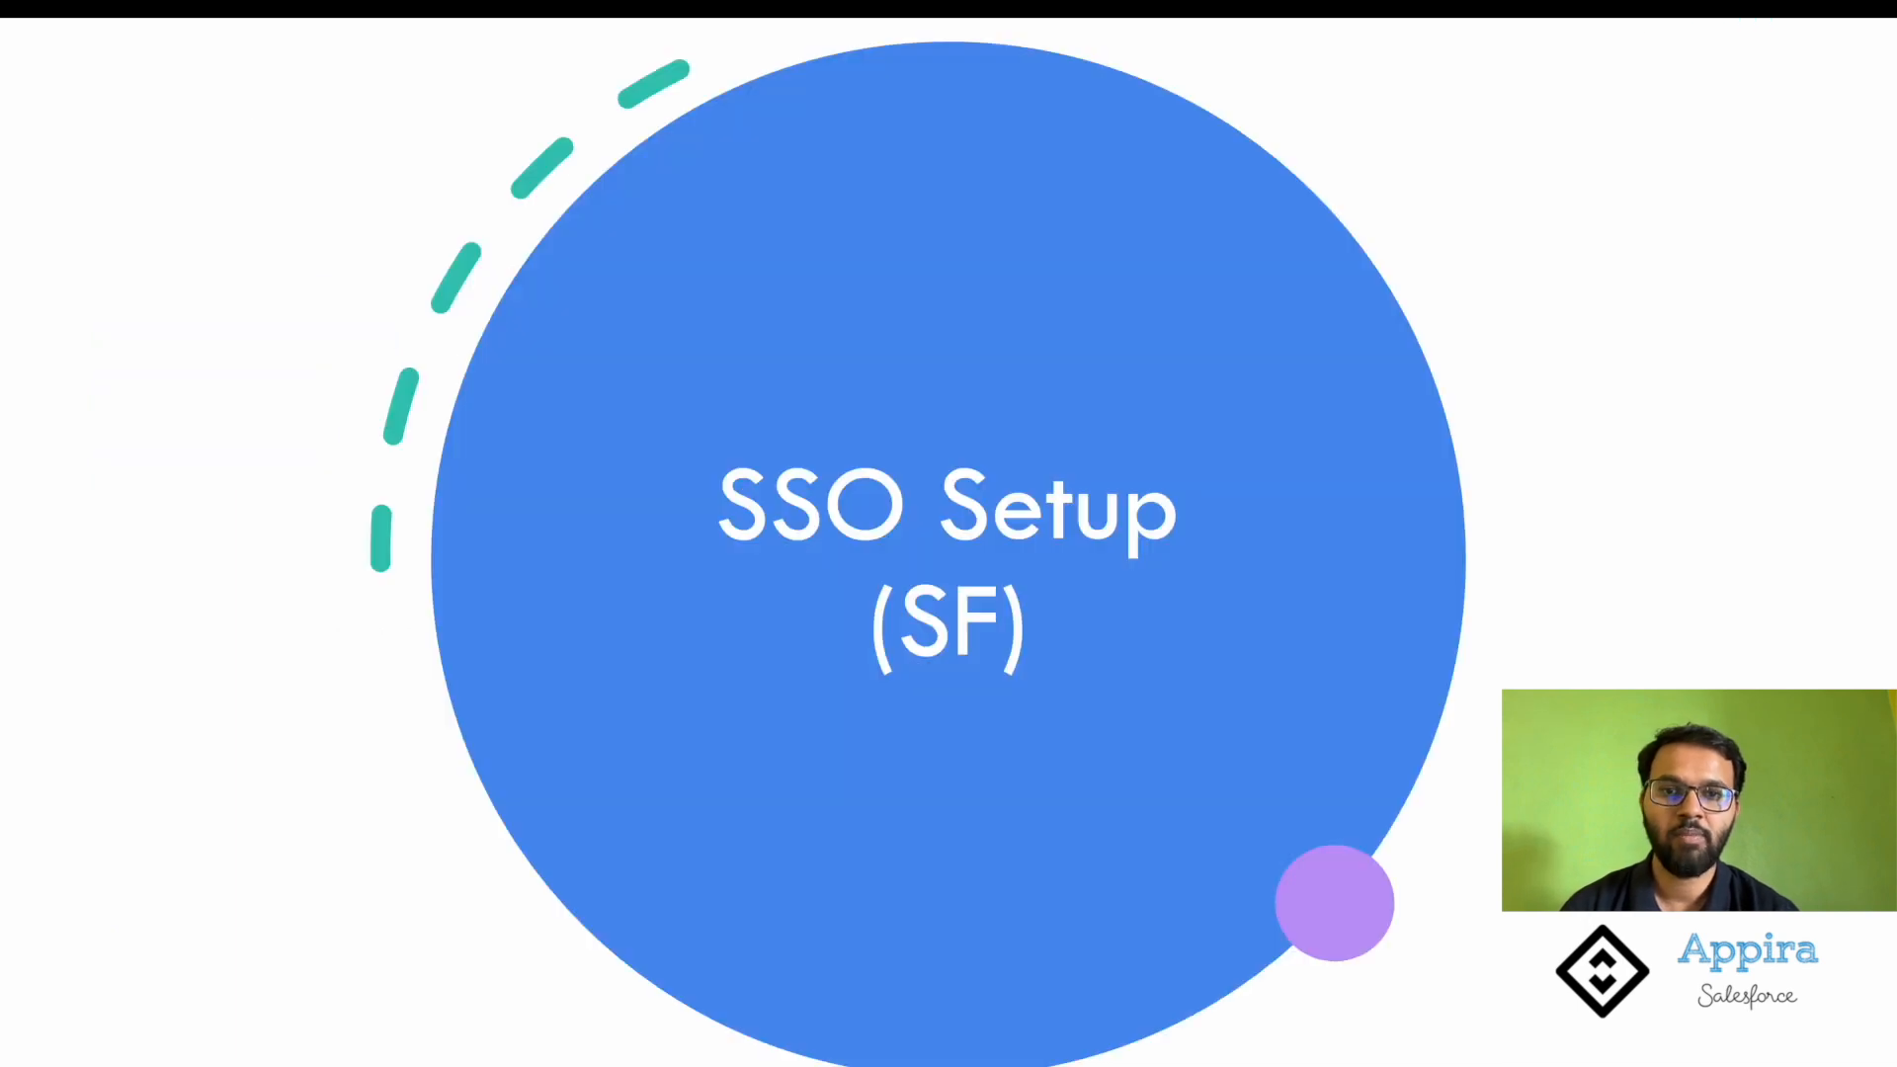
{"action": "key", "text": "Right"}
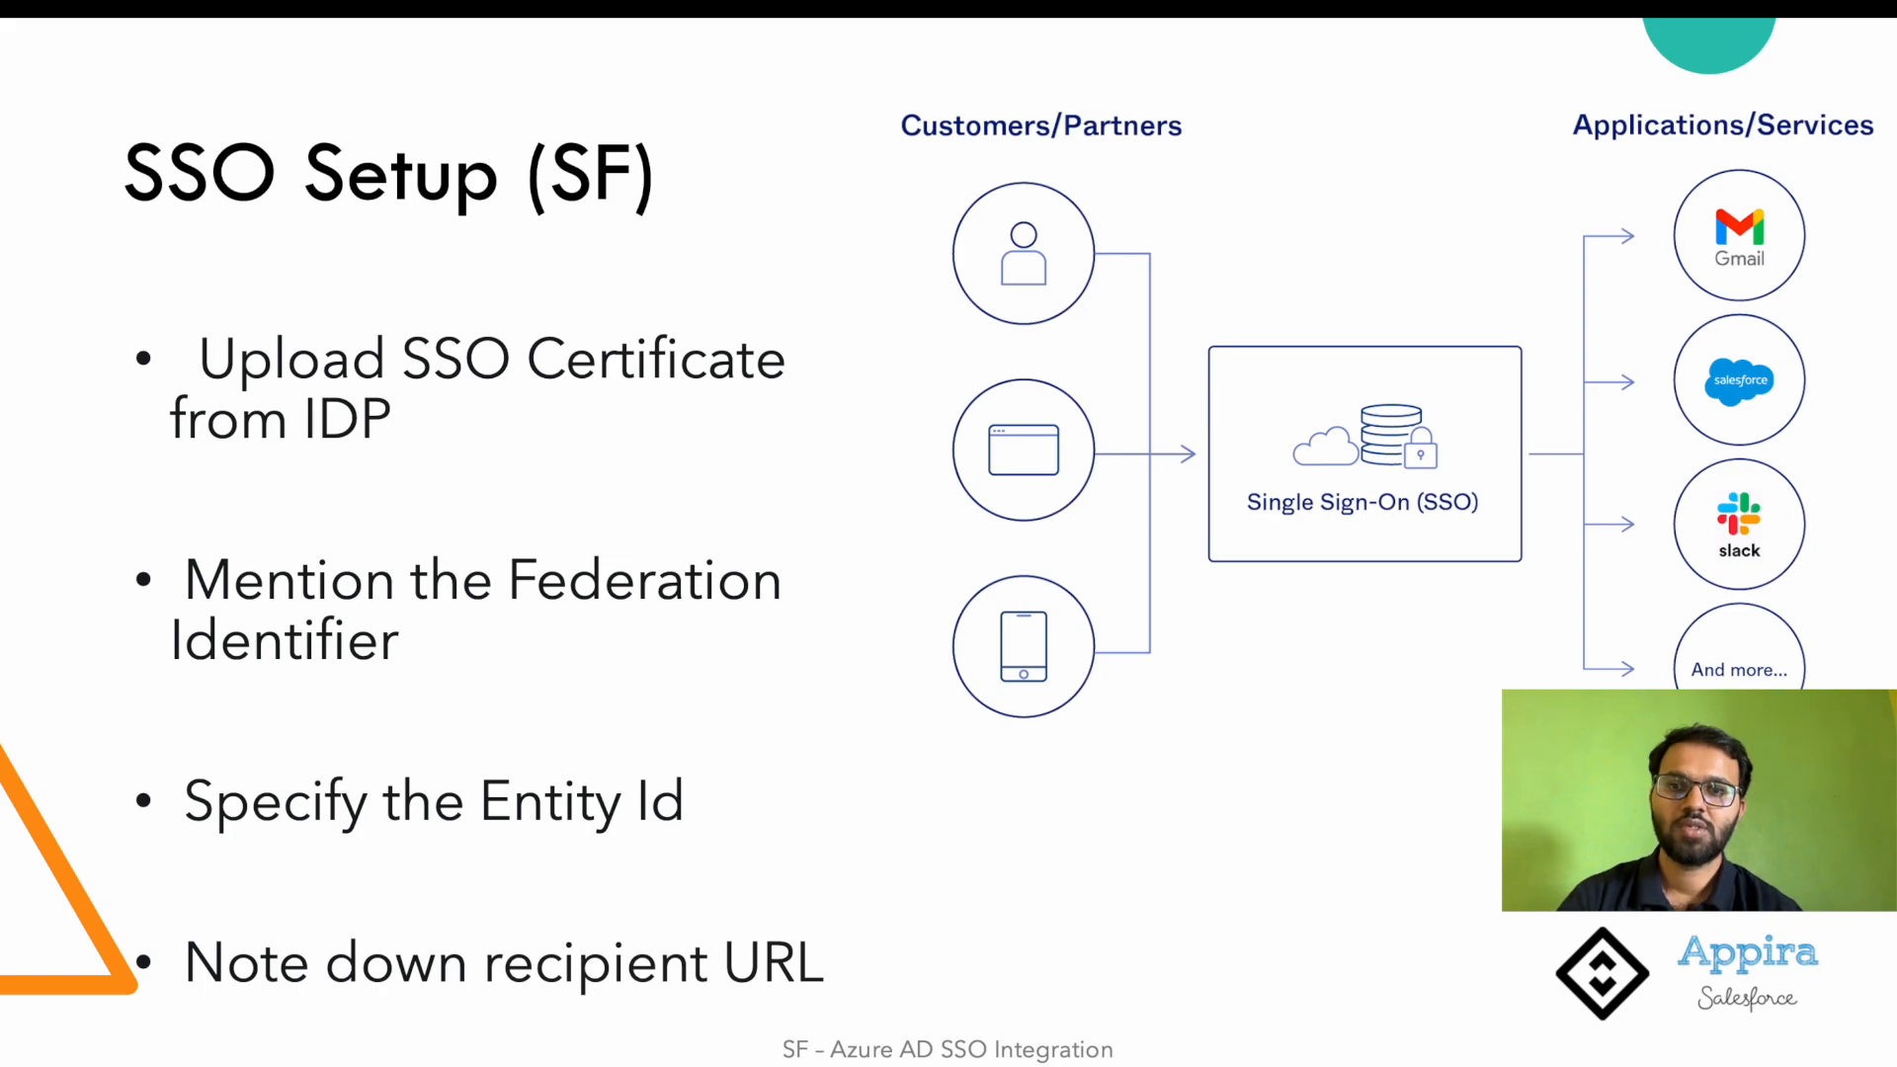
Switch to Salesforce's Single Sign-On Settings and create a SAML configuration from the metadata file Salesforce.xml in Downloads
{"action": "key", "text": "super+Tab"}
{"action": "key", "text": "super+Tab"}
{"action": "key", "text": "super+Tab"}
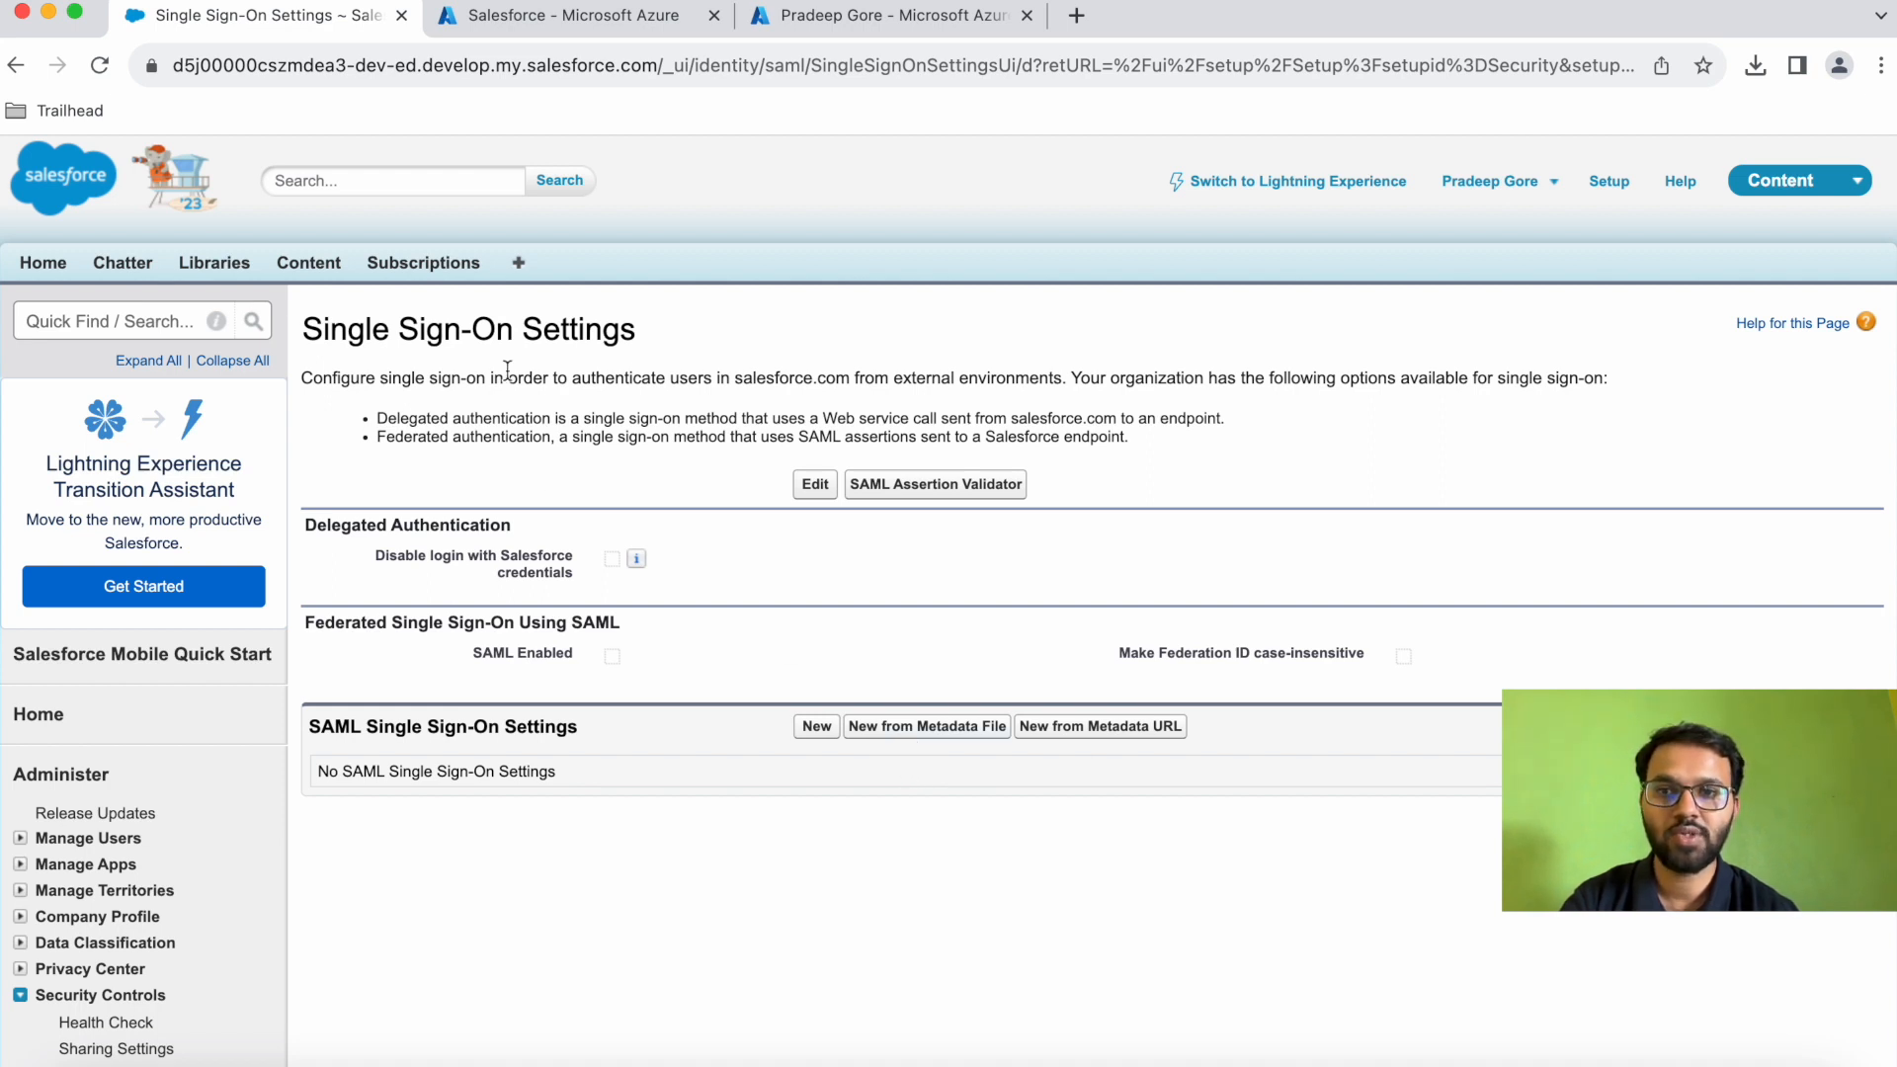
{"action": "left_click", "coordinate": [886, 739]}
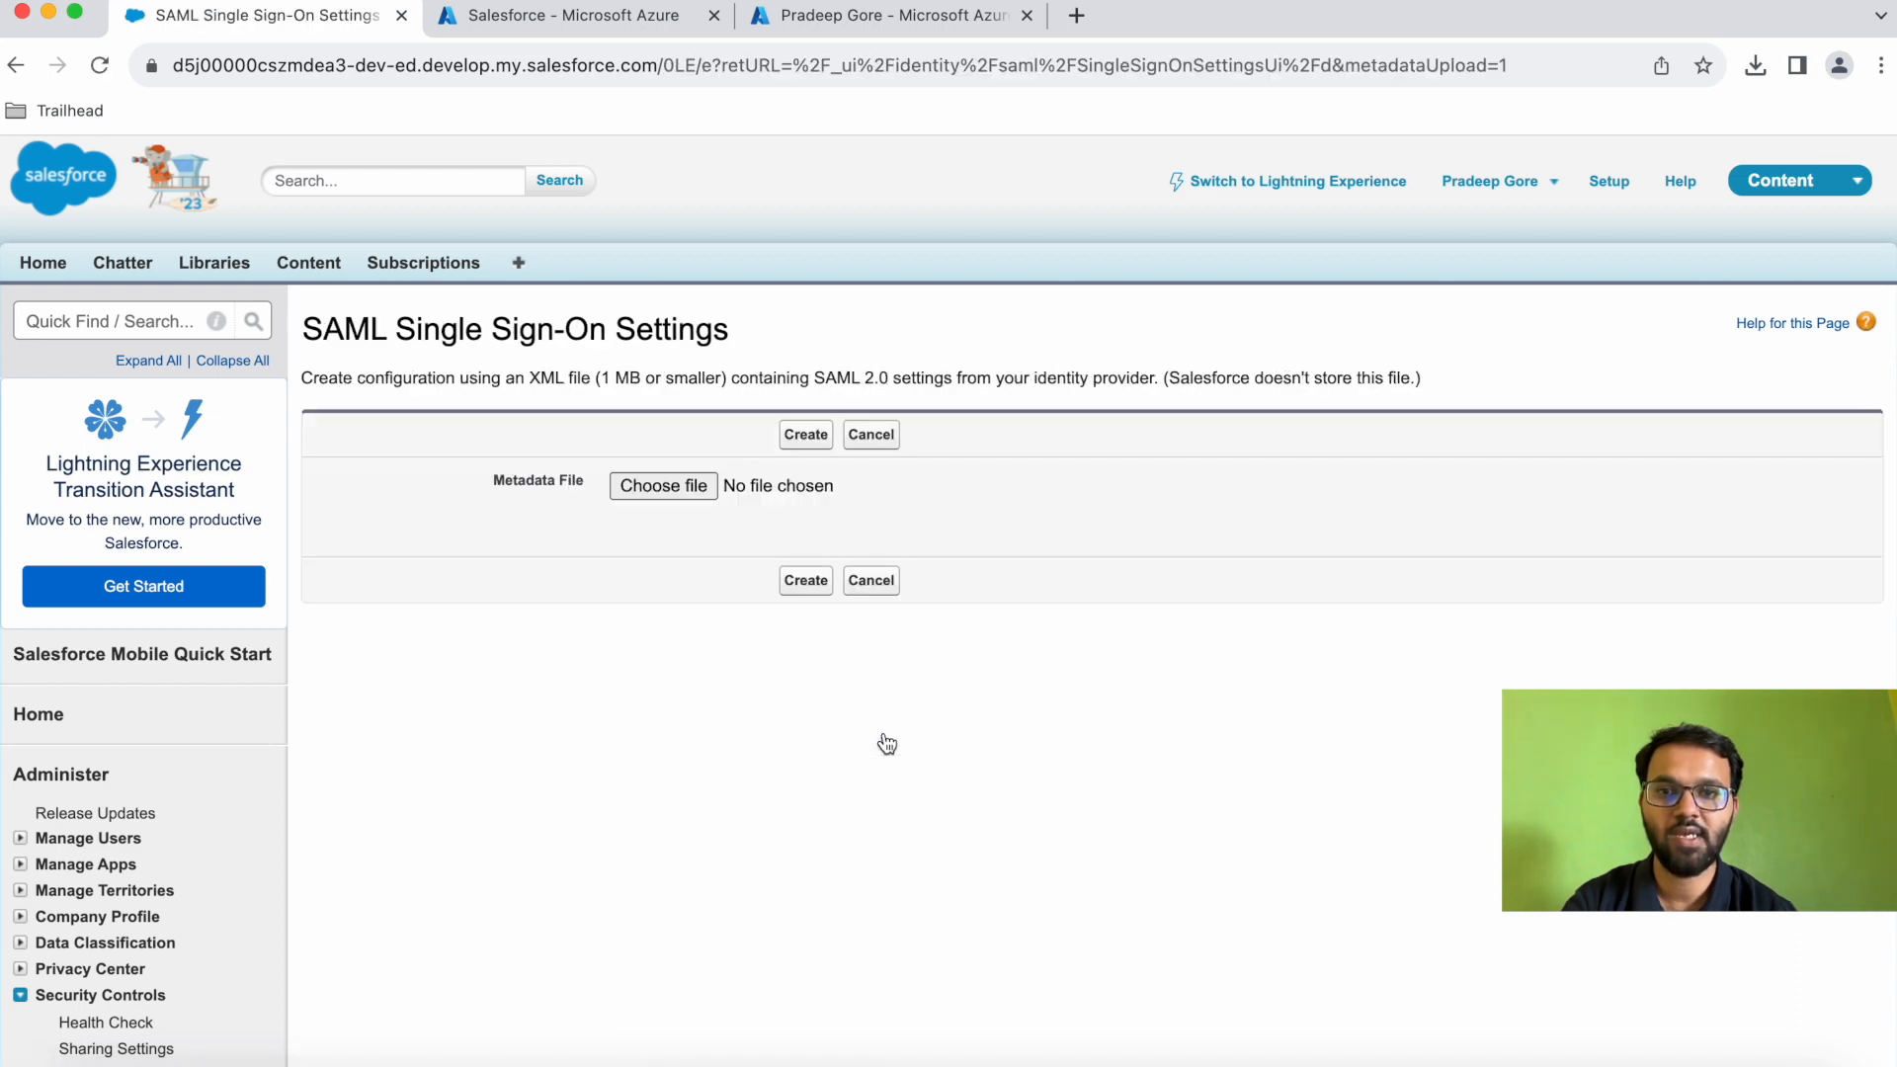
{"action": "left_click", "coordinate": [684, 488]}
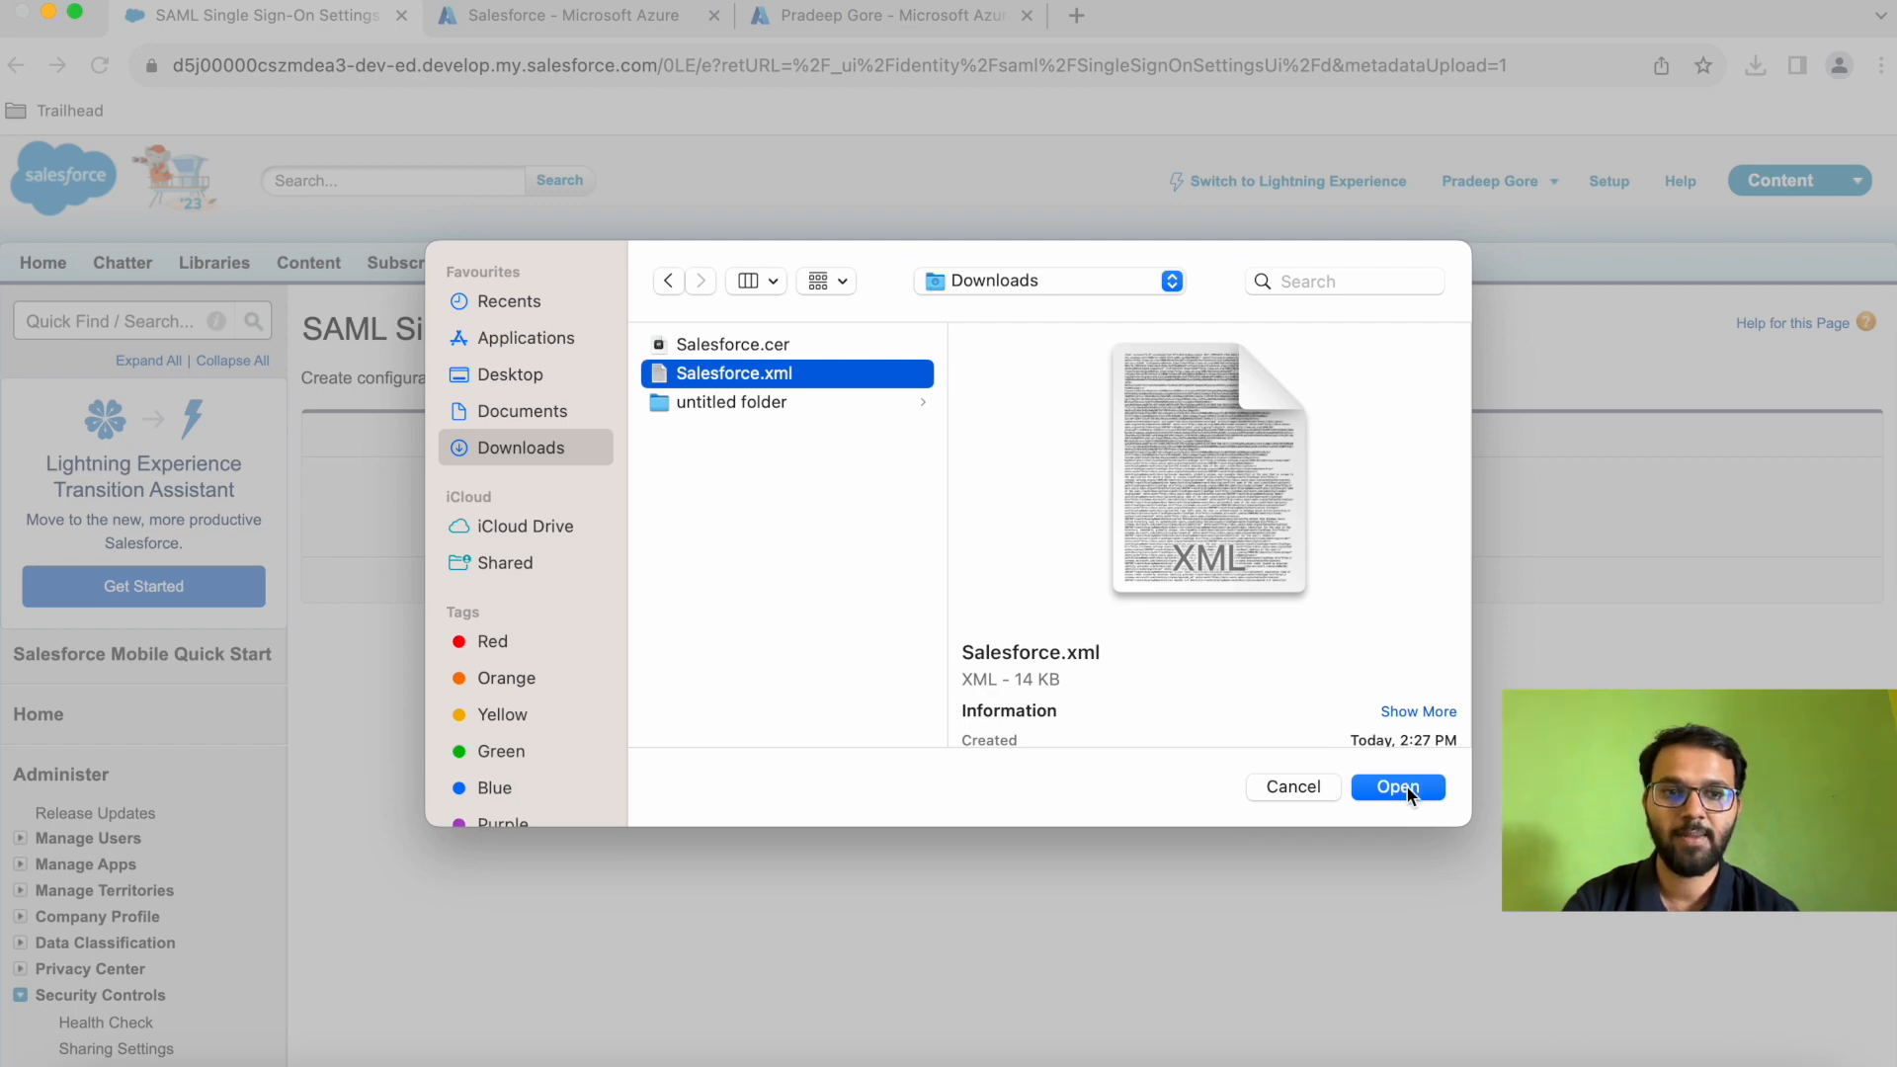
{"action": "left_click", "coordinate": [1397, 786]}
{"action": "left_click", "coordinate": [814, 436]}
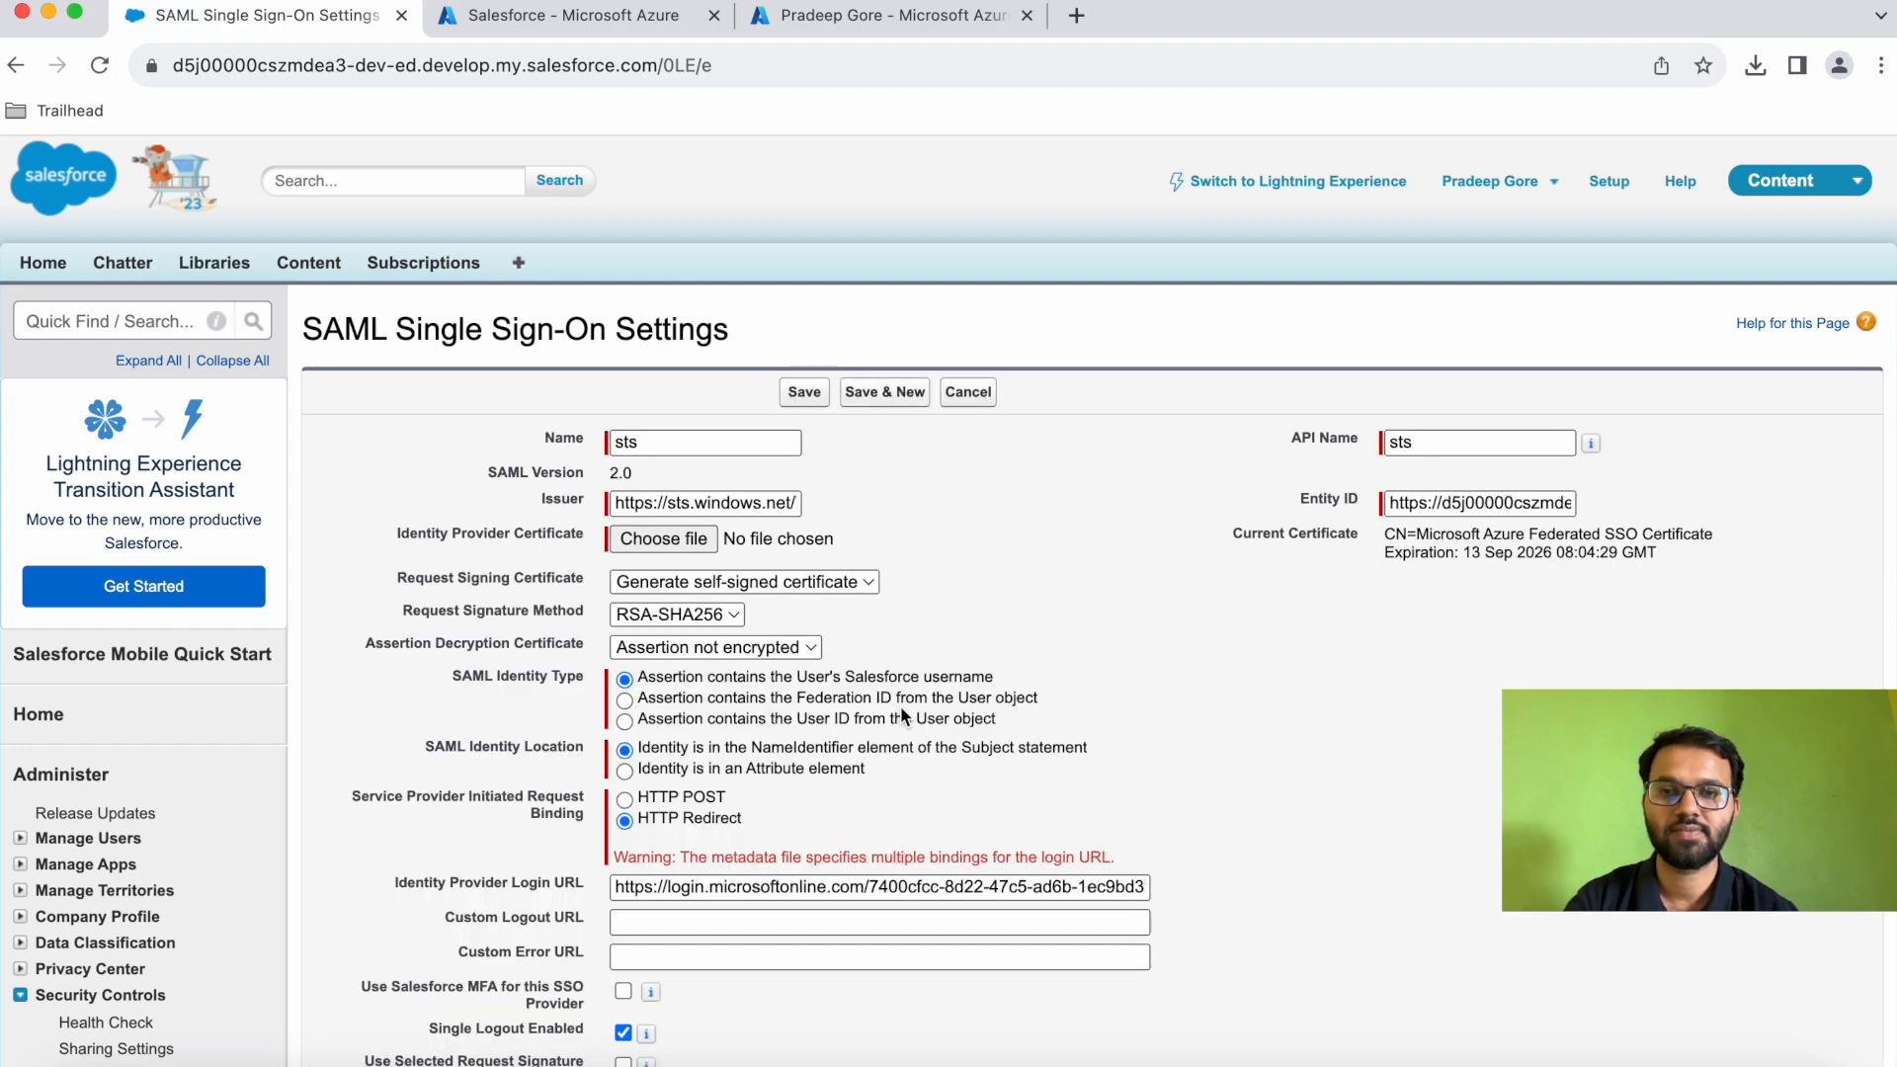
Choose Salesforce.cer from Downloads as the identity provider certificate of the SAML configuration
{"action": "triple_click", "coordinate": [478, 339]}
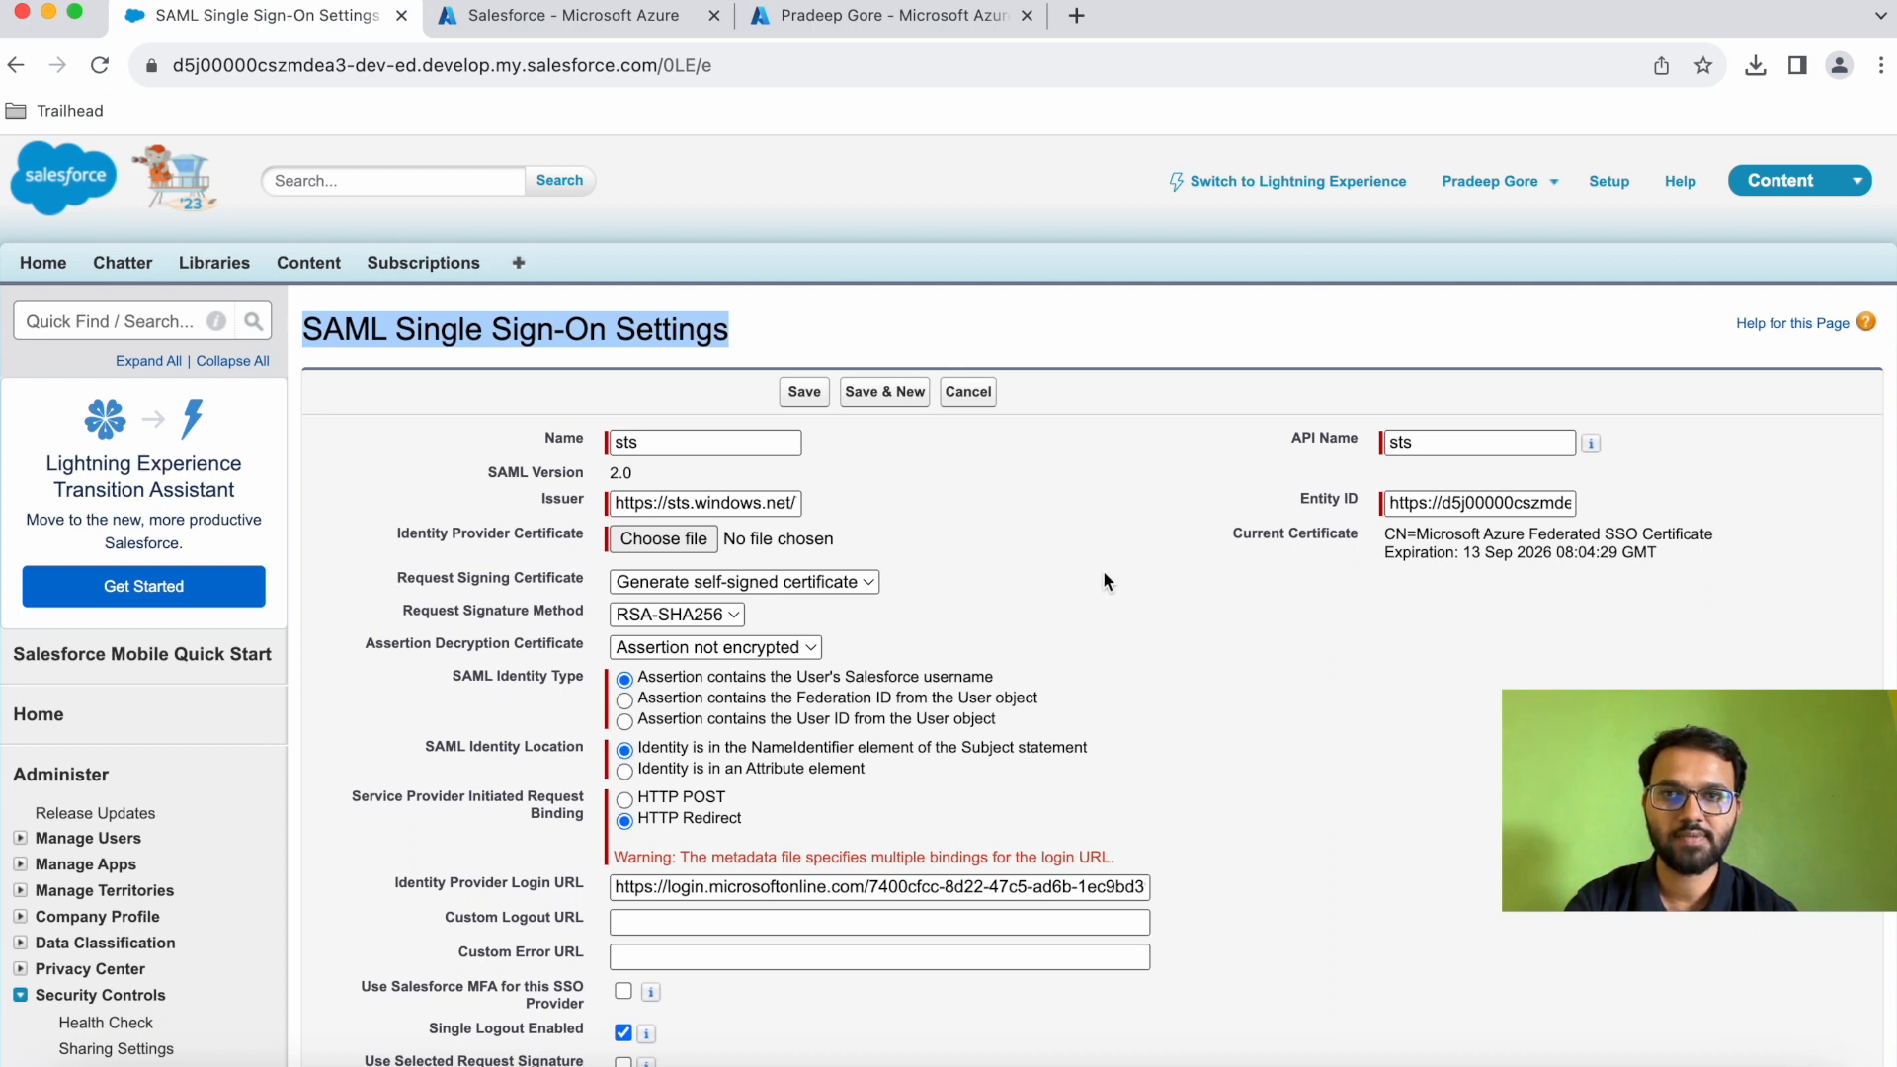
{"action": "left_click", "coordinate": [1475, 503]}
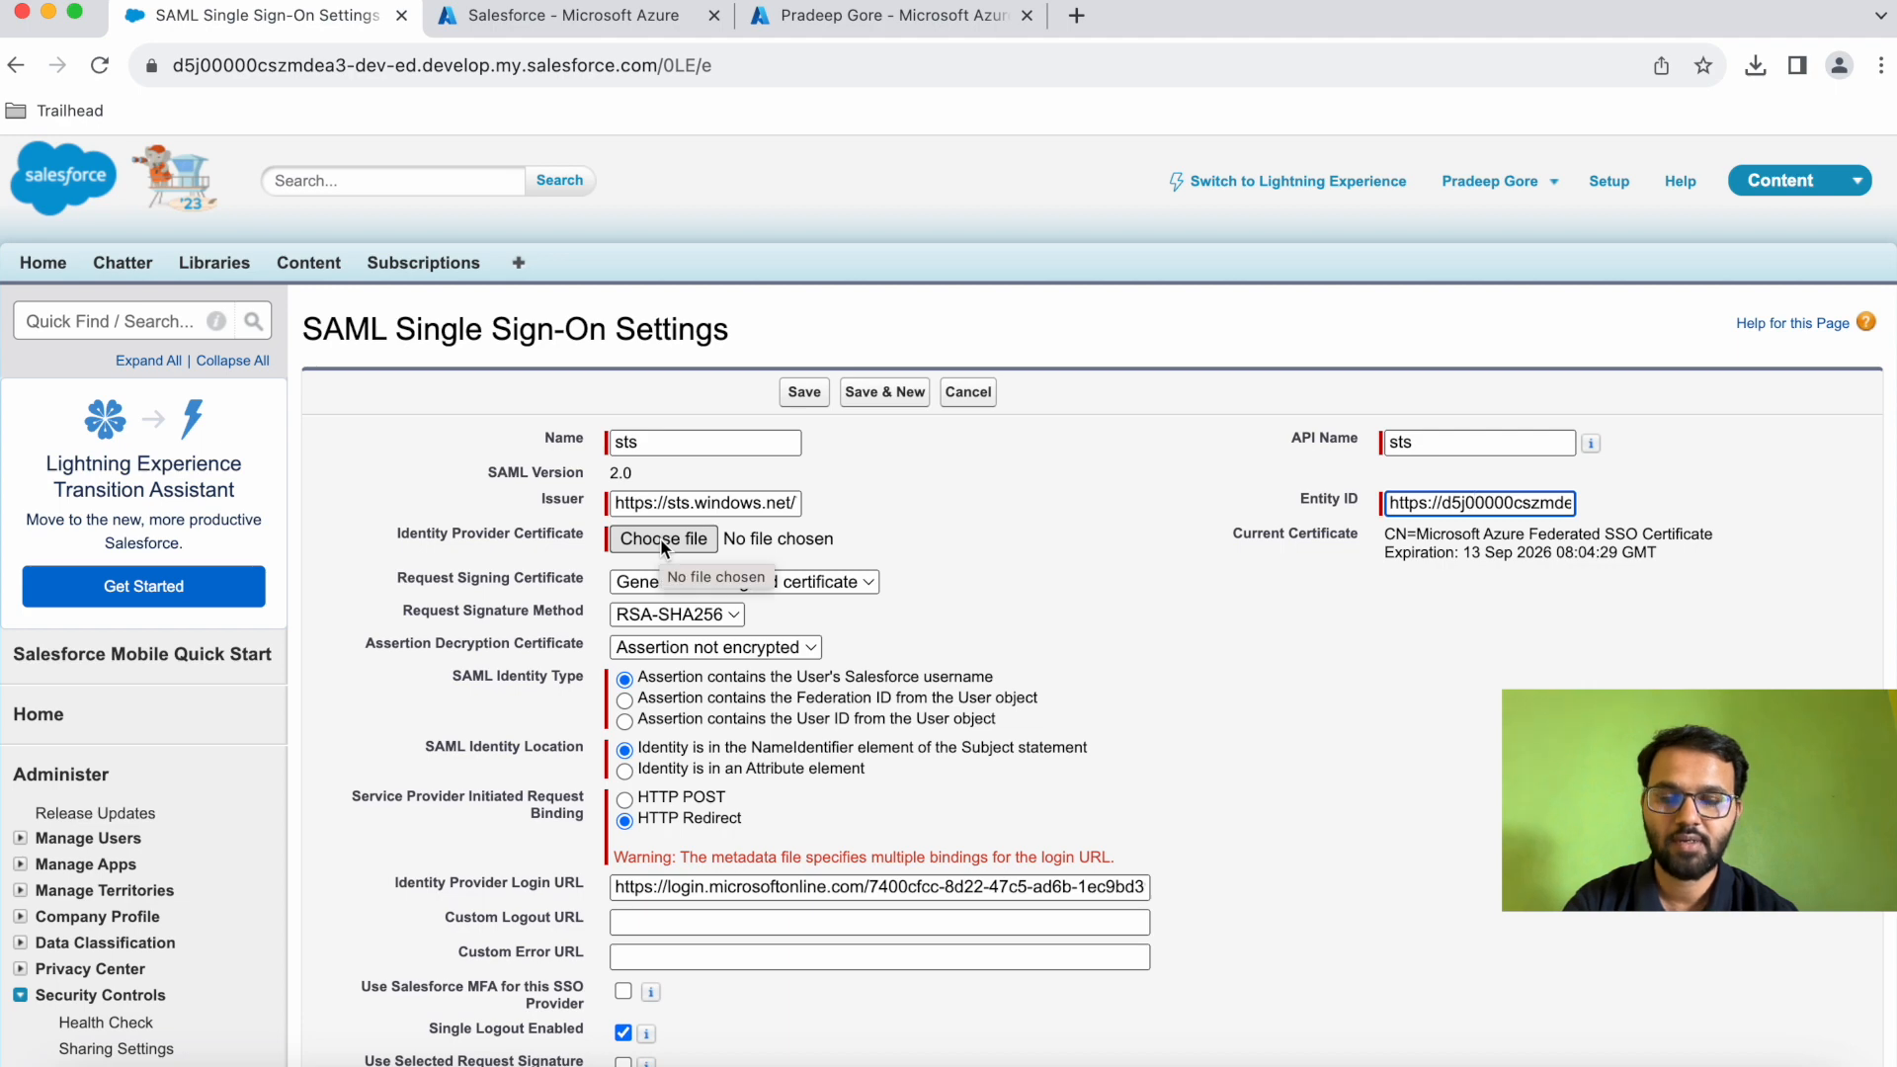
{"action": "left_click", "coordinate": [662, 541]}
{"action": "left_click", "coordinate": [759, 345]}
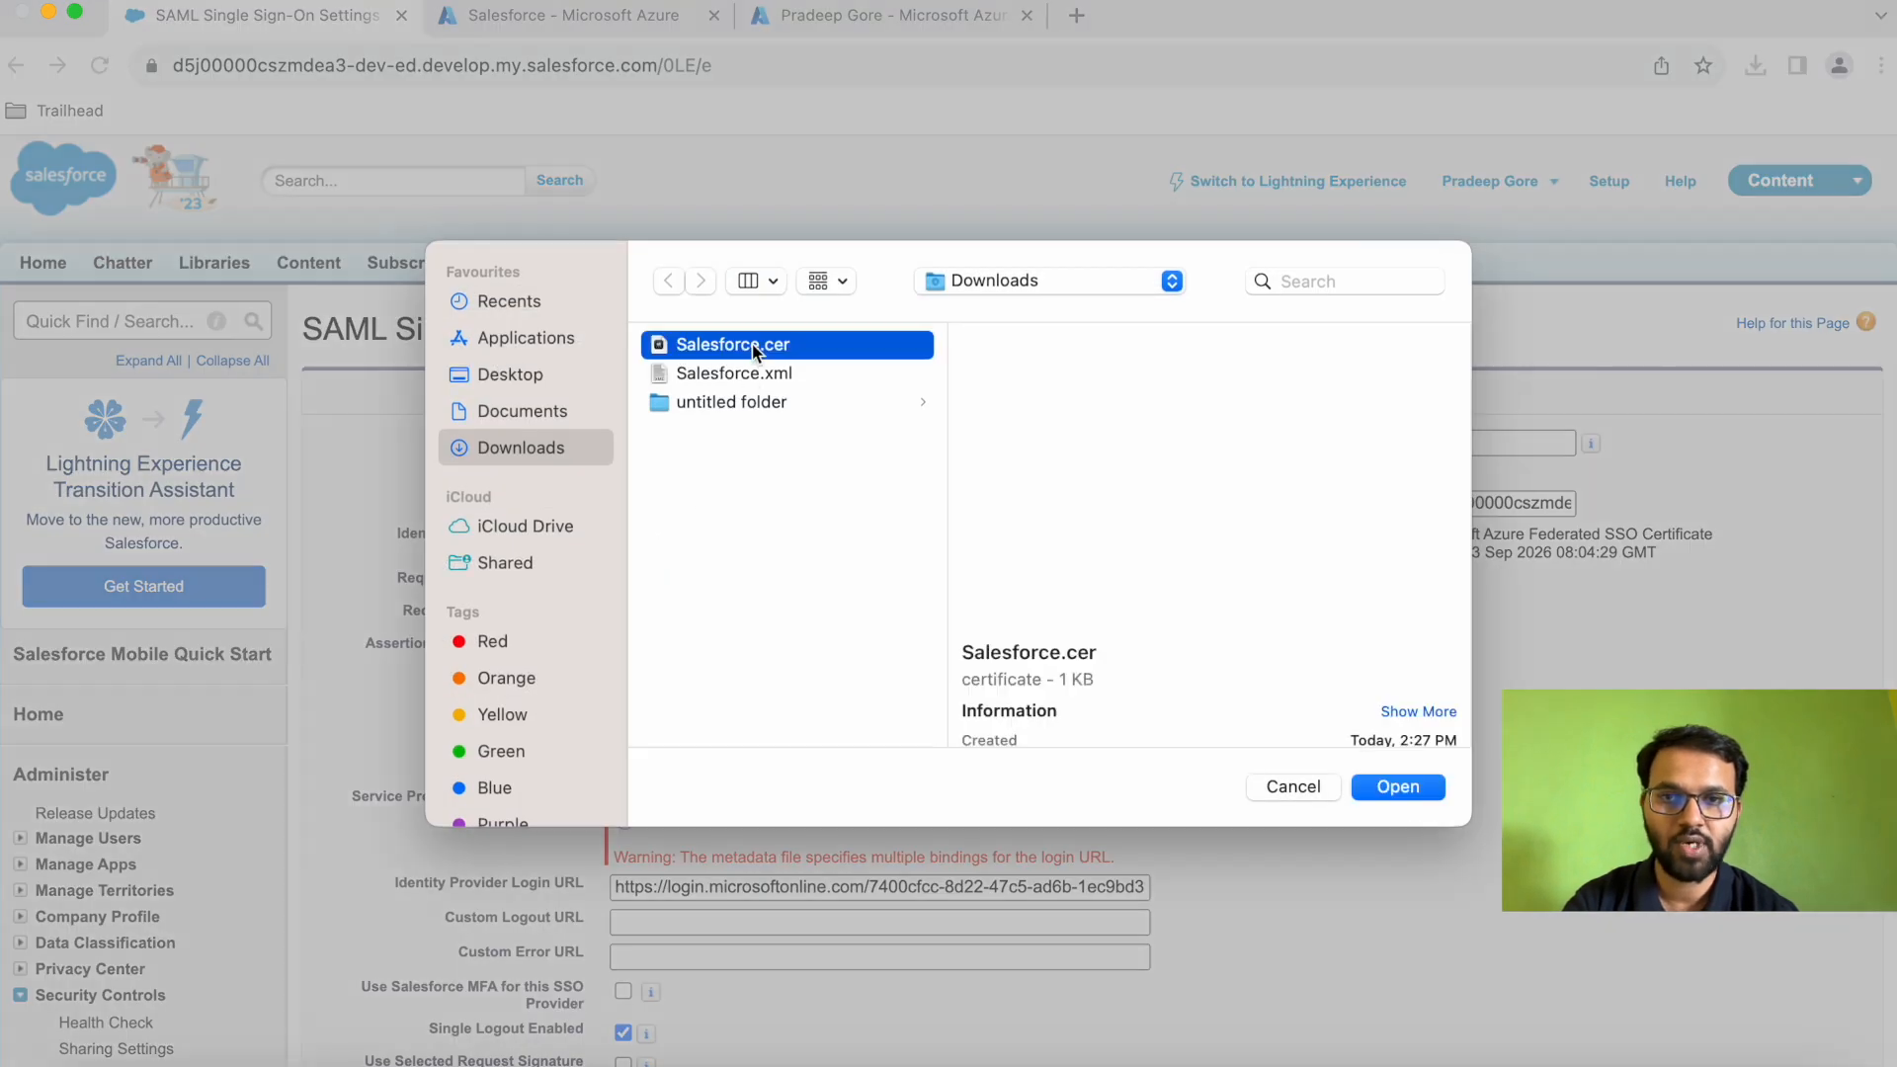
{"action": "left_click", "coordinate": [1393, 788]}
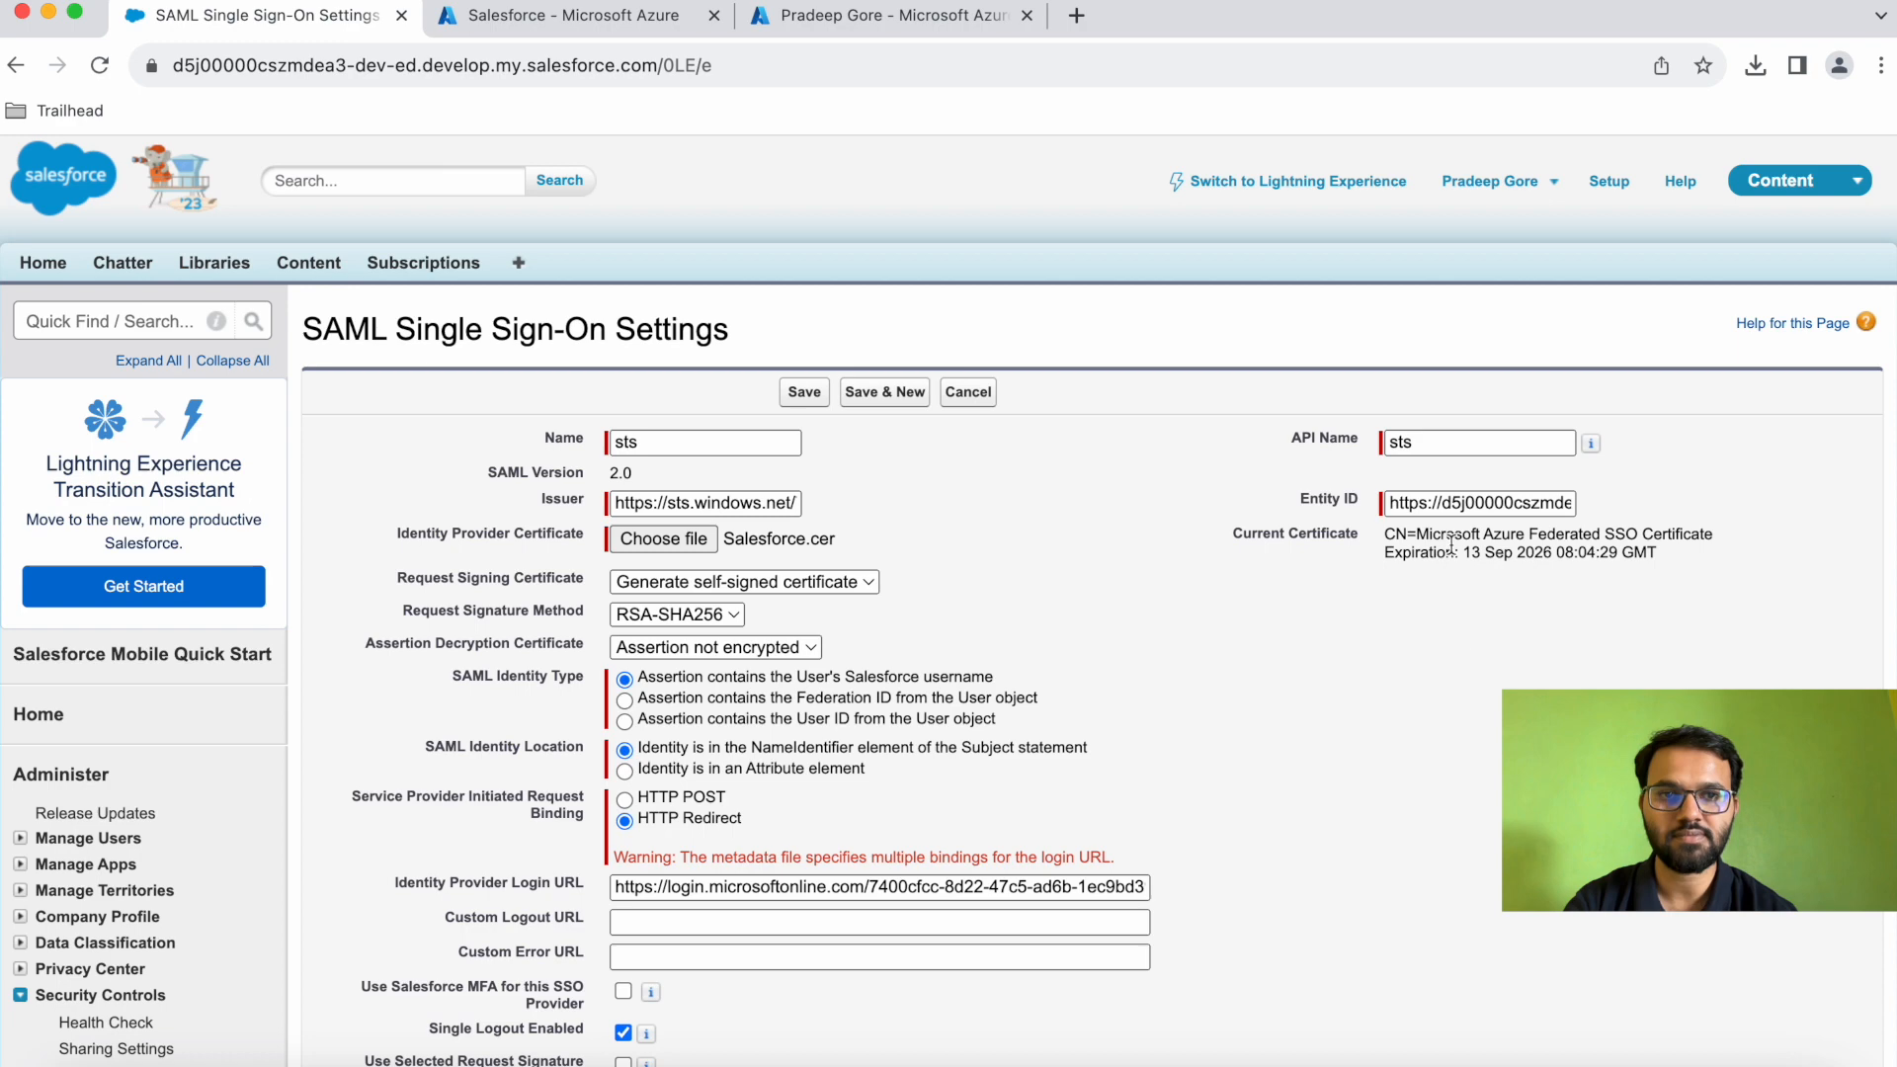
Set the SAML identity type to the Federation ID from the User object and save the configuration
{"action": "scroll", "coordinate": [1243, 698], "scroll_direction": "down", "scroll_amount": 3}
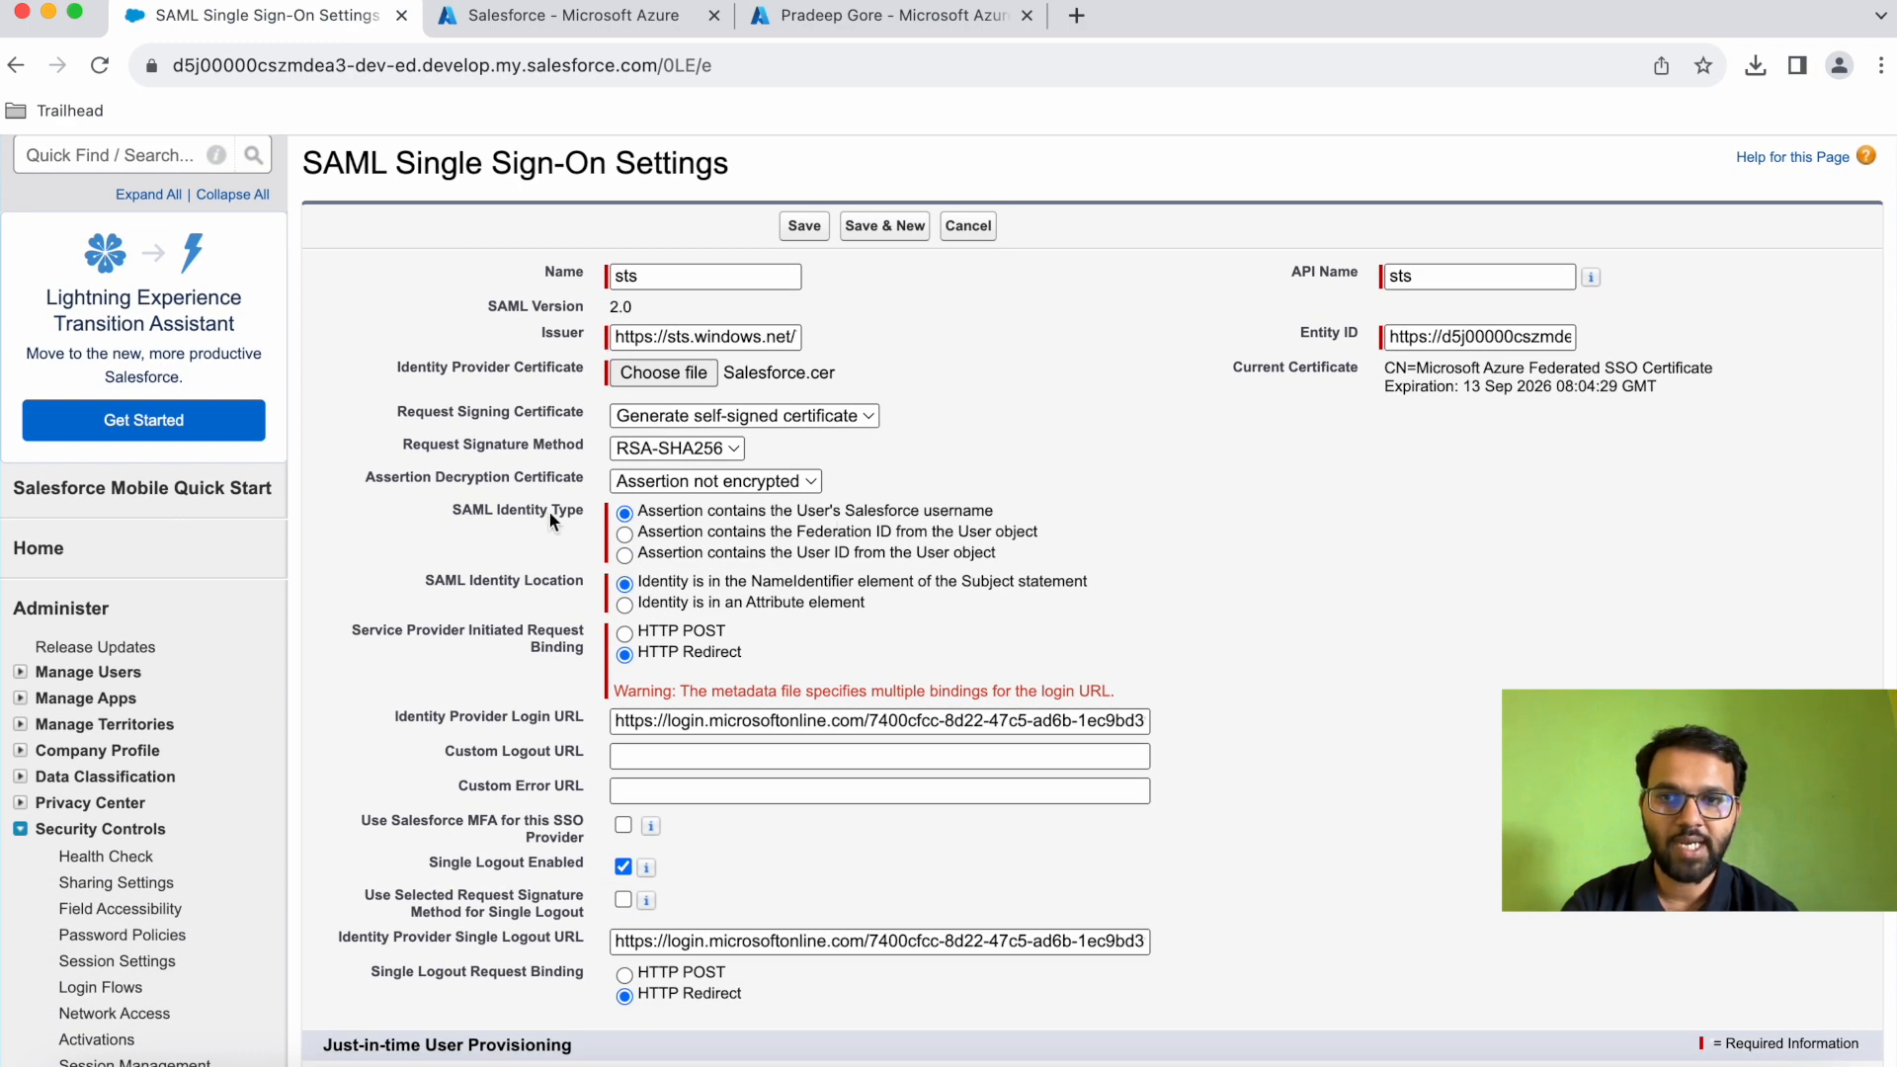
{"action": "left_click", "coordinate": [713, 534]}
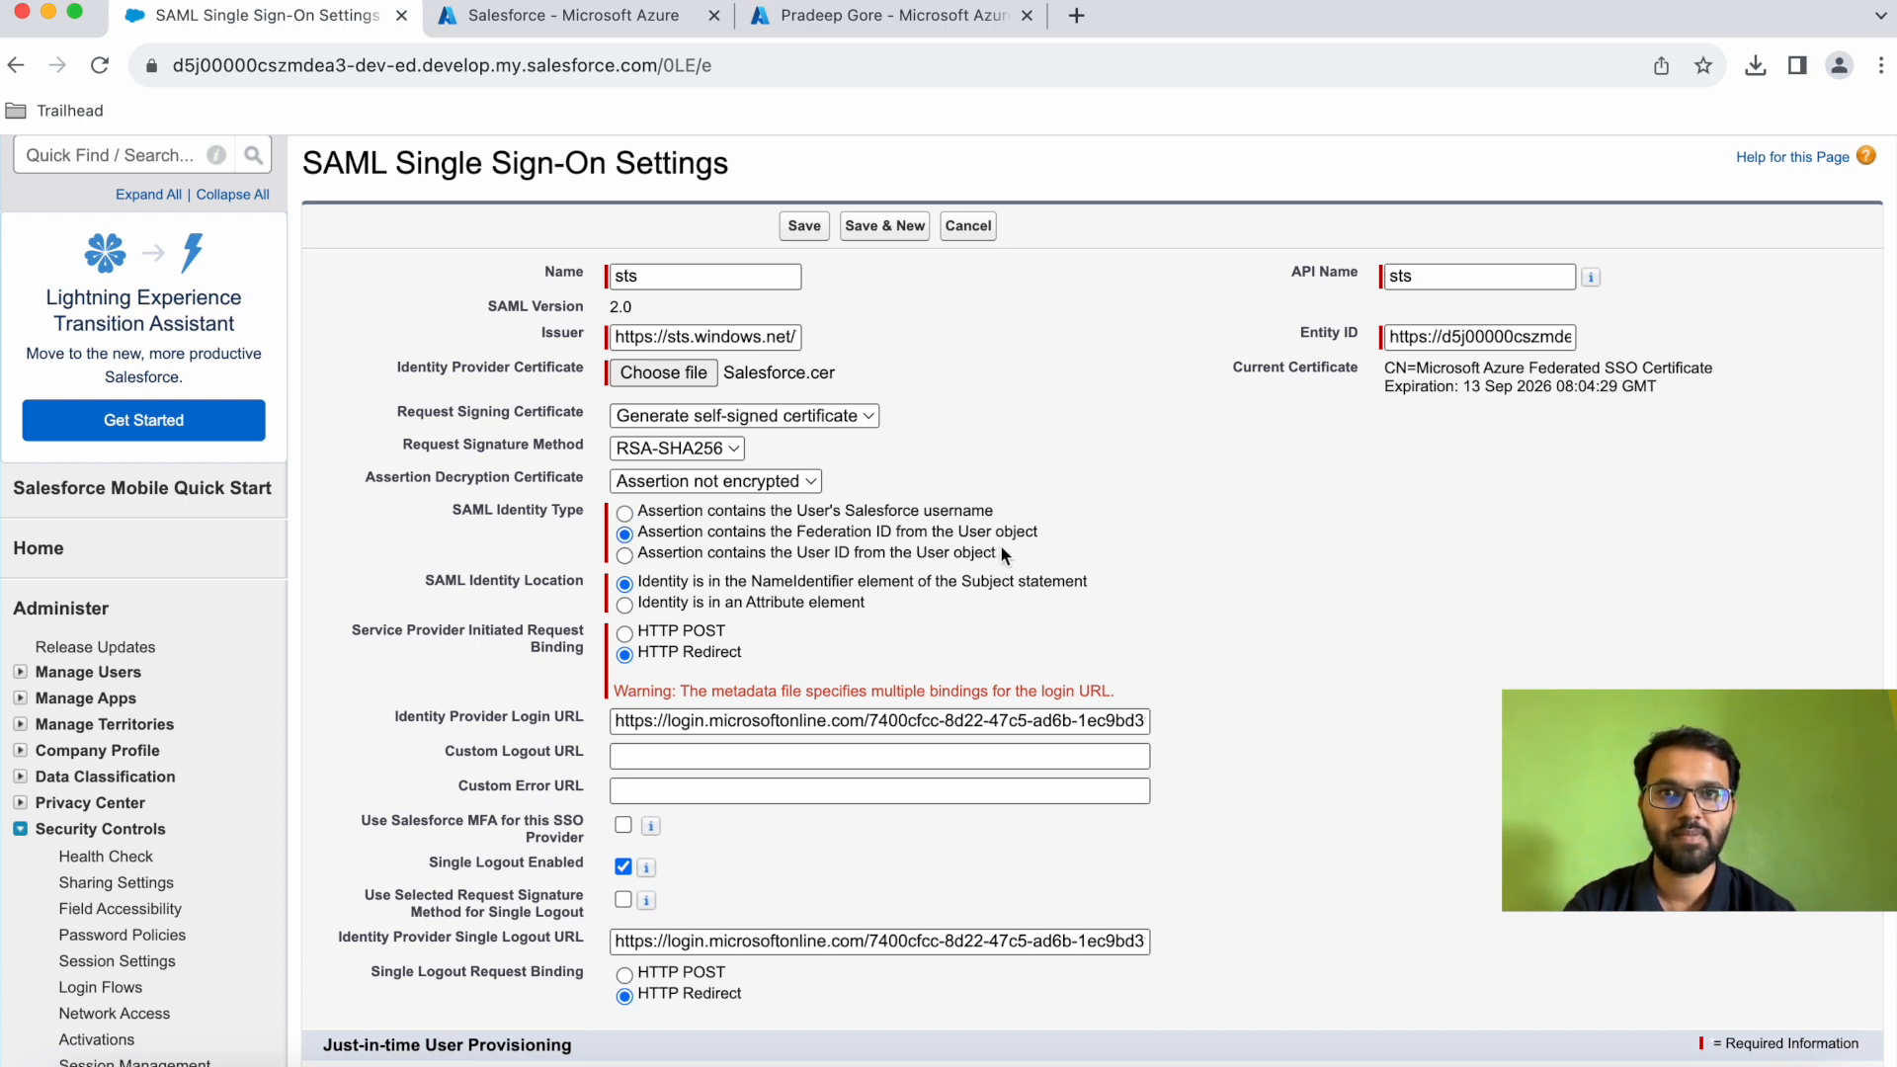
{"action": "double_click", "coordinate": [803, 538]}
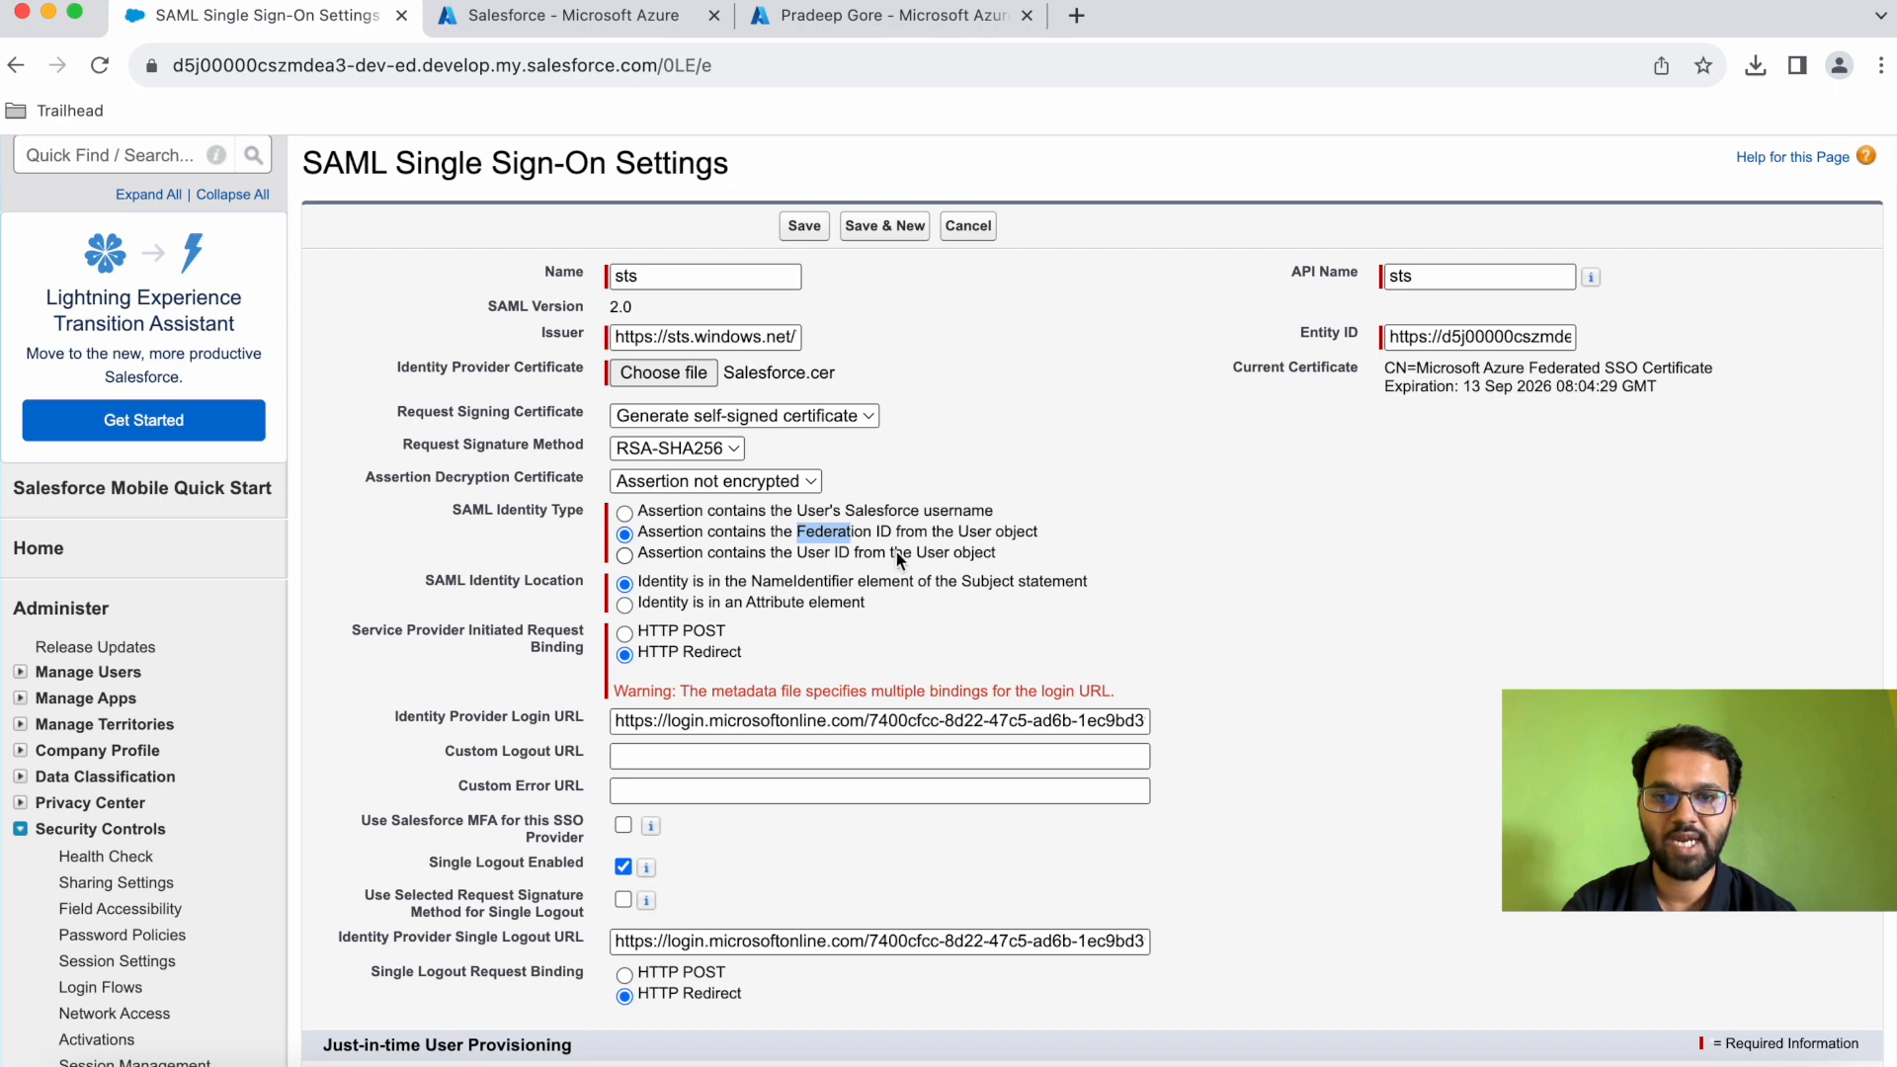
{"action": "scroll", "coordinate": [978, 531], "scroll_direction": "down", "scroll_amount": 4}
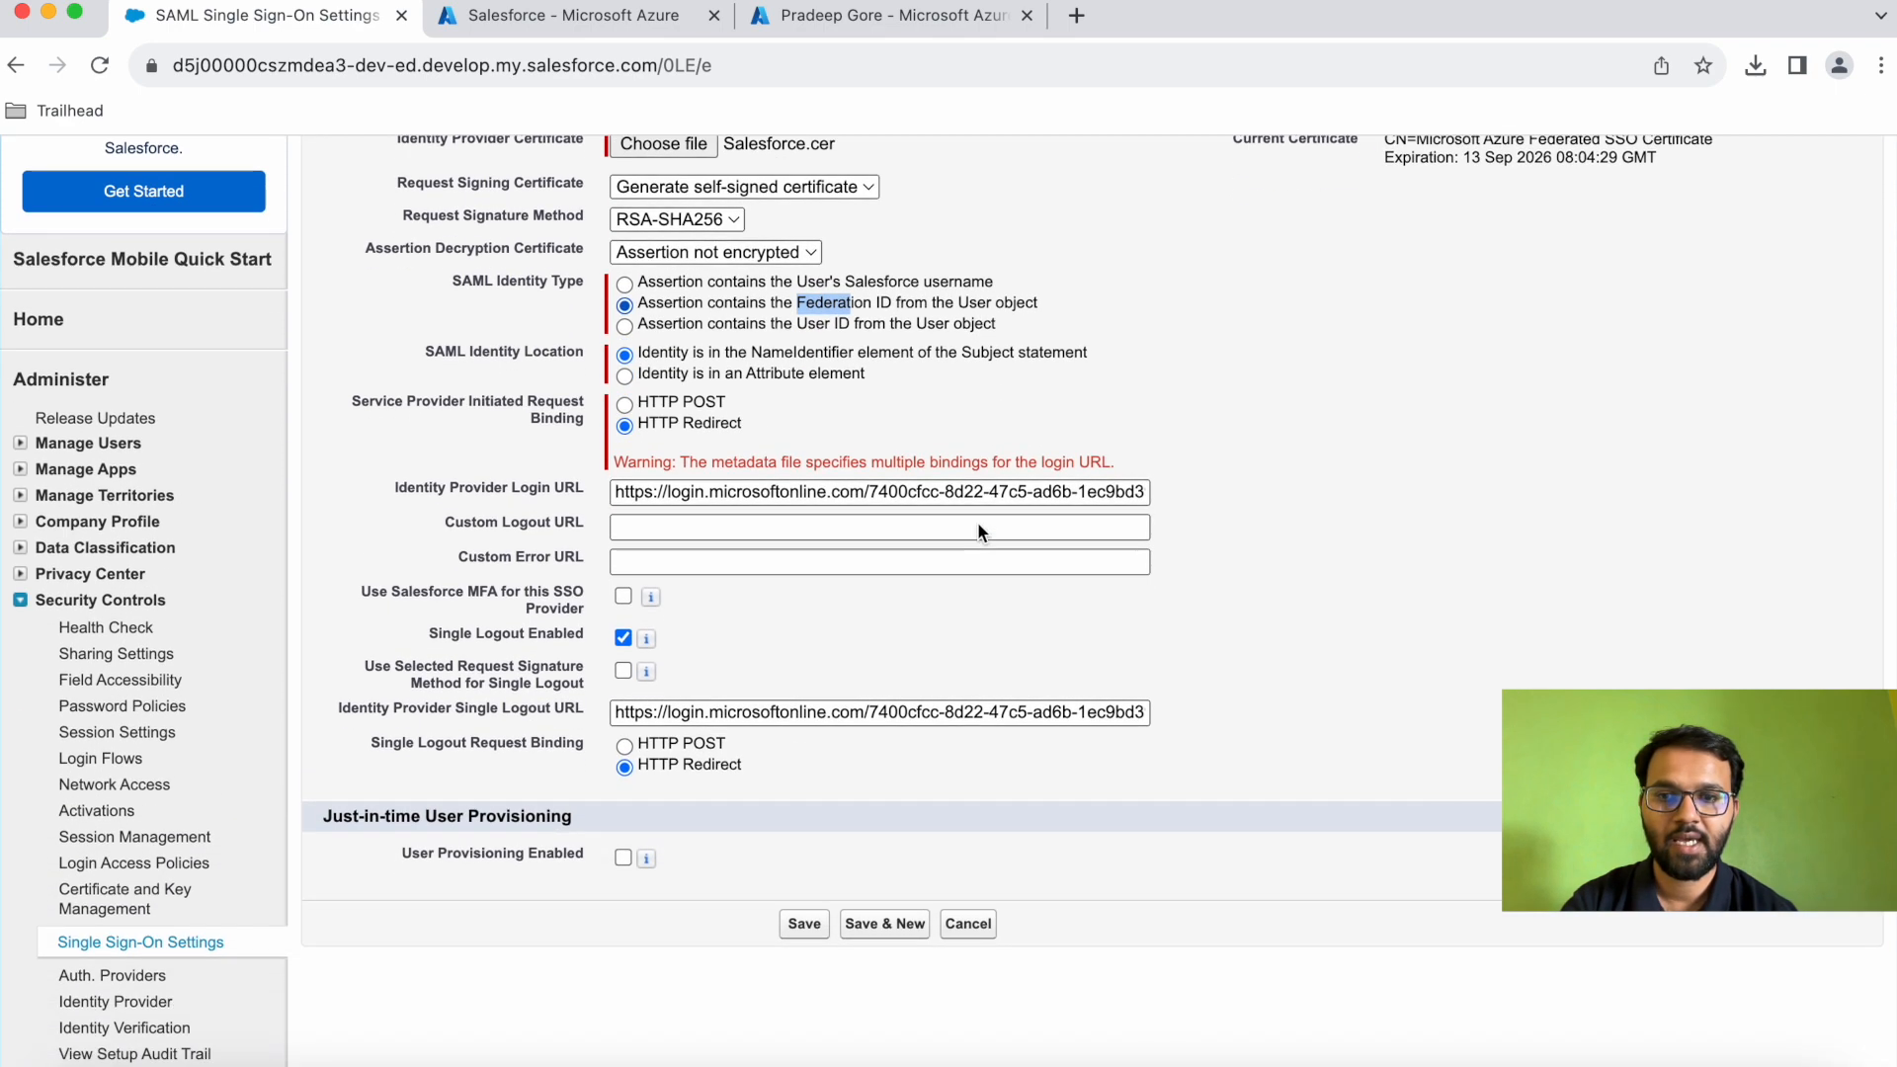
{"action": "scroll", "coordinate": [978, 532], "scroll_direction": "up", "scroll_amount": 6}
{"action": "scroll", "coordinate": [976, 522], "scroll_direction": "up", "scroll_amount": 1}
{"action": "left_click", "coordinate": [812, 344]}
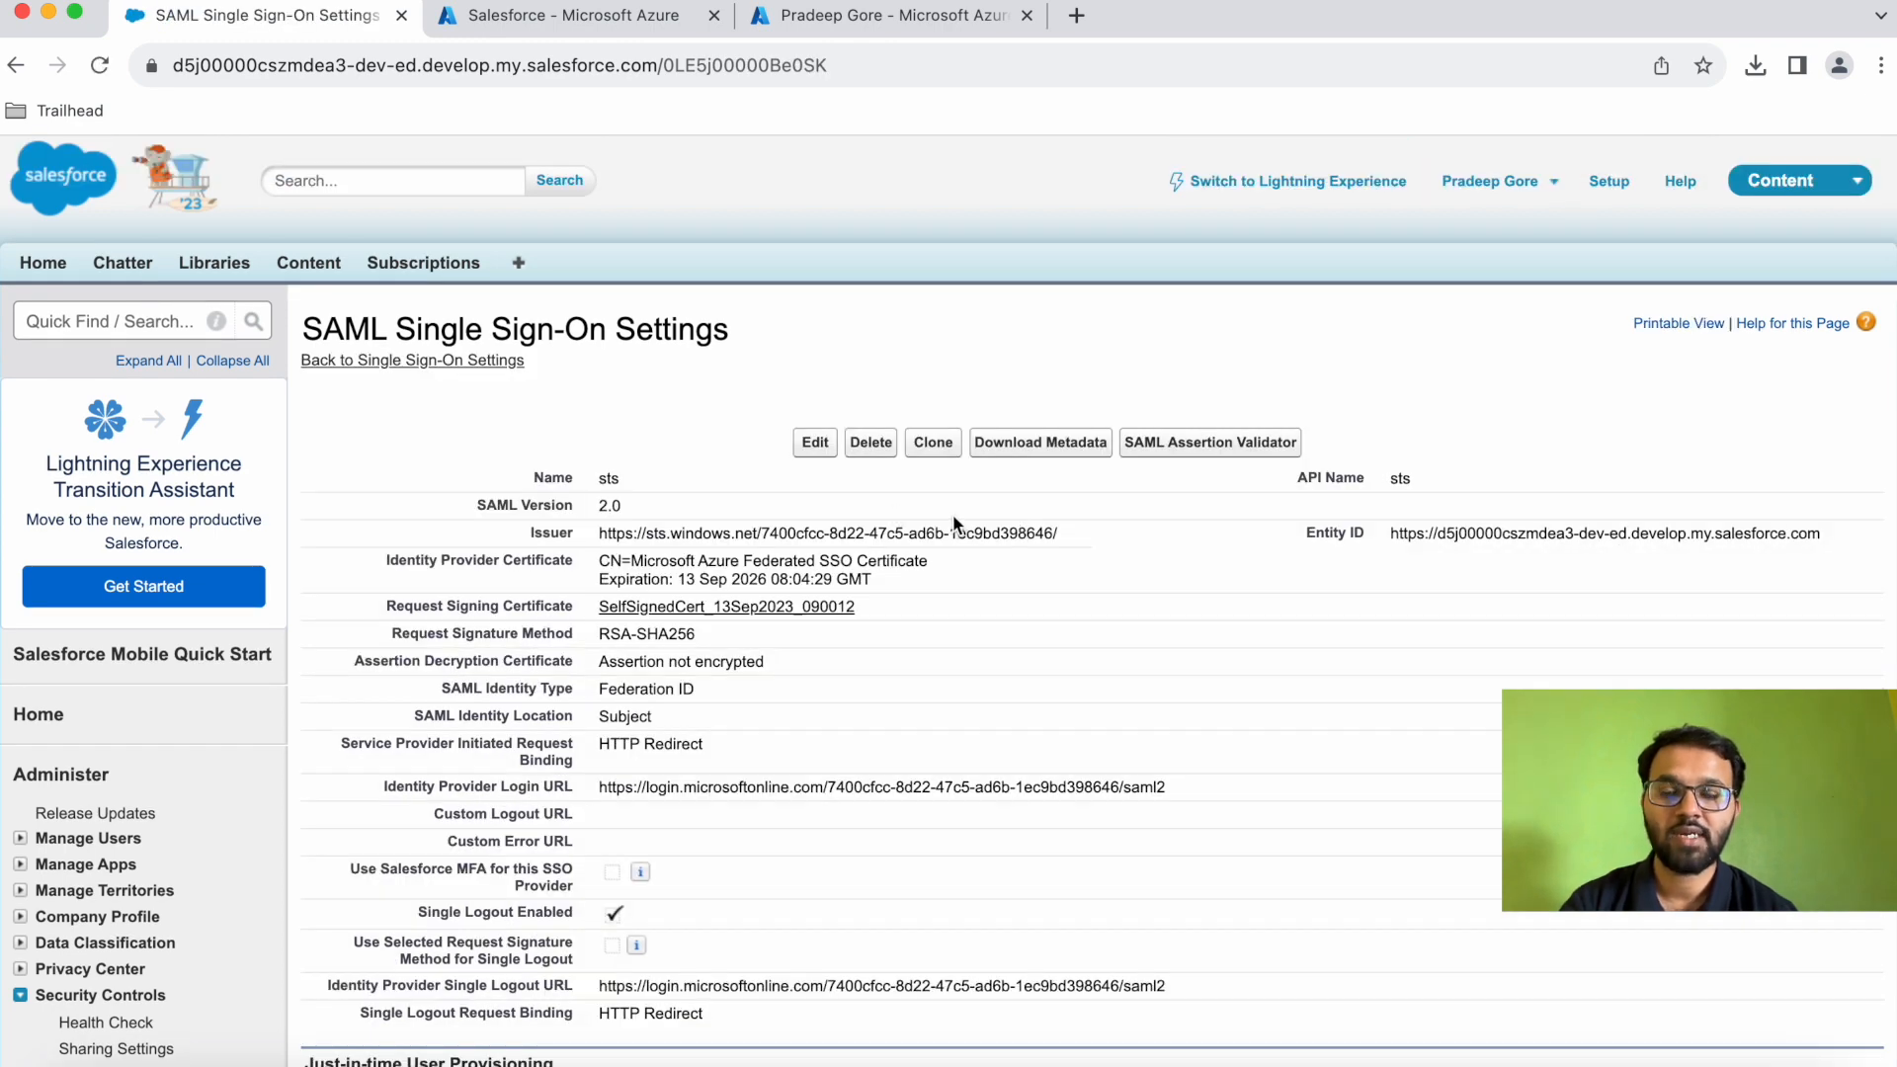
Return to the main Single Sign-On Settings, enable SAML for federated single sign-on, and save
{"action": "scroll", "coordinate": [403, 338], "scroll_direction": "down", "scroll_amount": 1}
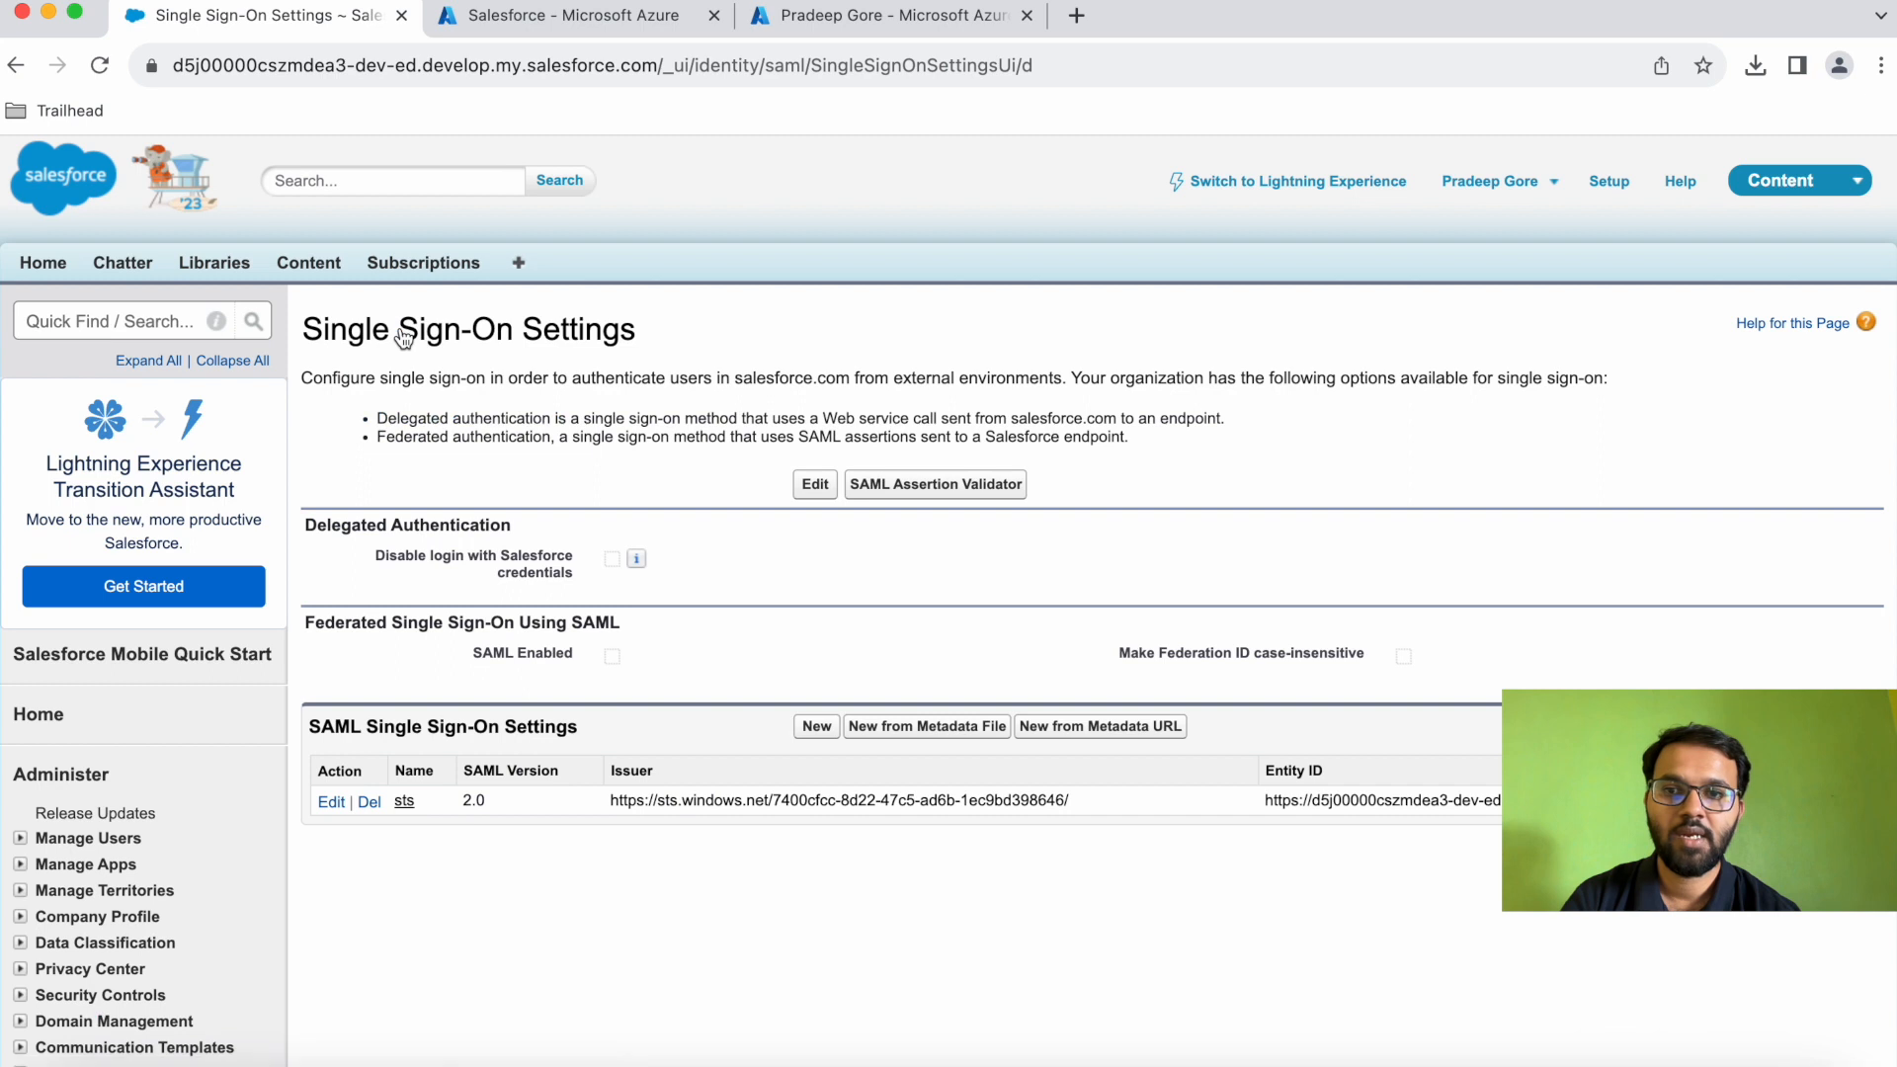
{"action": "left_click", "coordinate": [814, 485]}
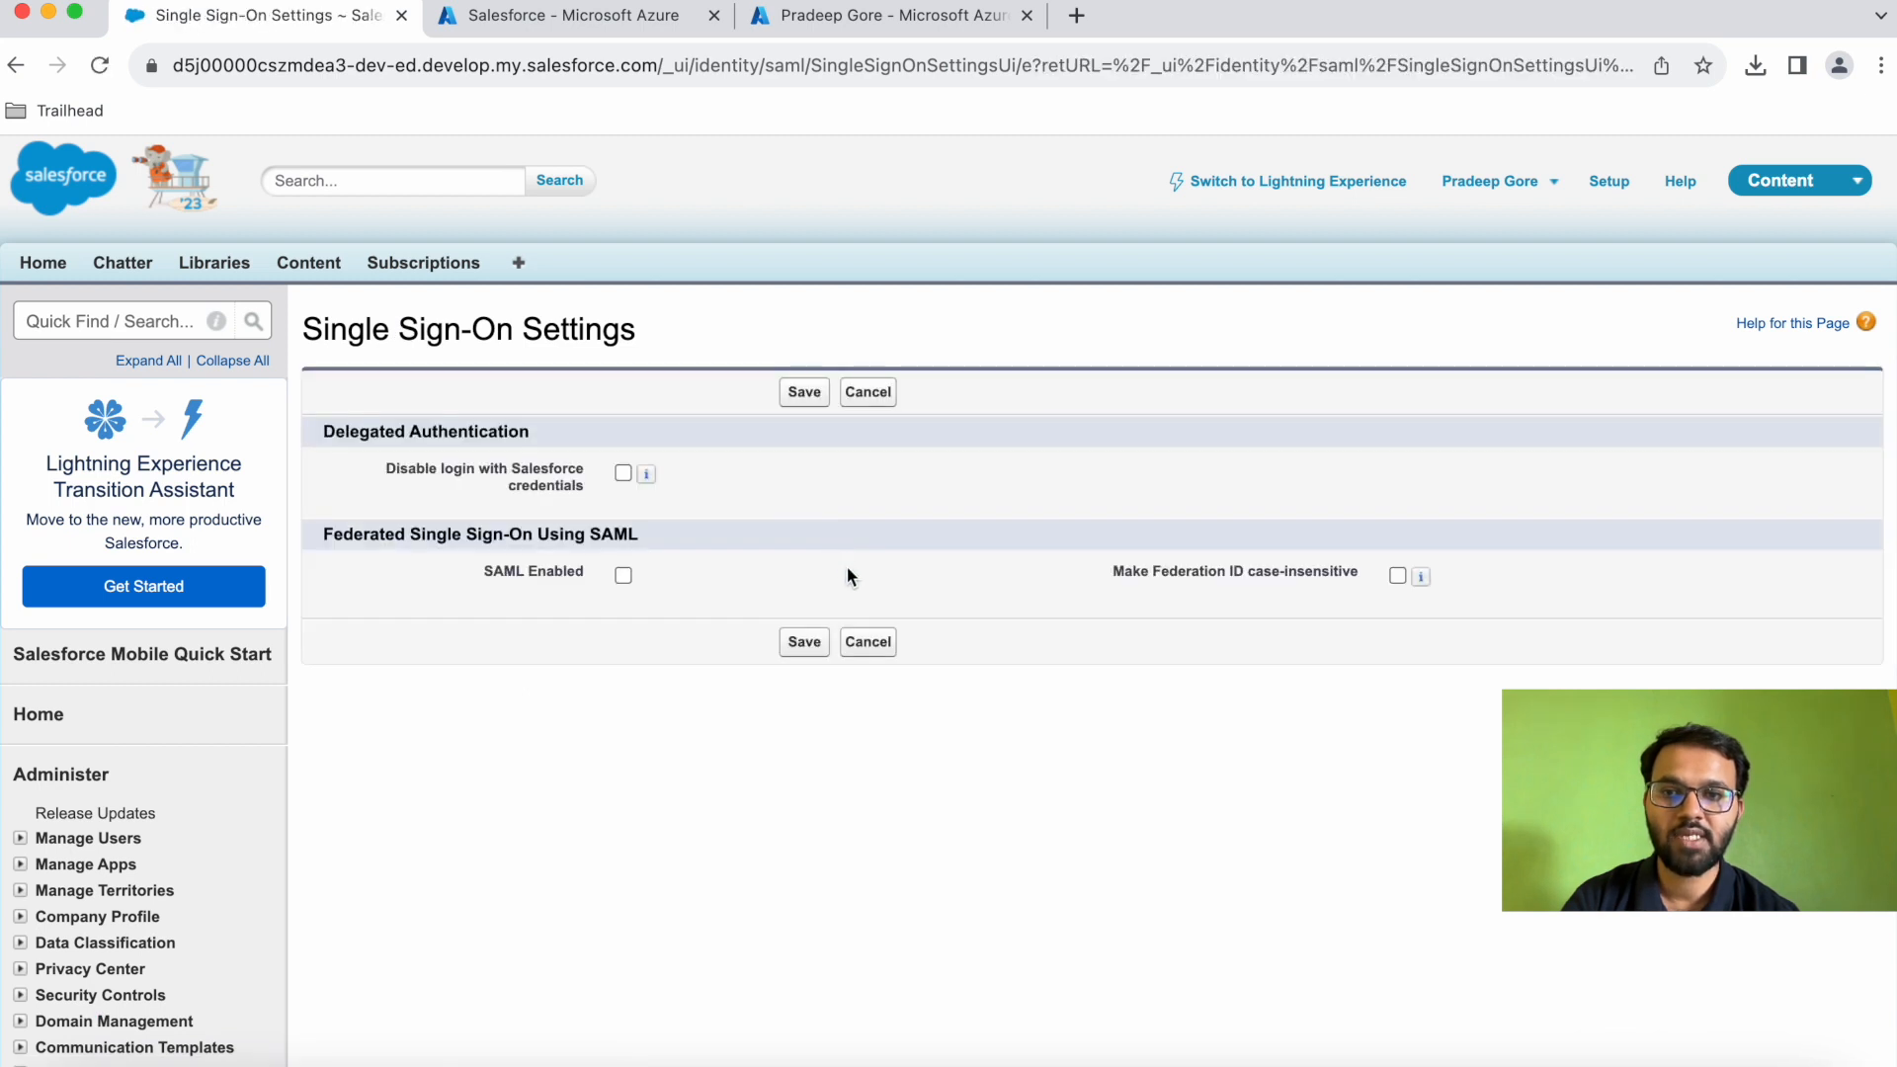
{"action": "left_click", "coordinate": [624, 576]}
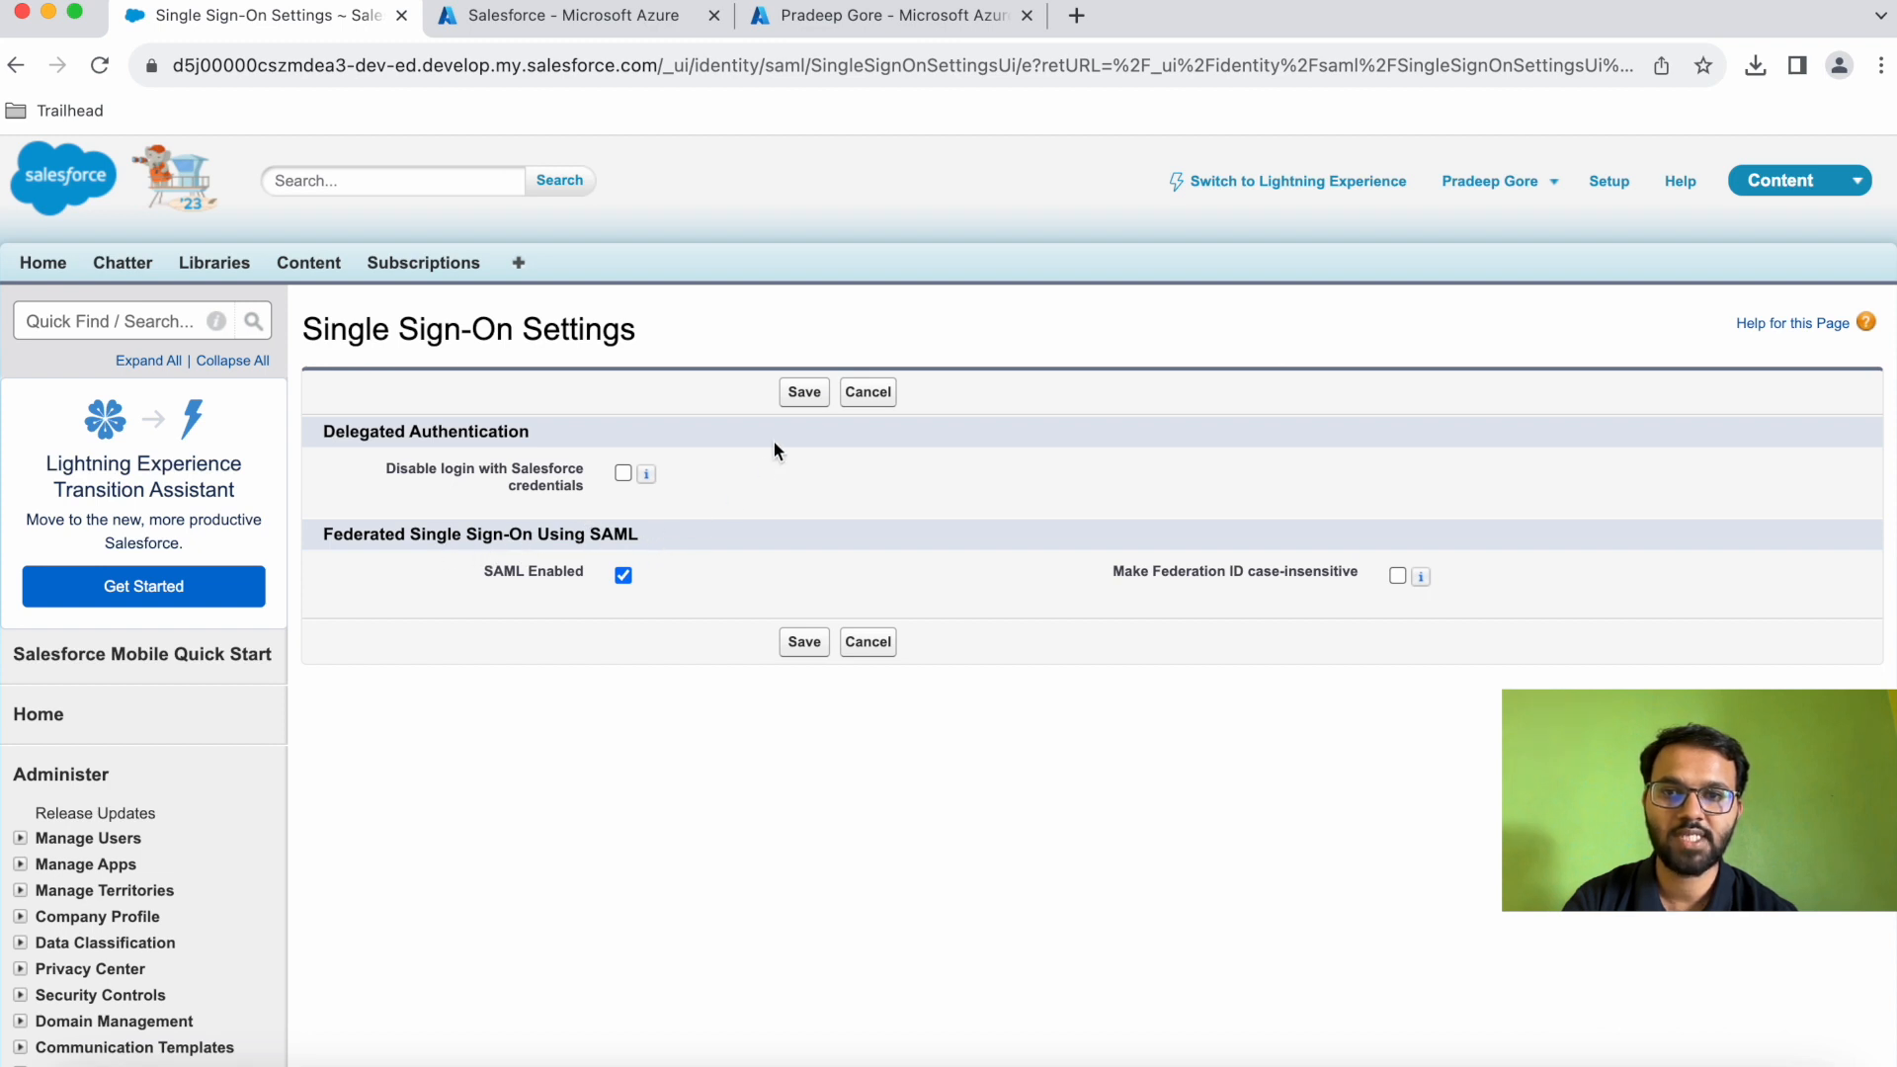
{"action": "left_click", "coordinate": [806, 394]}
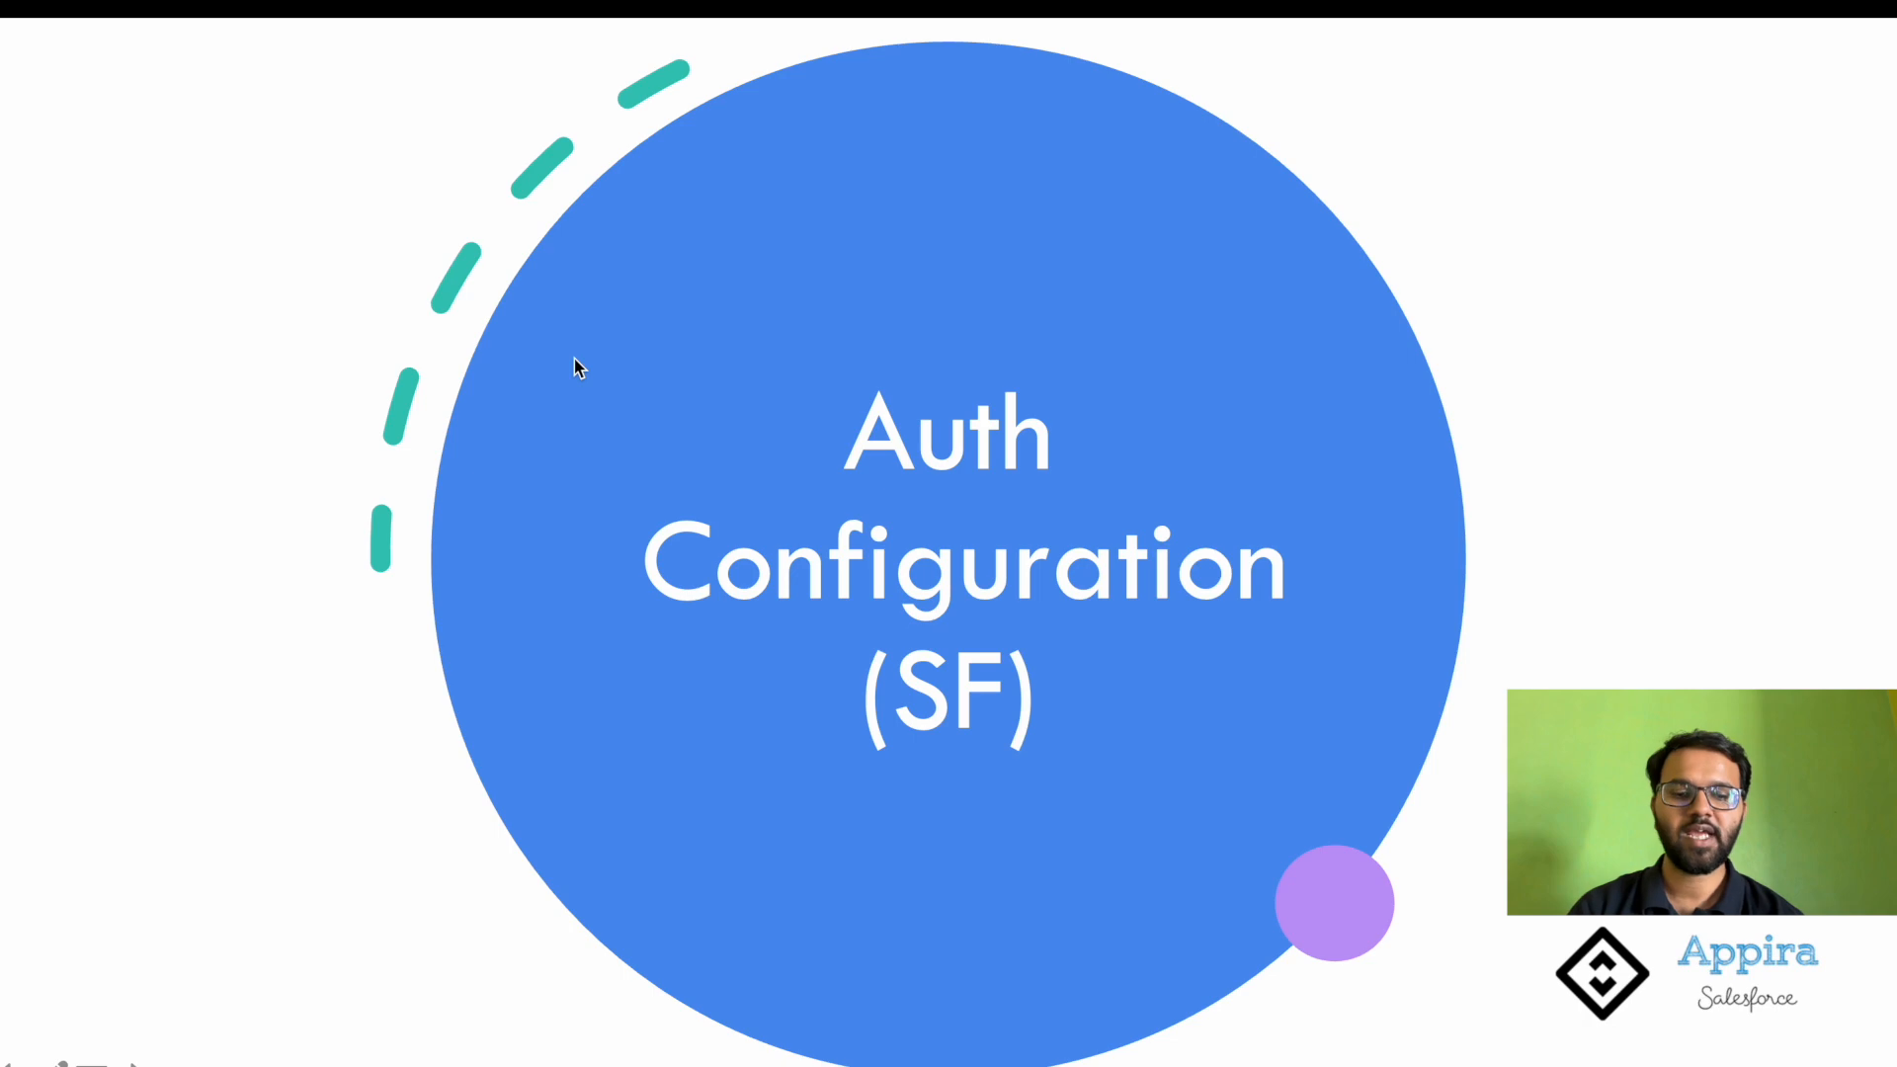
{"action": "key", "text": "Right"}
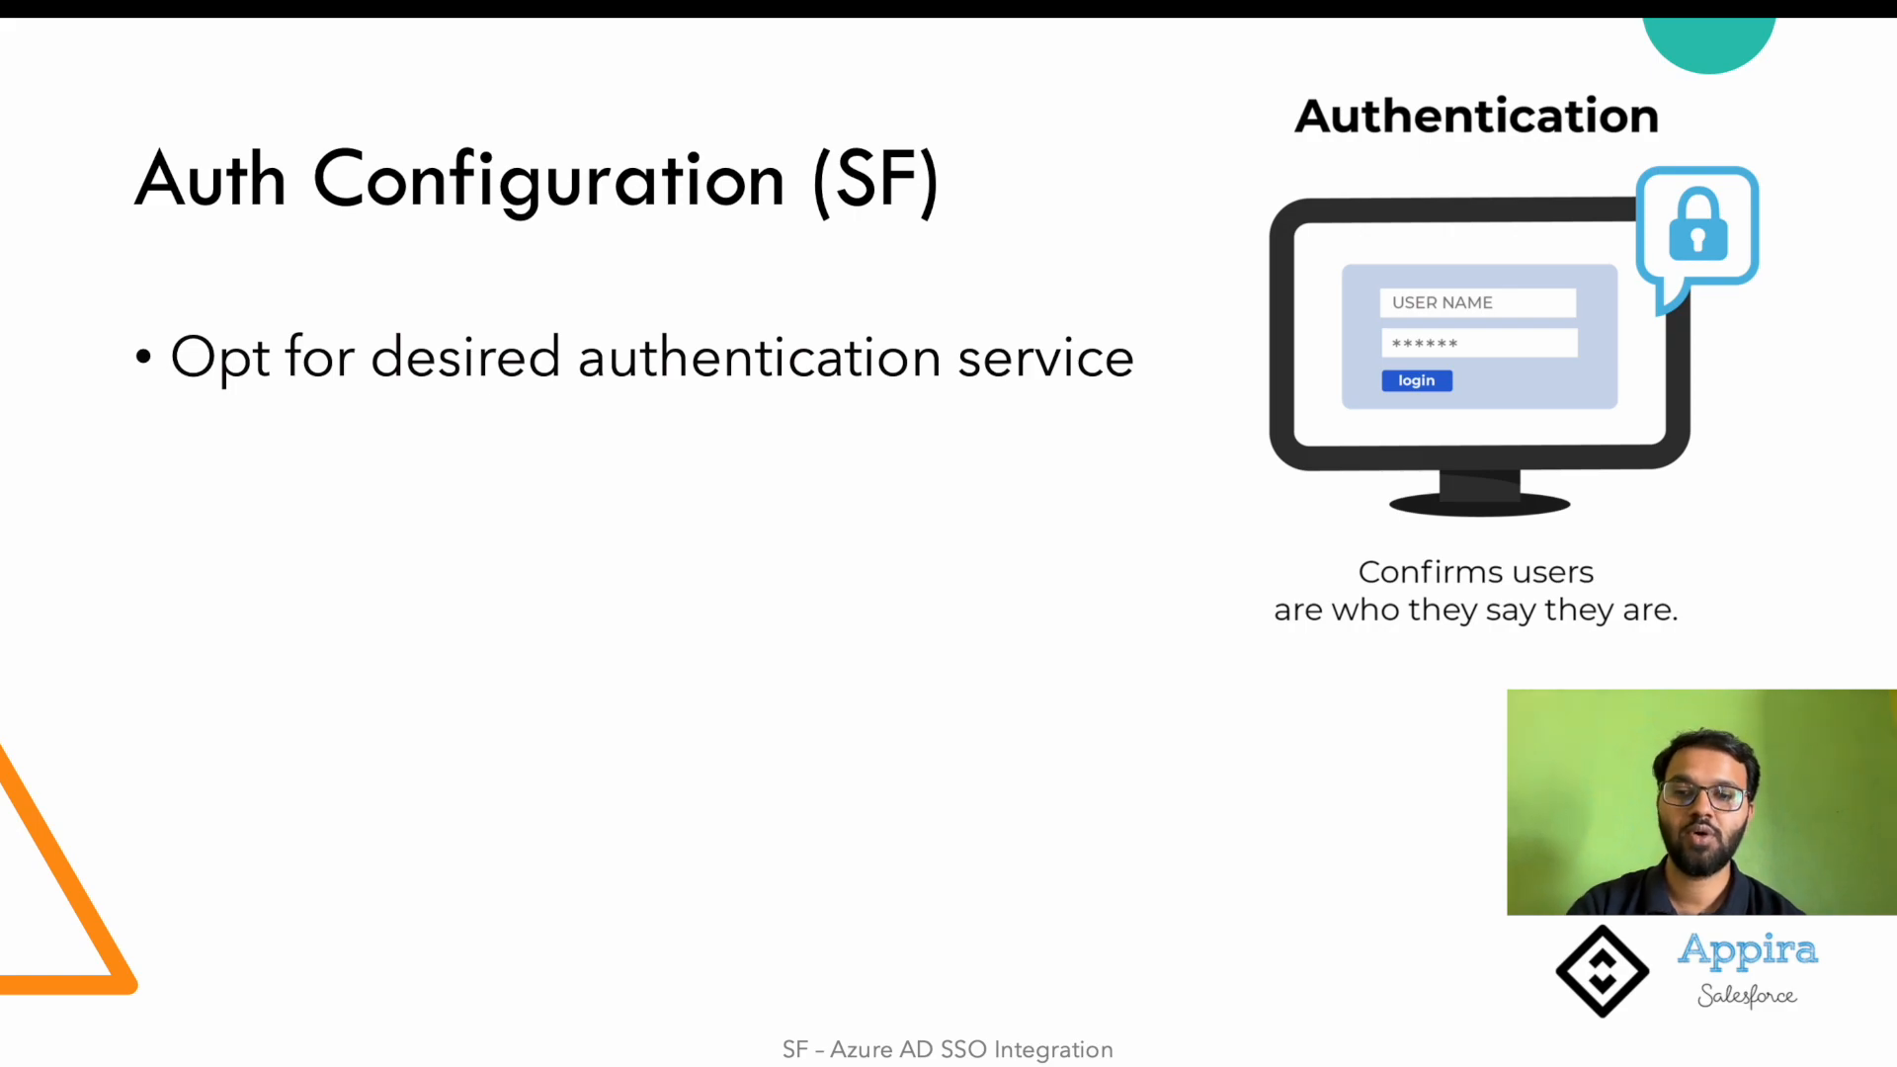
Switch to Salesforce's My Domain Settings, make sts the only authentication service in the Authentication Configuration by leaving Login Form off, and save
{"action": "key", "text": "ctrl+Up"}
{"action": "left_click", "coordinate": [698, 764]}
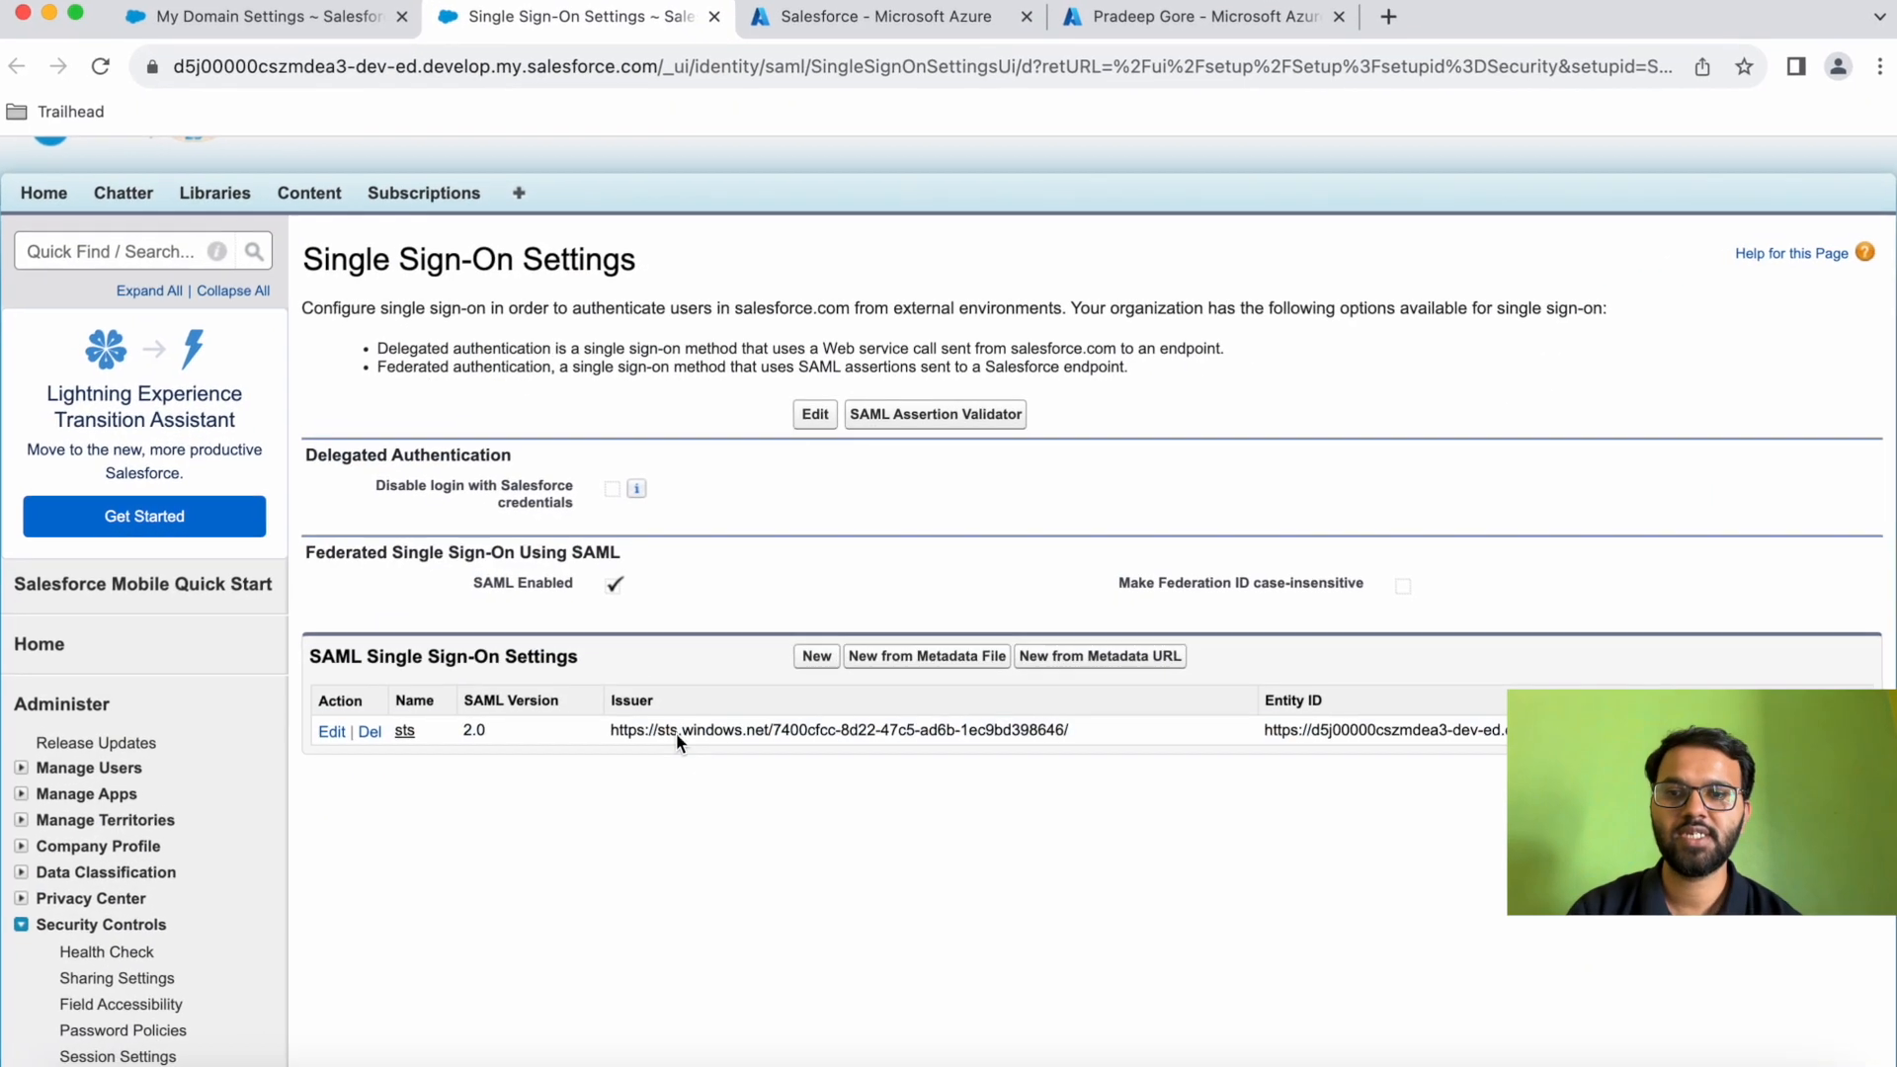
{"action": "left_click", "coordinate": [286, 17]}
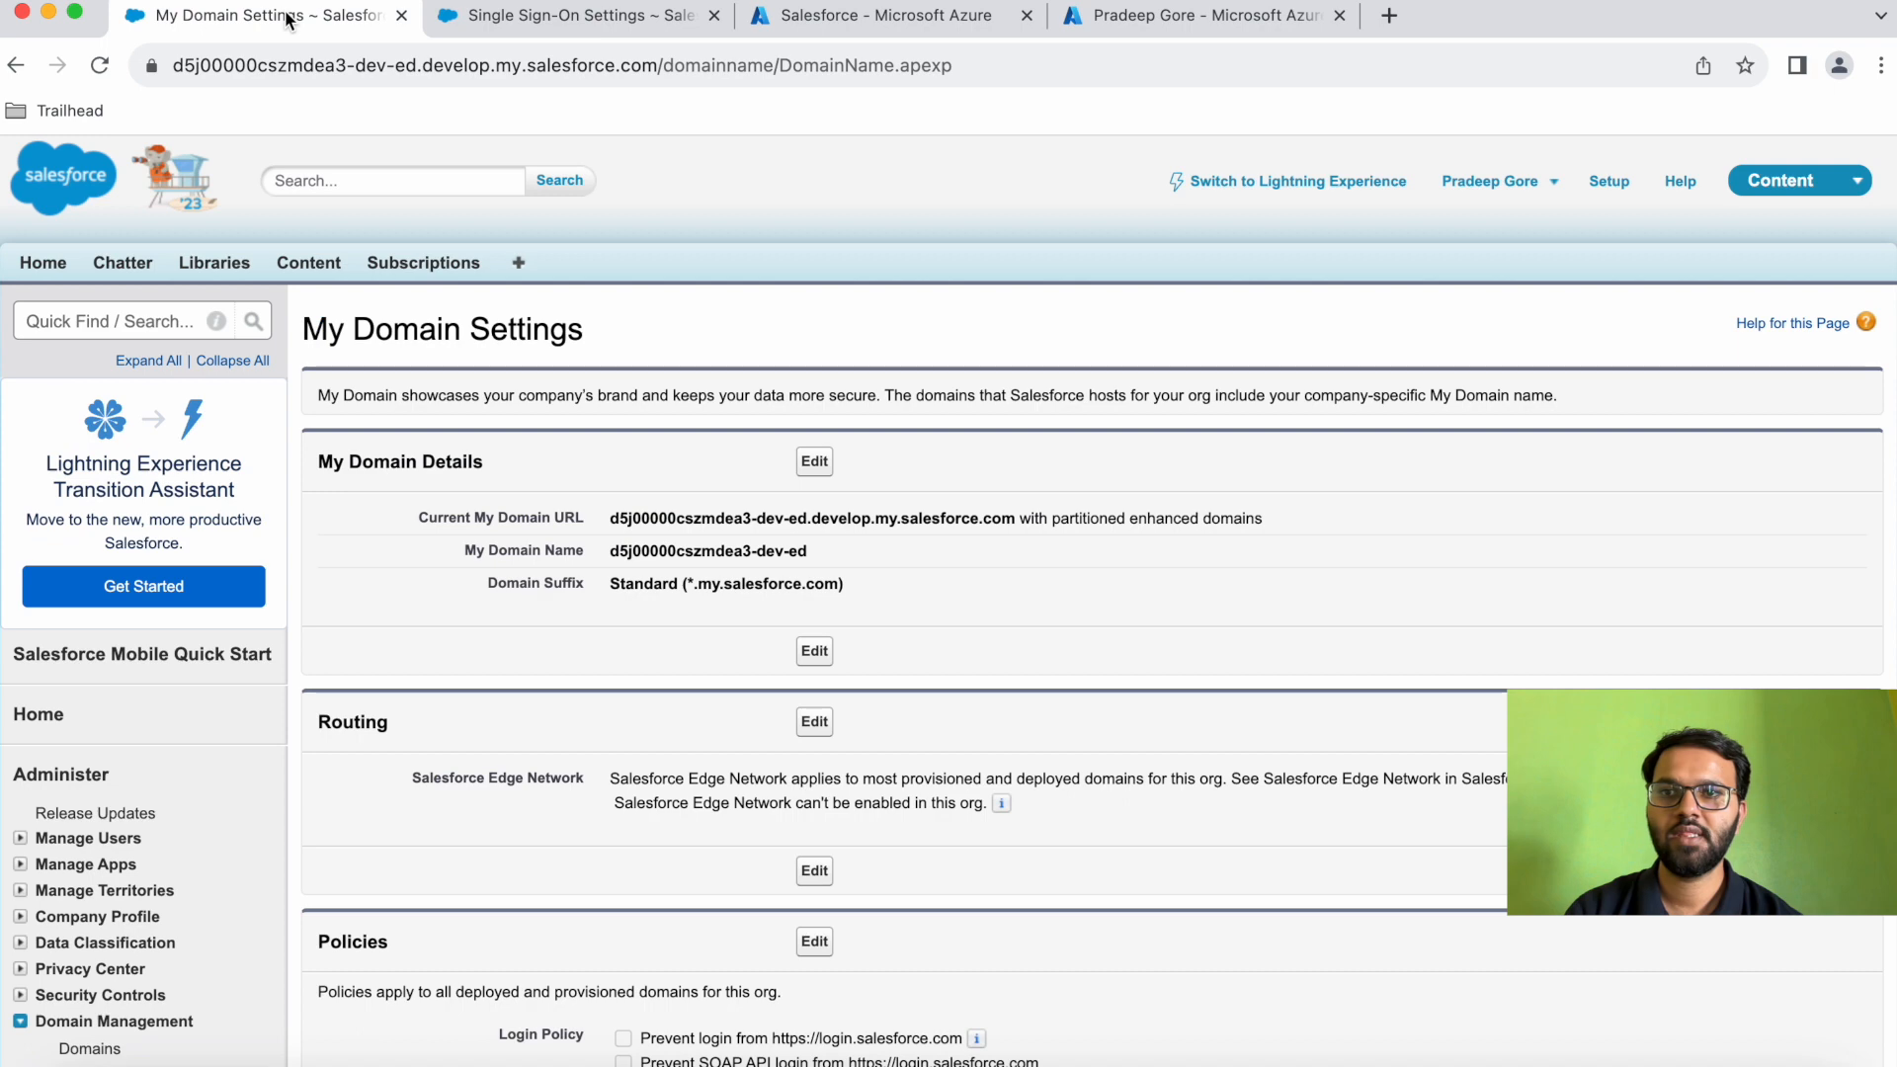
{"action": "scroll", "coordinate": [620, 591], "scroll_direction": "down", "scroll_amount": 10}
{"action": "scroll", "coordinate": [622, 600], "scroll_direction": "down", "scroll_amount": 2}
{"action": "left_click", "coordinate": [821, 485]}
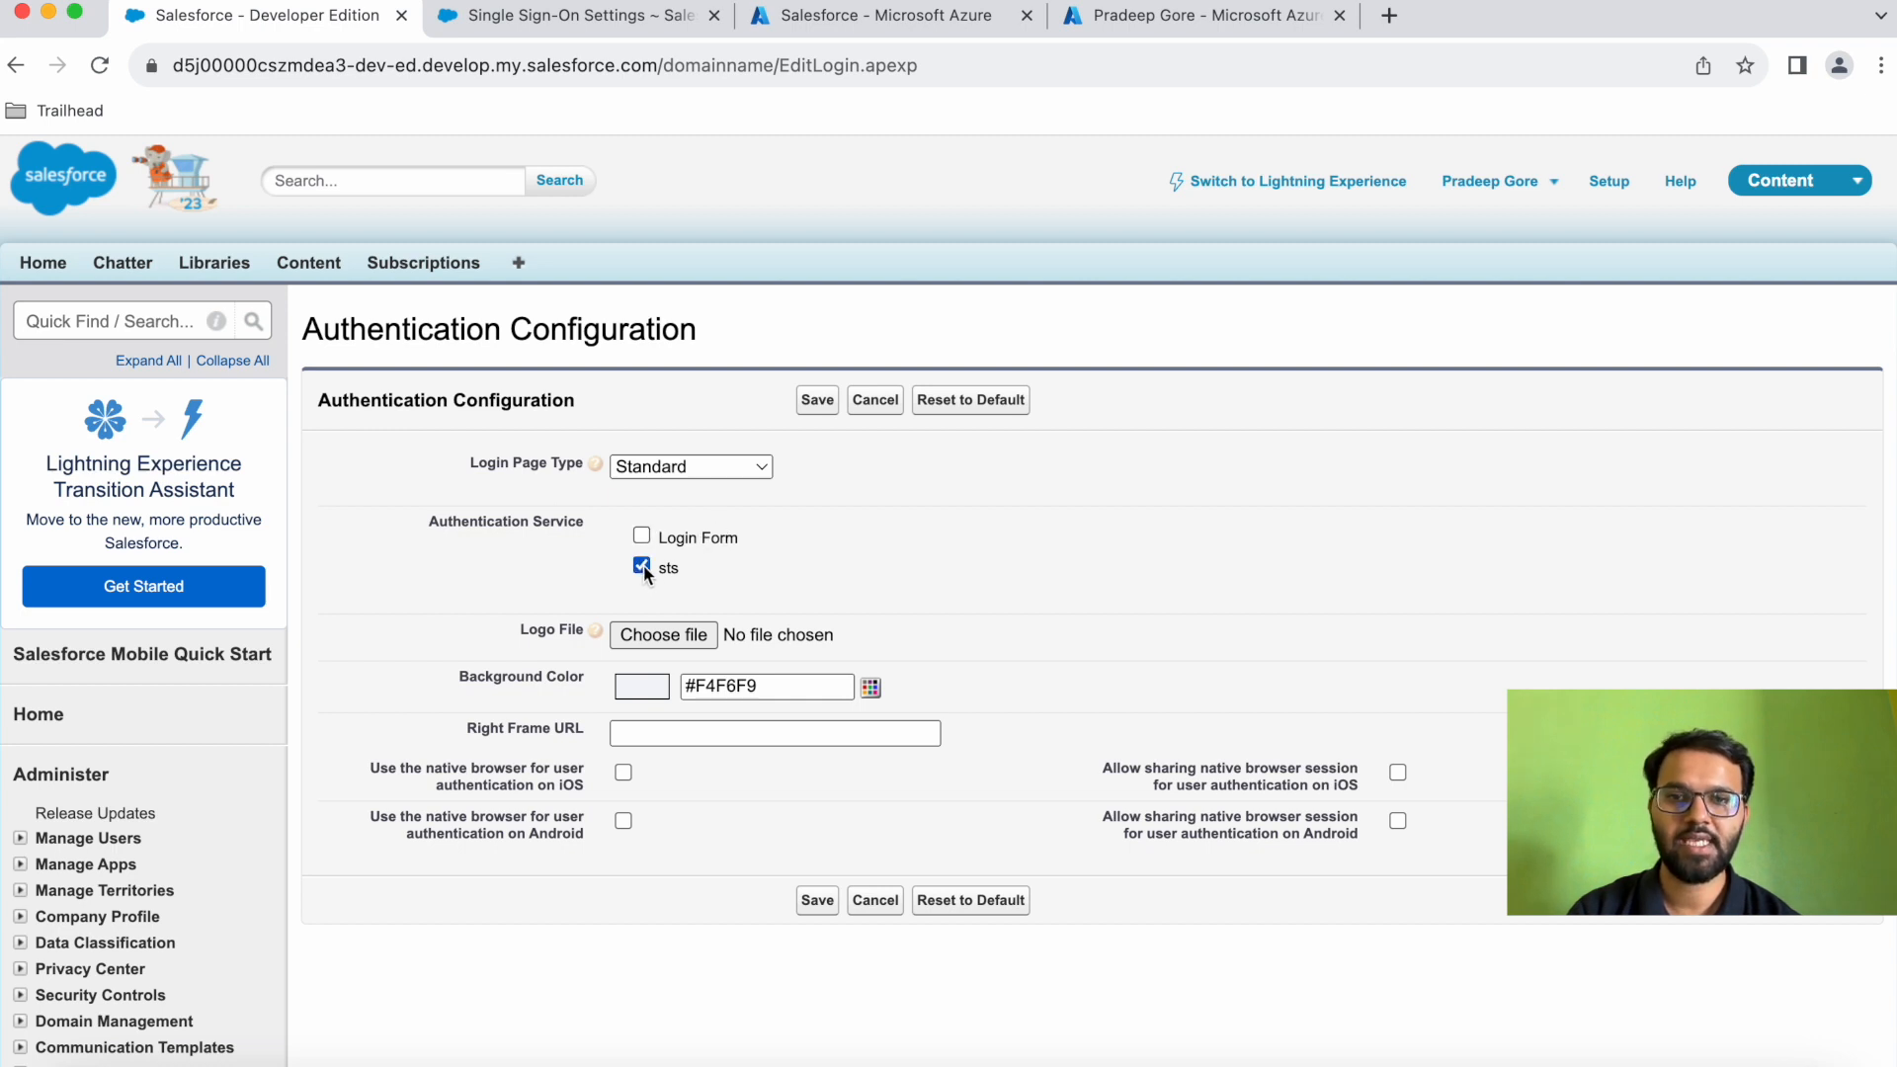
{"action": "left_click", "coordinate": [818, 405]}
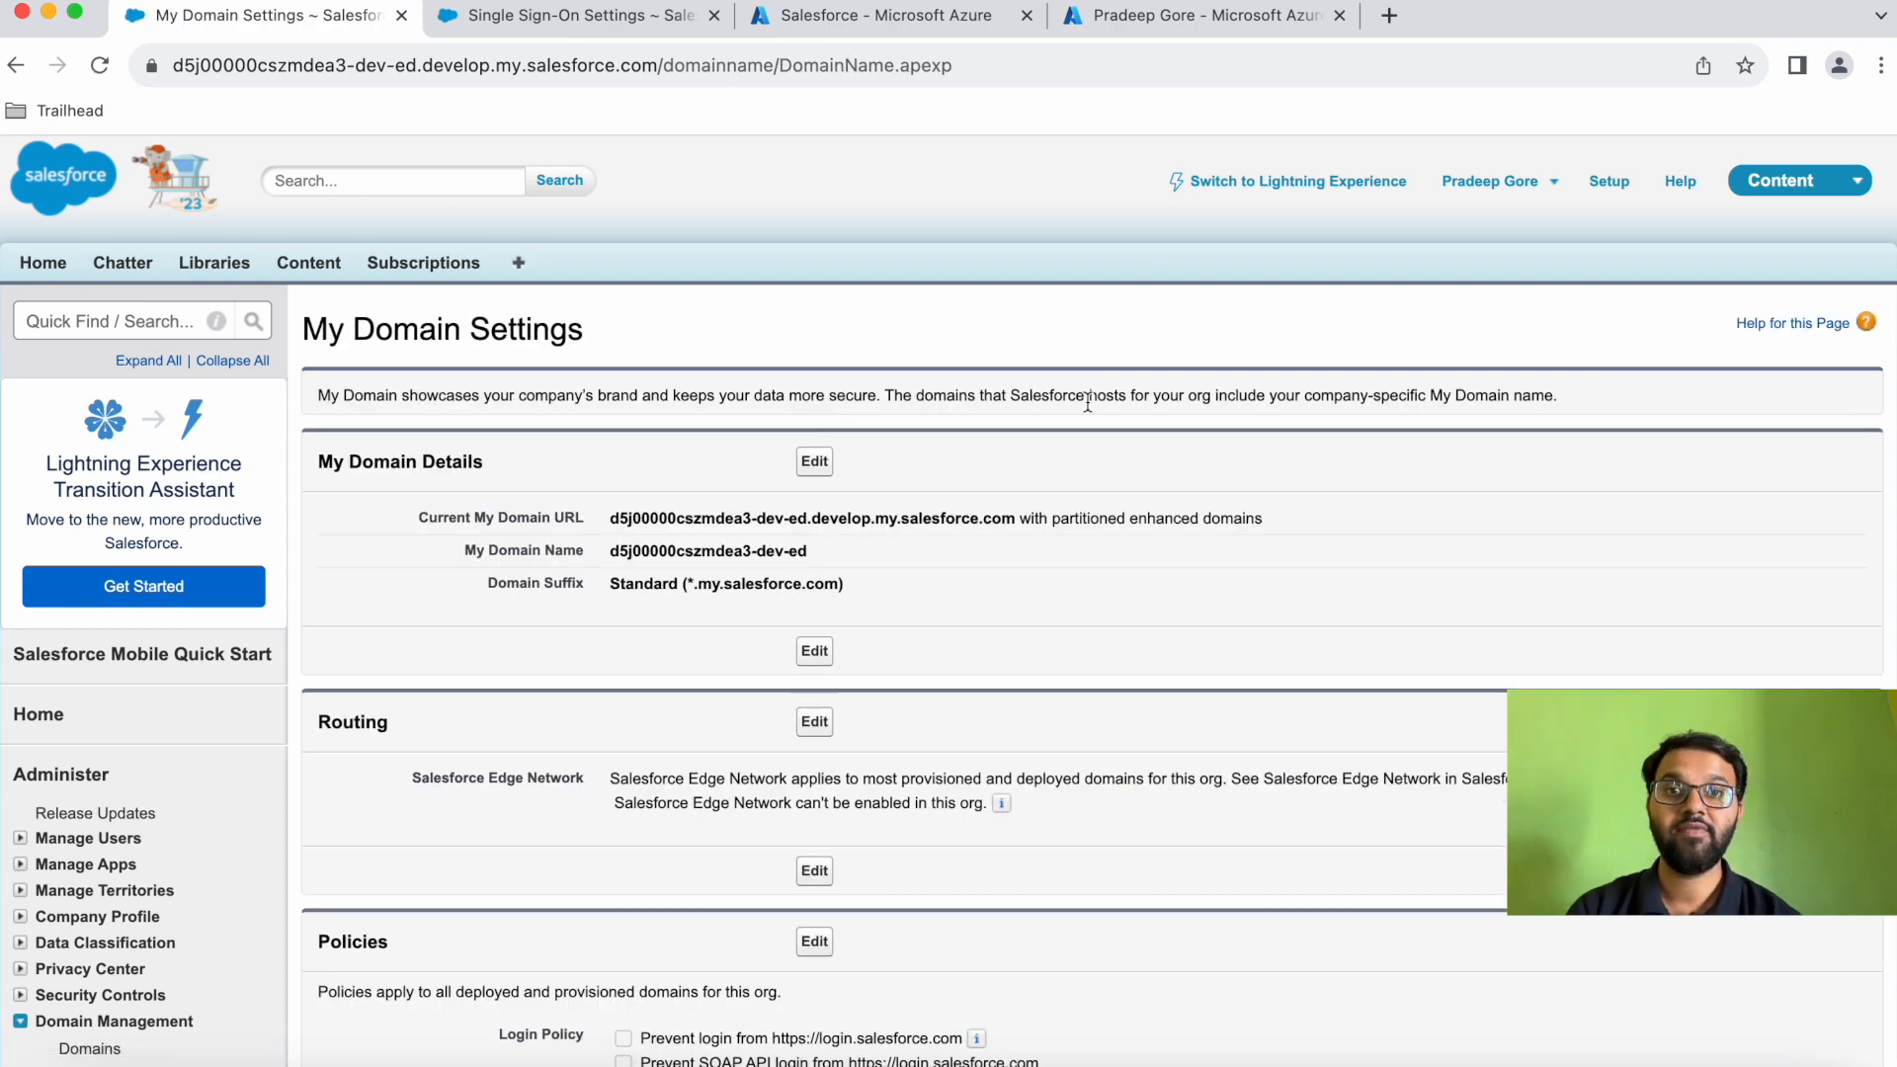
Switch to the incognito browser window, reload the Outlook mailbox page, and open a new blank tab
{"action": "key", "text": "ctrl+Up"}
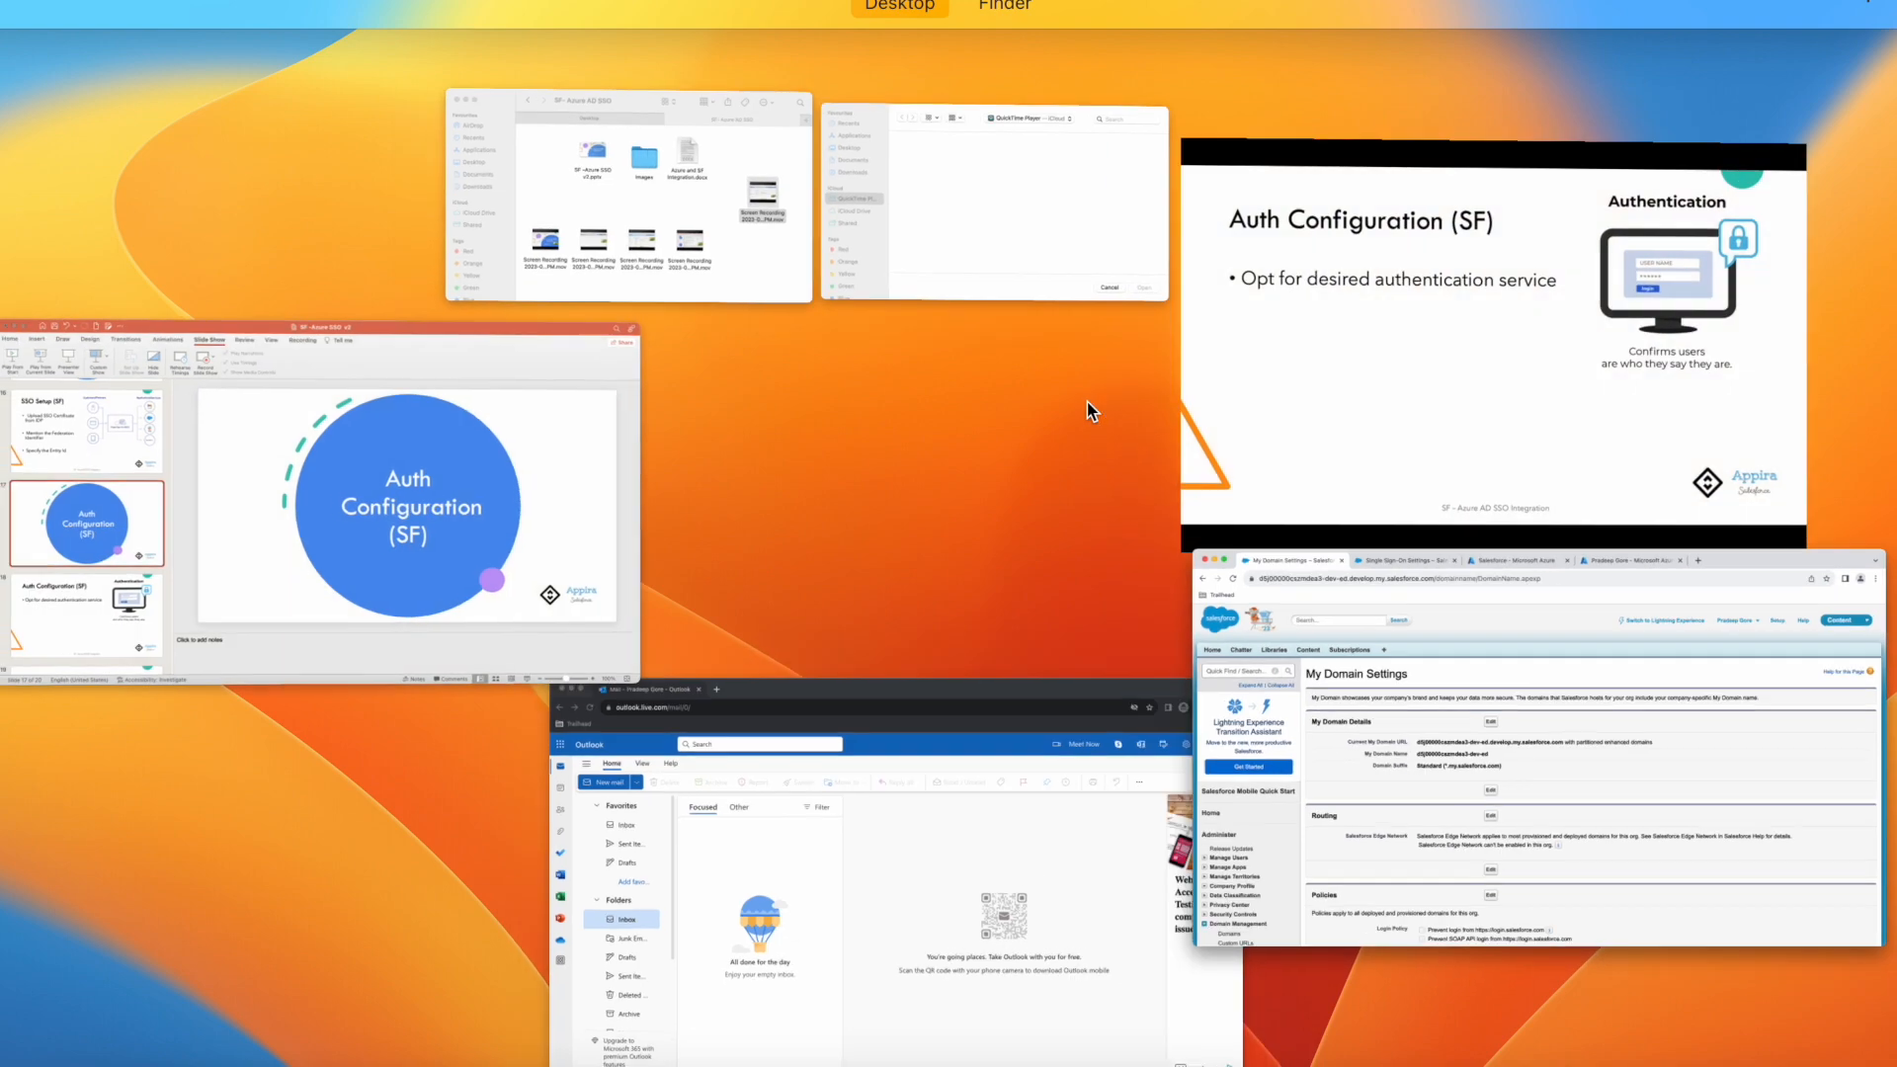
{"action": "left_click", "coordinate": [847, 792]}
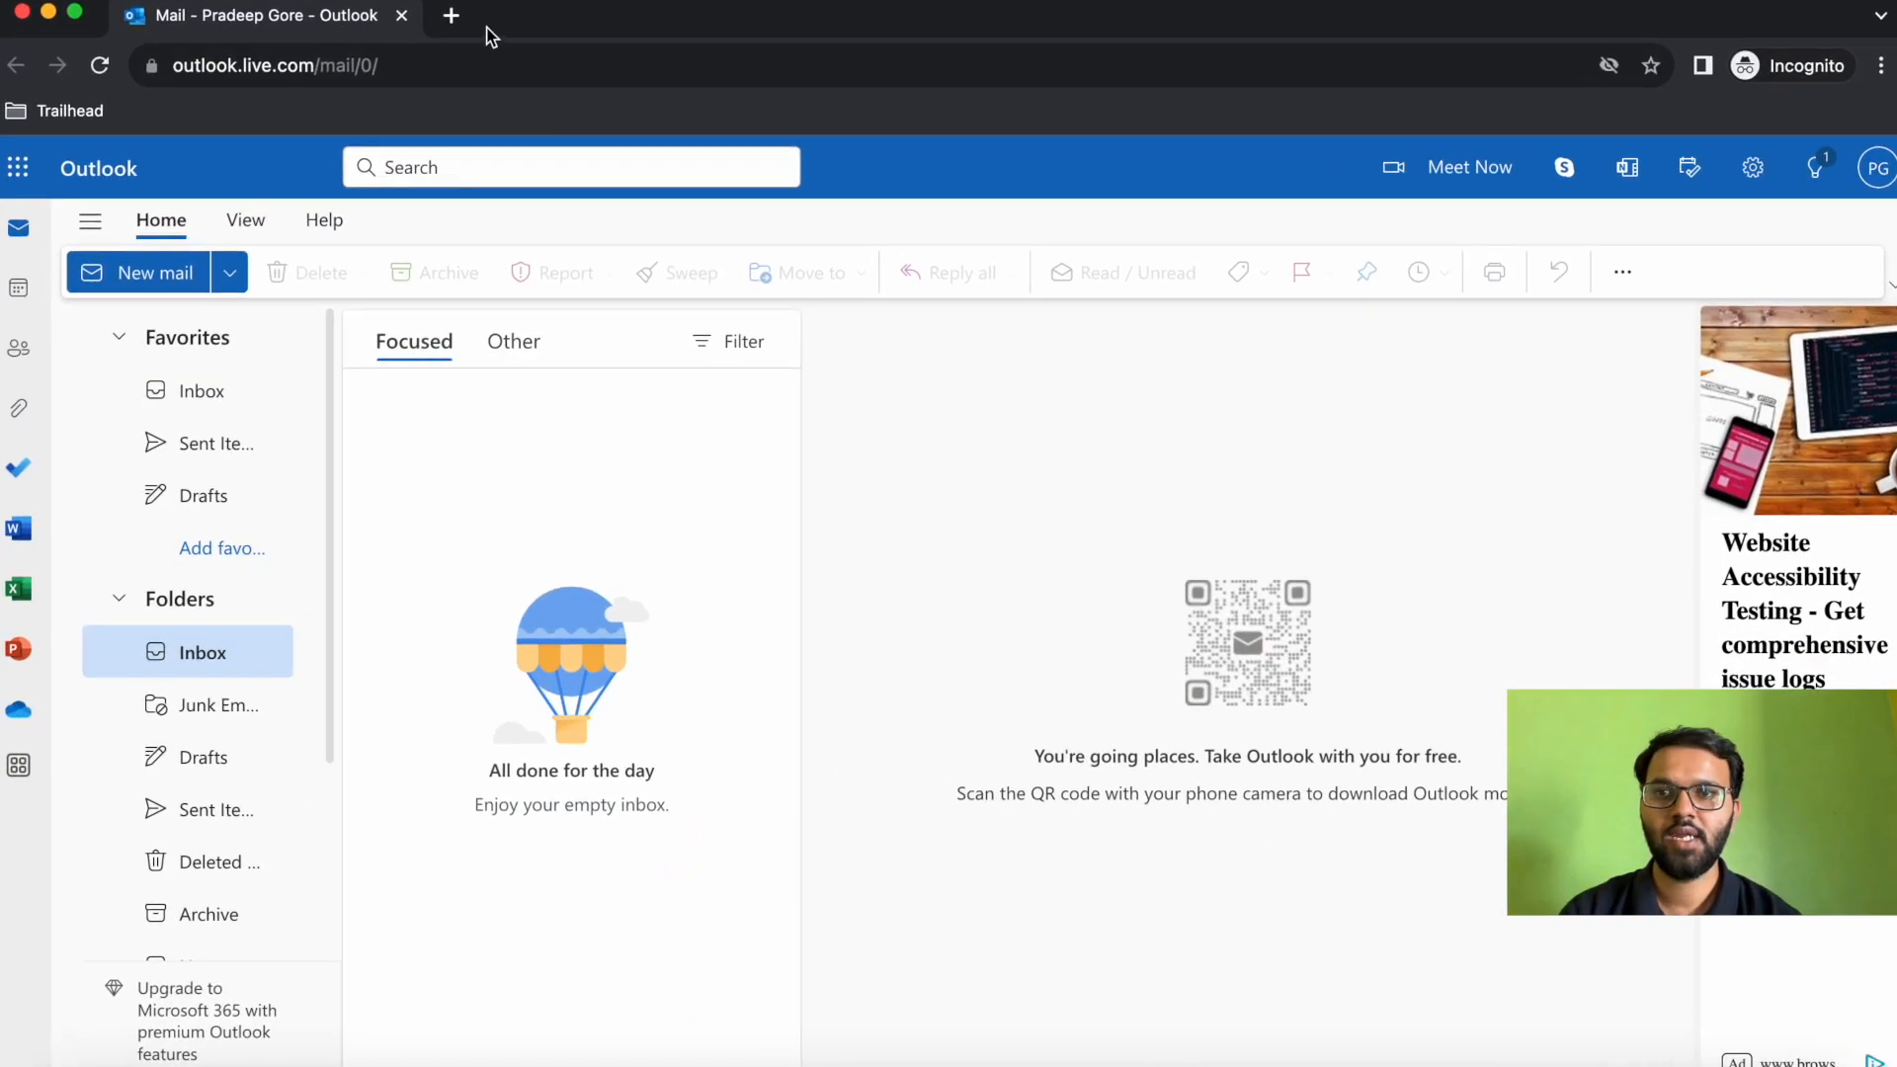
{"action": "left_click", "coordinate": [428, 58]}
{"action": "key", "text": "Return"}
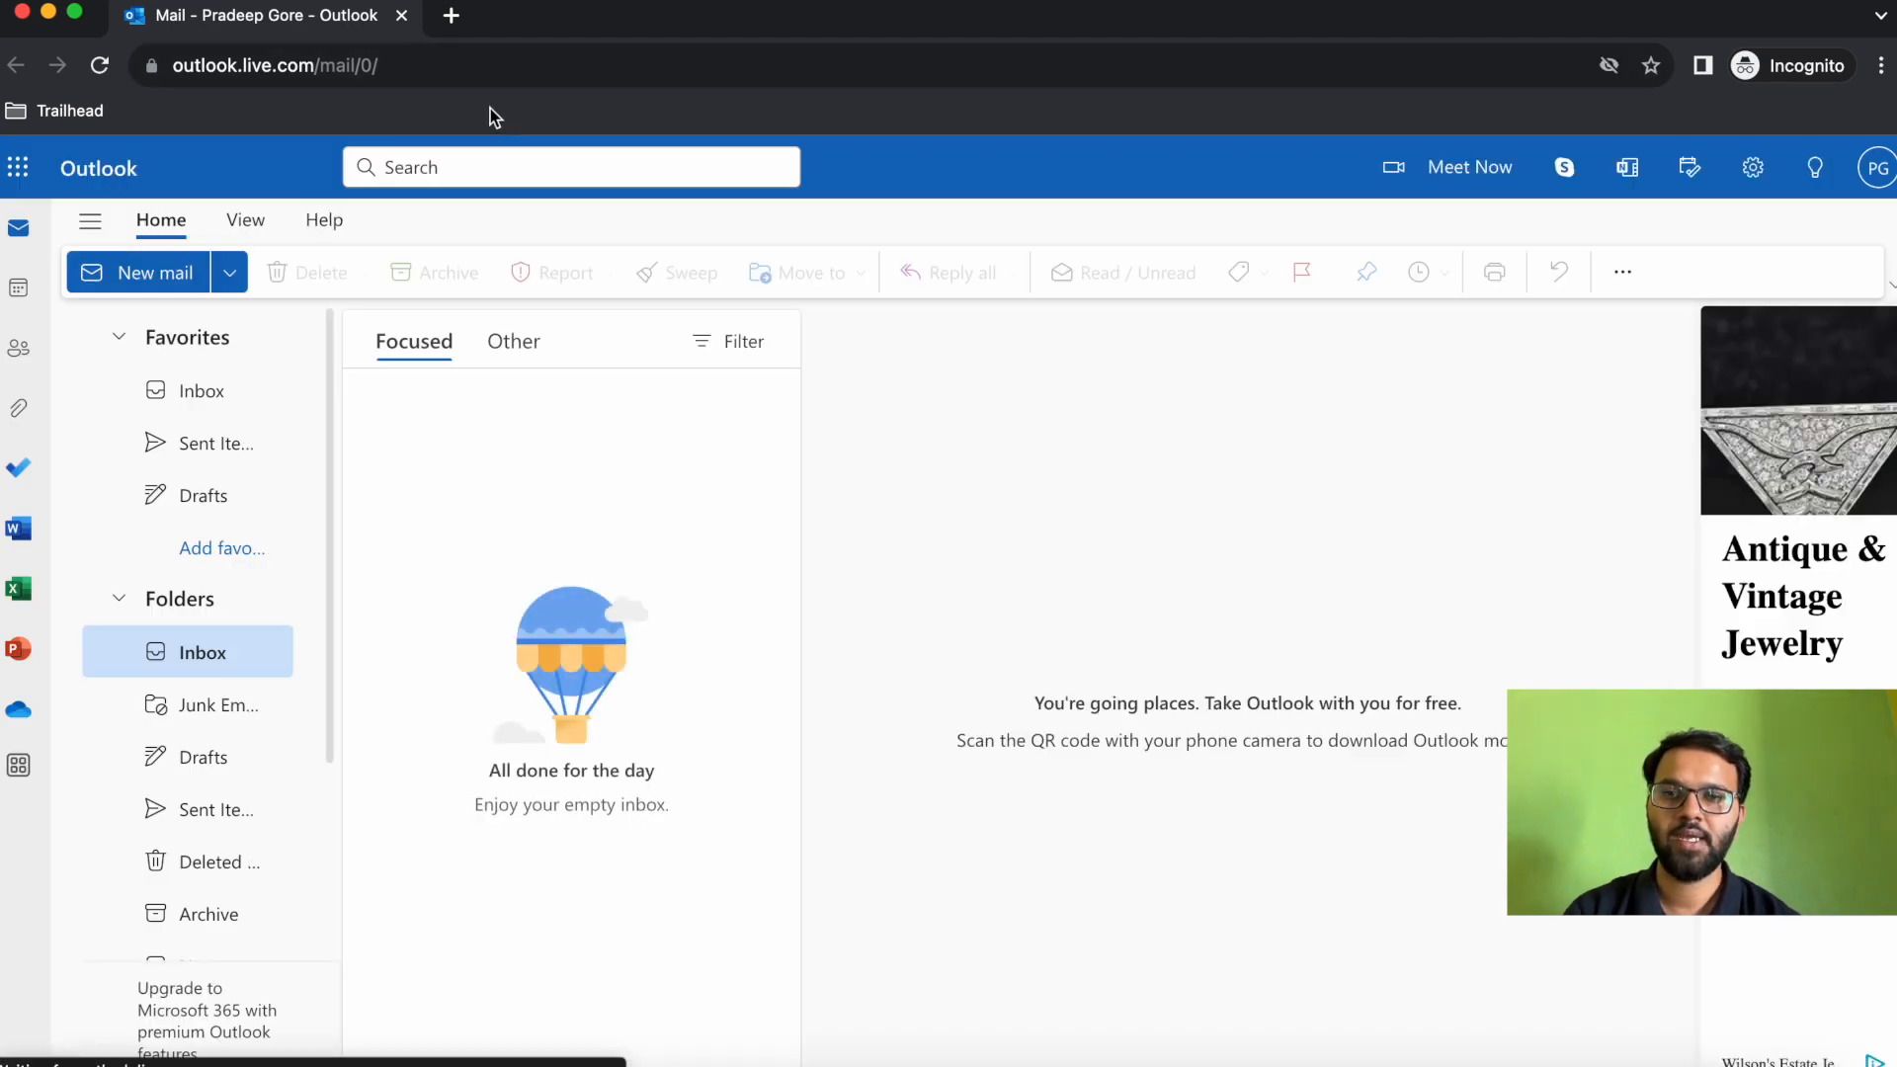
{"action": "left_click", "coordinate": [451, 16]}
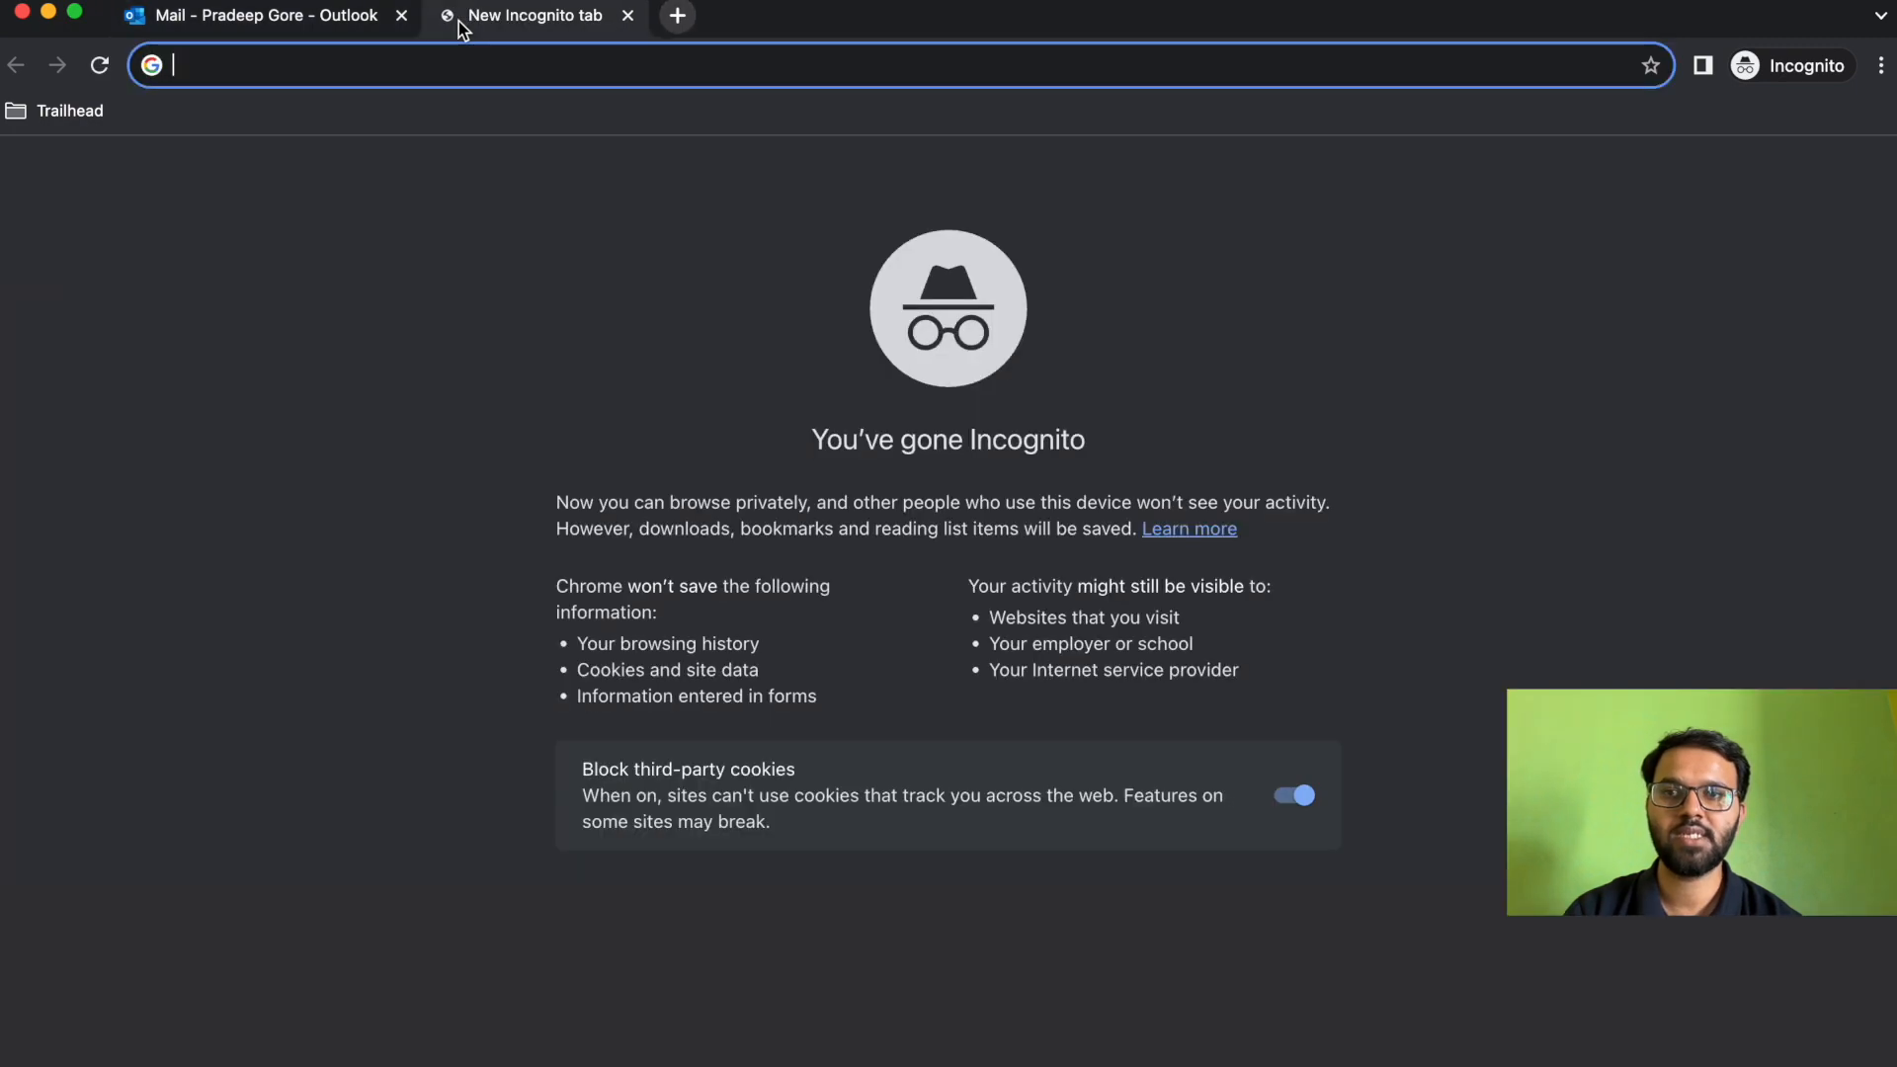
{"action": "key", "text": "ctrl+Up"}
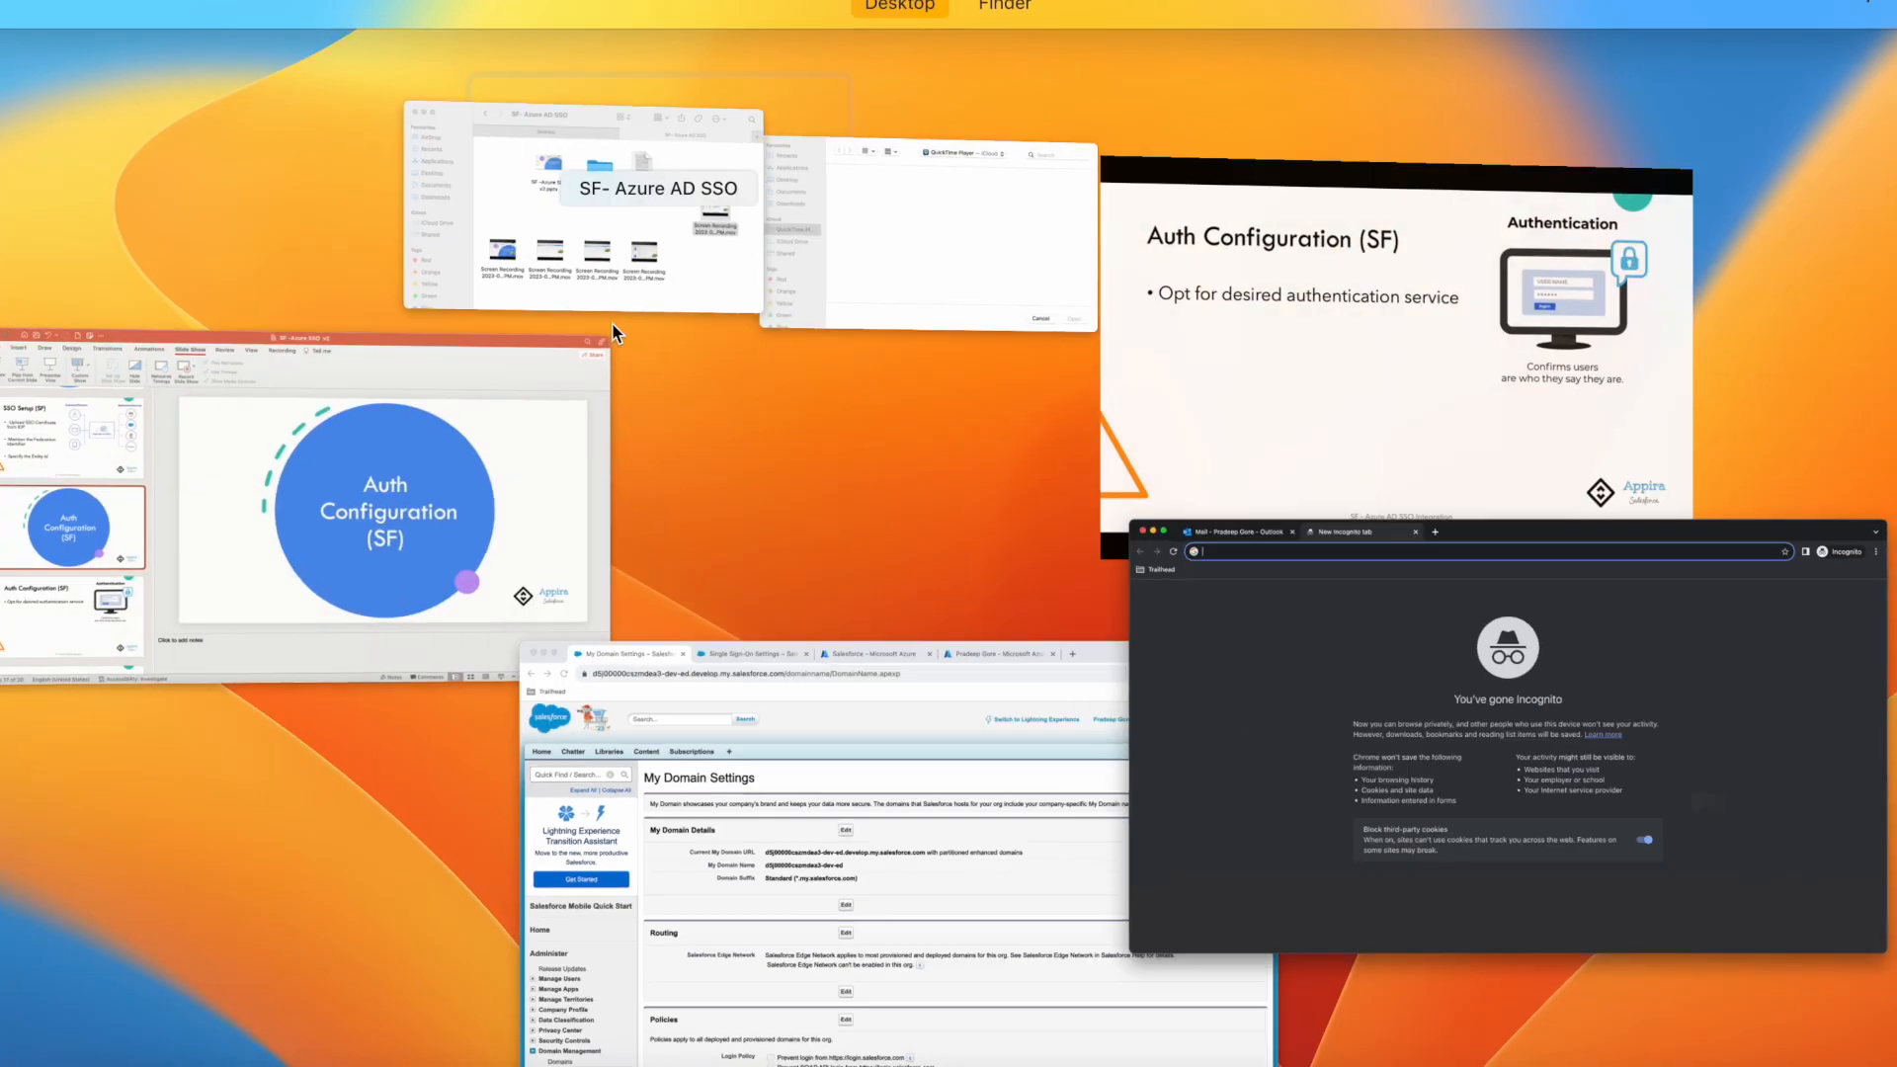
{"action": "left_click", "coordinate": [672, 766]}
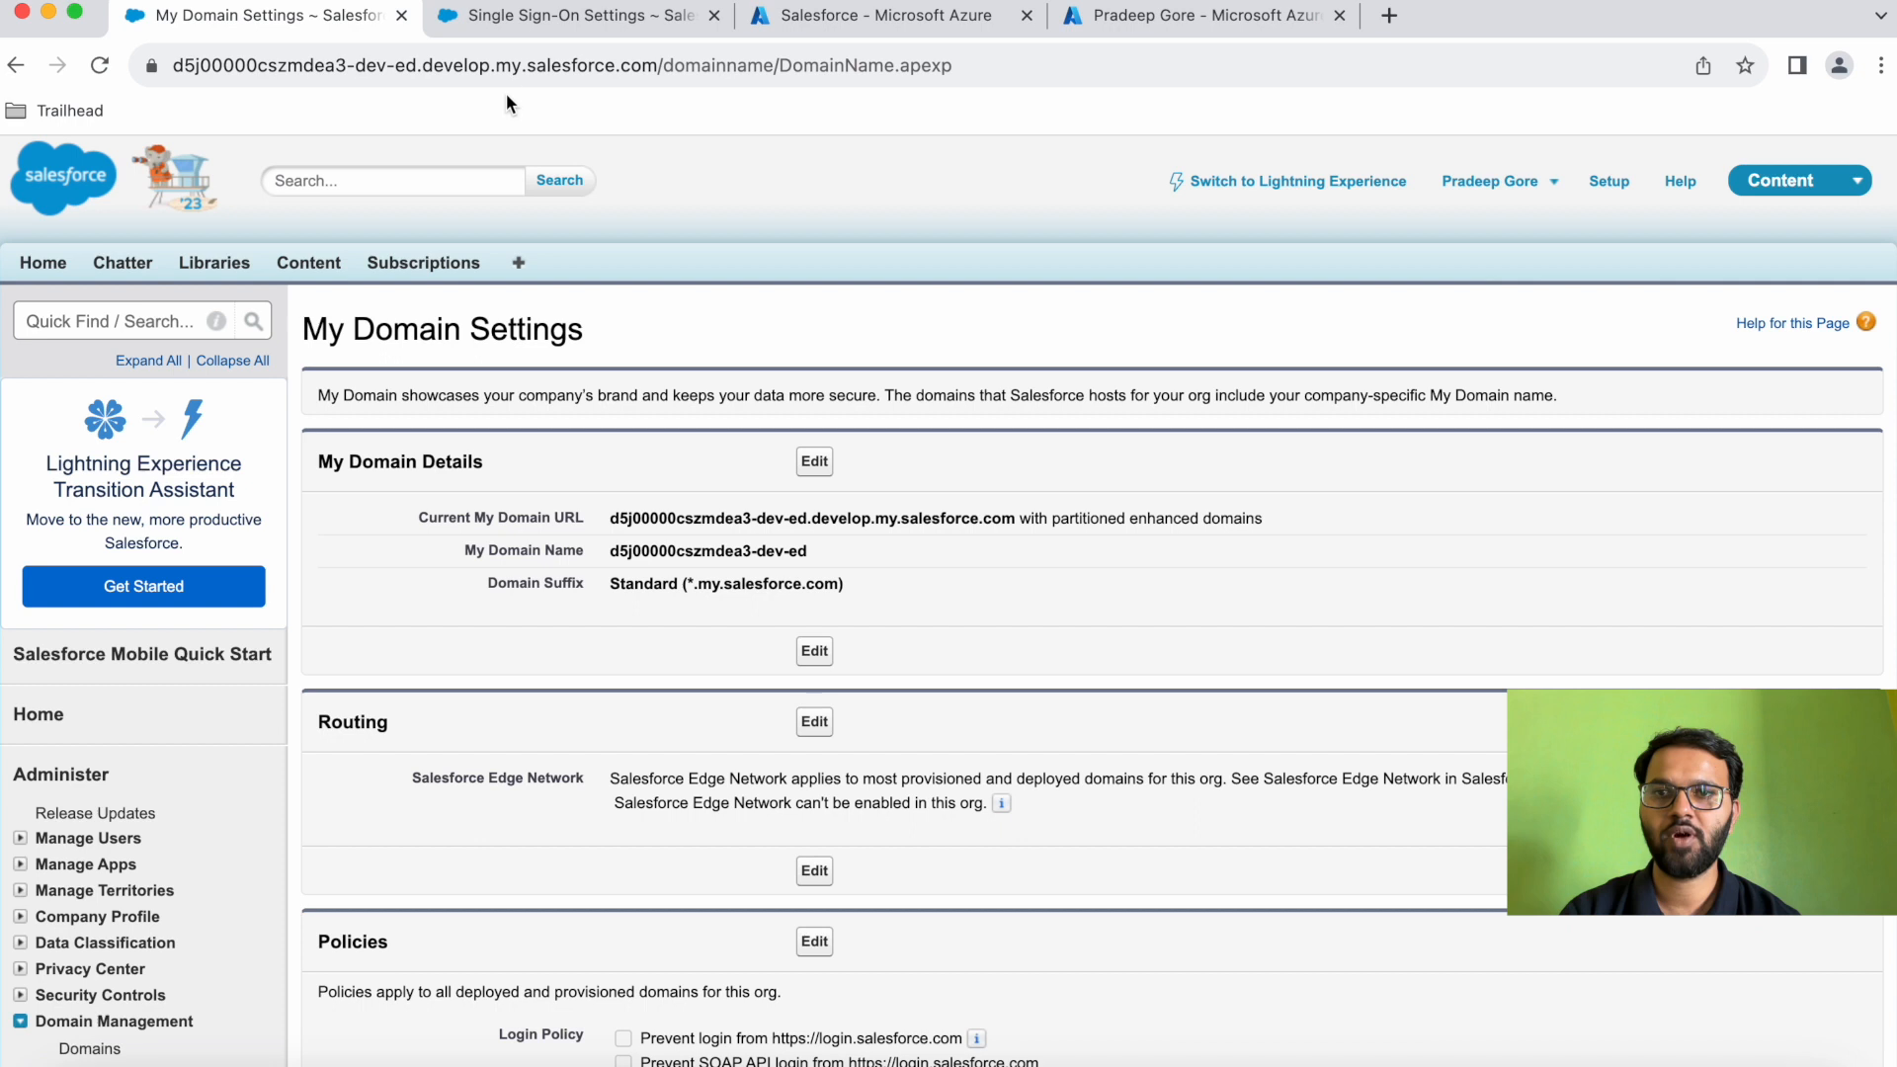
{"action": "left_click", "coordinate": [501, 67]}
{"action": "left_click", "coordinate": [773, 72]}
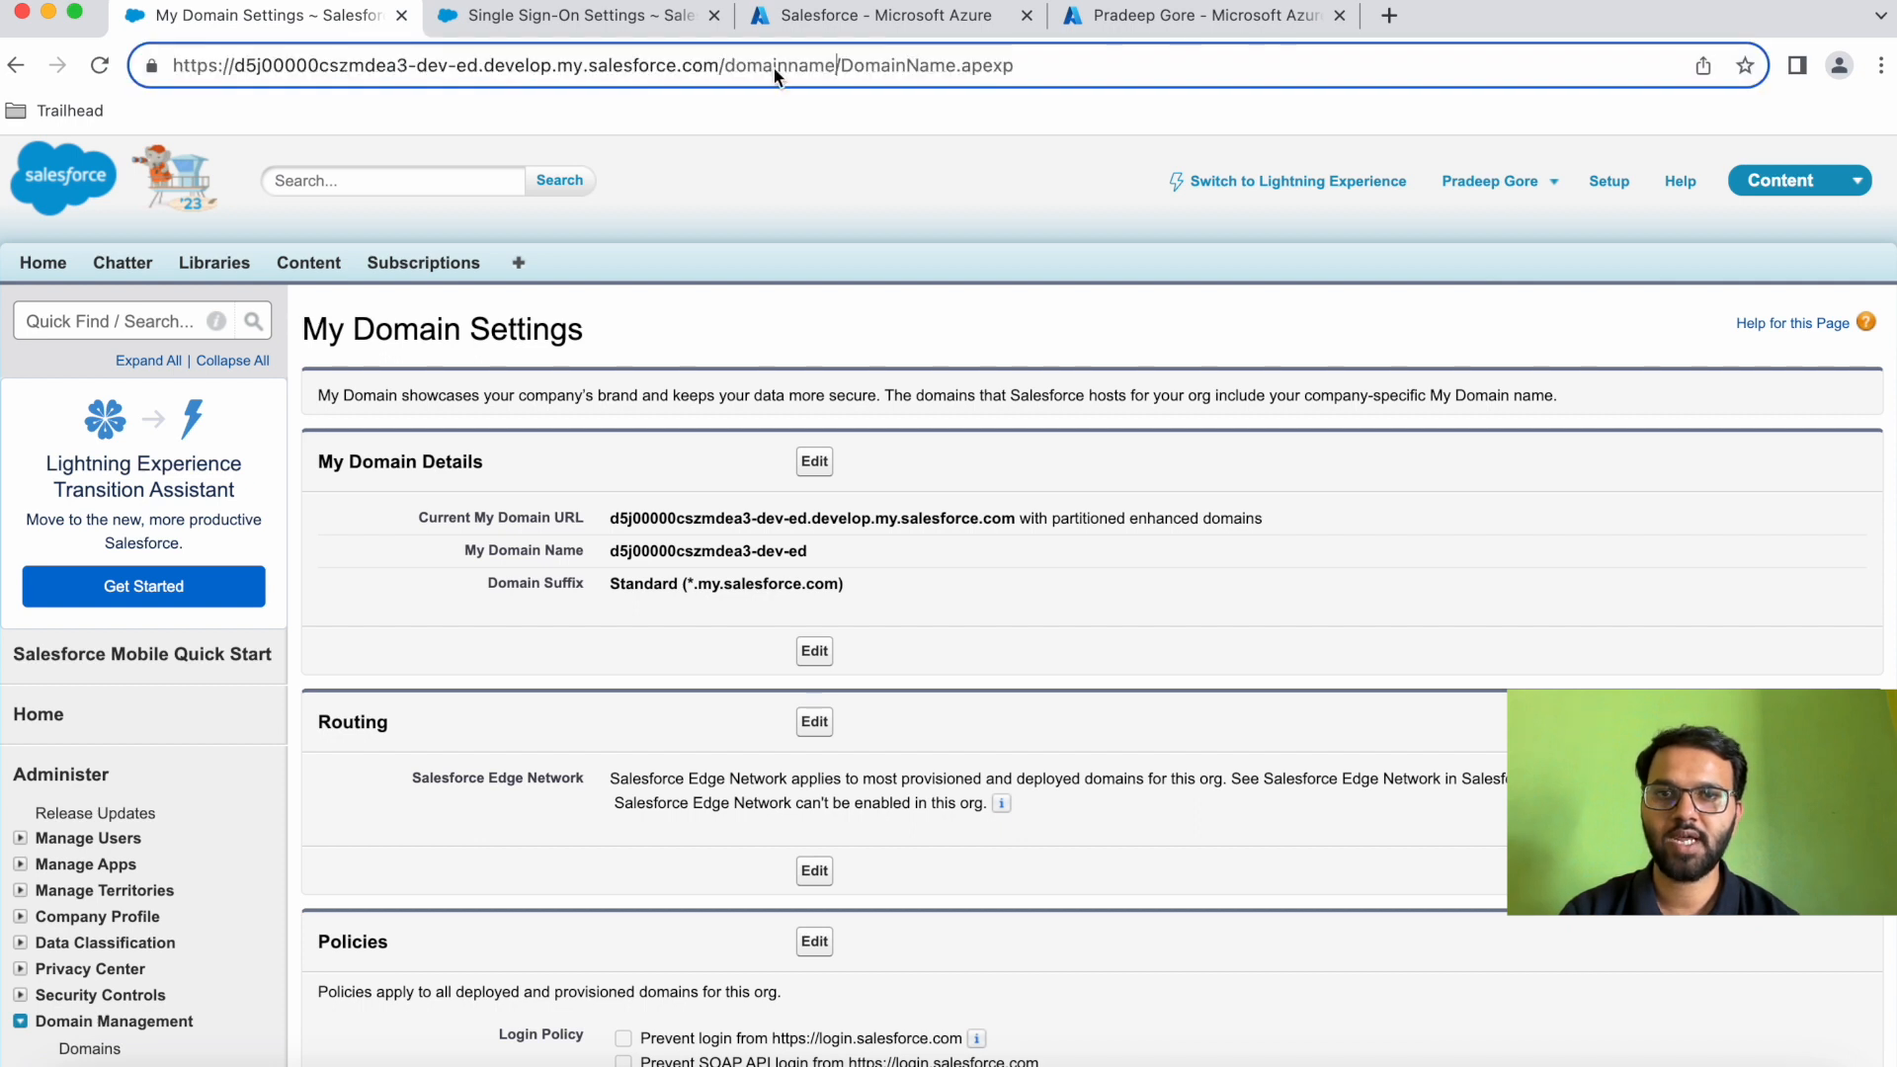
{"action": "left_click_drag", "start_coordinate": [723, 65], "coordinate": [3, 60]}
{"action": "key", "text": "super+c"}
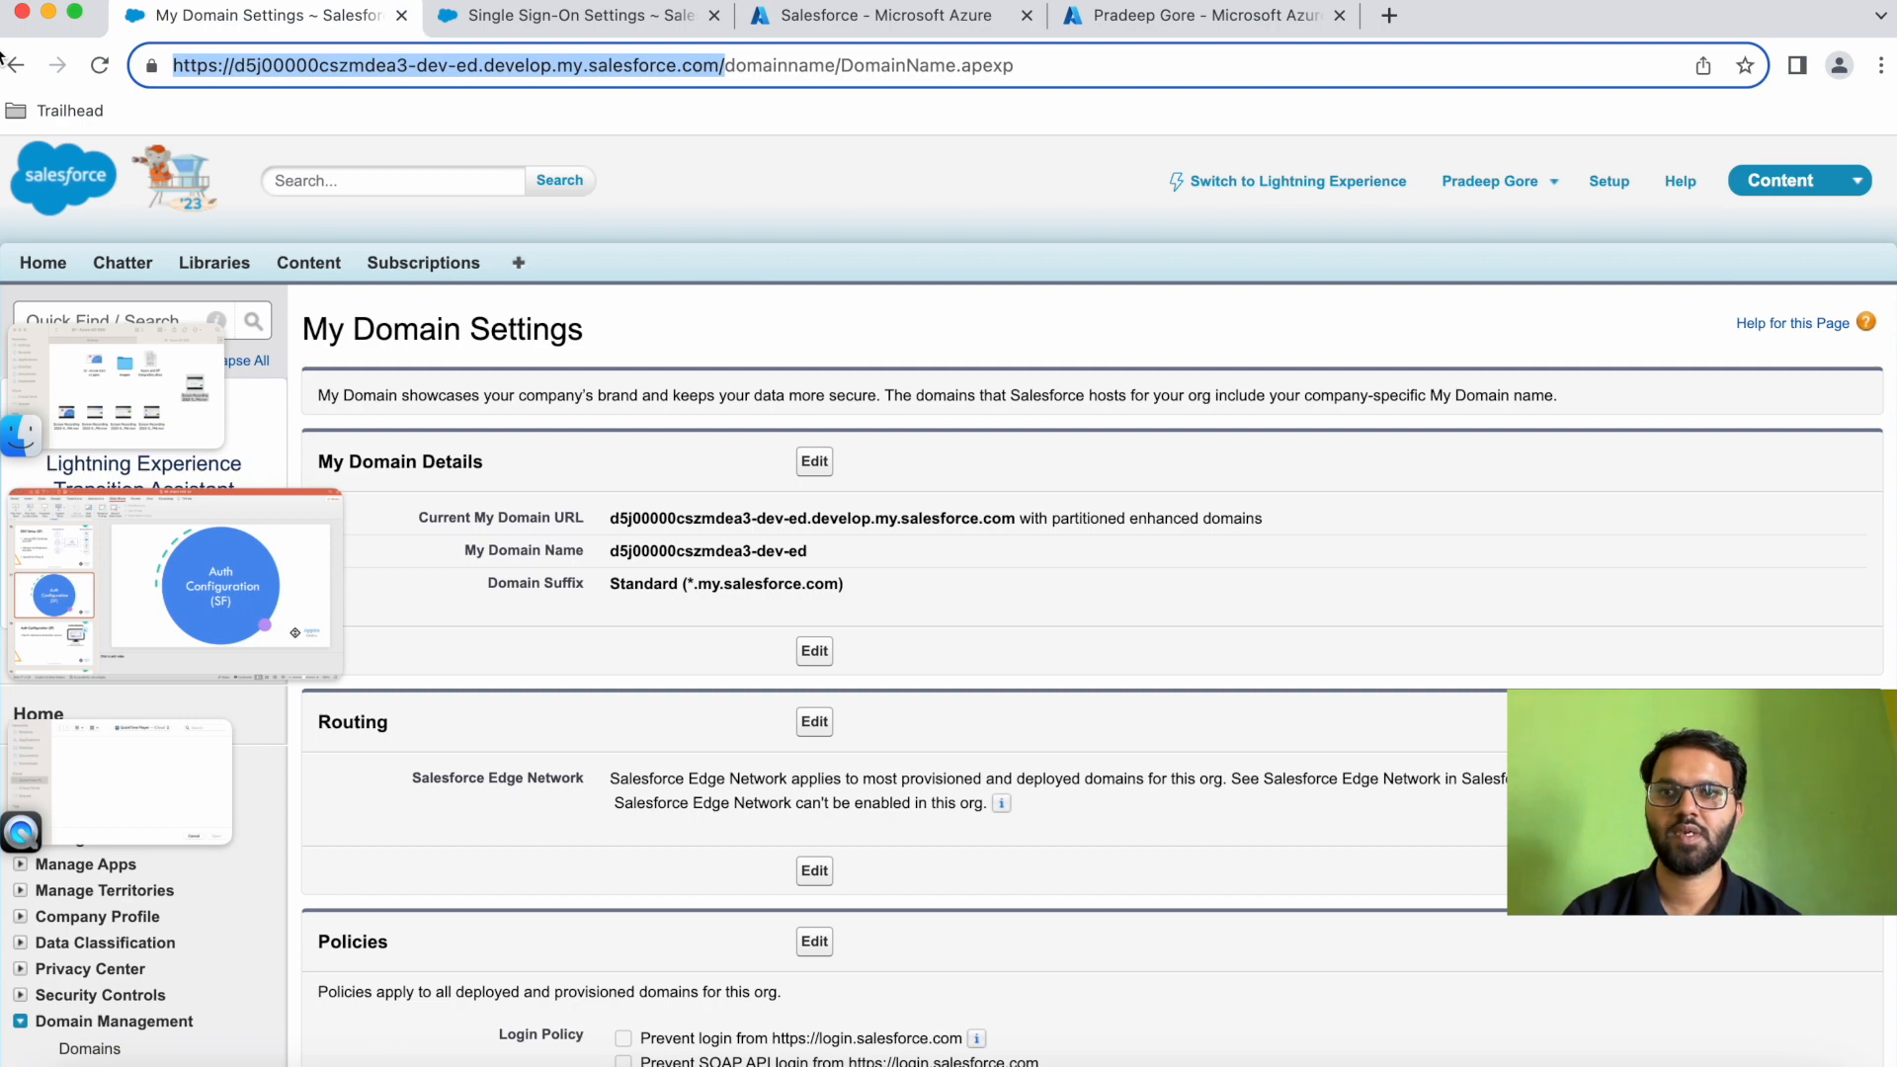
Load the copied Salesforce domain address in the blank incognito tab to test single sign-on, and dismiss the Lightning Experience prompt
{"action": "key", "text": "ctrl+Up"}
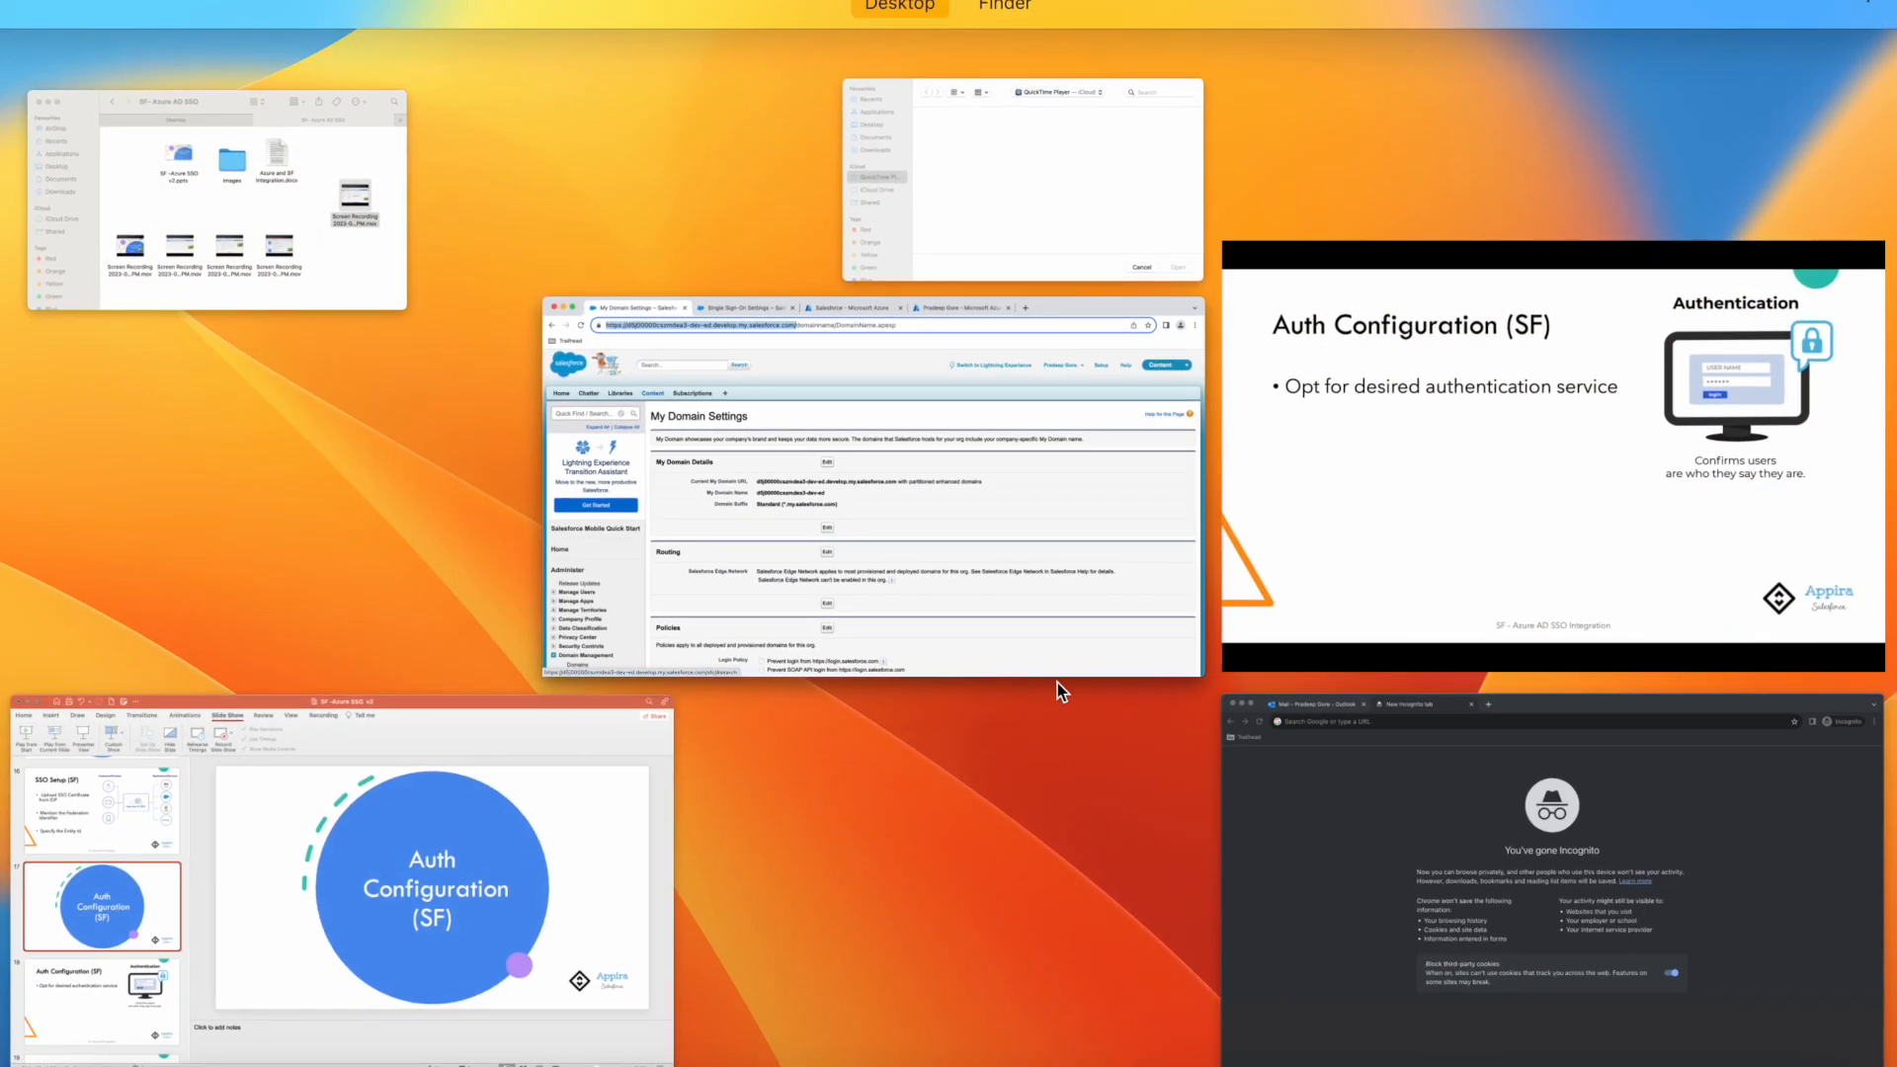
{"action": "left_click", "coordinate": [1509, 796]}
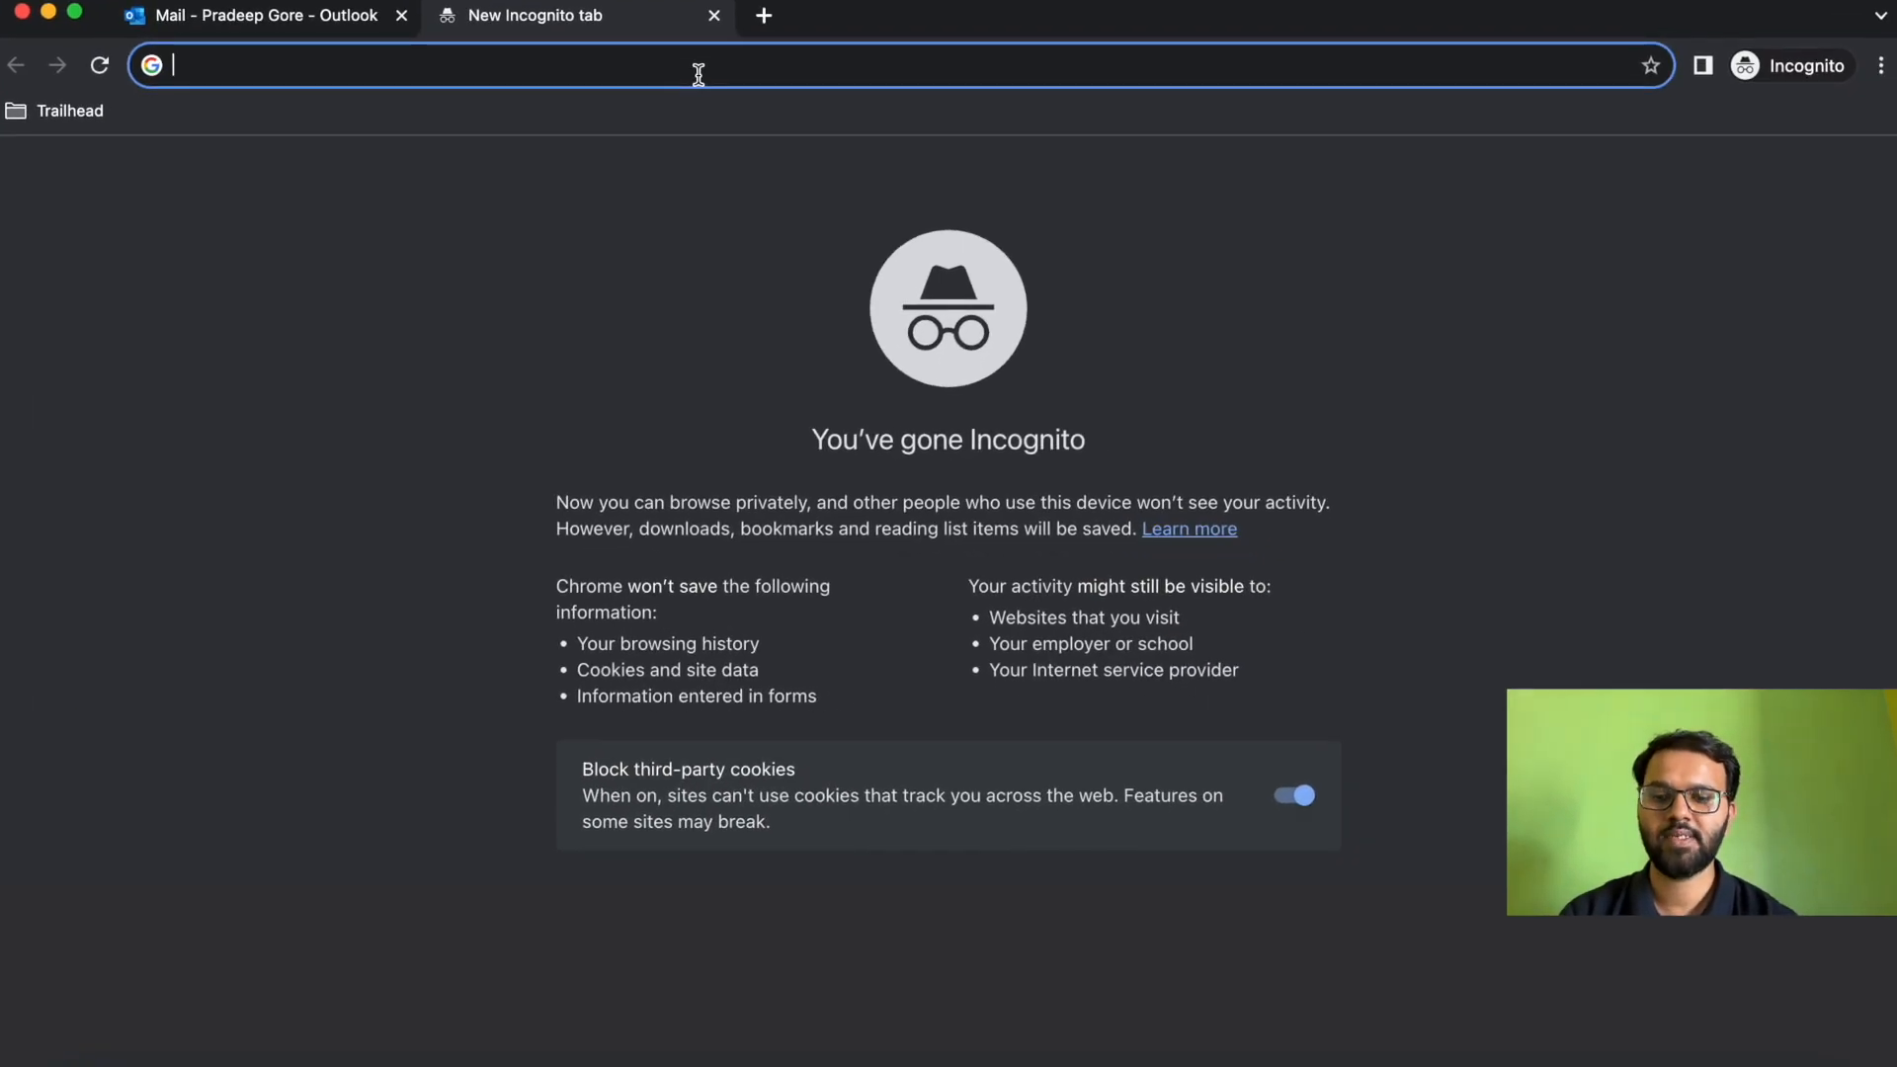
{"action": "key", "text": "super+v"}
{"action": "key", "text": "Return"}
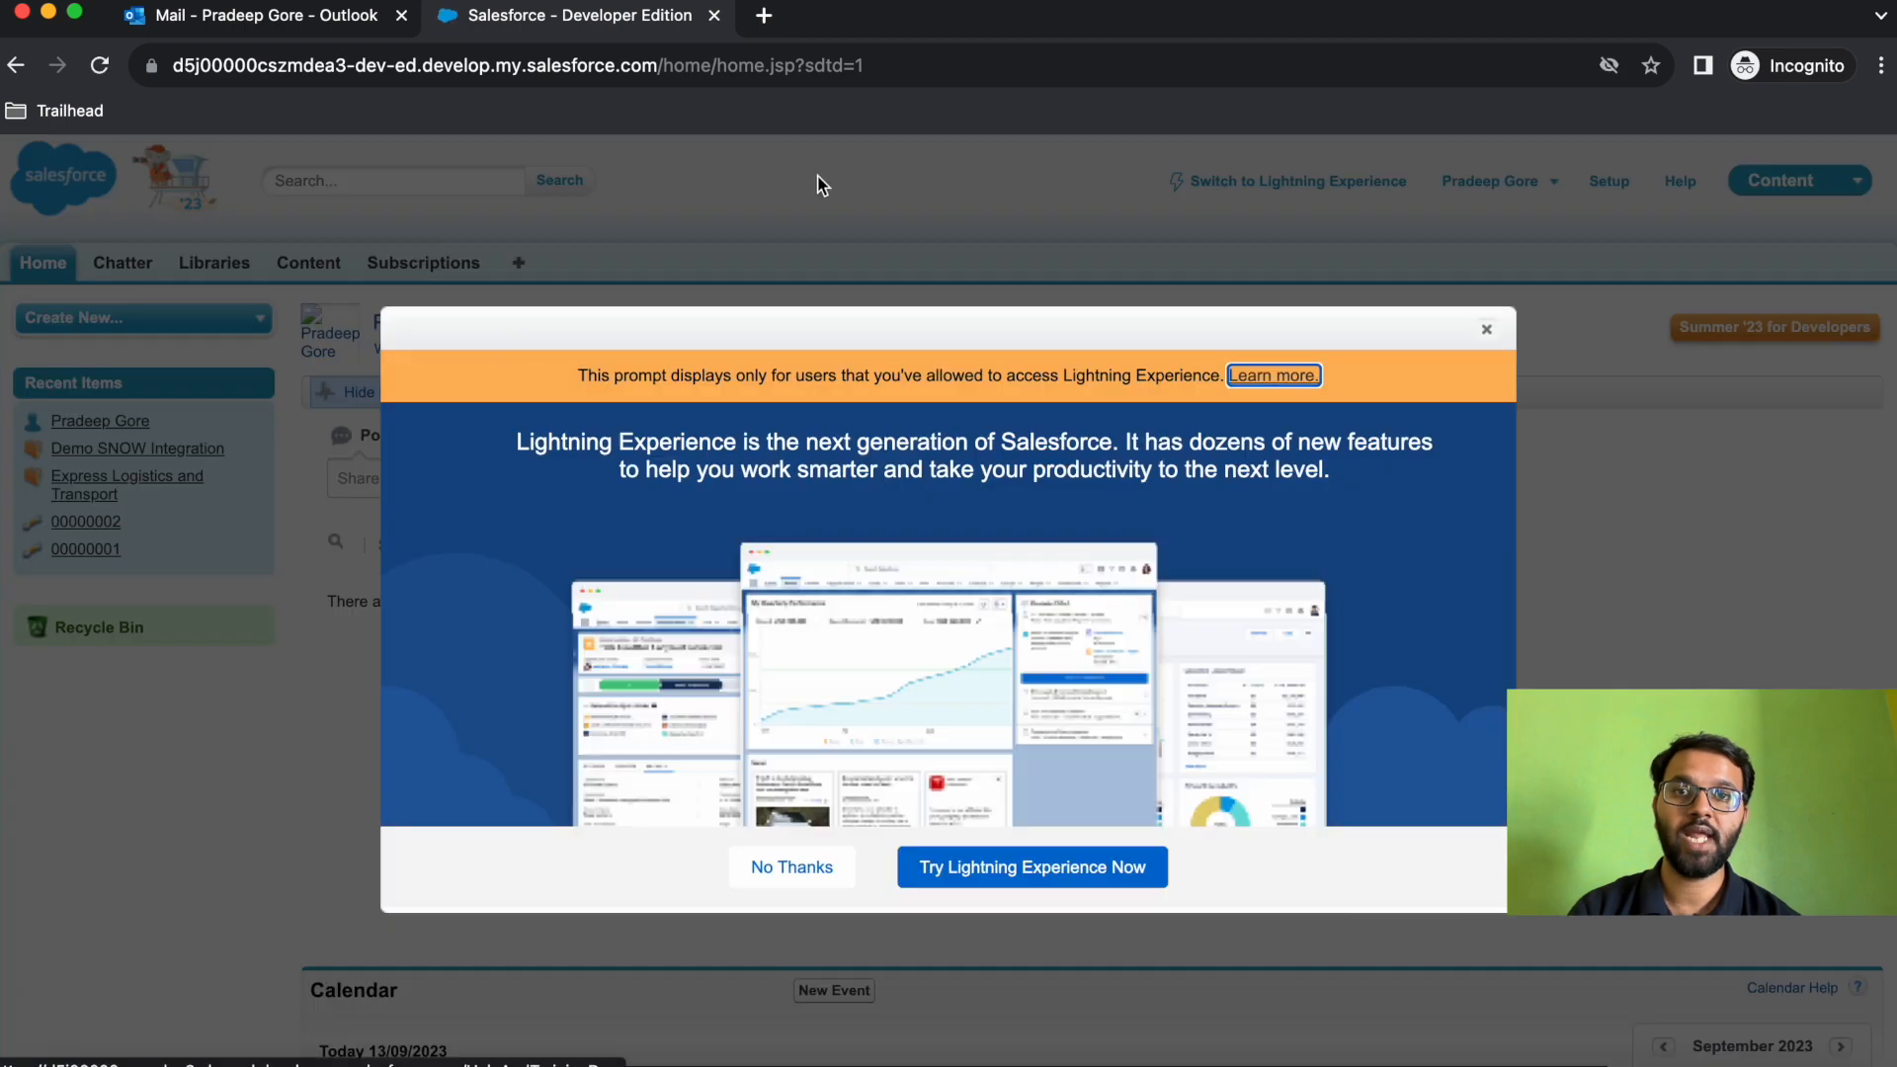
{"action": "left_click", "coordinate": [1479, 326]}
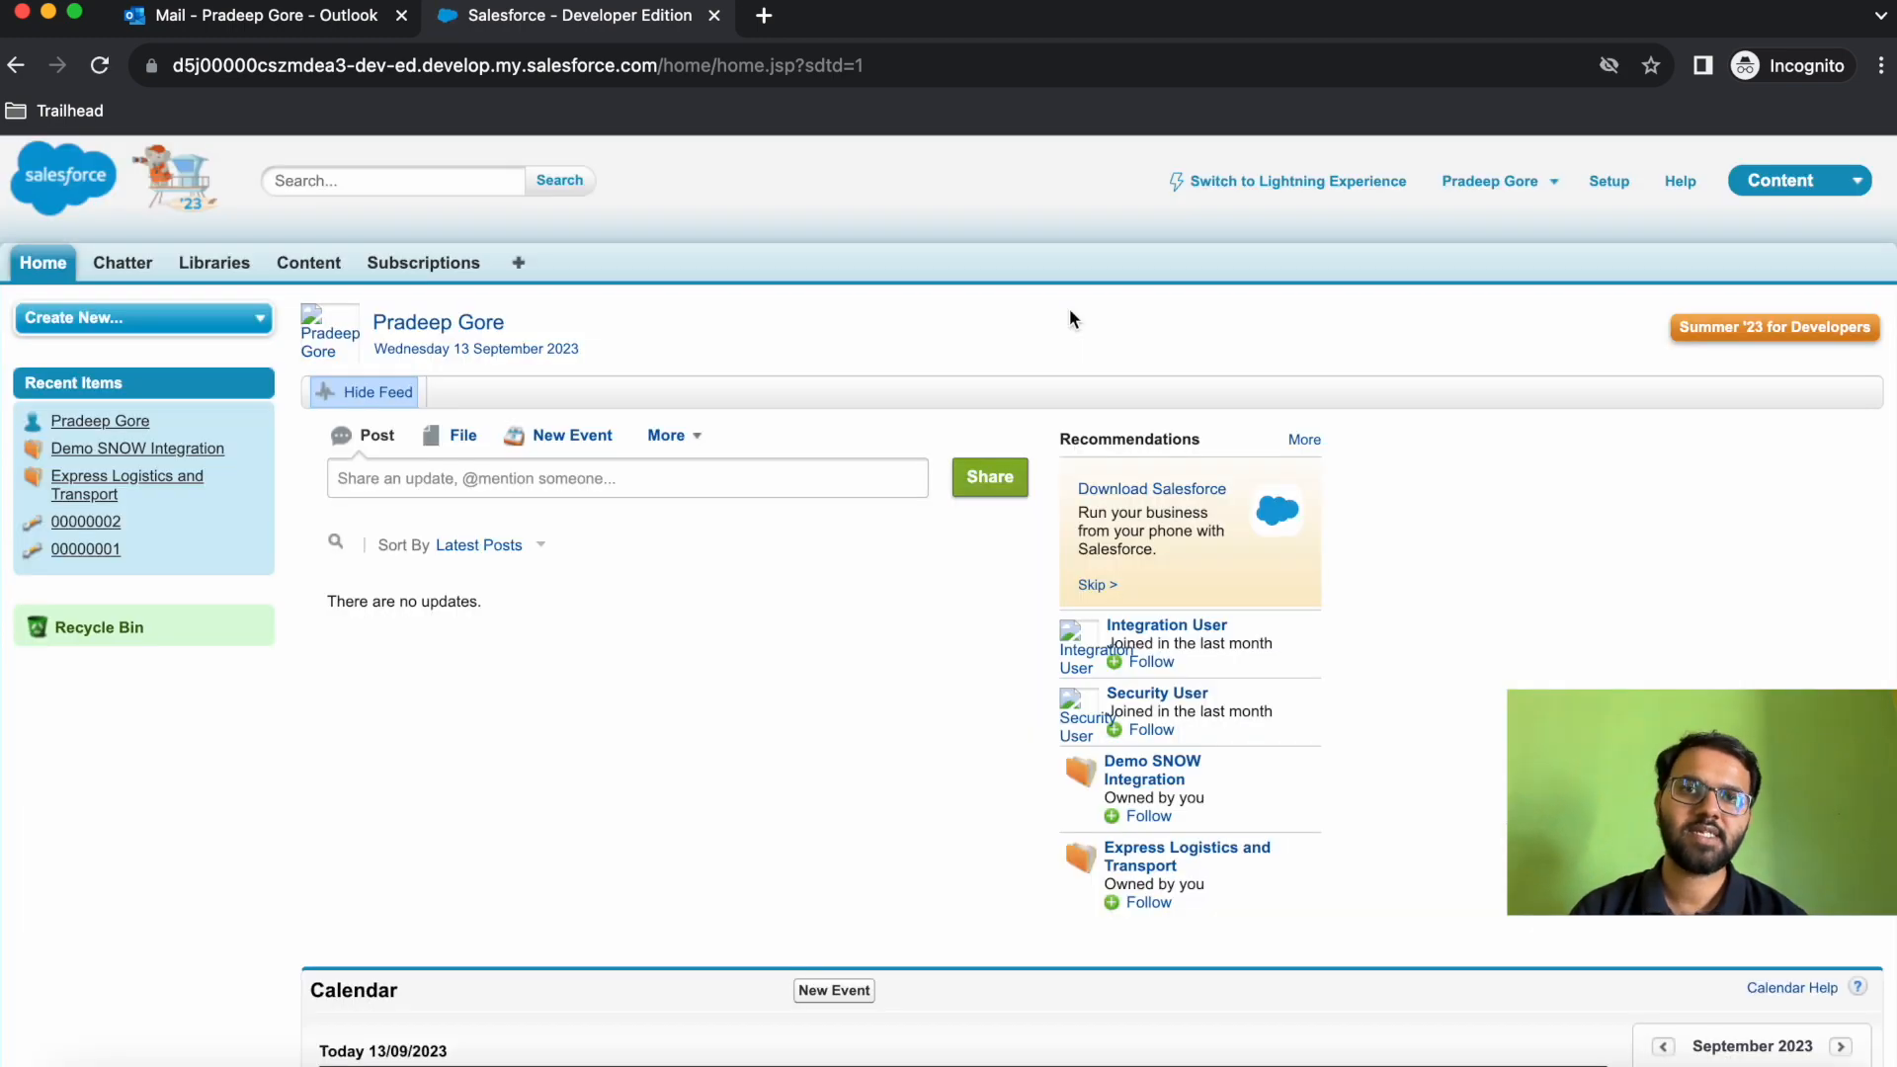